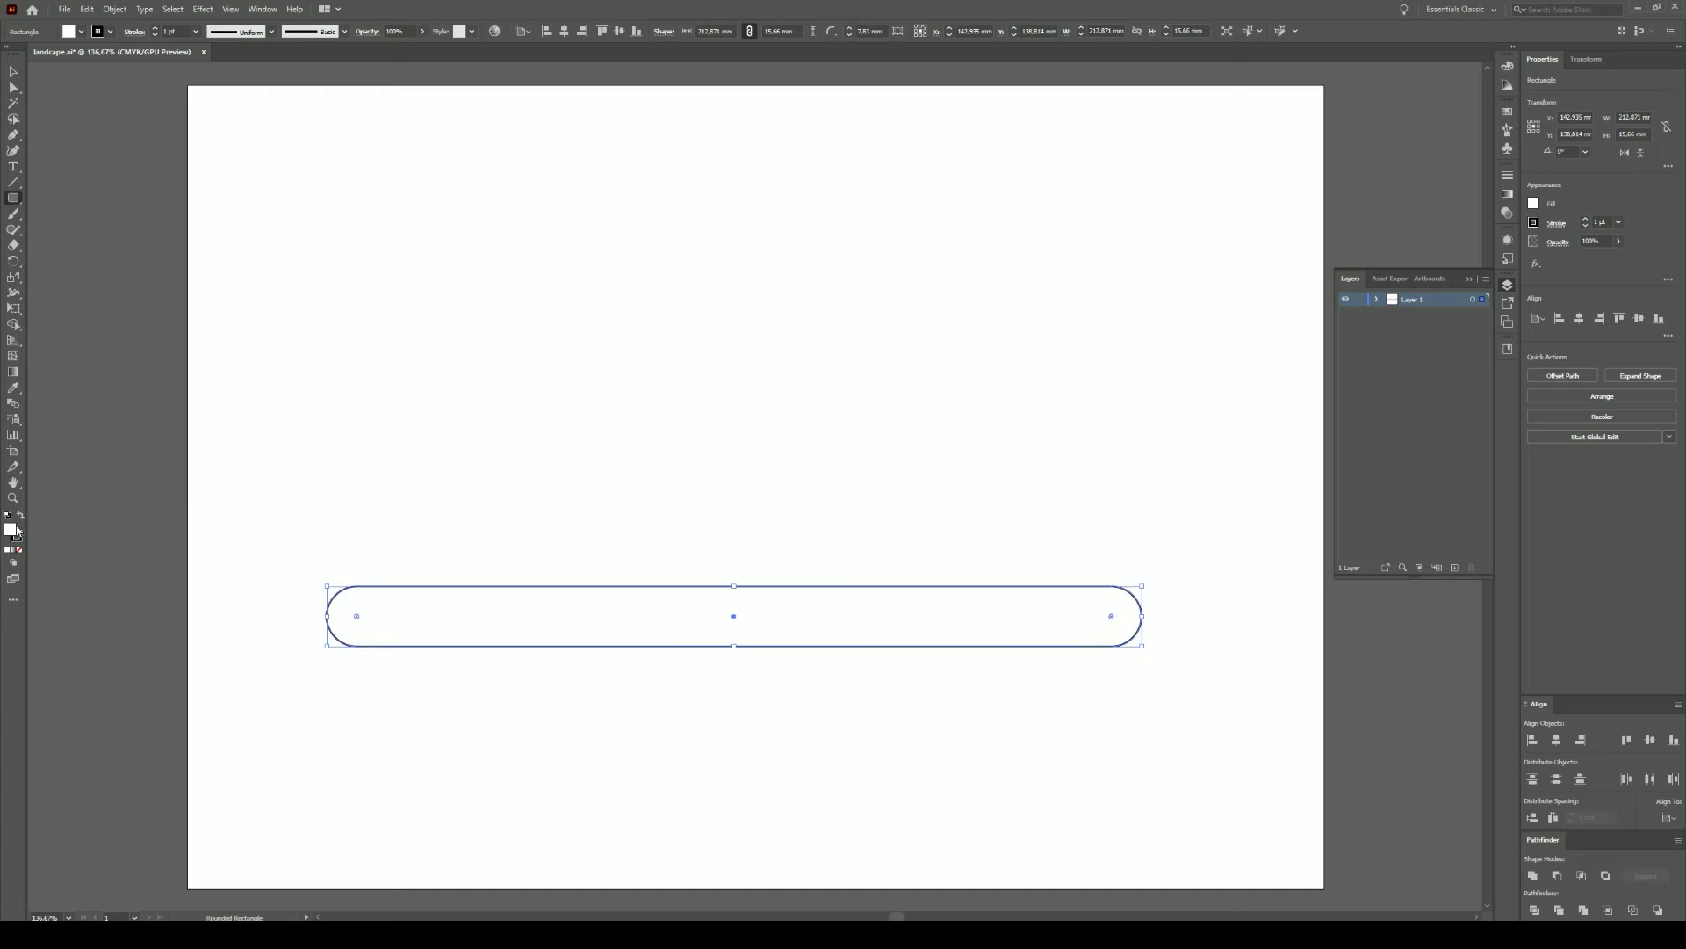
Step: Remove the ground bar's outline and fill it with a muted green
{"action": "double_click", "coordinate": [9, 528]}
{"action": "left_click", "coordinate": [314, 518]}
{"action": "left_click_drag", "start_coordinate": [314, 519], "coordinate": [315, 509]}
{"action": "left_click", "coordinate": [281, 491]}
{"action": "left_click", "coordinate": [173, 502]}
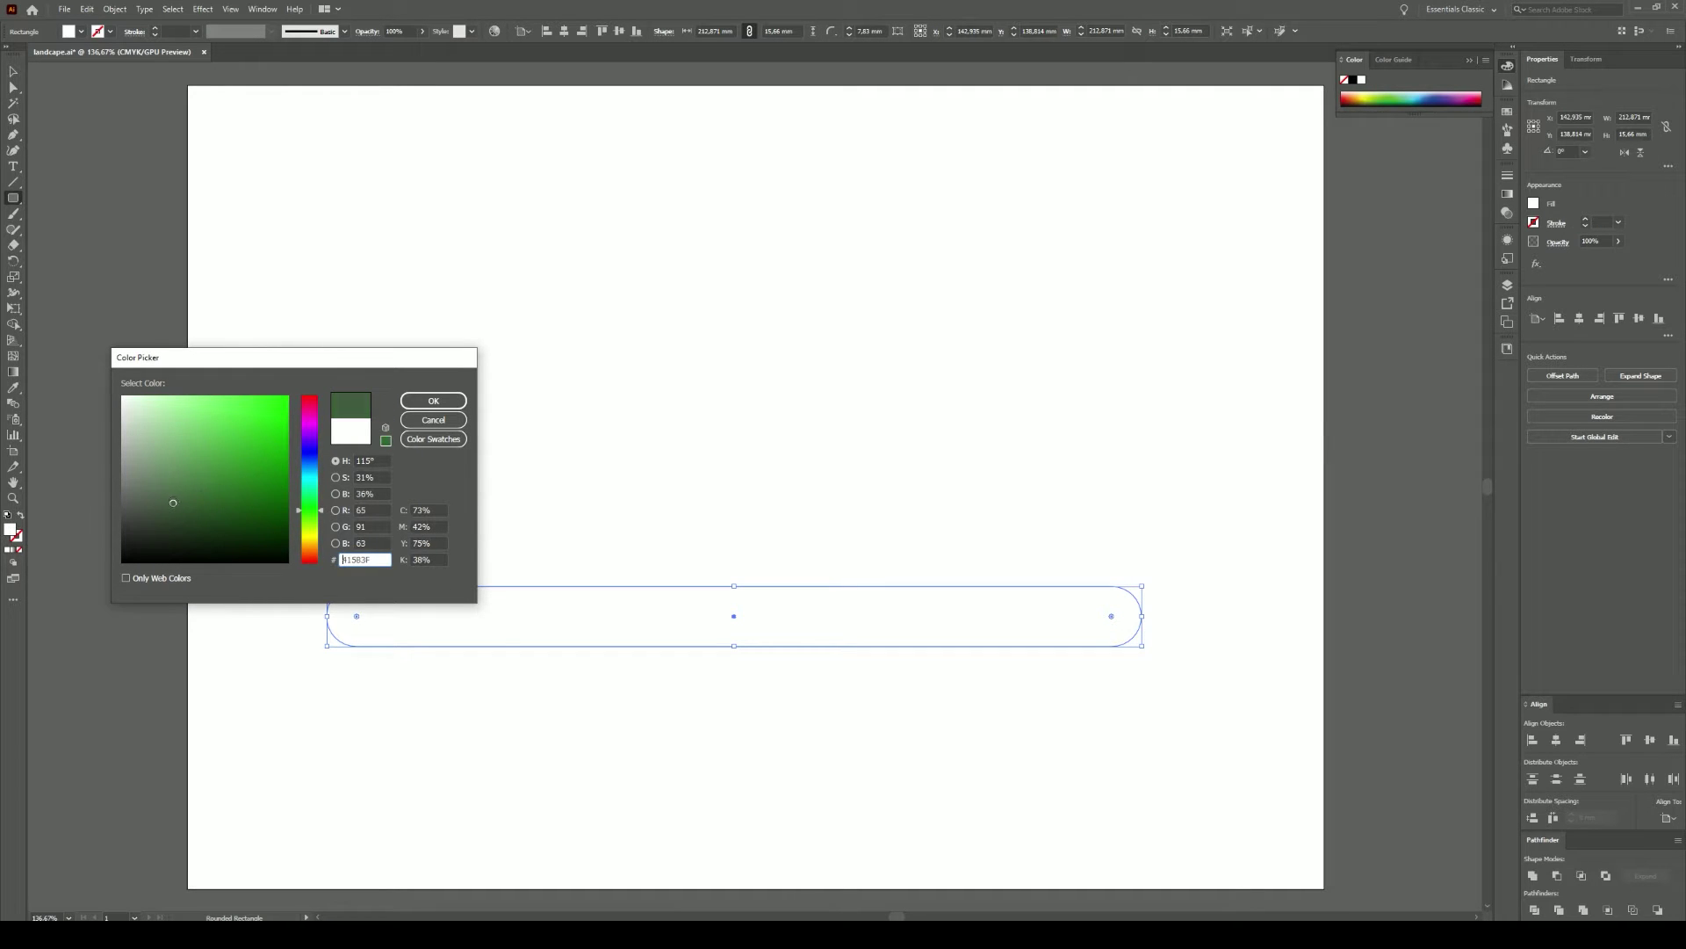
{"action": "left_click", "coordinate": [434, 401]}
Step: Darken the bar fill to #415B3F and draw a matching green square above it
{"action": "double_click", "coordinate": [10, 530]}
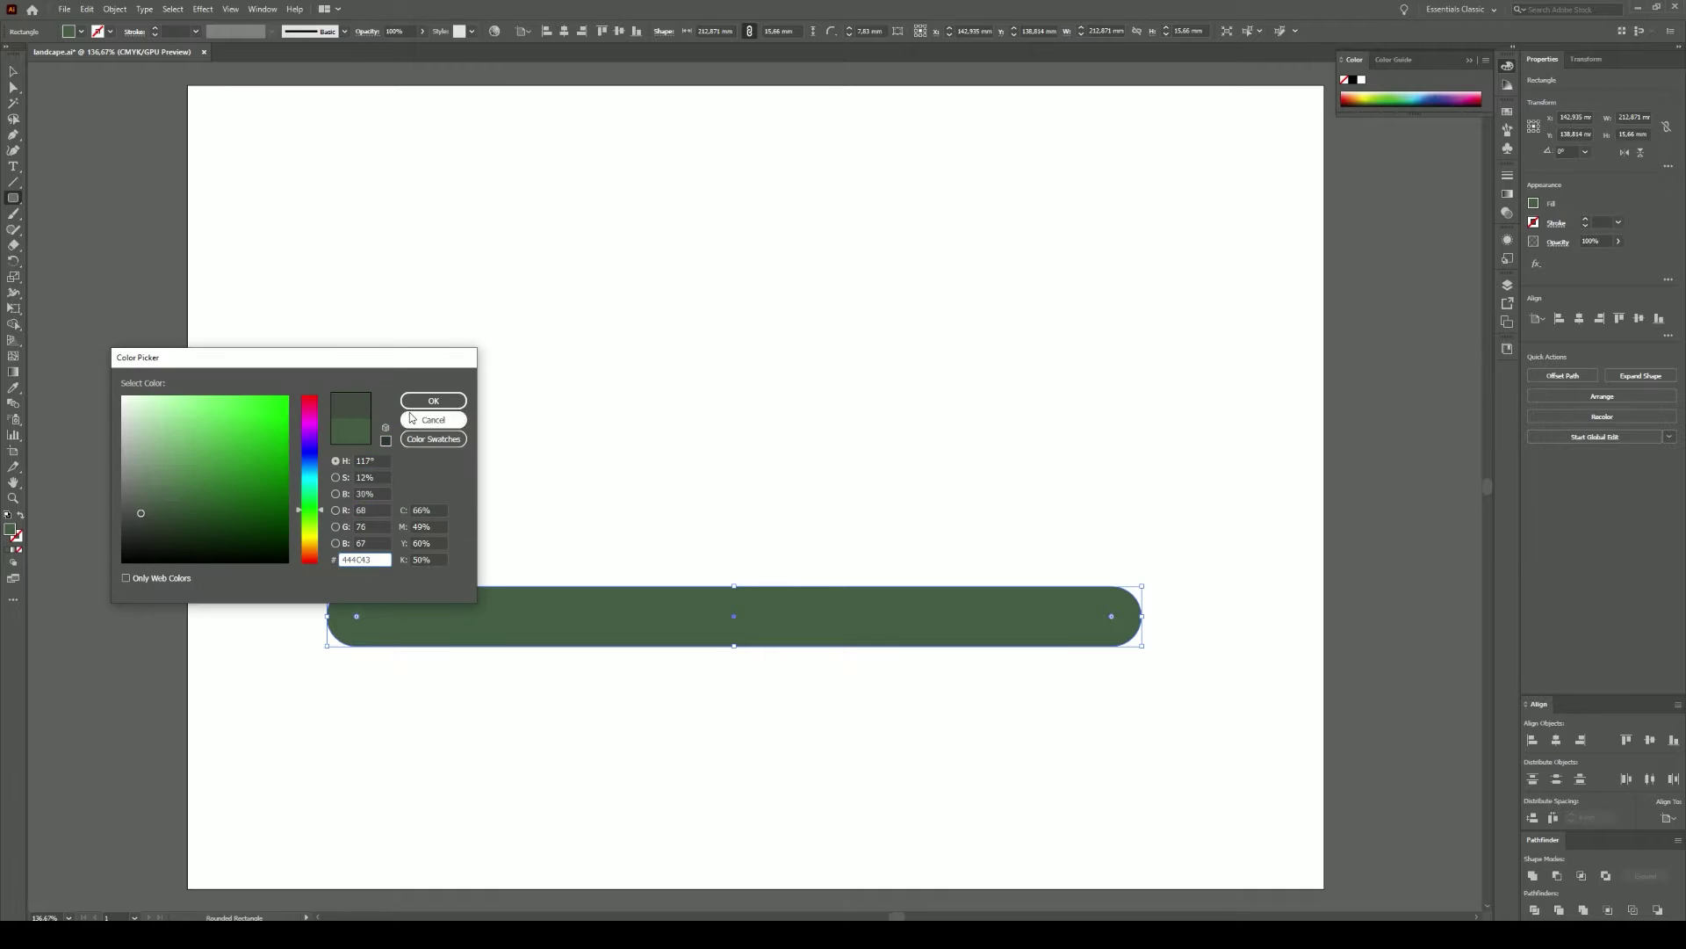
{"action": "left_click", "coordinate": [434, 402]}
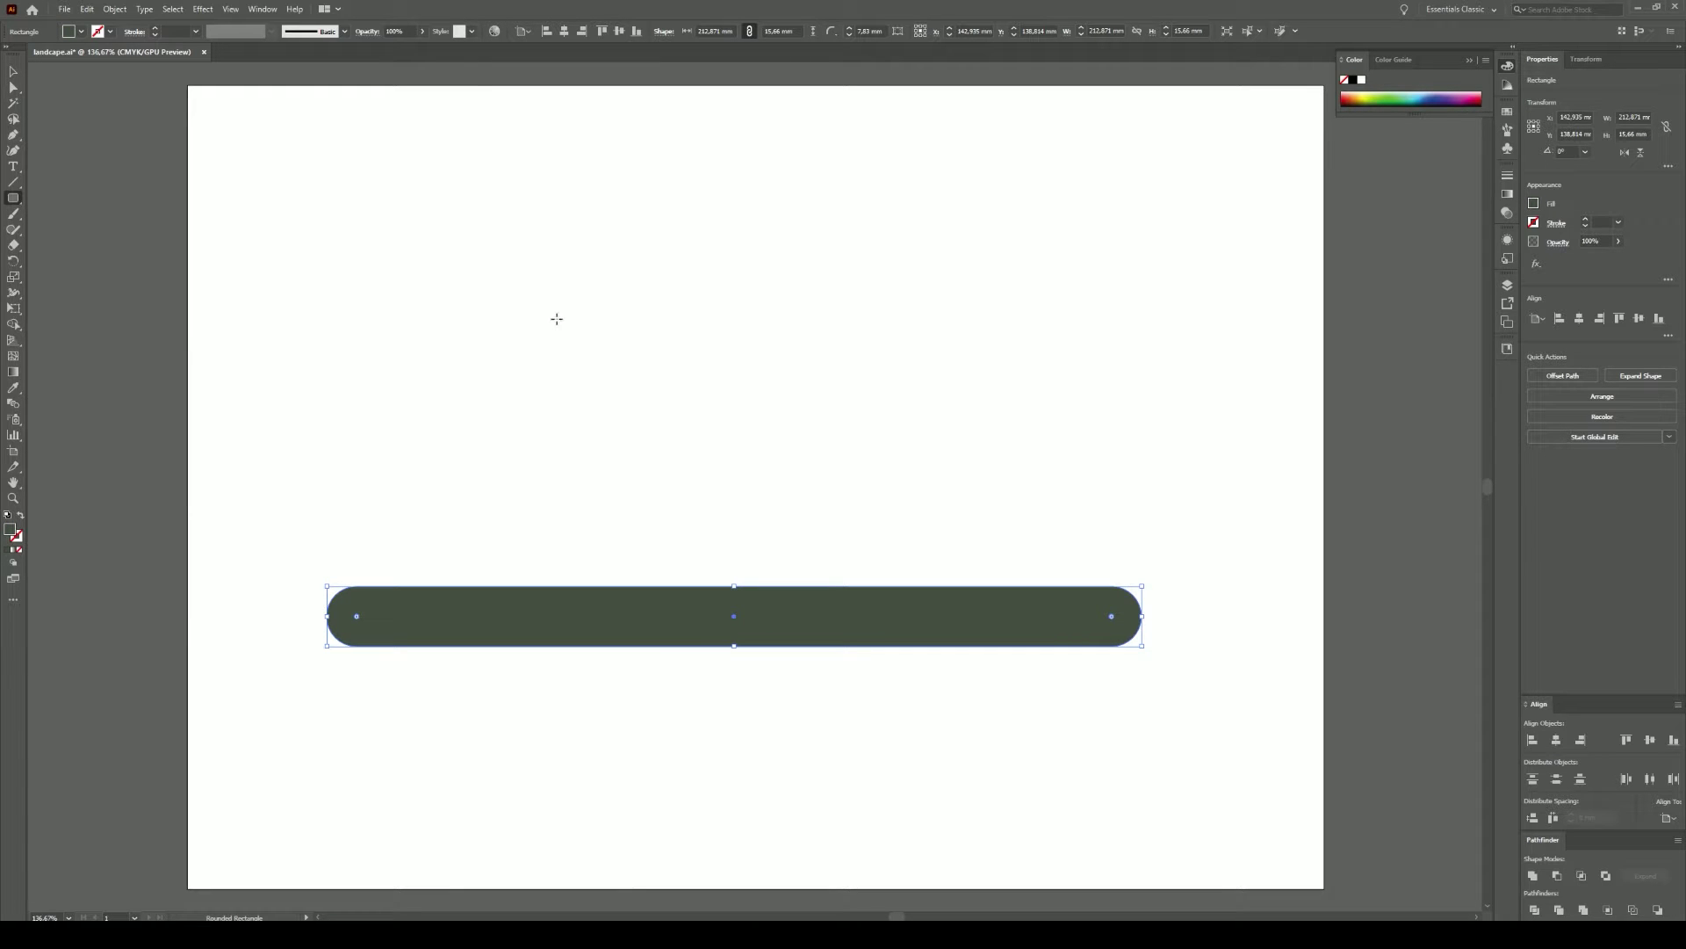
{"action": "left_click_drag", "start_coordinate": [13, 198], "coordinate": [96, 214]}
{"action": "left_click_drag", "start_coordinate": [595, 287], "coordinate": [854, 545]}
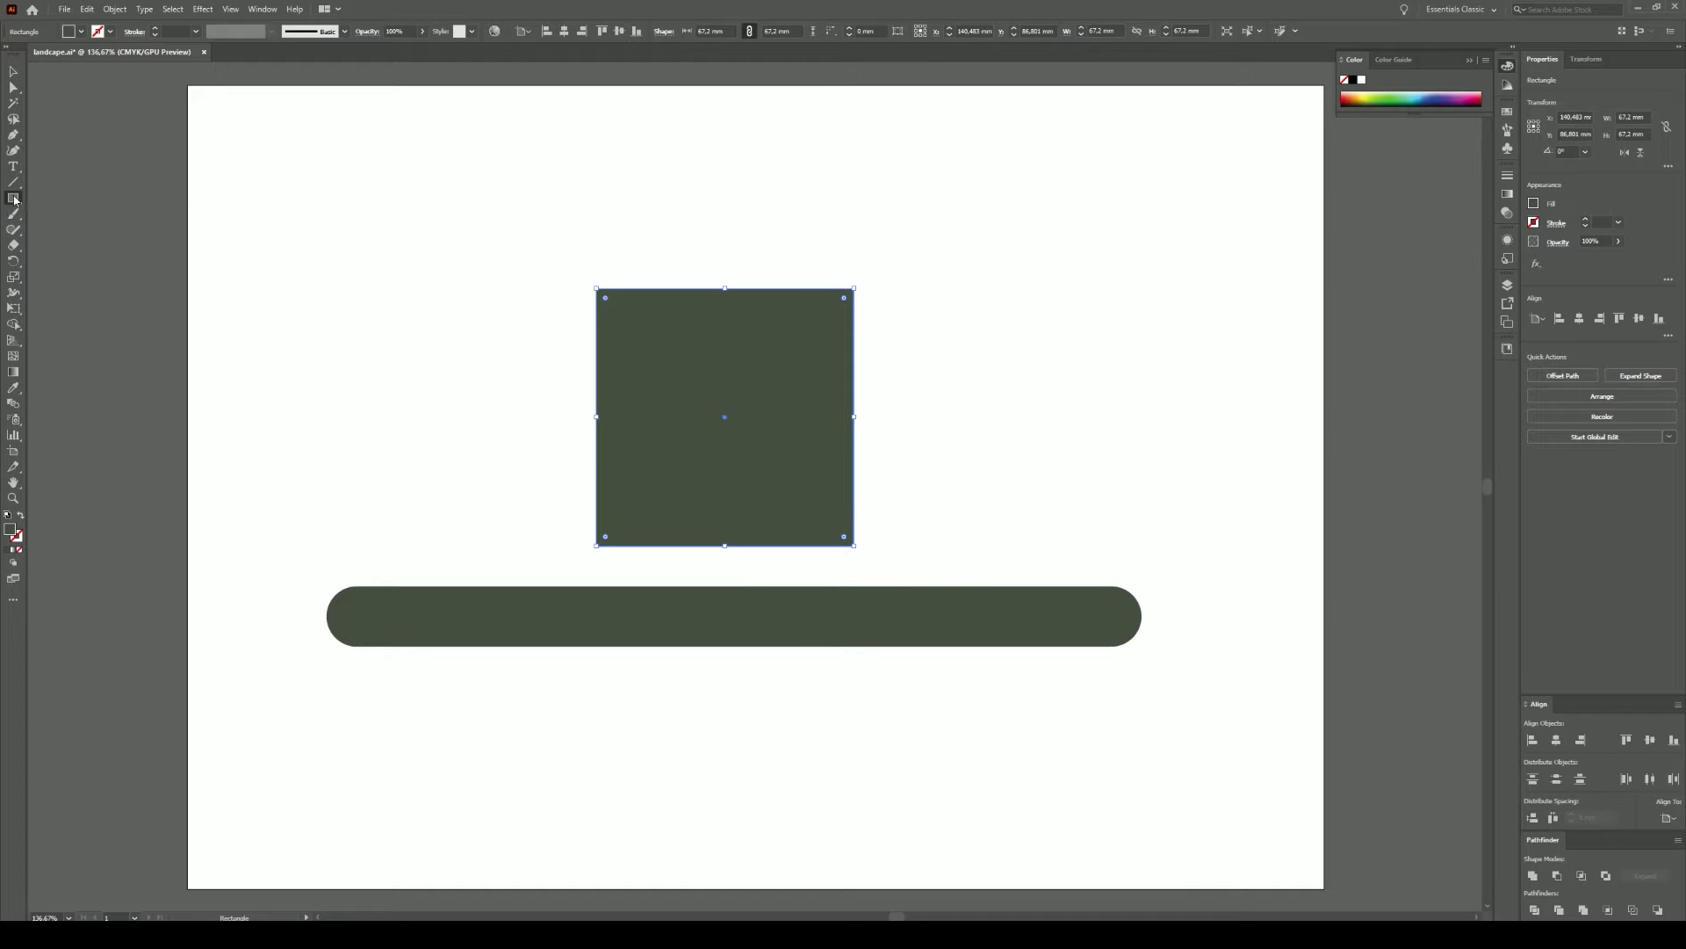
Step: Draw a wide roof bar and rotate it to 45°
{"action": "mouse_move", "coordinate": [354, 233]}
{"action": "left_mouse_down"}
{"action": "mouse_move", "coordinate": [718, 276]}
{"action": "mouse_move", "coordinate": [676, 141]}
{"action": "left_mouse_up"}
{"action": "key", "text": "v"}
{"action": "mouse_move", "coordinate": [586, 201]}
{"action": "left_mouse_down"}
{"action": "mouse_move", "coordinate": [694, 207]}
{"action": "mouse_move", "coordinate": [805, 433]}
{"action": "left_mouse_up"}
Step: Reflect a copy of the bar and position it to cross the first as an X
{"action": "right_click", "coordinate": [879, 367]}
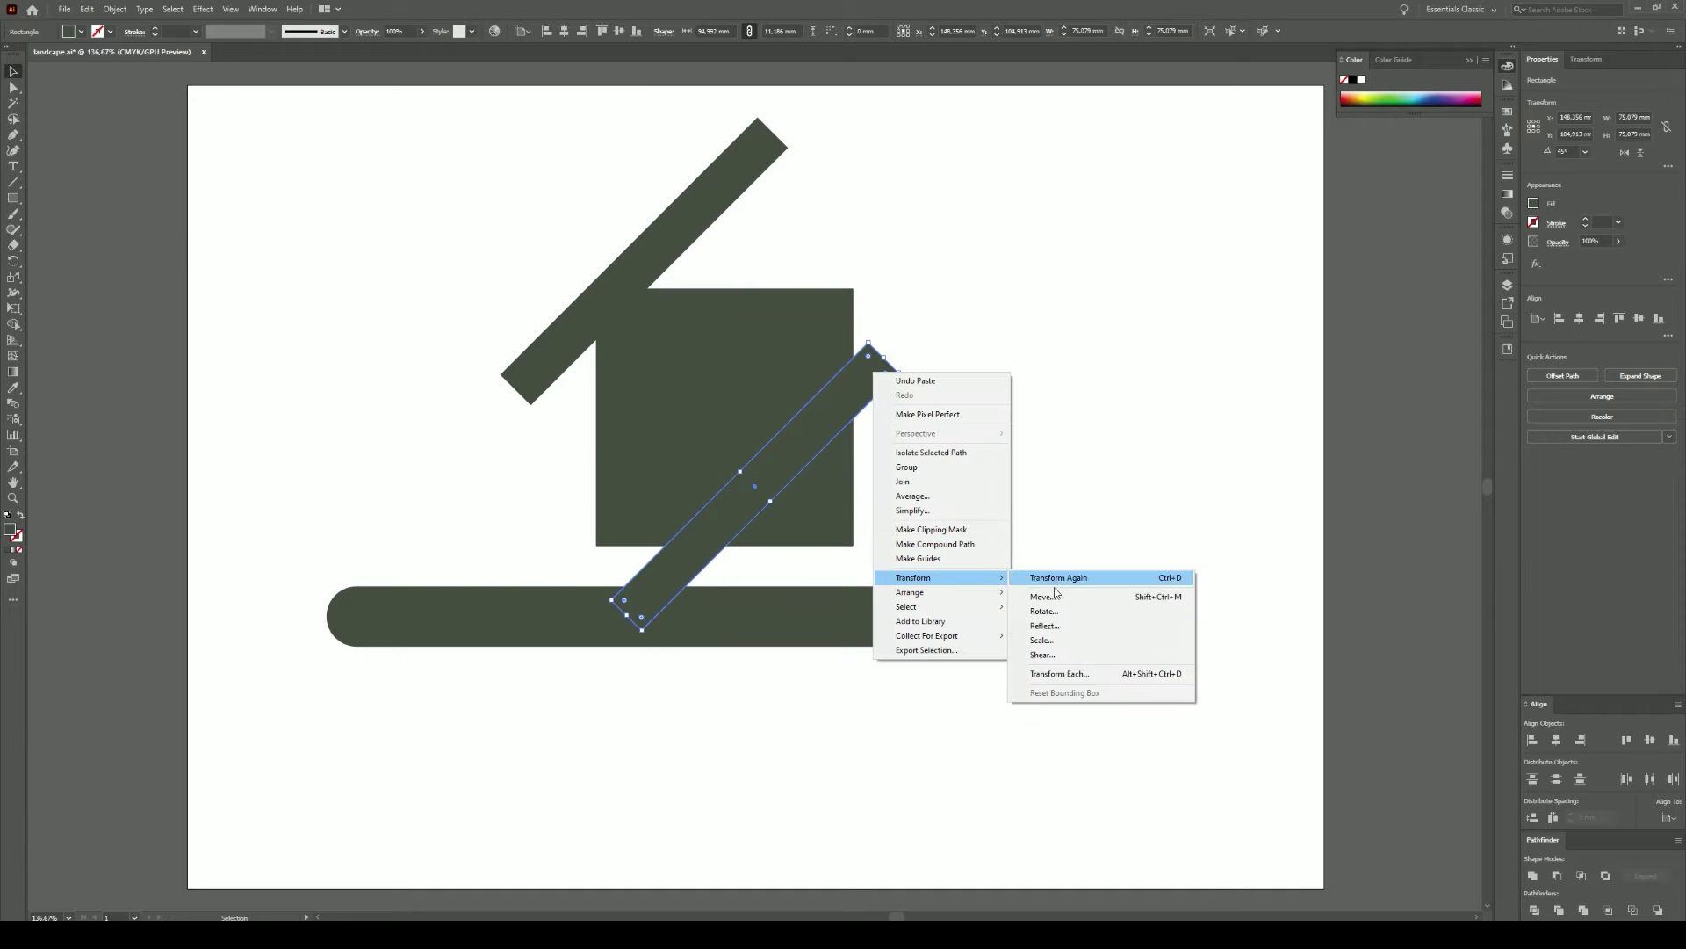
{"action": "left_click", "coordinate": [1054, 625]}
{"action": "left_click", "coordinate": [115, 214]}
{"action": "left_click_drag", "start_coordinate": [697, 432], "coordinate": [738, 208]}
{"action": "left_click", "coordinate": [625, 105]}
Step: Group the two bars and delete the crossing arms above the peak
{"action": "left_click_drag", "start_coordinate": [626, 105], "coordinate": [878, 228]}
{"action": "key", "text": "ctrl+g"}
{"action": "key", "text": "shift+m"}
{"action": "left_click", "coordinate": [680, 140], "text": "alt"}
{"action": "left_click", "coordinate": [760, 145], "text": "alt"}
{"action": "key", "text": "a"}
{"action": "left_click", "coordinate": [646, 283]}
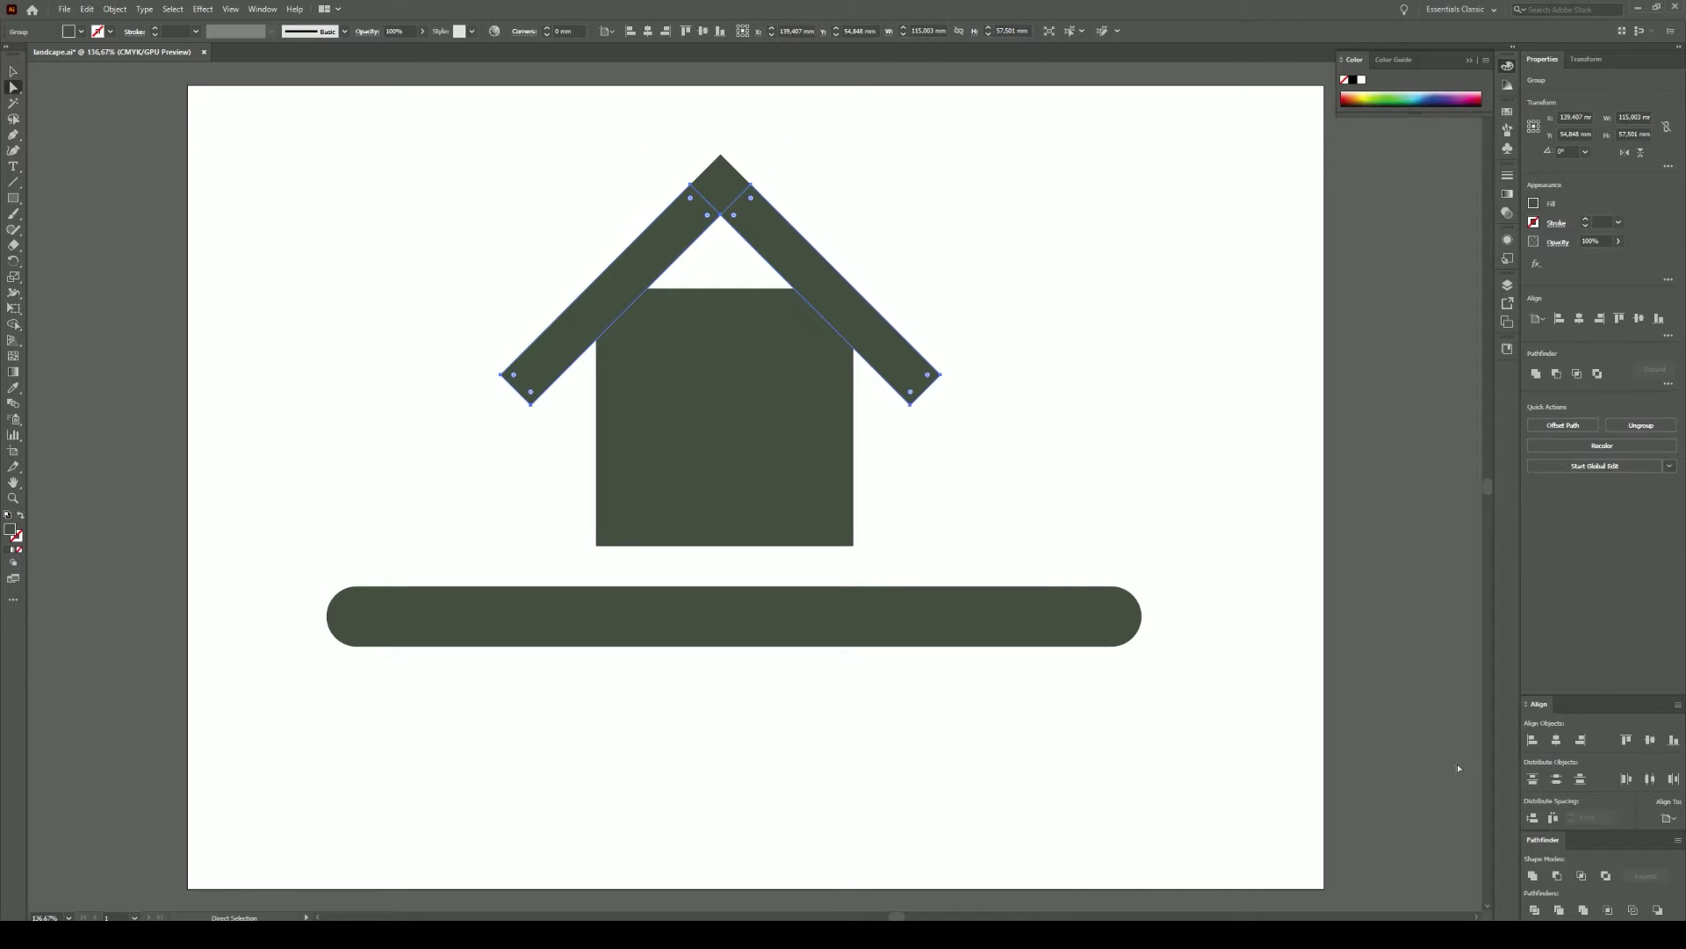
{"action": "key", "text": "v"}
{"action": "key", "text": "ctrl+shift+a"}
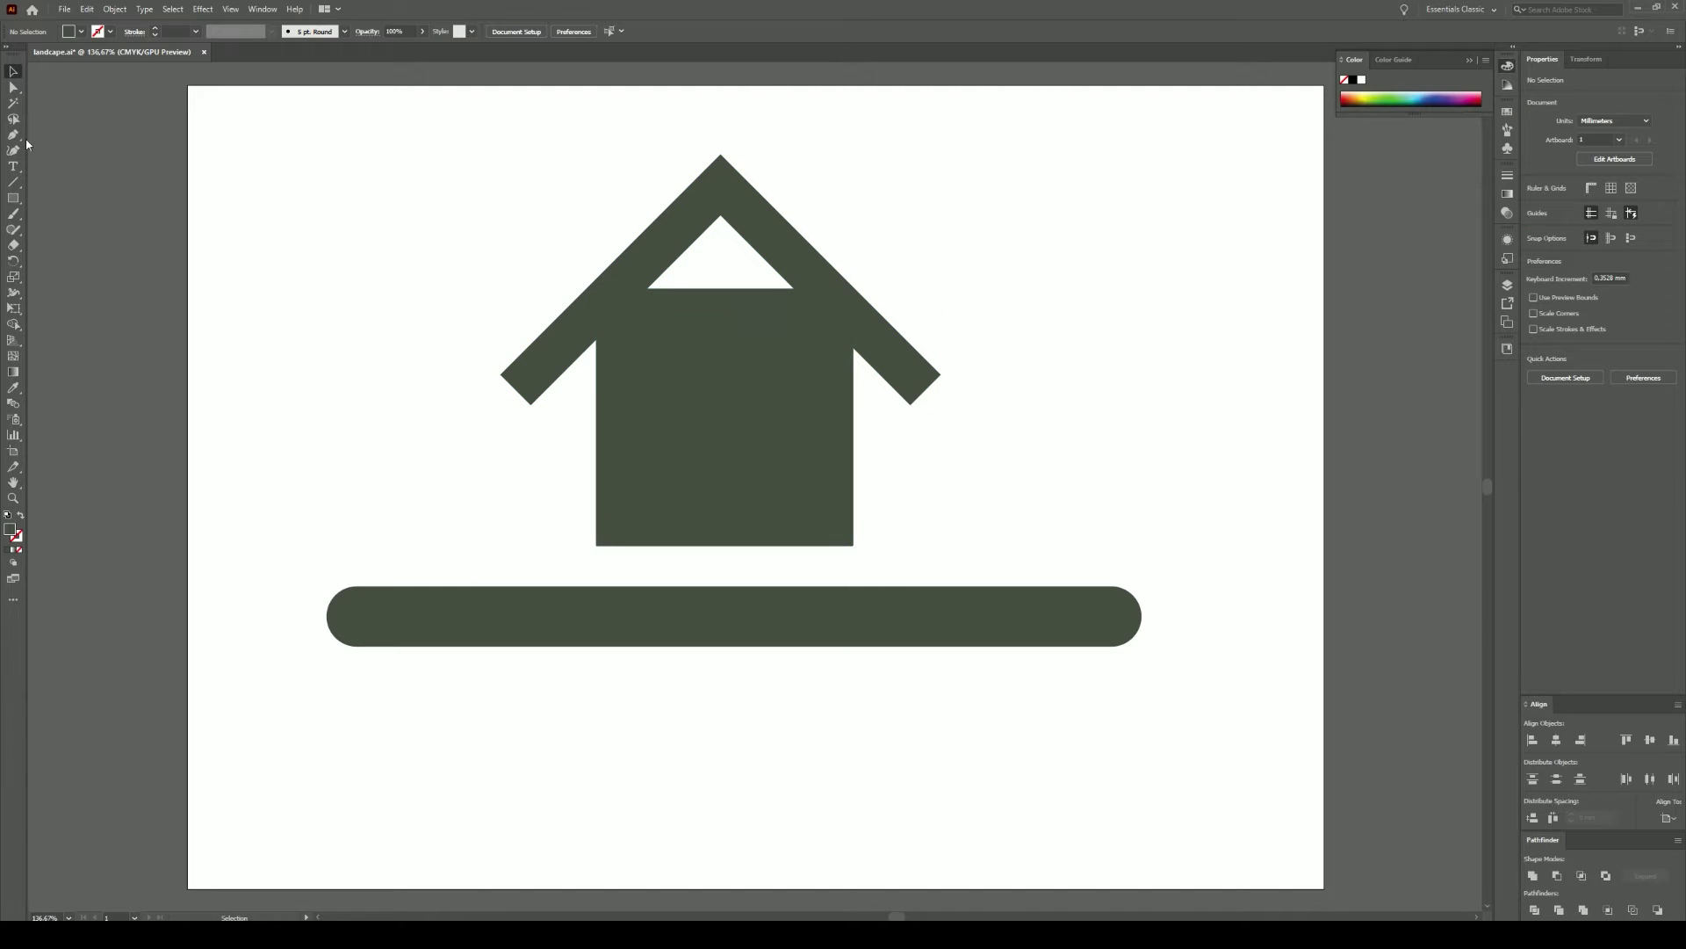
{"action": "key", "text": "shift+grave"}
Step: Move the roof aside, shift the square onto the bar, and fill it light grey
{"action": "left_click", "coordinate": [685, 288]}
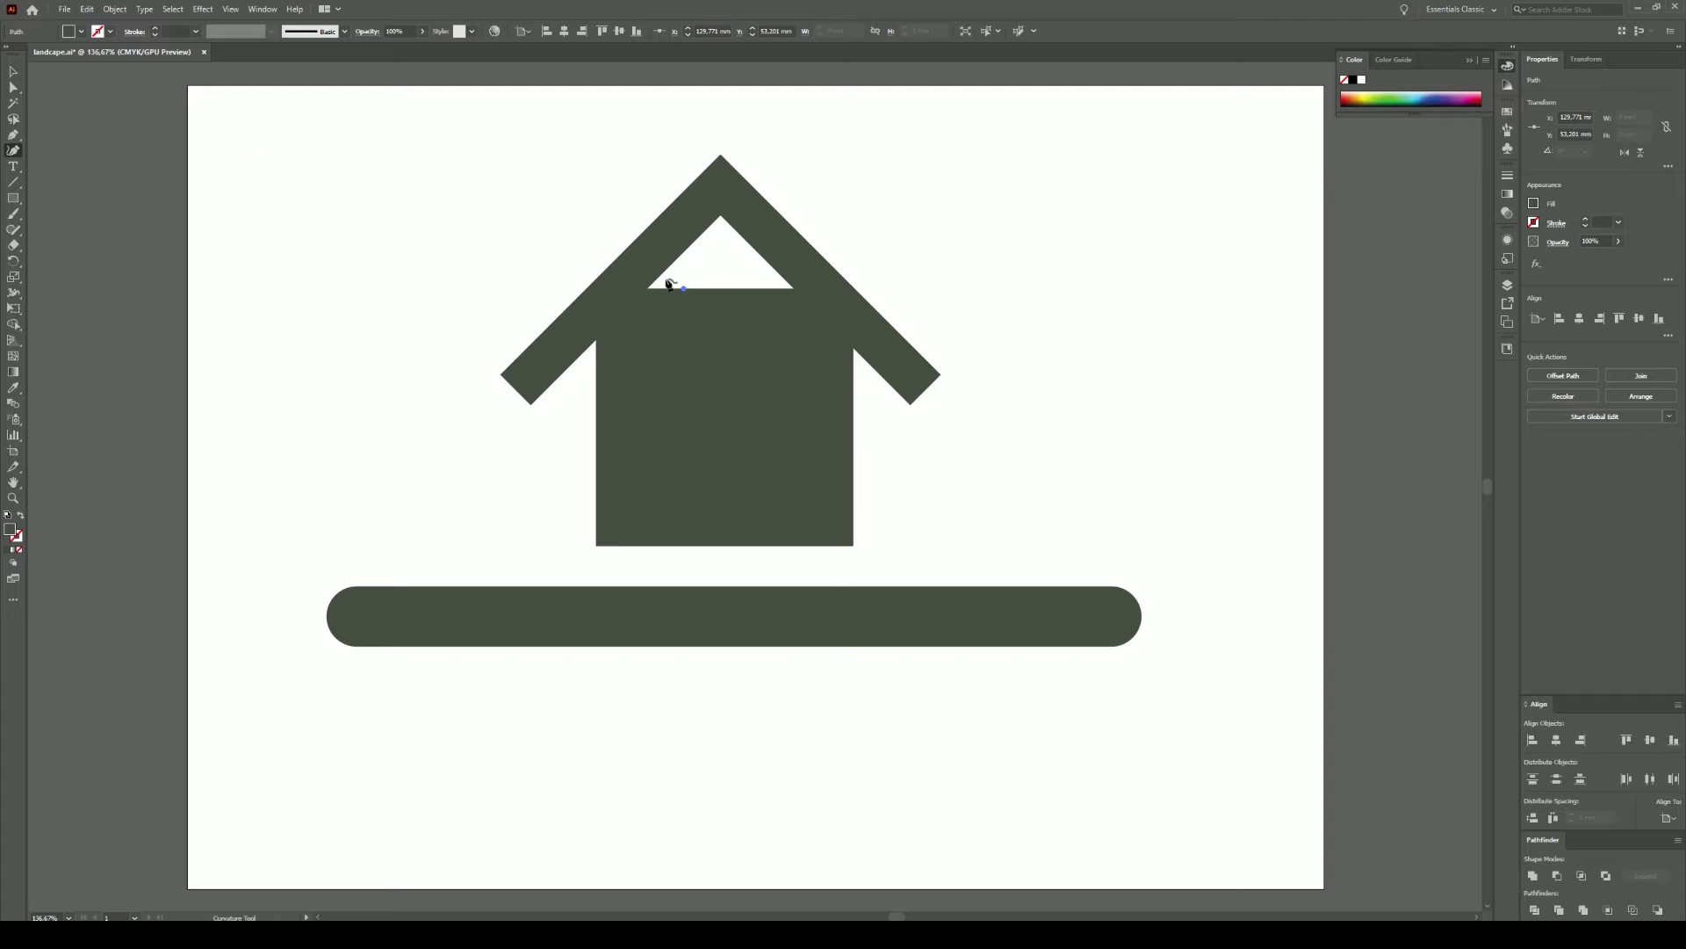
{"action": "left_click_drag", "start_coordinate": [615, 290], "coordinate": [297, 271]}
{"action": "left_click_drag", "start_coordinate": [746, 384], "coordinate": [905, 425]}
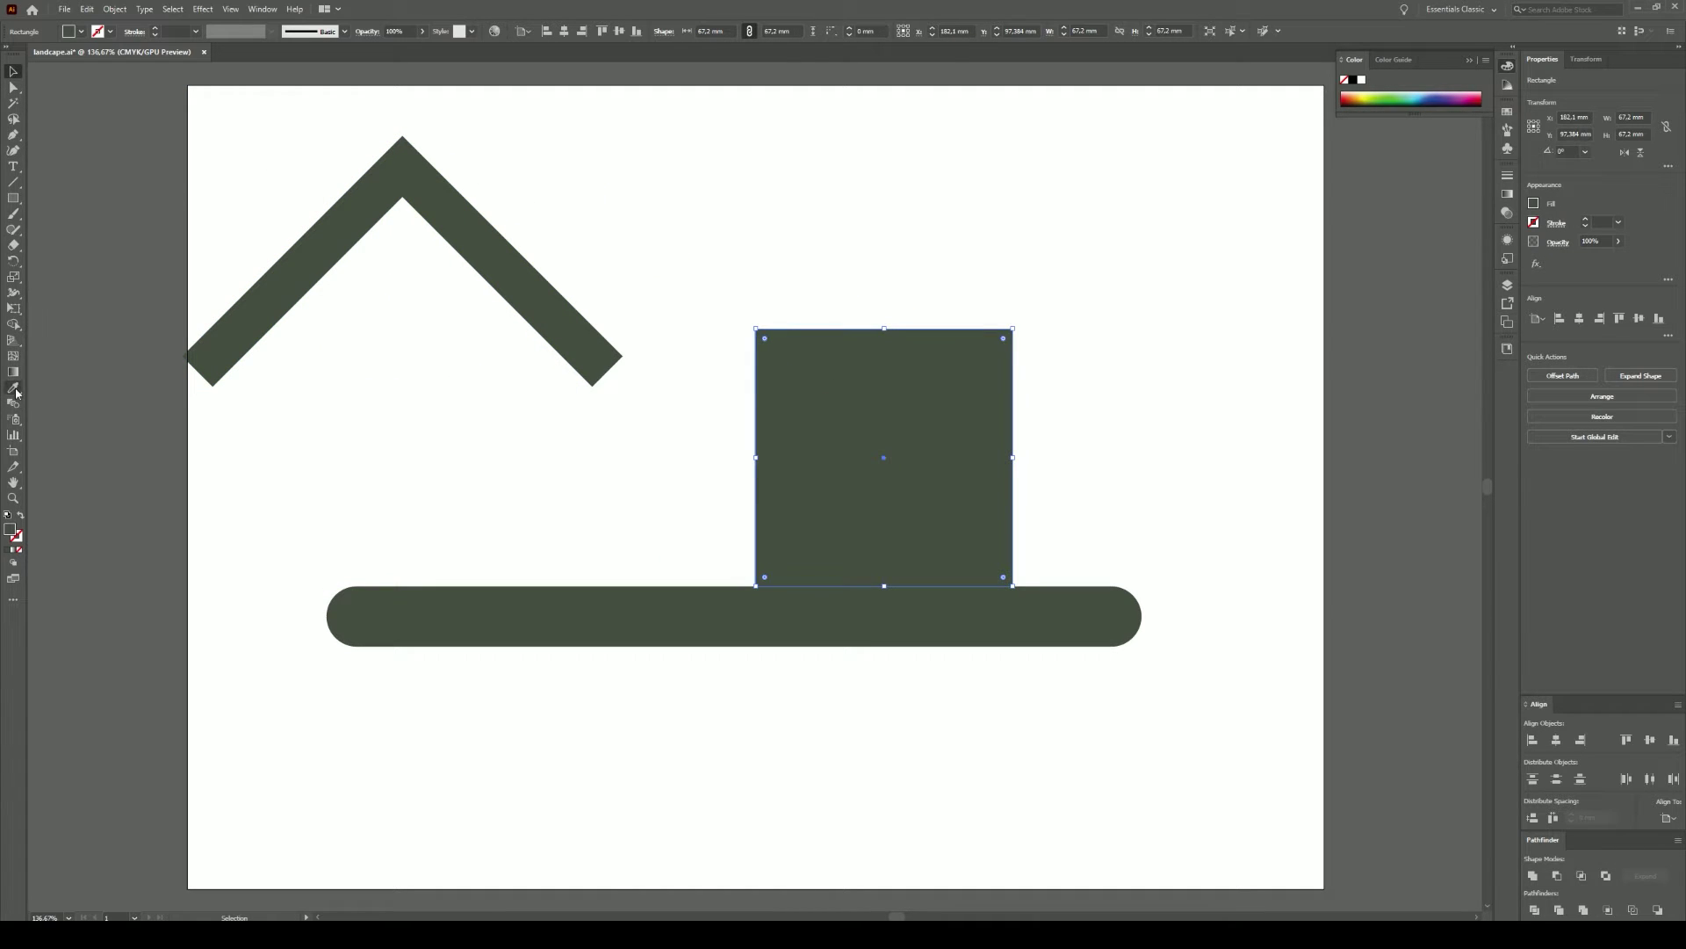
{"action": "double_click", "coordinate": [9, 528]}
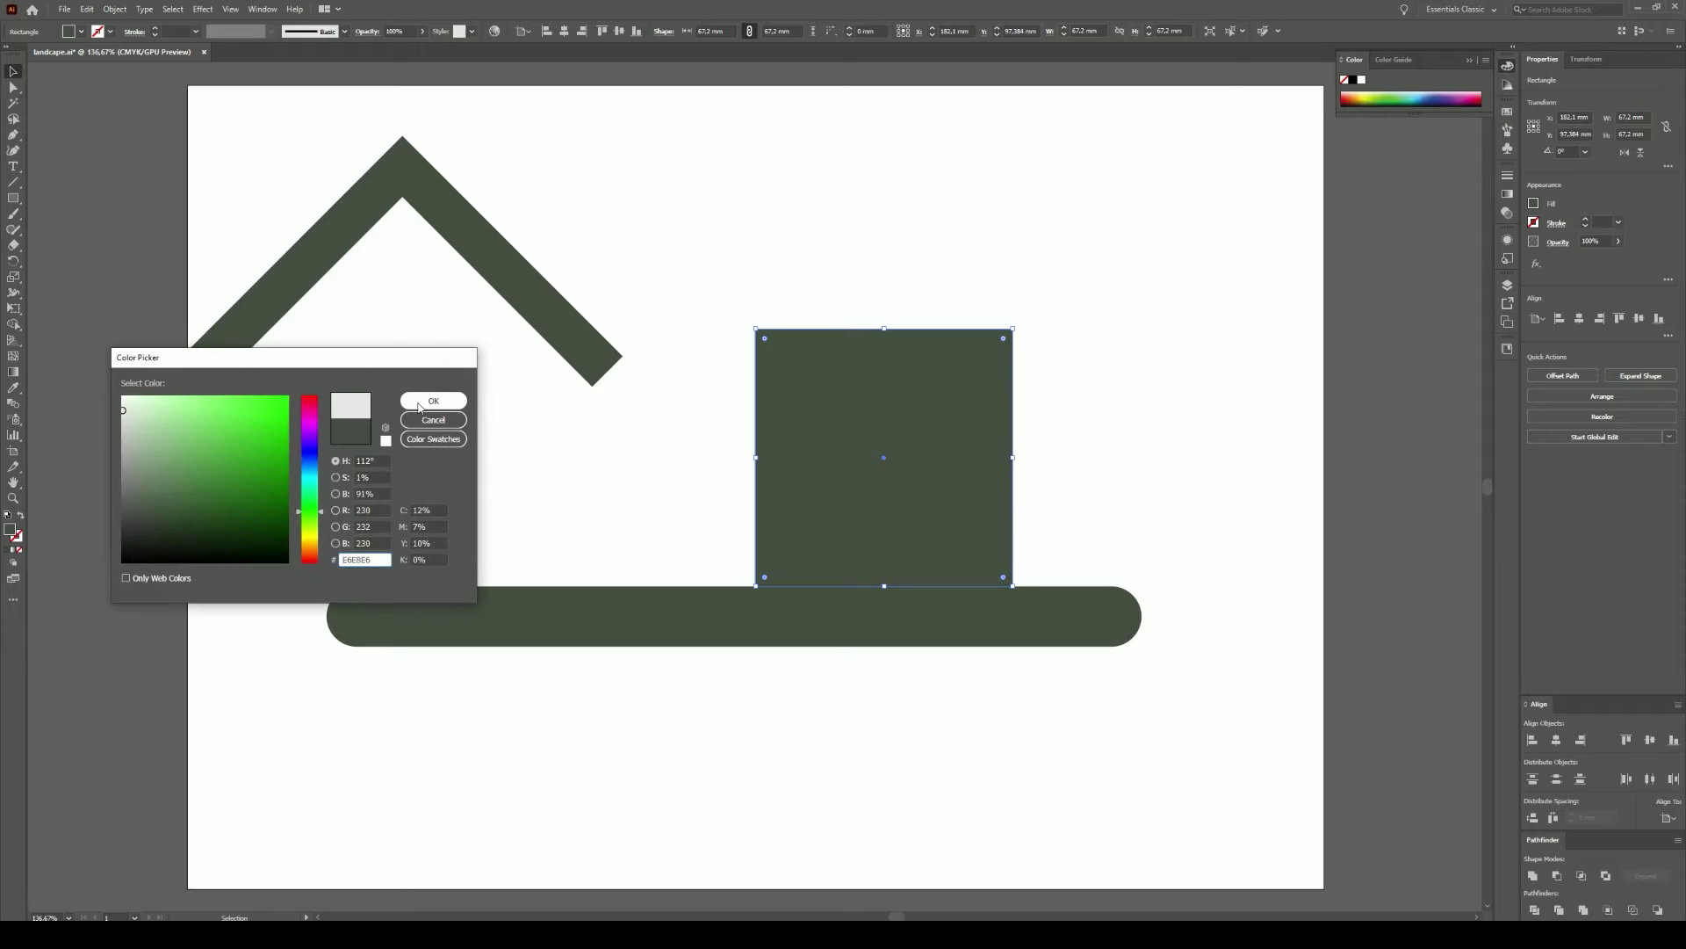
{"action": "left_click", "coordinate": [433, 401]}
Step: Draw a sharp-cornered triangular gable snapped onto the top of the square
{"action": "left_click", "coordinate": [13, 150]}
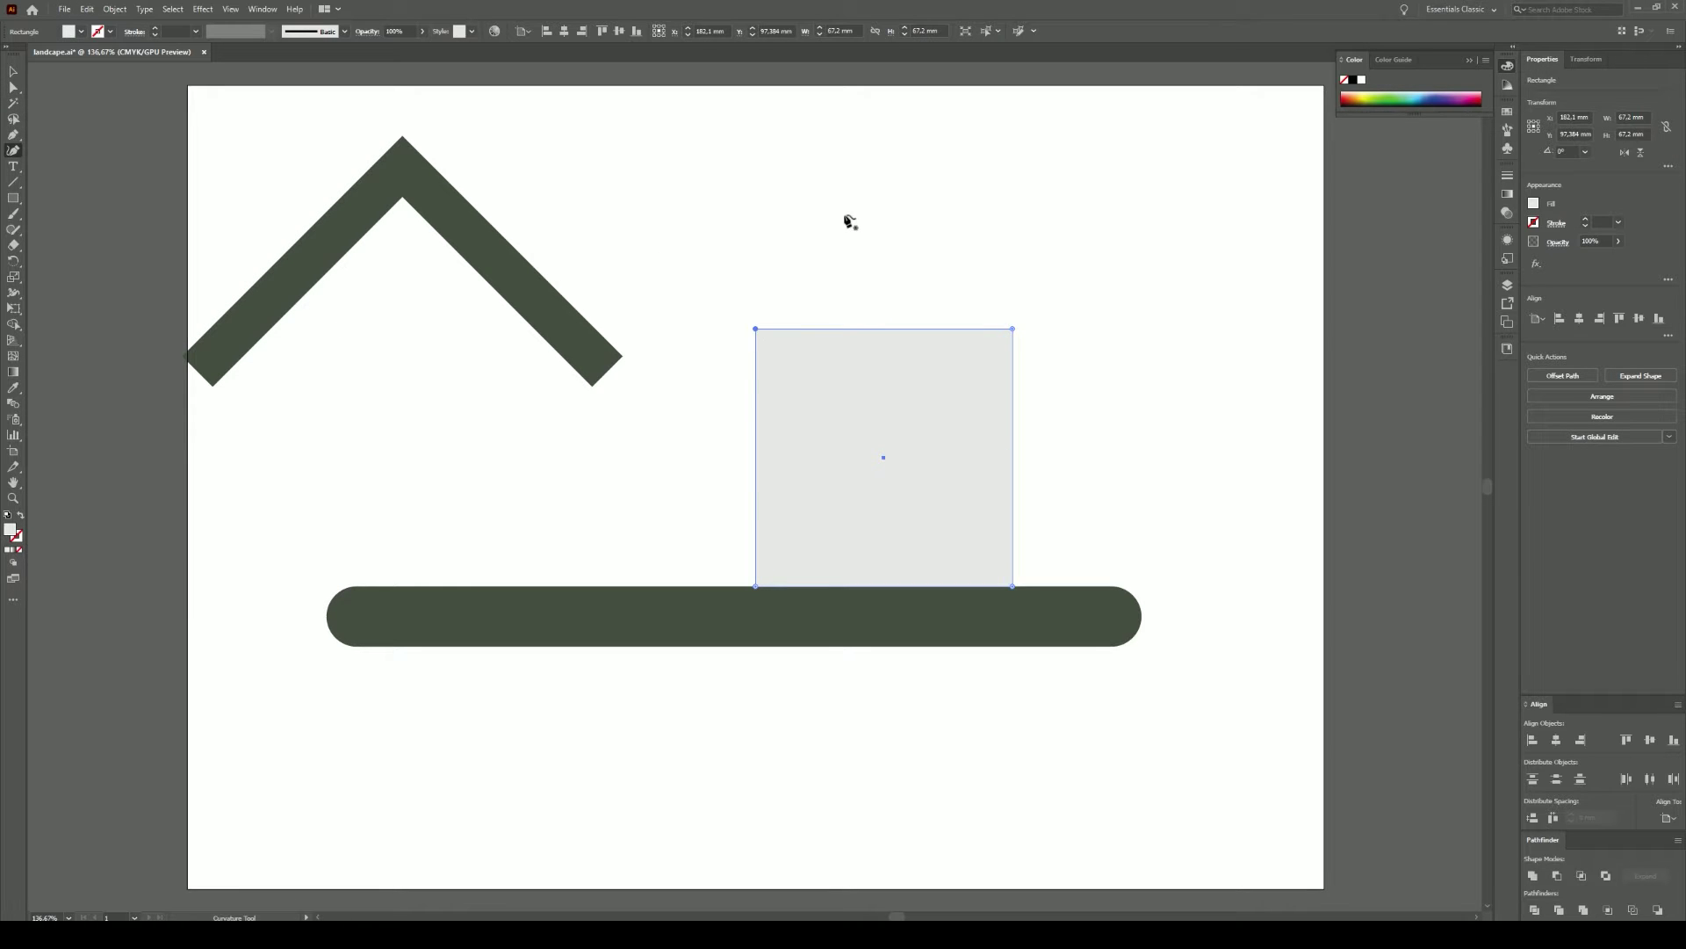
{"action": "left_click", "coordinate": [856, 199]}
{"action": "left_click", "coordinate": [764, 297]}
{"action": "left_click", "coordinate": [1005, 314]}
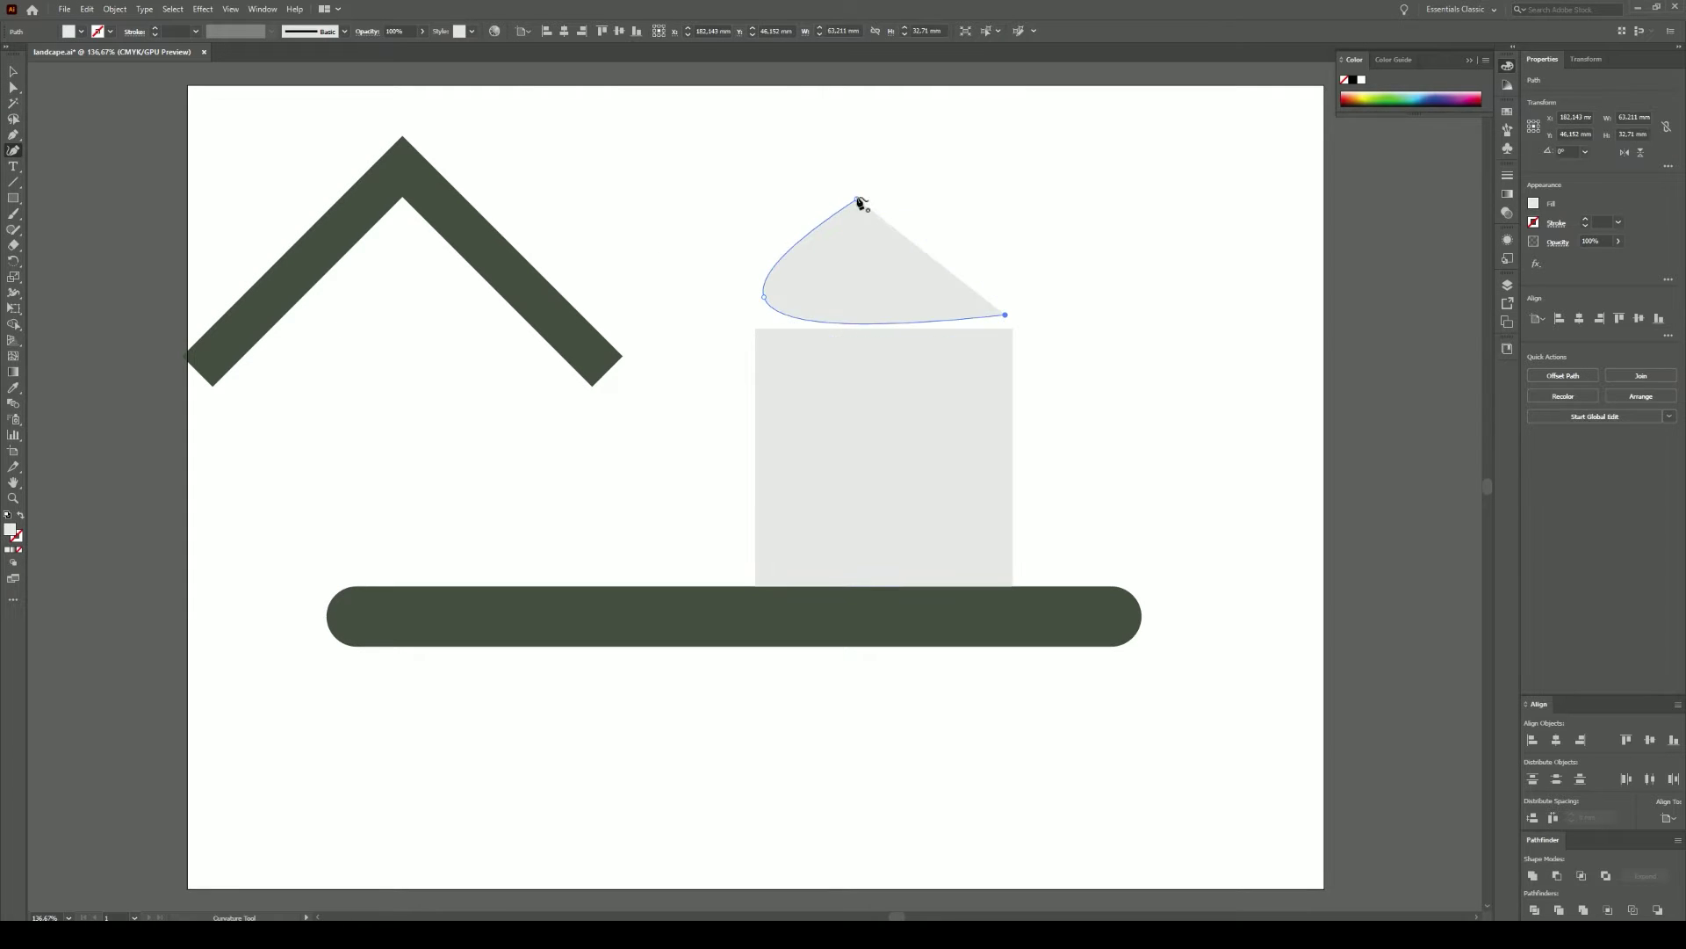
{"action": "left_click", "coordinate": [857, 200]}
{"action": "double_click", "coordinate": [763, 297]}
{"action": "left_click_drag", "start_coordinate": [1005, 315], "coordinate": [1012, 329]}
{"action": "left_click_drag", "start_coordinate": [763, 297], "coordinate": [752, 329]}
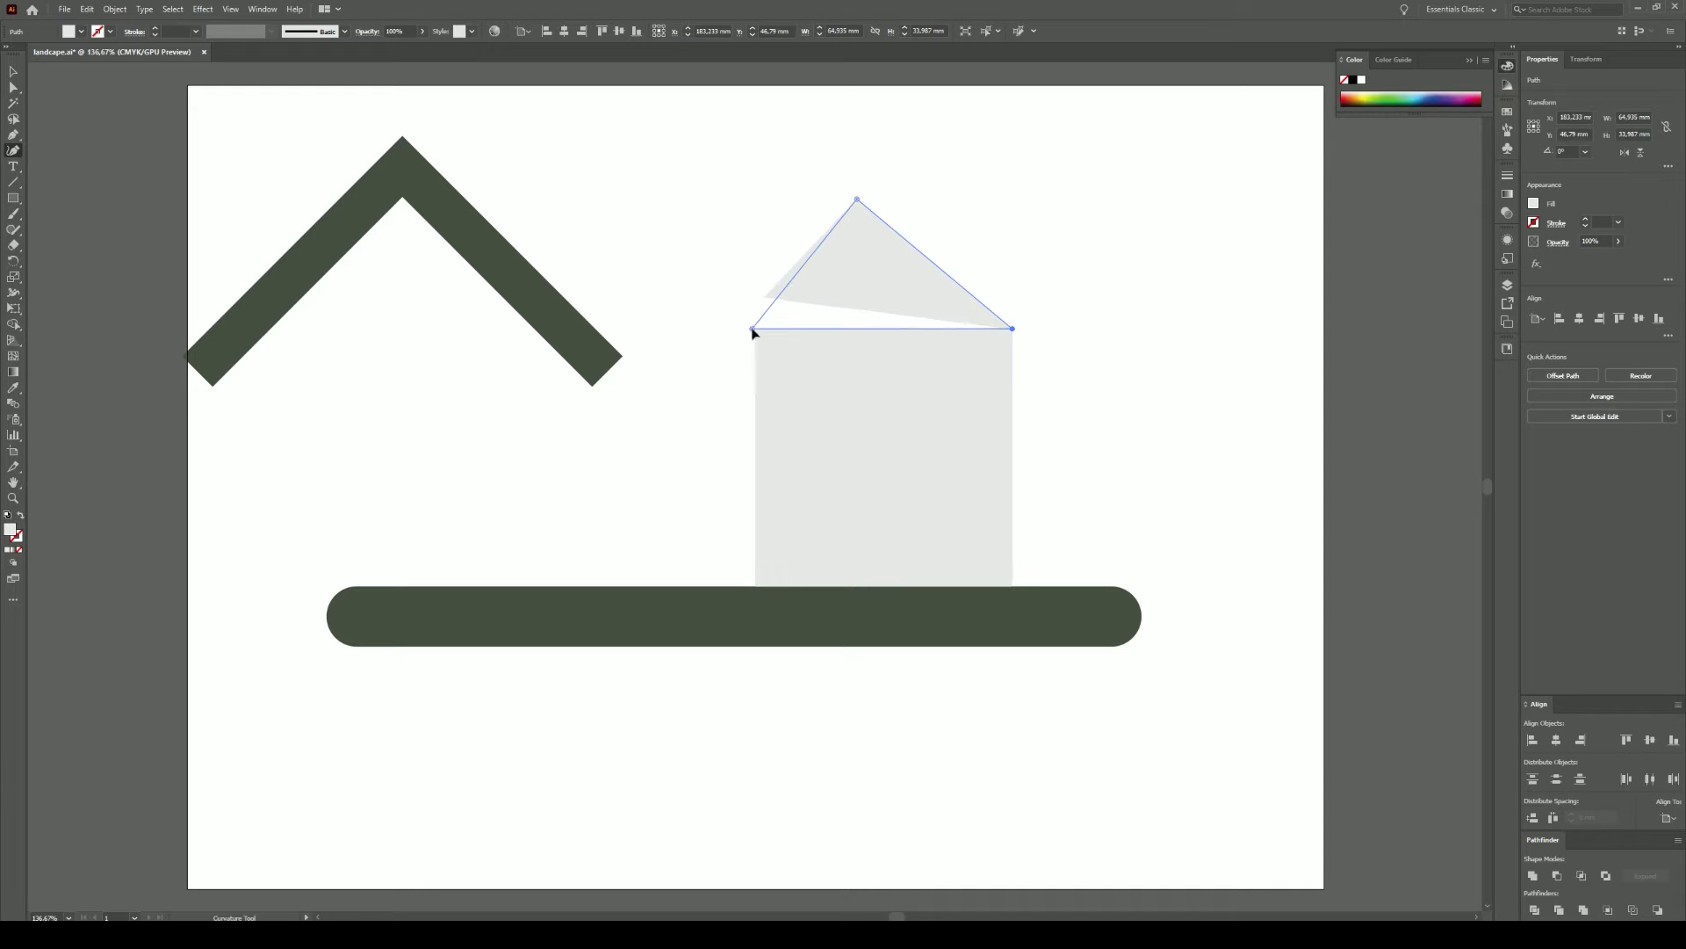
Step: Place the roof over the gable and bring it in front of the house
{"action": "left_click", "coordinate": [13, 71]}
{"action": "left_click_drag", "start_coordinate": [457, 237], "coordinate": [938, 243]}
{"action": "key", "text": "ctrl+shift+a"}
{"action": "right_click", "coordinate": [810, 249]}
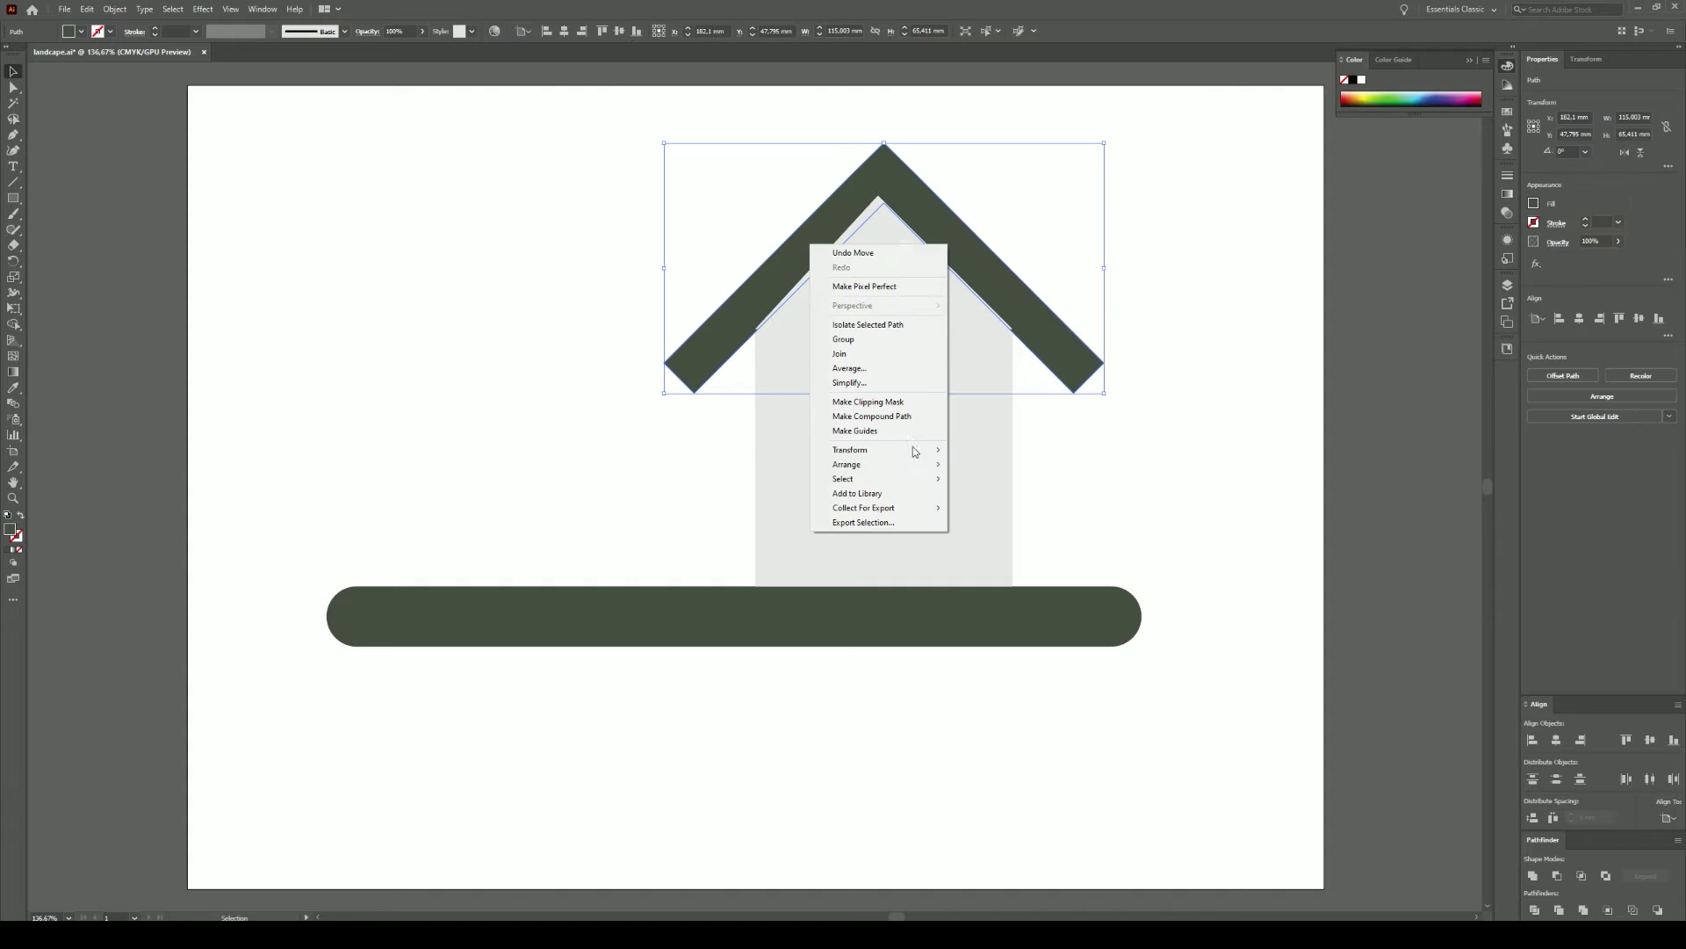
{"action": "left_click", "coordinate": [984, 464]}
{"action": "left_click_drag", "start_coordinate": [922, 202], "coordinate": [922, 232]}
Step: Fill the roof dark grey and draw a rectangle covering the whole artboard
{"action": "left_click", "coordinate": [869, 474]}
{"action": "left_click", "coordinate": [982, 259]}
{"action": "left_click", "coordinate": [684, 390]}
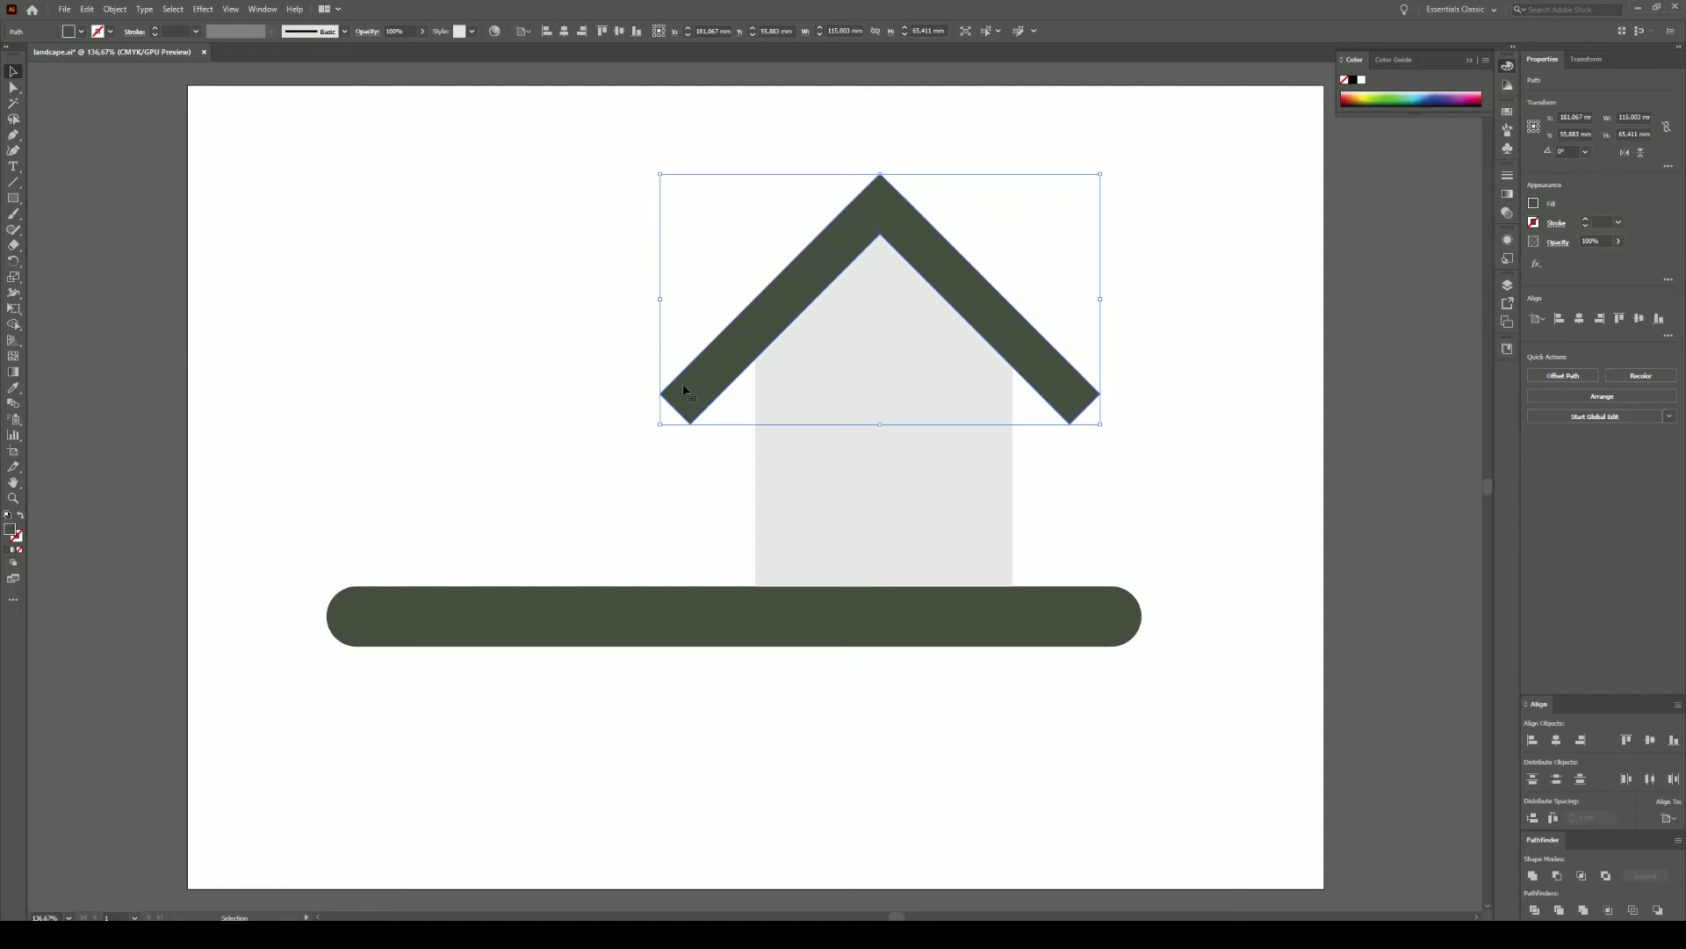
{"action": "double_click", "coordinate": [11, 529]}
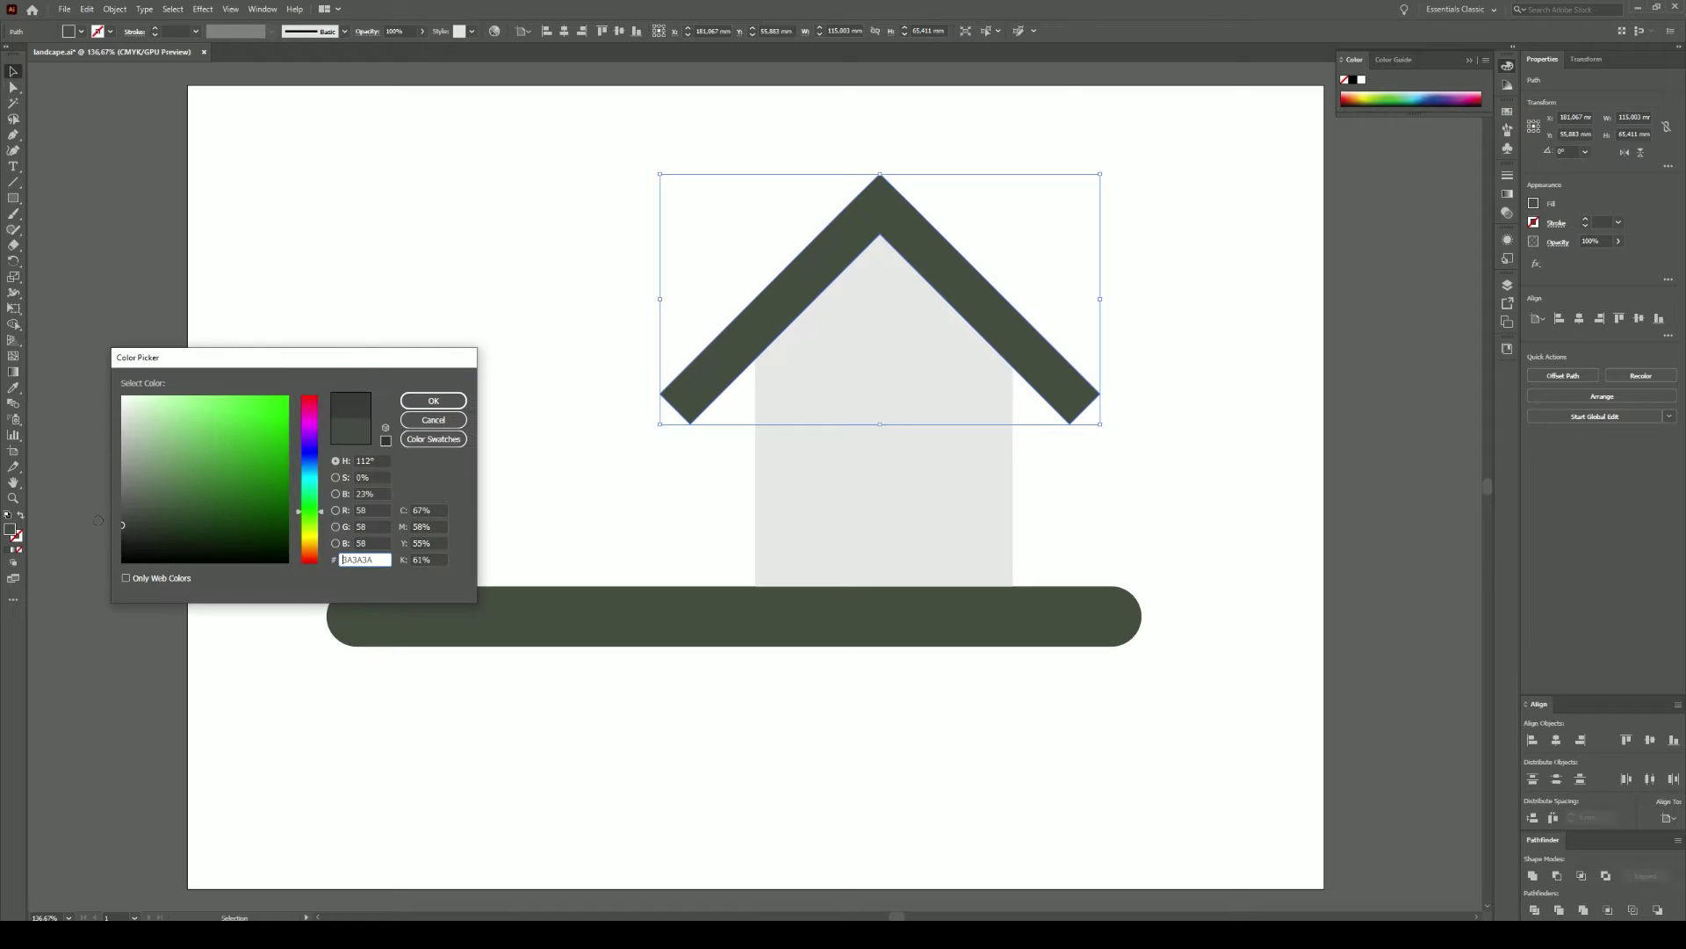
{"action": "left_click", "coordinate": [433, 400]}
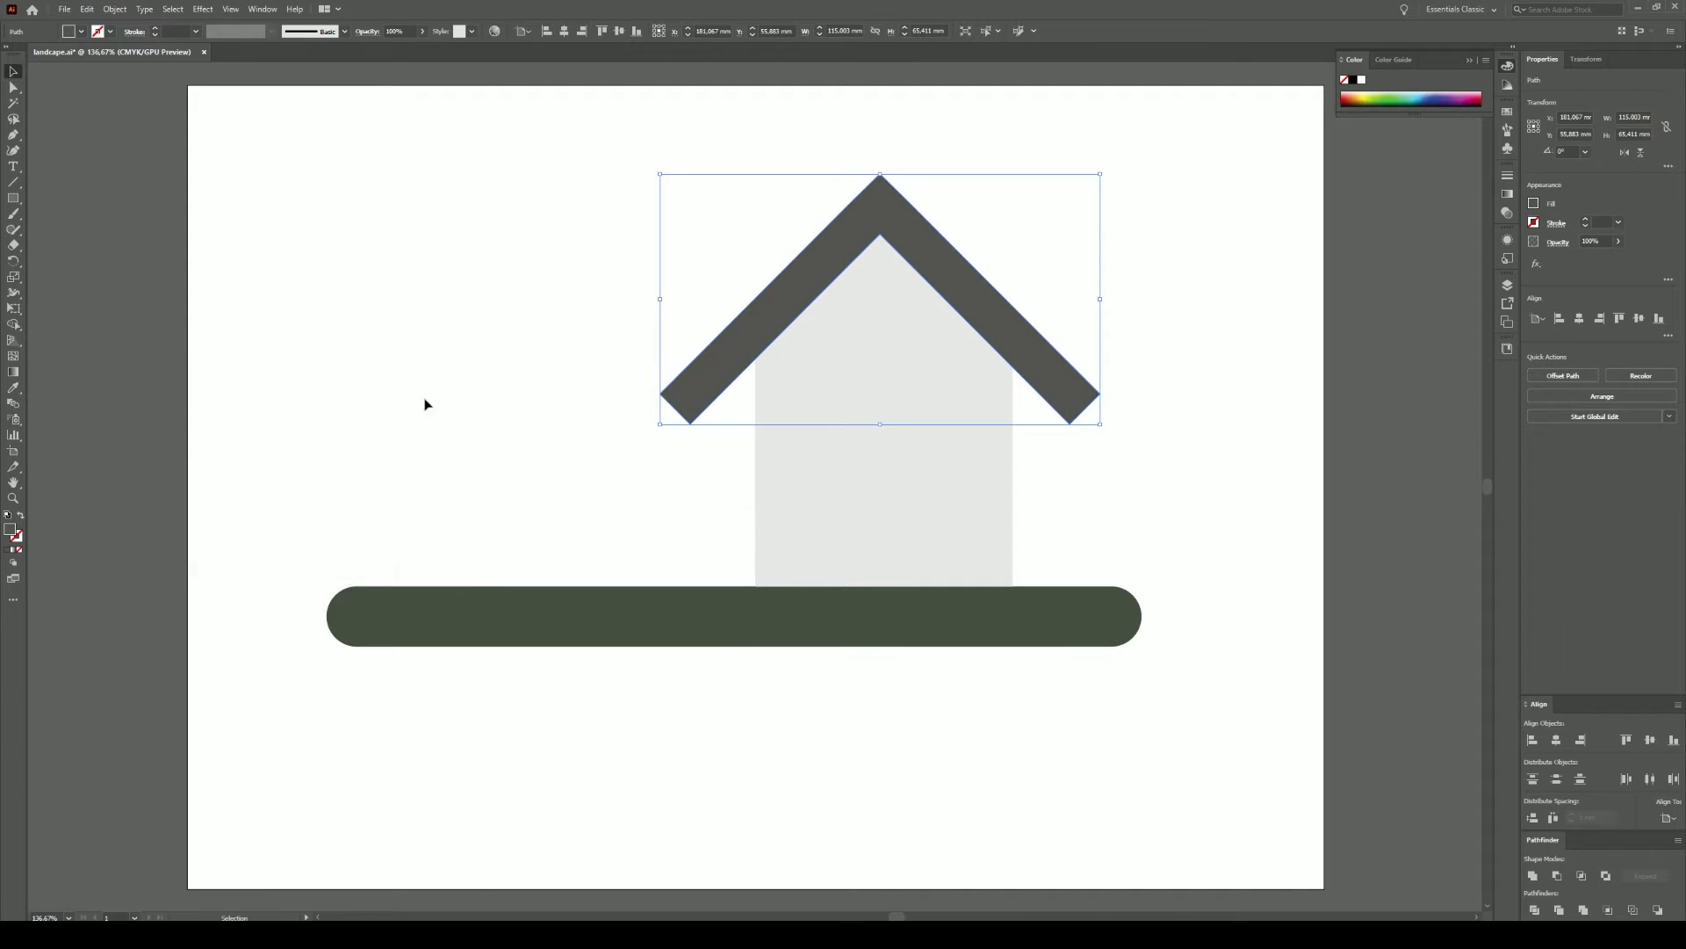
{"action": "key", "text": "m"}
{"action": "left_click_drag", "start_coordinate": [196, 90], "coordinate": [1323, 888]}
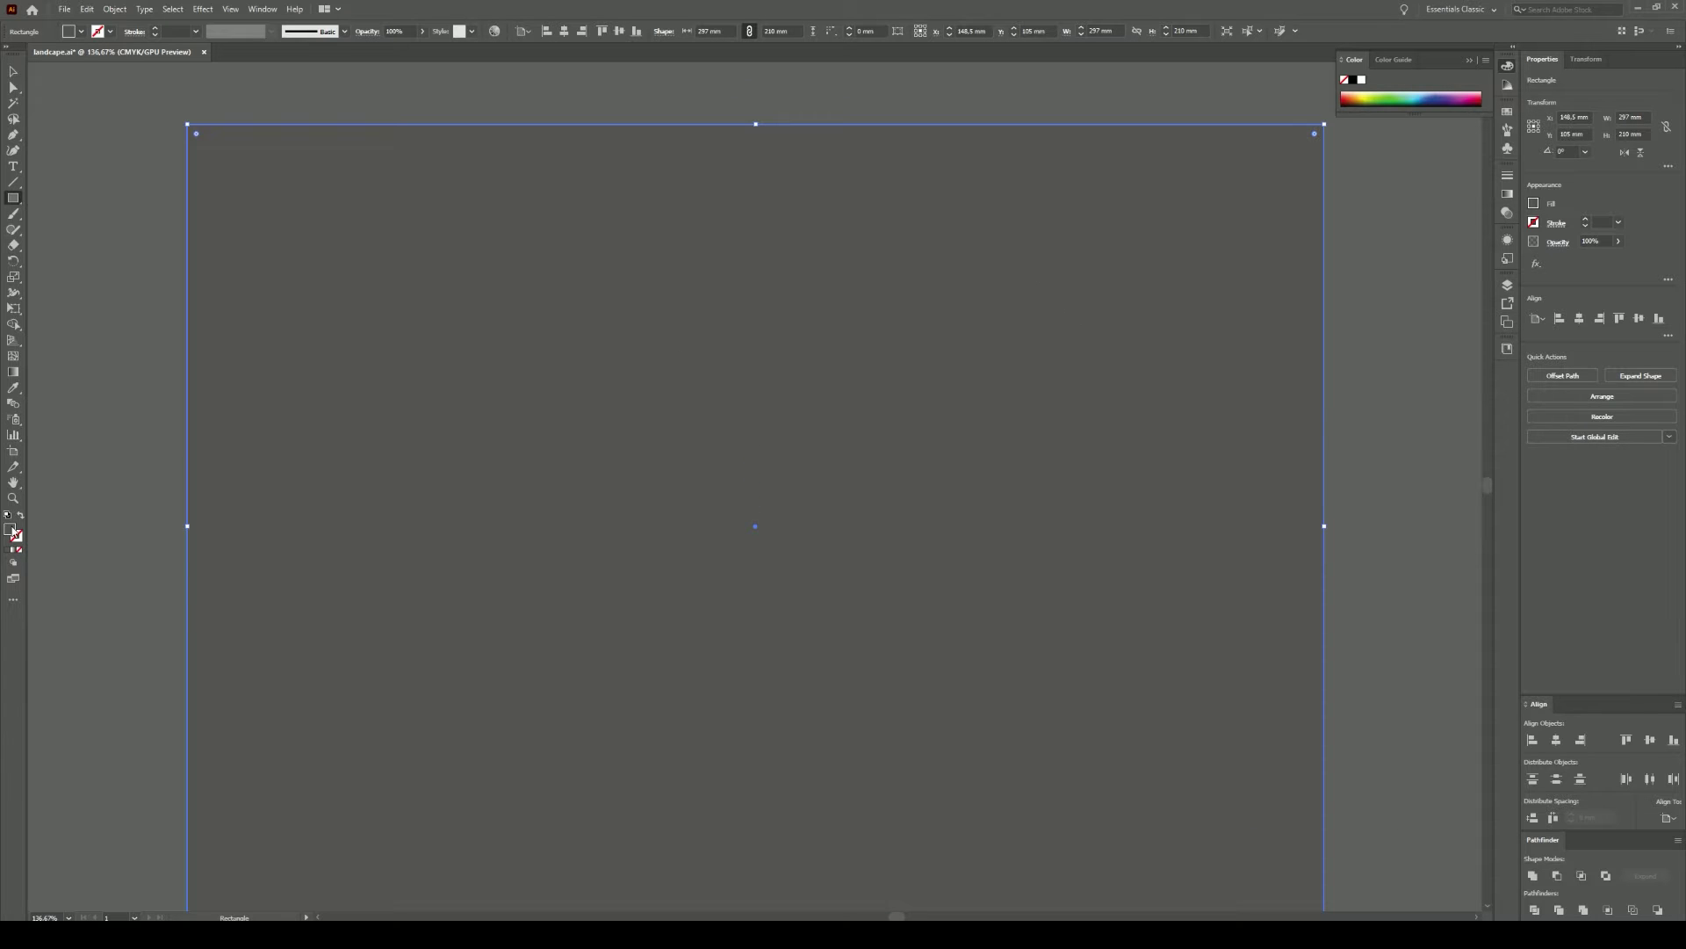
Step: Fill the artboard rectangle soft teal and send it behind the house
{"action": "double_click", "coordinate": [10, 529]}
{"action": "left_click", "coordinate": [310, 472]}
{"action": "left_click", "coordinate": [193, 427]}
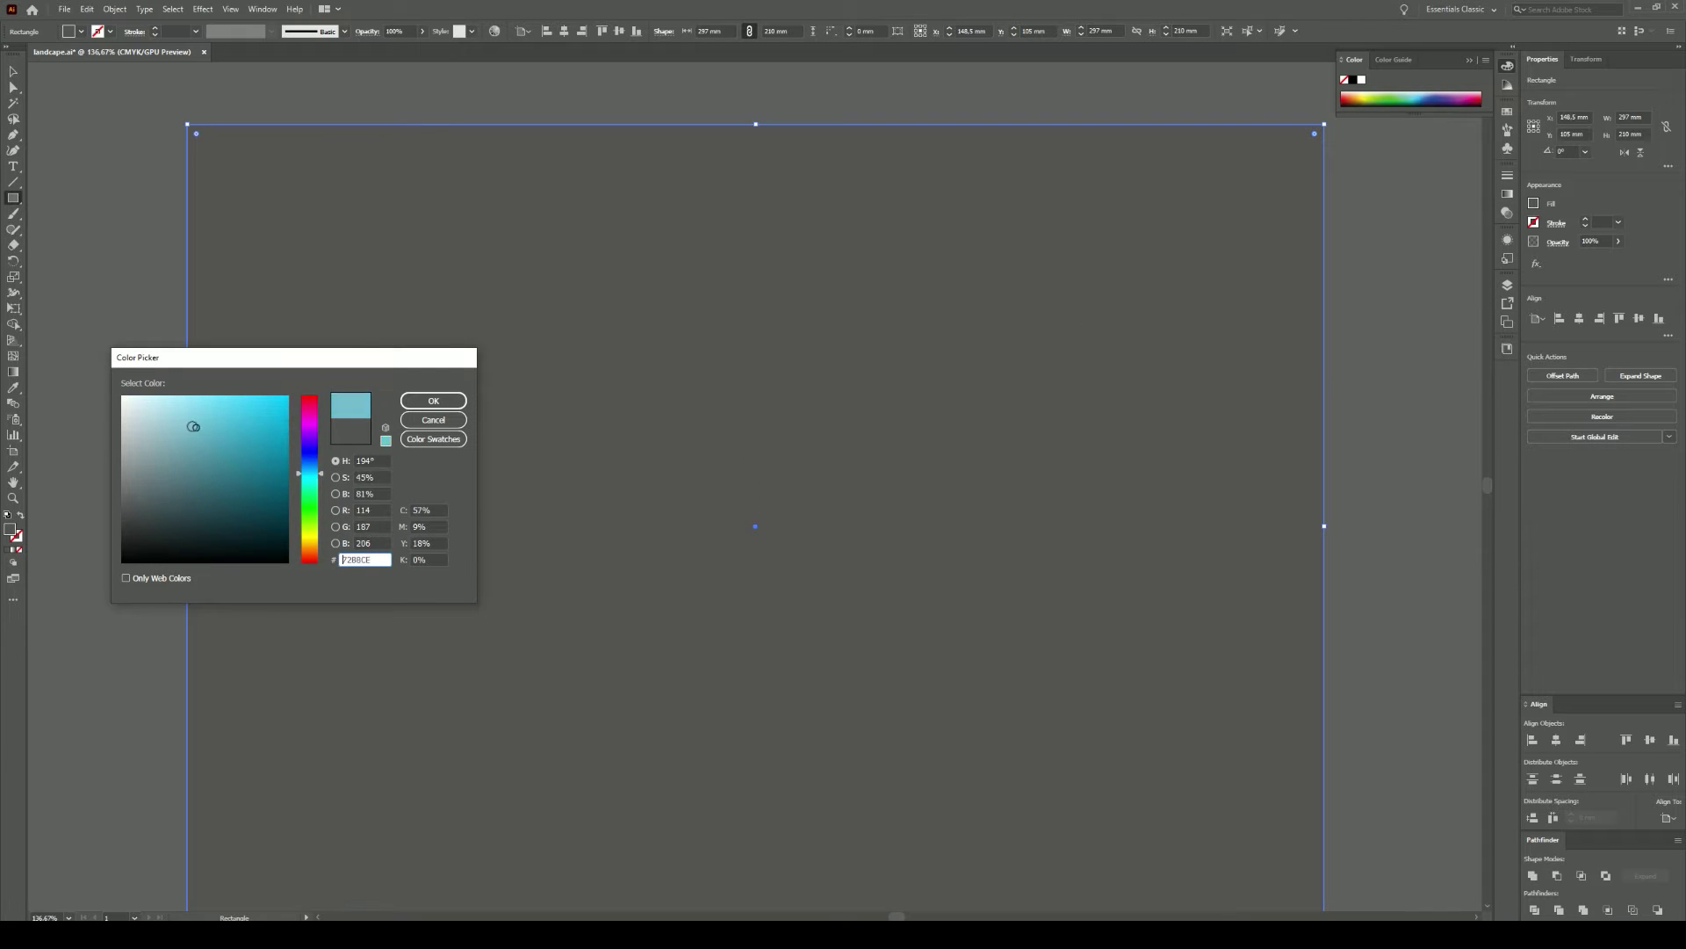
{"action": "key", "text": "Return"}
{"action": "key", "text": "v"}
{"action": "right_click", "coordinate": [230, 236]}
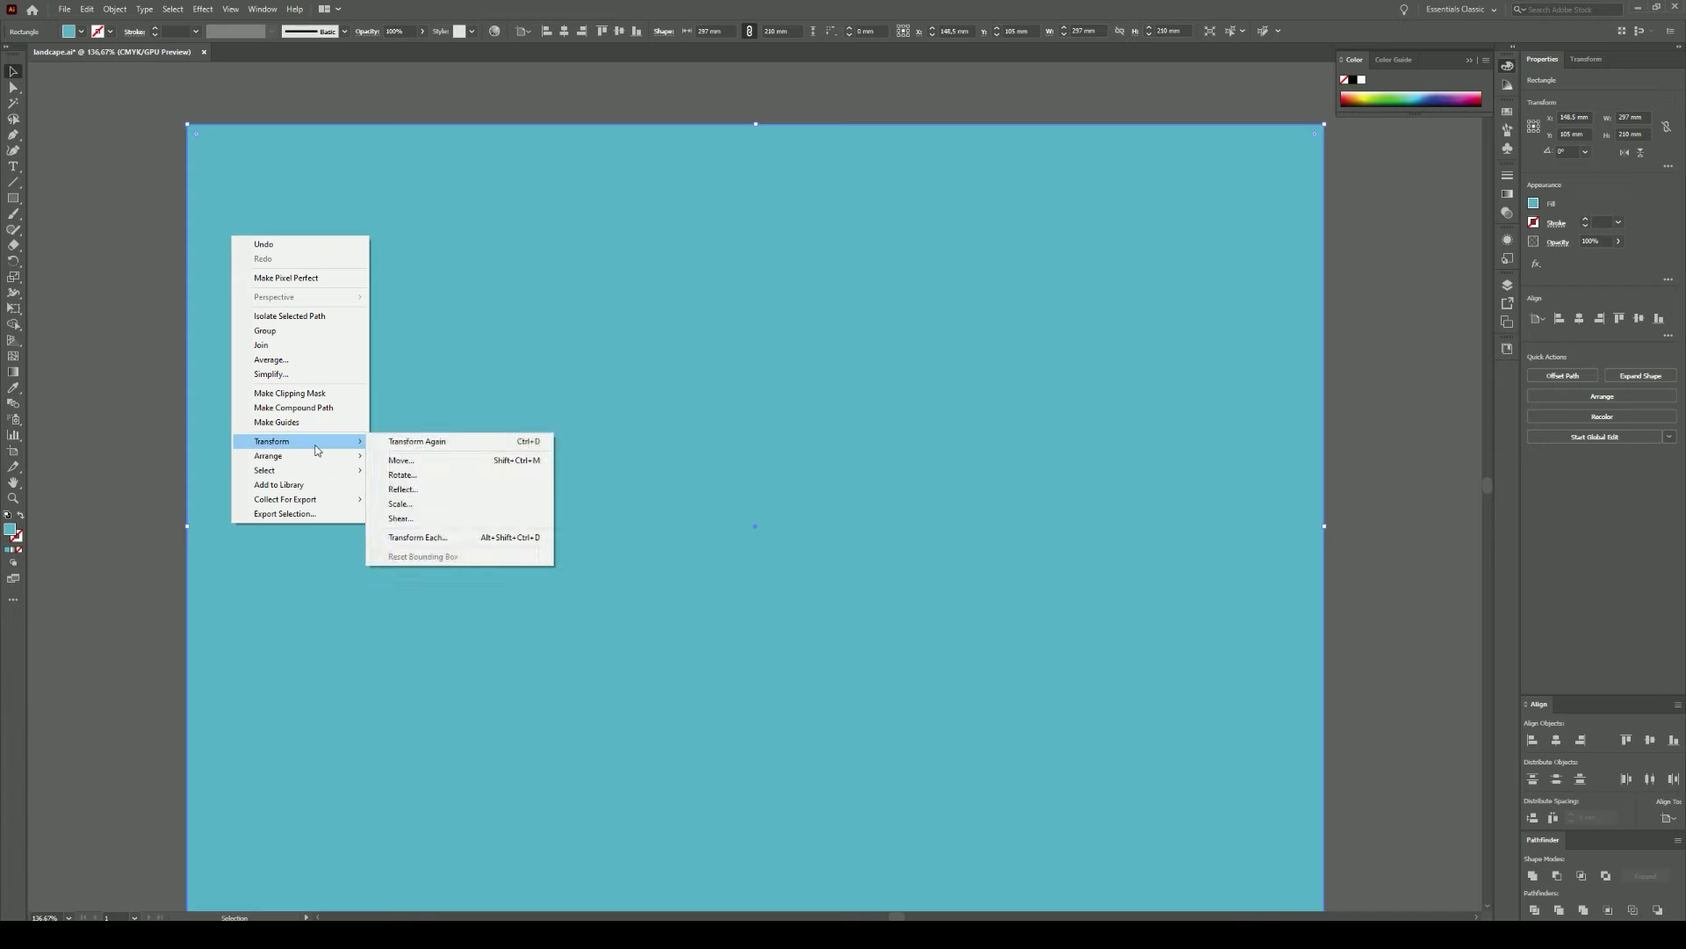
{"action": "left_click", "coordinate": [430, 501]}
Step: Make the house body white and squash house and roof vertically
{"action": "left_click", "coordinate": [934, 565]}
{"action": "double_click", "coordinate": [11, 529]}
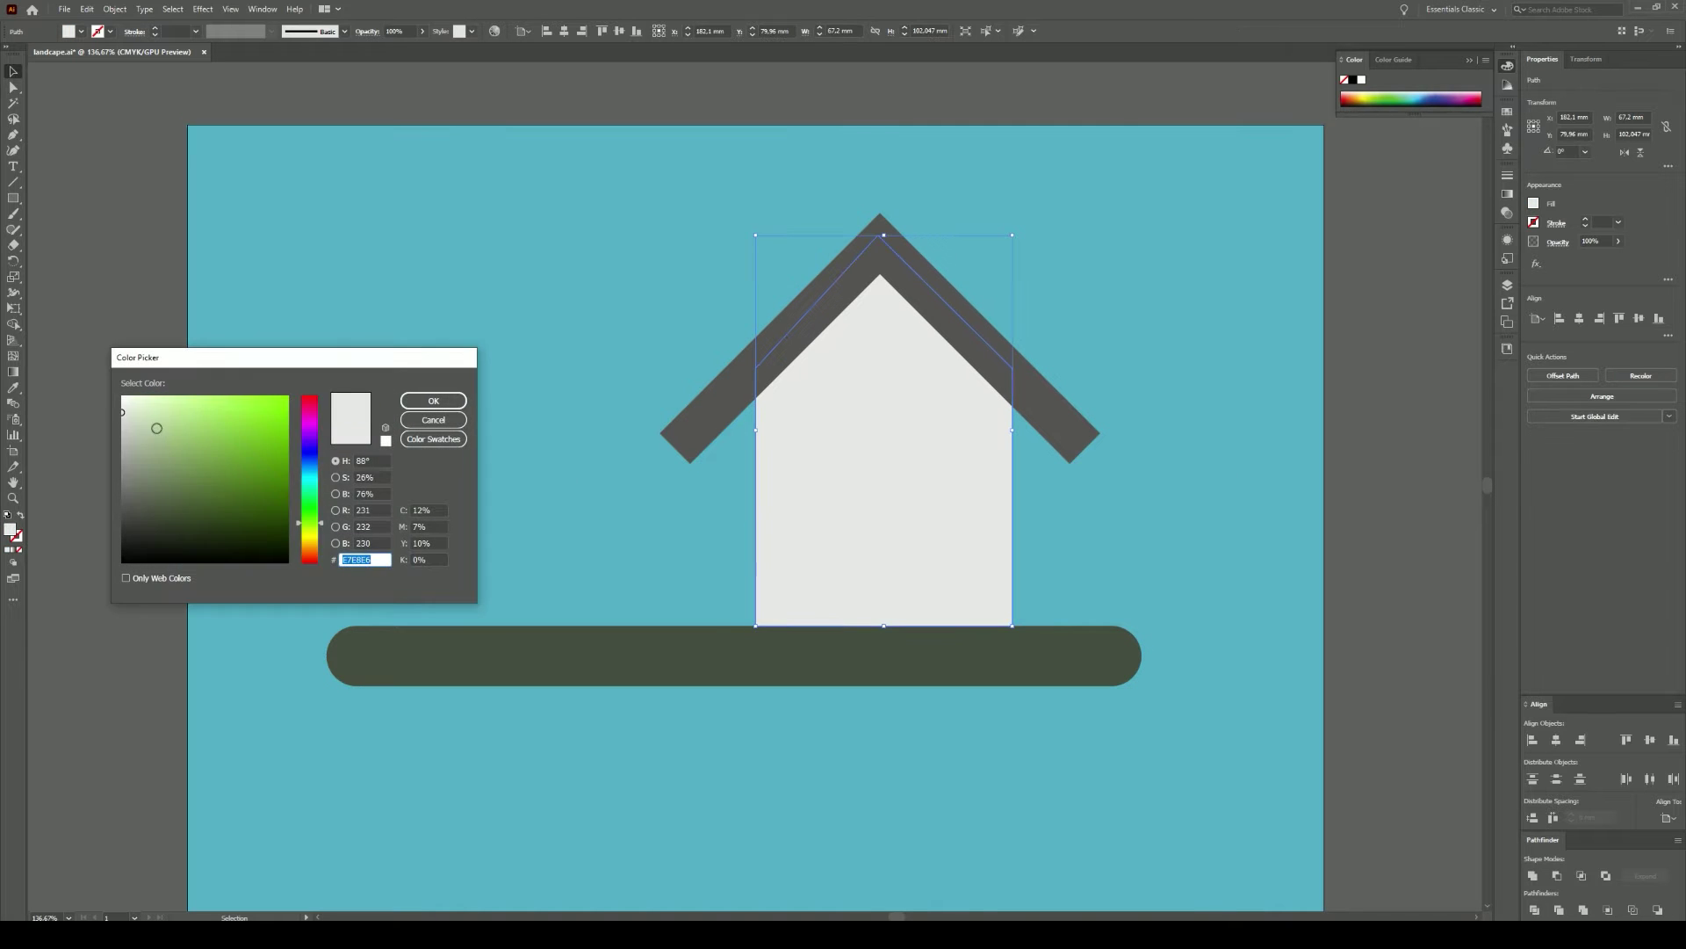
{"action": "left_click", "coordinate": [122, 400]}
{"action": "left_click", "coordinate": [436, 403]}
{"action": "left_click", "coordinate": [882, 230], "text": "shift"}
{"action": "left_click_drag", "start_coordinate": [880, 214], "coordinate": [887, 282]}
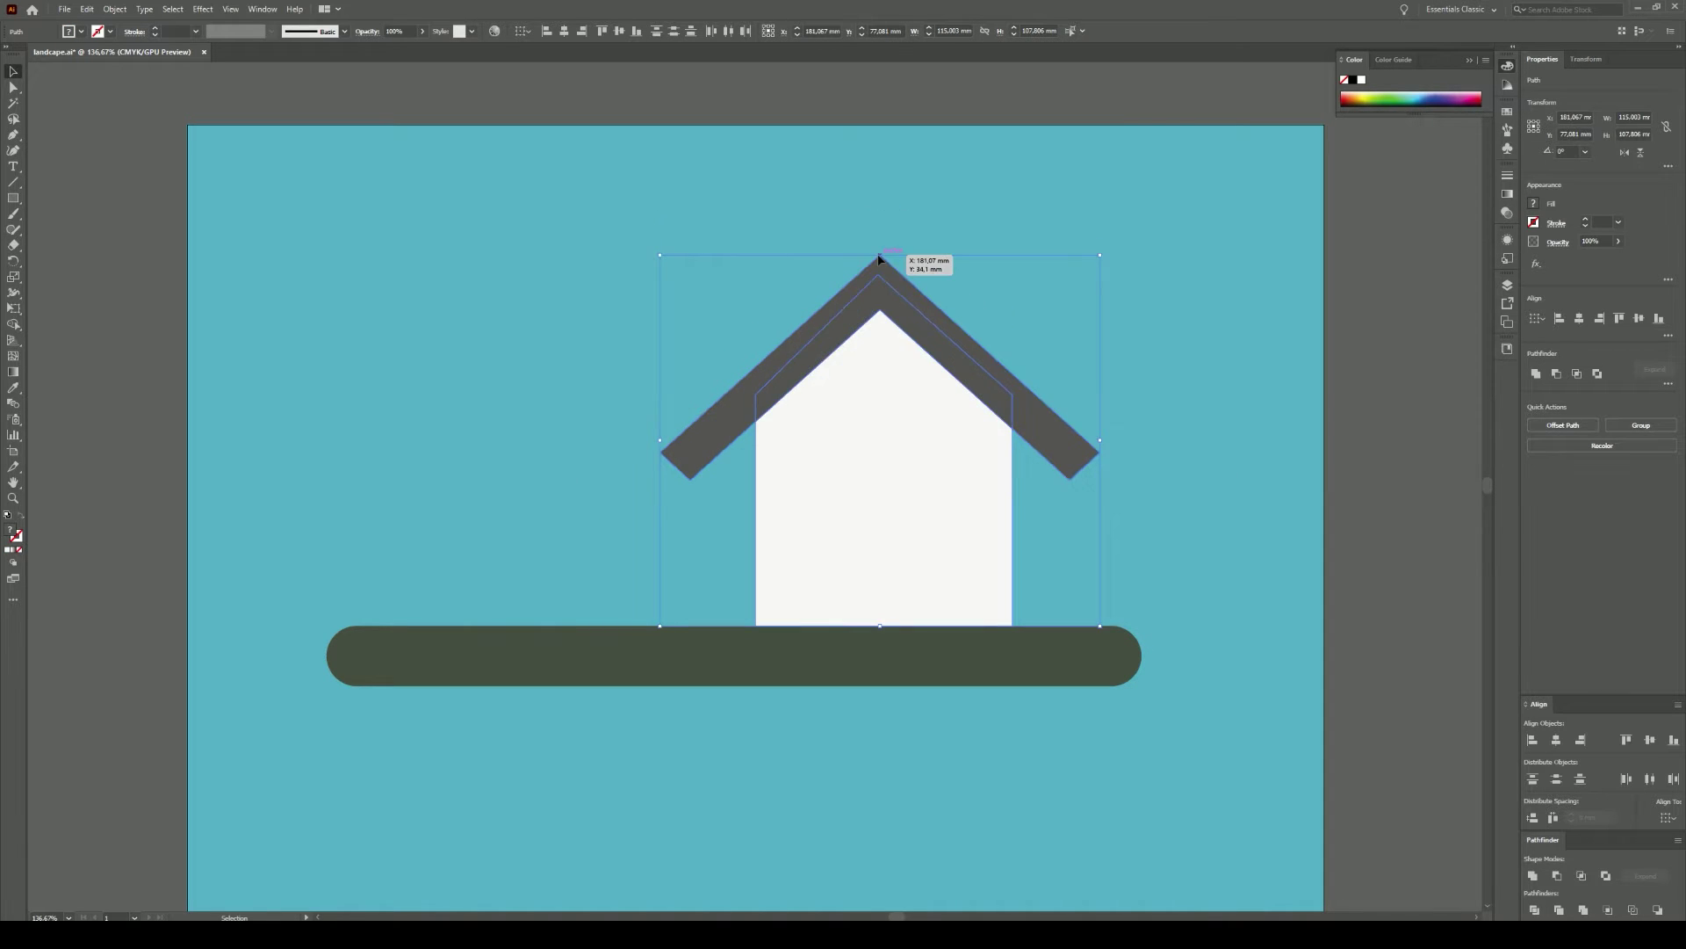
Step: Outline the roof's stroke and round its left end, peak and right end
{"action": "left_click", "coordinate": [802, 478], "text": "shift"}
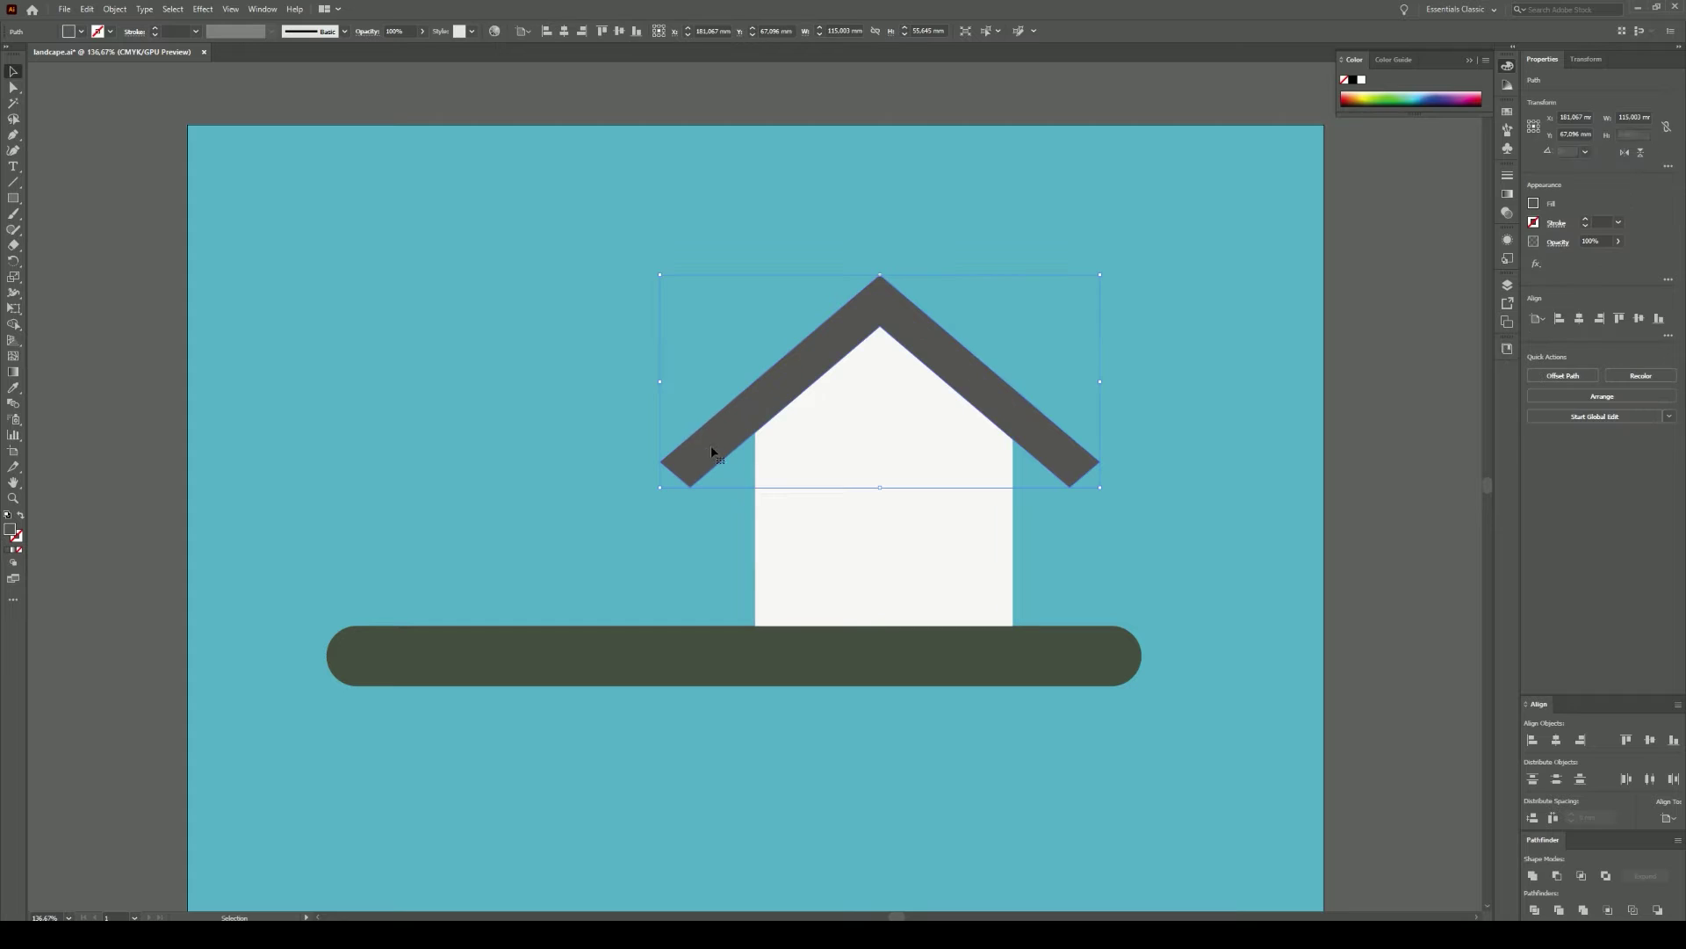
{"action": "left_click", "coordinate": [115, 8]}
{"action": "left_click", "coordinate": [325, 351]}
{"action": "key", "text": "a"}
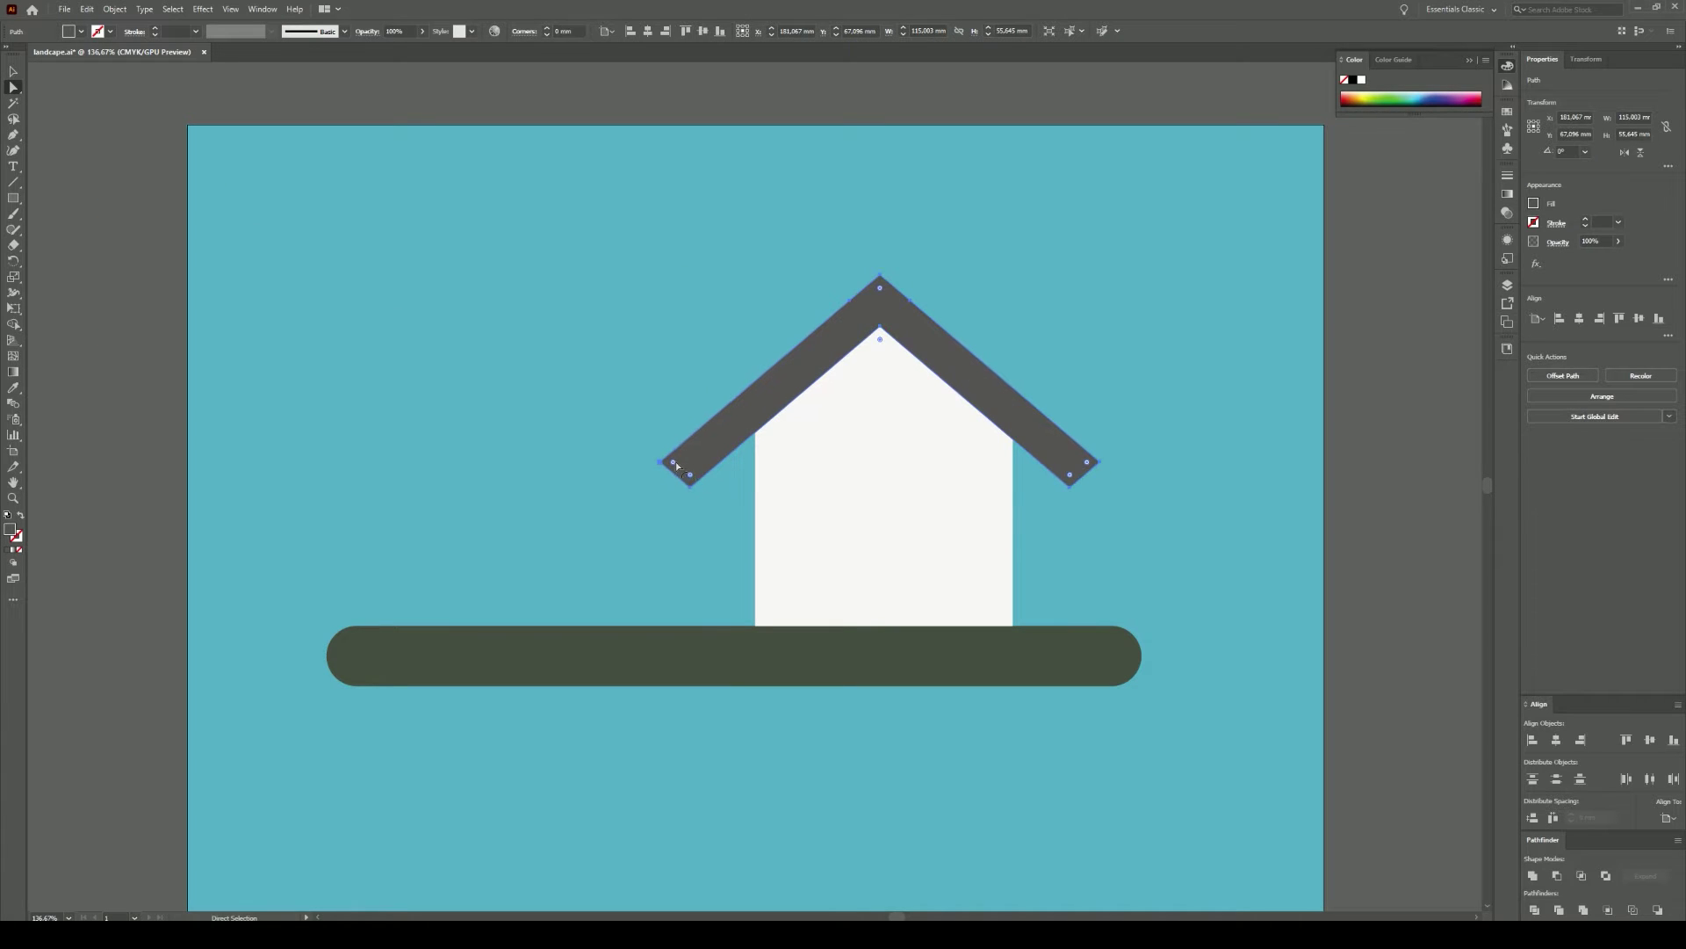
{"action": "left_click_drag", "start_coordinate": [692, 478], "coordinate": [703, 468]}
{"action": "left_click_drag", "start_coordinate": [881, 294], "coordinate": [881, 352]}
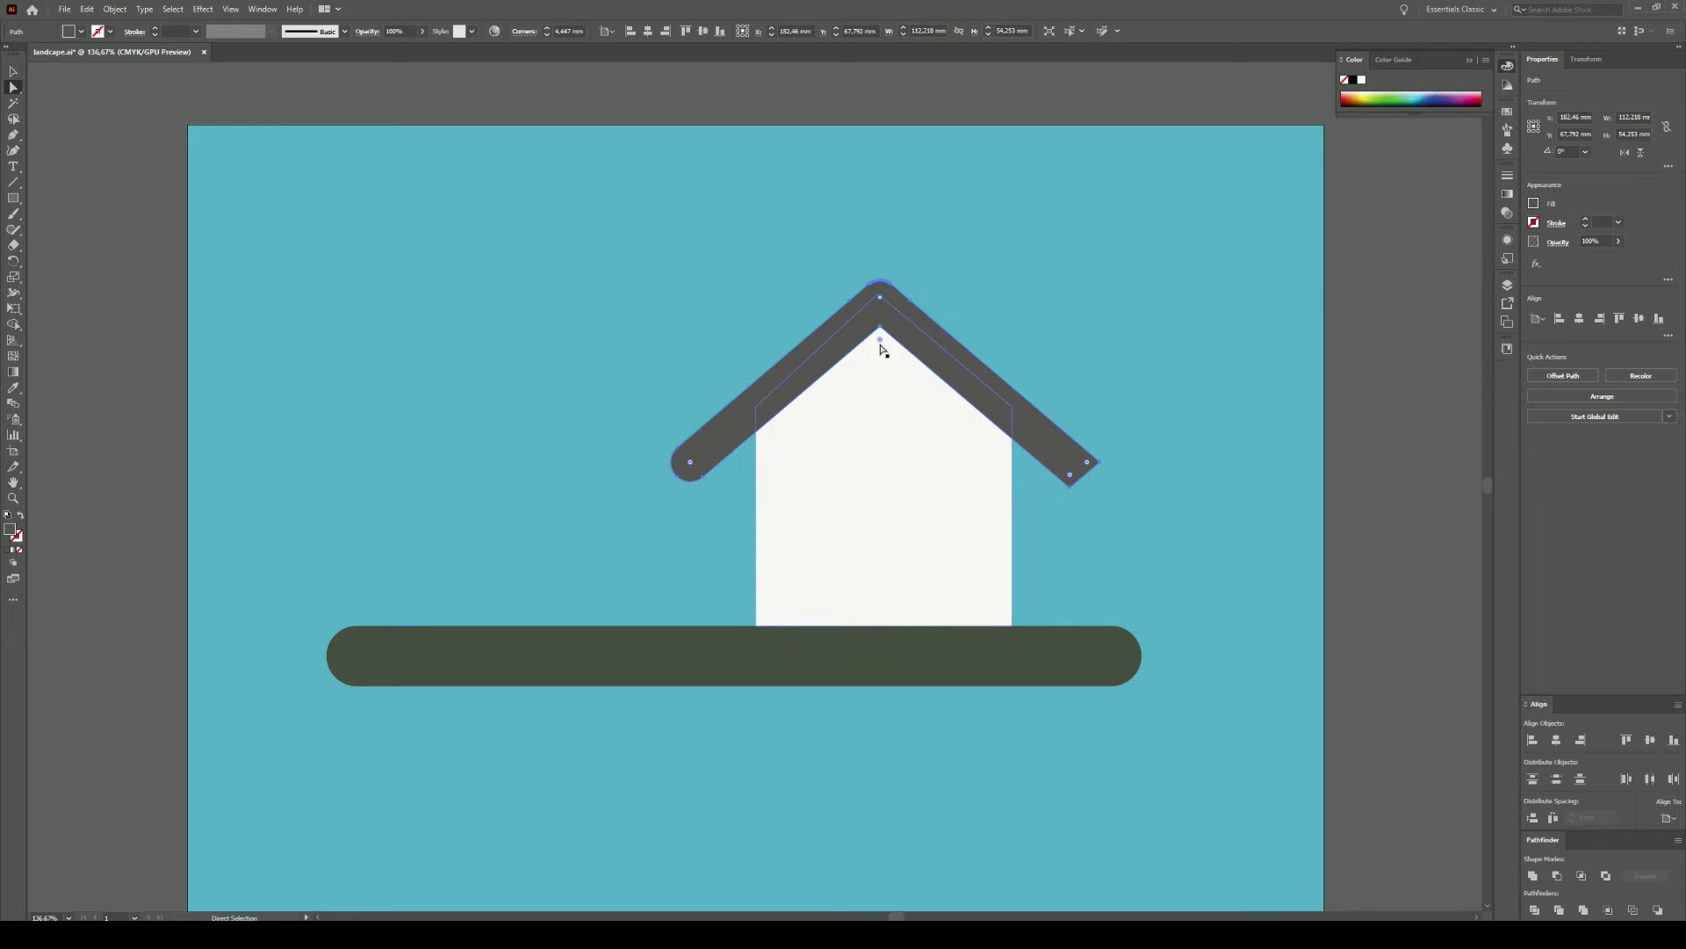
{"action": "left_click_drag", "start_coordinate": [1070, 479], "coordinate": [1078, 469]}
{"action": "left_click", "coordinate": [650, 406]}
Step: Draw a window rectangle on the house body
{"action": "left_click", "coordinate": [13, 197]}
{"action": "left_click_drag", "start_coordinate": [782, 536], "coordinate": [863, 436]}
{"action": "left_click", "coordinate": [13, 388]}
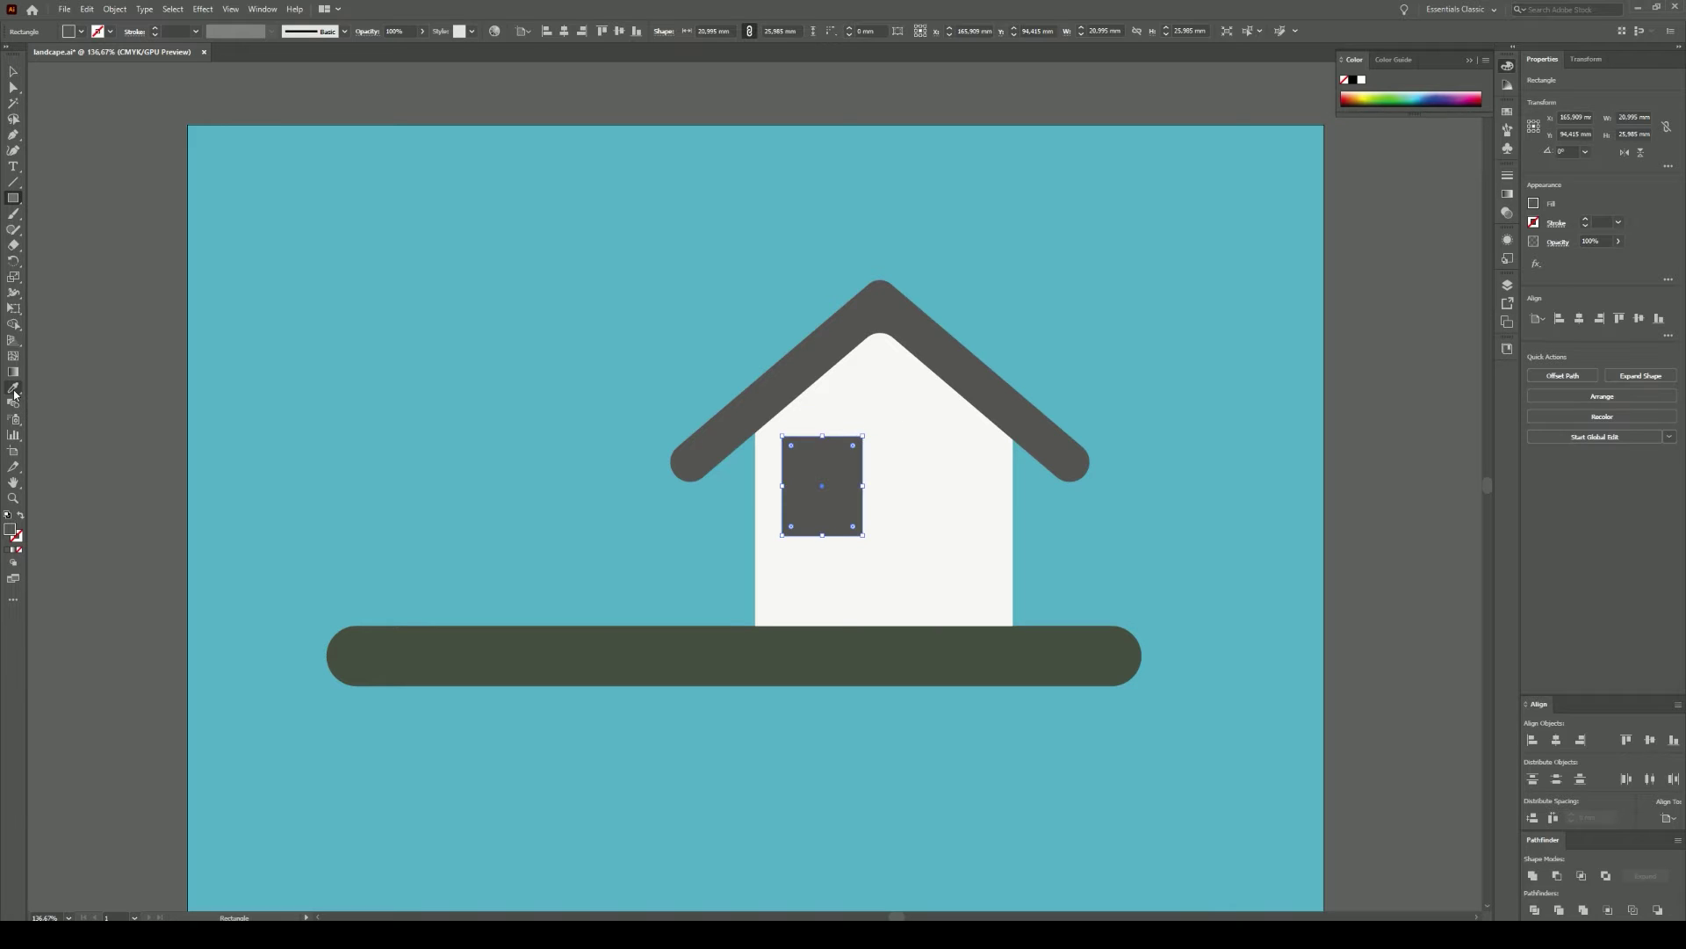
Step: Fill the window rectangle with a darker teal
{"action": "left_click", "coordinate": [397, 400]}
{"action": "double_click", "coordinate": [10, 528]}
{"action": "left_click", "coordinate": [227, 459]}
{"action": "left_click", "coordinate": [455, 409]}
Step: Paste a smaller copy inside the frame as a dark upper pane
{"action": "left_click", "coordinate": [13, 73]}
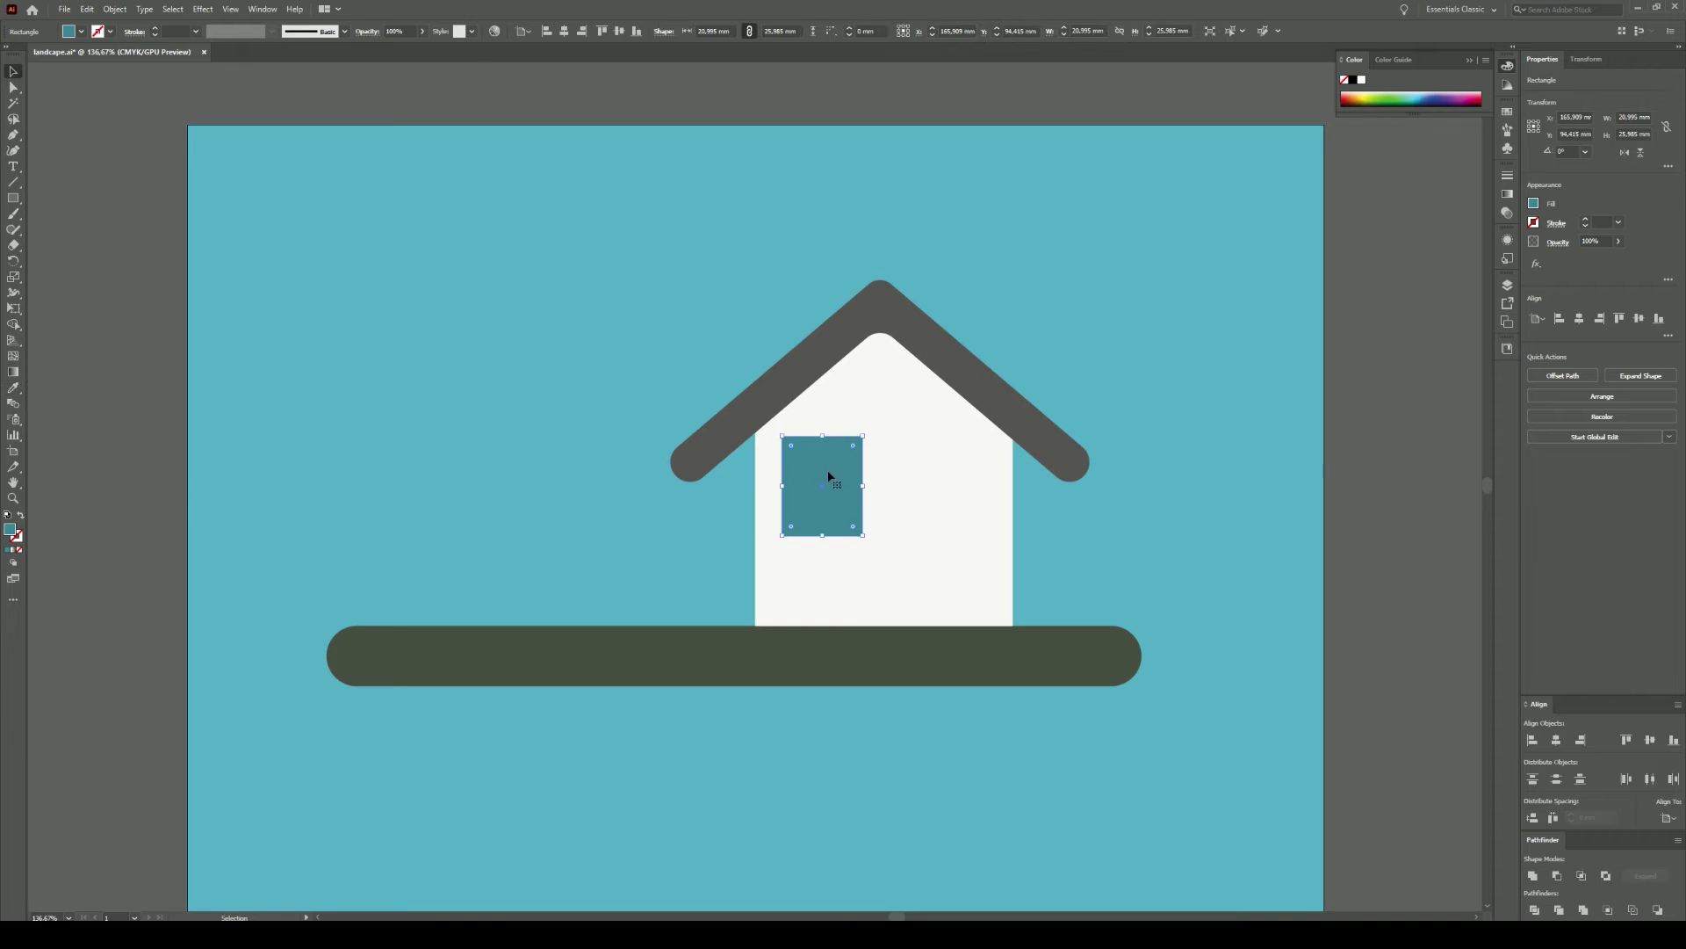
{"action": "key", "text": "ctrl+c"}
{"action": "key", "text": "ctrl+f"}
{"action": "left_click_drag", "start_coordinate": [864, 436], "coordinate": [849, 451]}
{"action": "mouse_move", "coordinate": [819, 526]}
{"action": "left_mouse_down"}
{"action": "mouse_move", "coordinate": [819, 481]}
{"action": "mouse_move", "coordinate": [843, 464]}
{"action": "mouse_move", "coordinate": [865, 495]}
{"action": "mouse_move", "coordinate": [809, 576]}
{"action": "mouse_move", "coordinate": [796, 660]}
{"action": "mouse_move", "coordinate": [716, 653]}
{"action": "left_mouse_up"}
{"action": "double_click", "coordinate": [9, 529]}
{"action": "left_click", "coordinate": [233, 497]}
{"action": "left_click", "coordinate": [436, 403]}
Step: Add two small dark panes side by side in the lower part of the frame
{"action": "scroll", "coordinate": [852, 467], "scroll_direction": "up", "scroll_amount": 4}
{"action": "mouse_move", "coordinate": [713, 465]}
{"action": "left_mouse_down"}
{"action": "mouse_move", "coordinate": [722, 529]}
{"action": "mouse_move", "coordinate": [697, 546]}
{"action": "left_mouse_up"}
{"action": "left_click_drag", "start_coordinate": [729, 640], "coordinate": [760, 645]}
{"action": "mouse_move", "coordinate": [716, 575]}
{"action": "left_mouse_down"}
{"action": "mouse_move", "coordinate": [813, 560]}
{"action": "mouse_move", "coordinate": [745, 578]}
{"action": "left_mouse_up"}
Step: Group the window parts and duplicate the window to the right
{"action": "scroll", "coordinate": [835, 644], "scroll_direction": "up", "scroll_amount": 1}
{"action": "left_click", "coordinate": [808, 527], "text": "shift"}
{"action": "left_click", "coordinate": [887, 450], "text": "shift"}
{"action": "key", "text": "ctrl+g"}
{"action": "left_click_drag", "start_coordinate": [840, 425], "coordinate": [1311, 428]}
Step: Shift both windows together to centre them on the house
{"action": "scroll", "coordinate": [1156, 576], "scroll_direction": "down", "scroll_amount": 4}
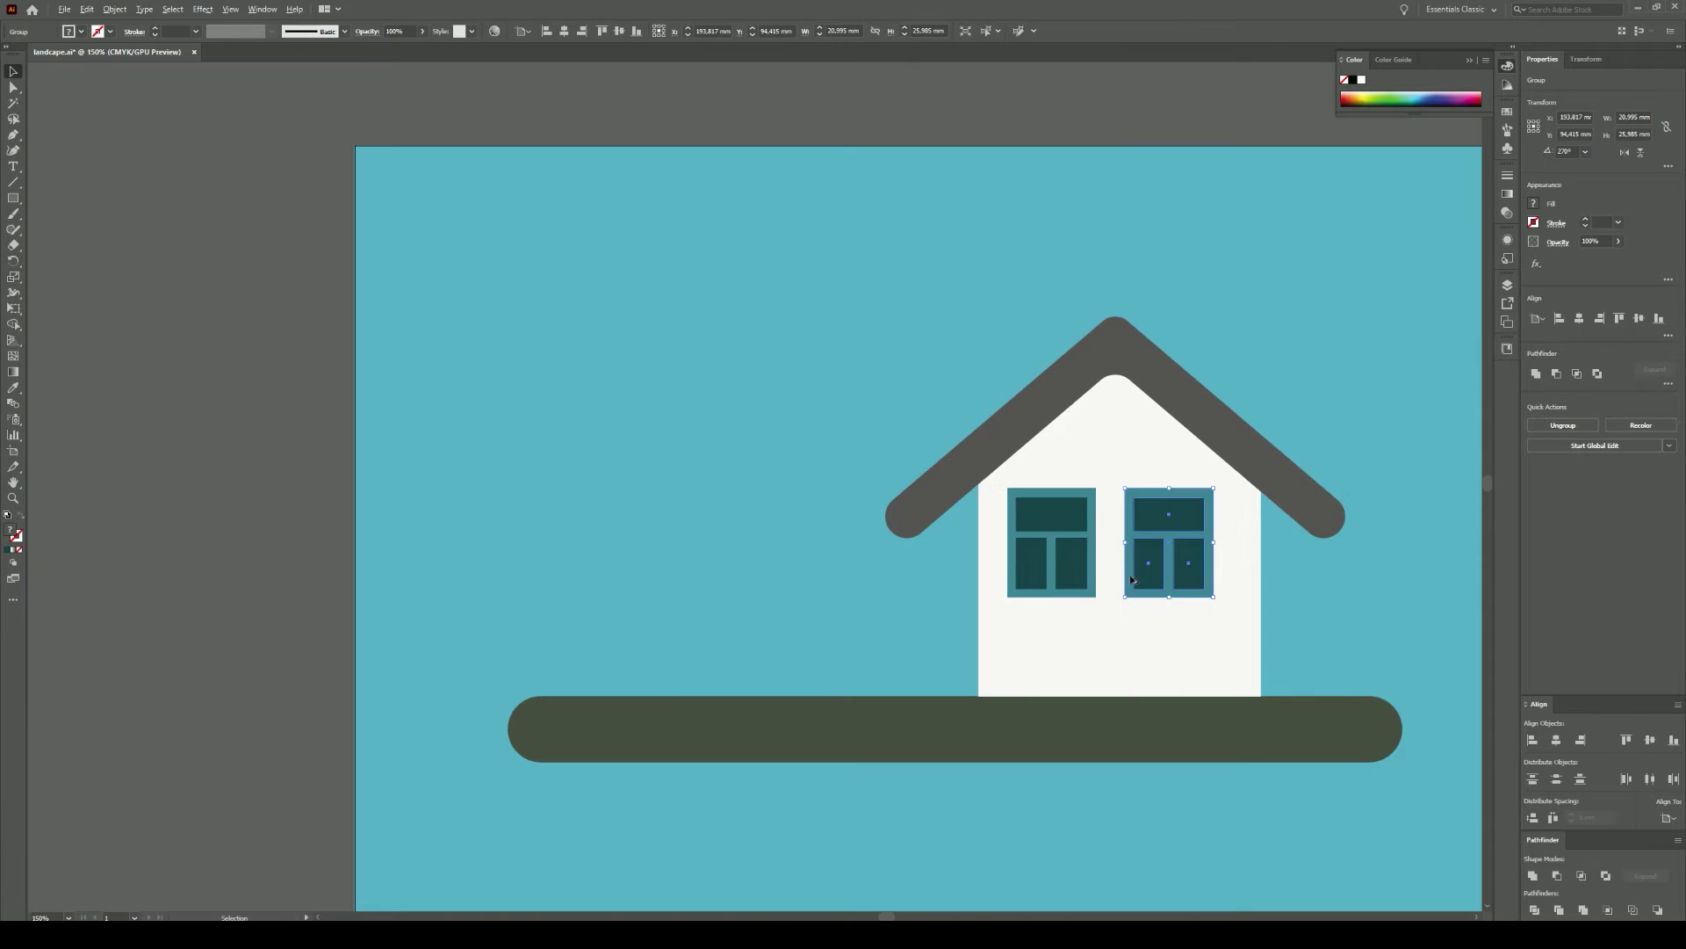
{"action": "left_click", "coordinate": [1051, 544], "text": "shift"}
{"action": "left_click_drag", "start_coordinate": [1173, 533], "coordinate": [1182, 533]}
{"action": "key", "text": "ctrl+shift+a"}
{"action": "key", "text": "ctrl+minus"}
{"action": "scroll", "coordinate": [758, 591], "scroll_direction": "up", "scroll_amount": 1}
{"action": "scroll", "coordinate": [812, 527], "scroll_direction": "up", "scroll_amount": 1}
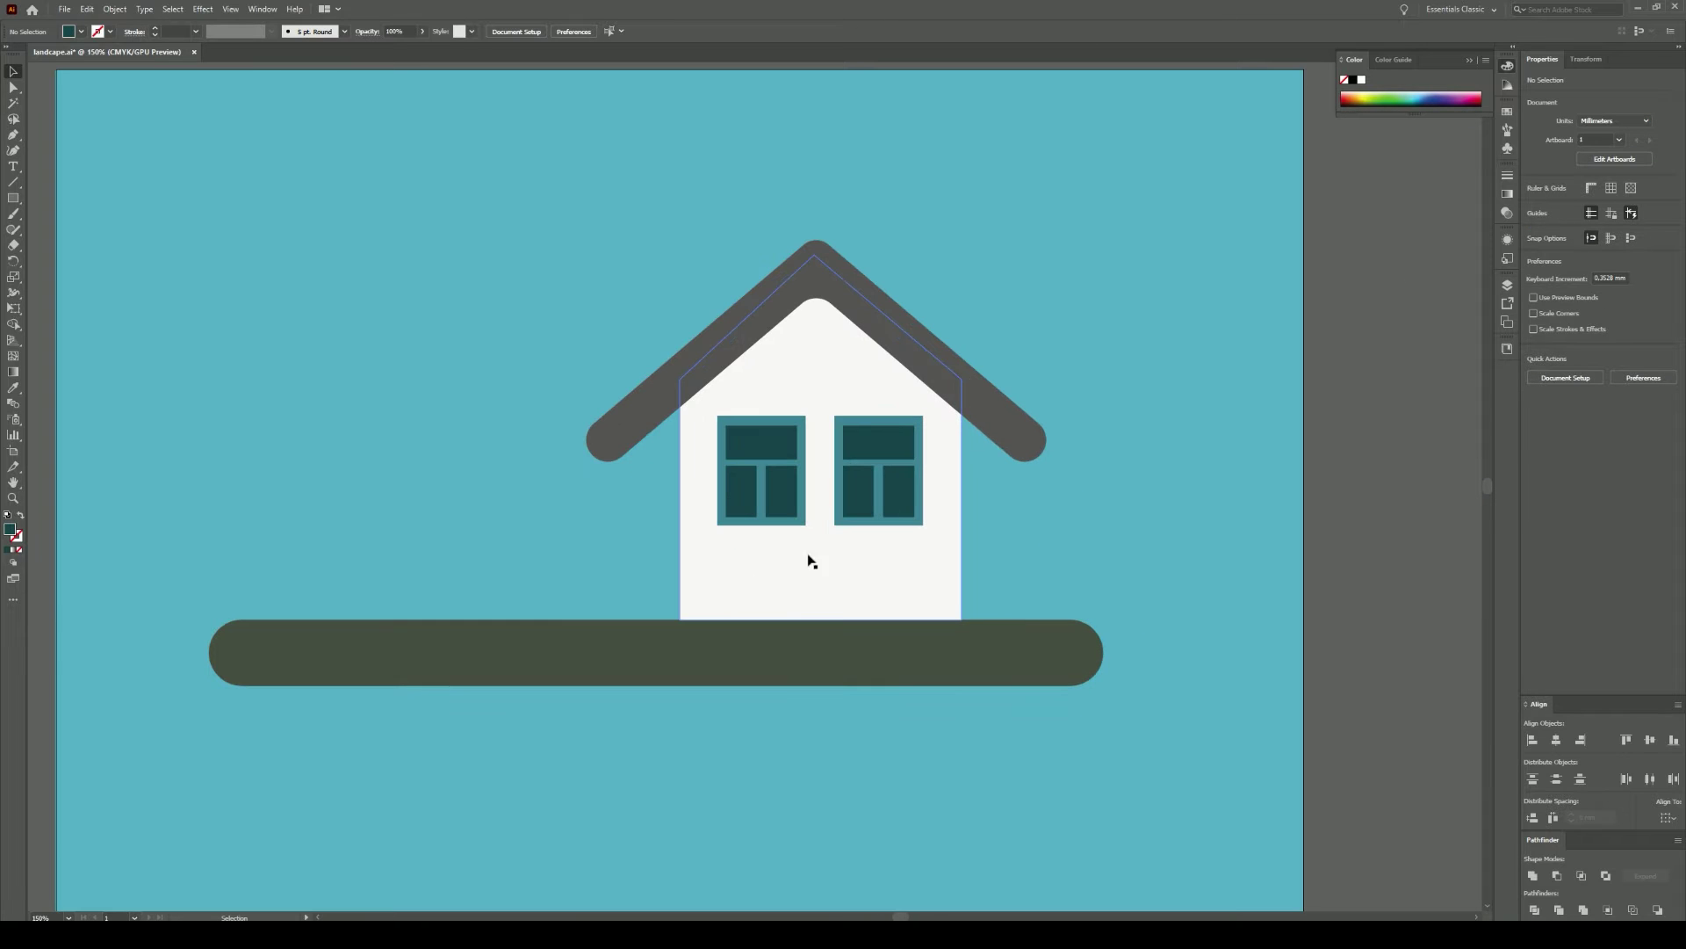
Step: Lock the teal background and bring the house back into view
{"action": "right_click", "coordinate": [167, 246]}
{"action": "mouse_move", "coordinate": [224, 509]}
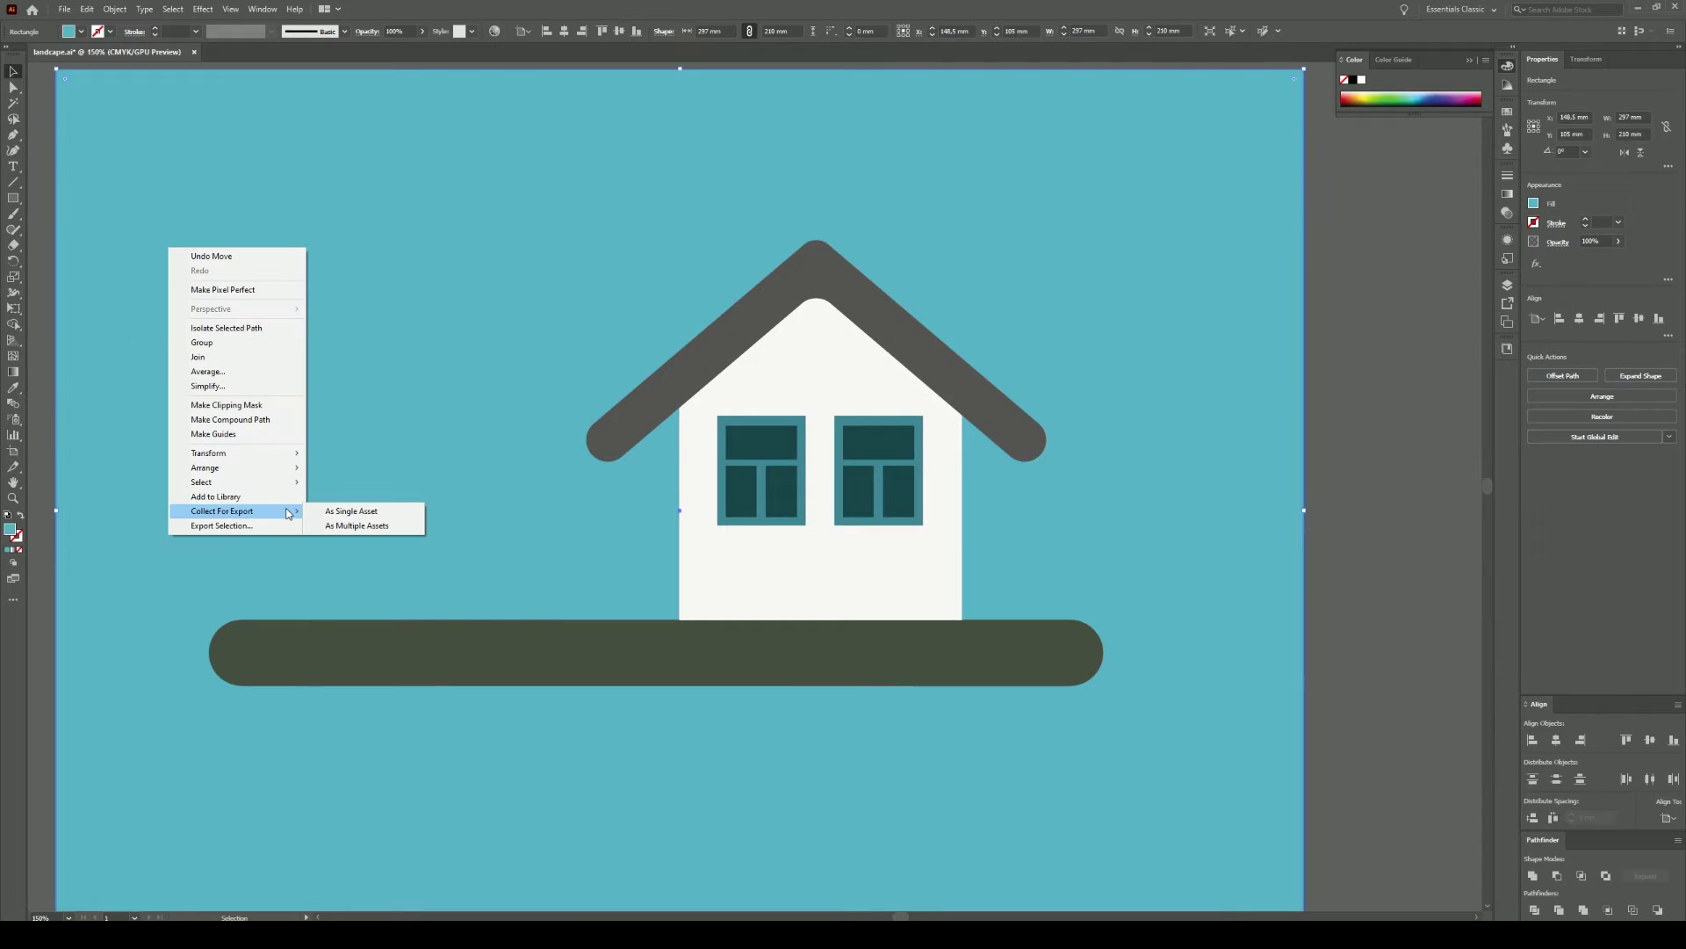
{"action": "key", "text": "Escape"}
{"action": "key", "text": "F7"}
{"action": "key", "text": "ctrl+2"}
{"action": "left_click_drag", "start_coordinate": [429, 290], "coordinate": [448, 376]}
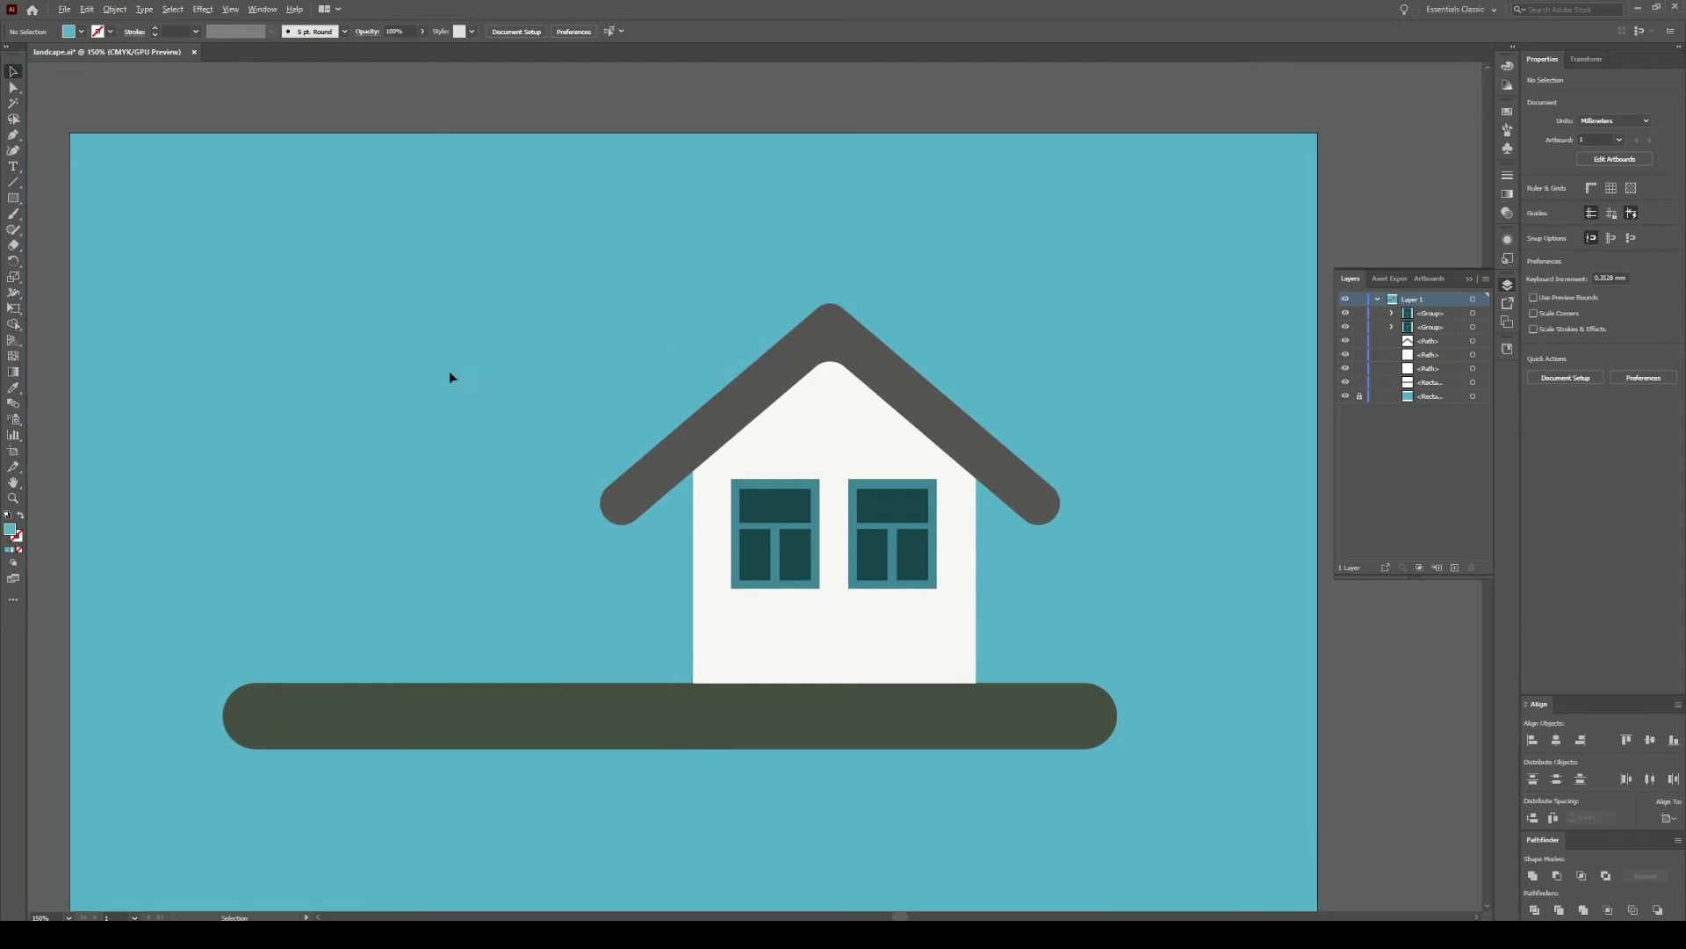
Step: Sample the windows' dark teal onto the roof with the Eyedropper
{"action": "left_click", "coordinate": [676, 460]}
{"action": "key", "text": "i"}
{"action": "left_click", "coordinate": [774, 504]}
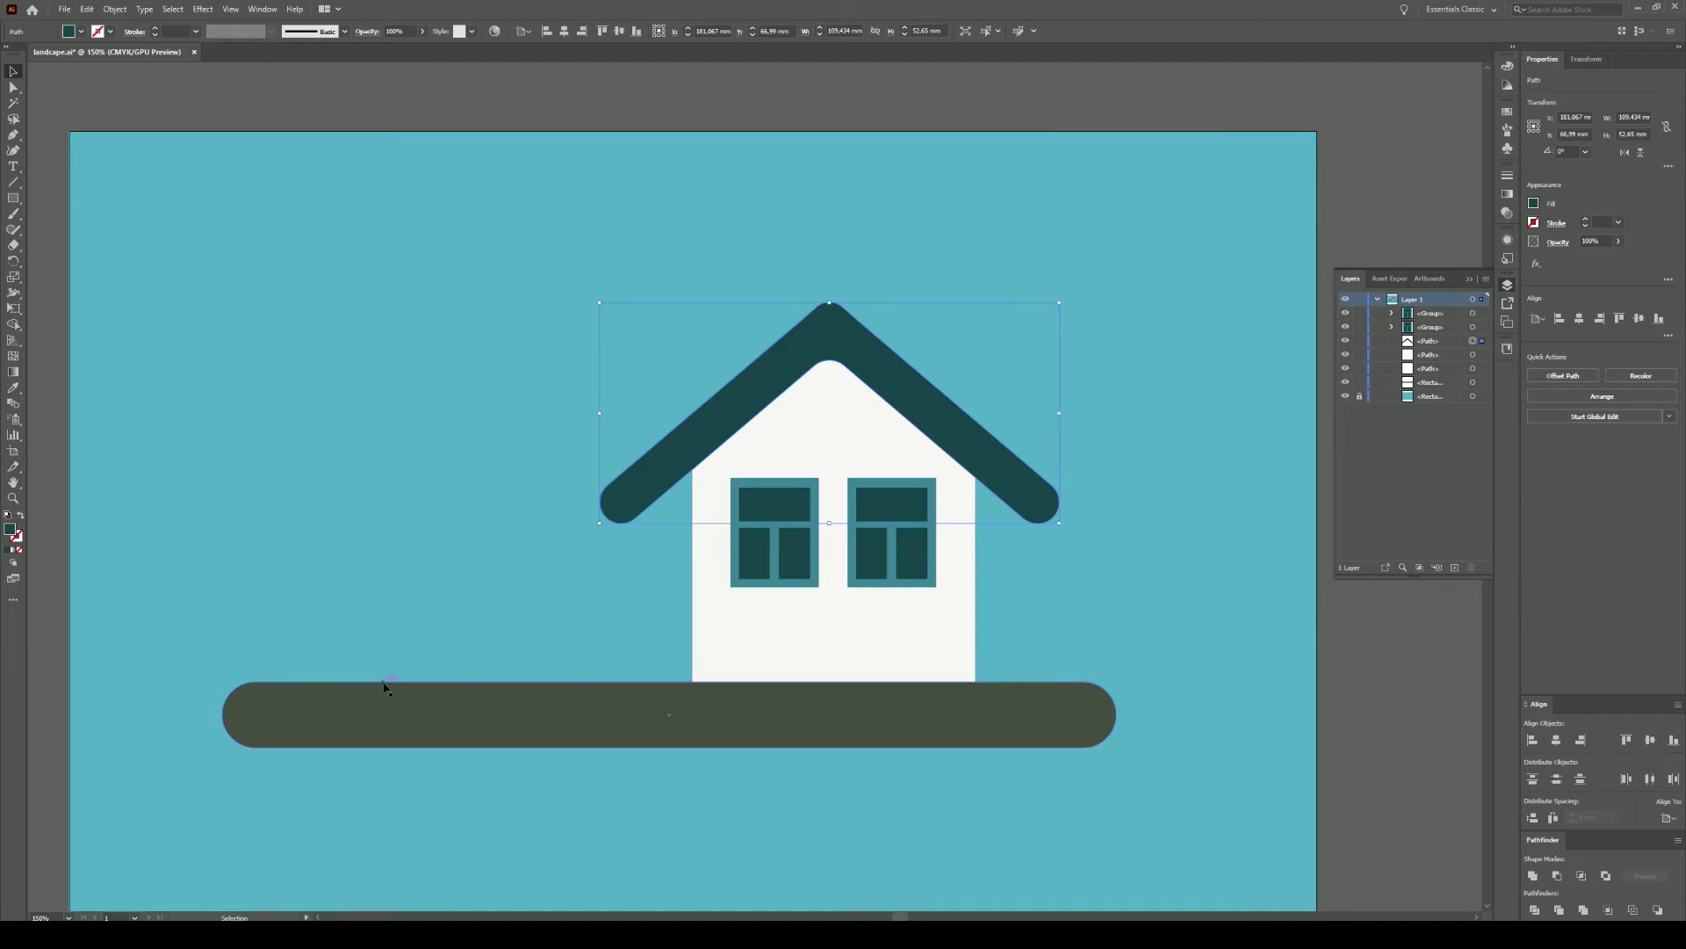
{"action": "scroll", "coordinate": [395, 483], "scroll_direction": "up", "scroll_amount": 1}
{"action": "scroll", "coordinate": [395, 482], "scroll_direction": "down", "scroll_amount": 2}
Step: Scale the house down, set it on the right of the ground strip, and save
{"action": "left_click_drag", "start_coordinate": [377, 301], "coordinate": [836, 576]}
{"action": "left_click_drag", "start_coordinate": [839, 360], "coordinate": [738, 443]}
{"action": "left_click_drag", "start_coordinate": [663, 576], "coordinate": [764, 602]}
{"action": "left_click", "coordinate": [900, 514]}
{"action": "key", "text": "ctrl+s"}
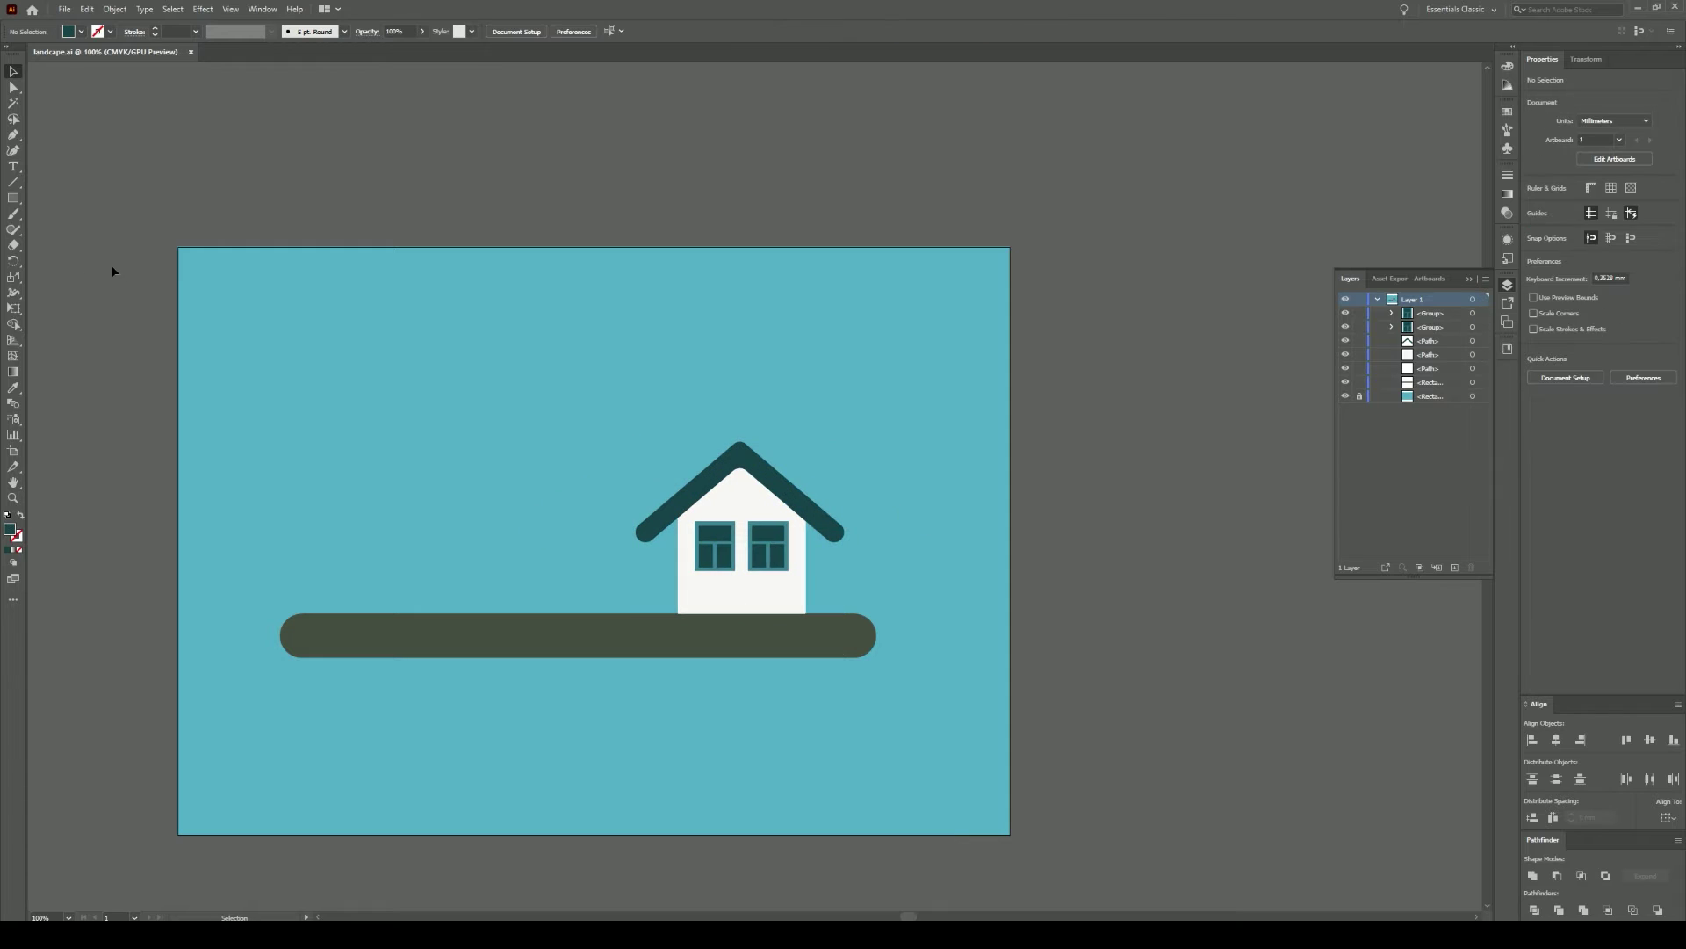
{"action": "left_click_drag", "start_coordinate": [11, 199], "coordinate": [59, 202]}
{"action": "left_click", "coordinate": [13, 150]}
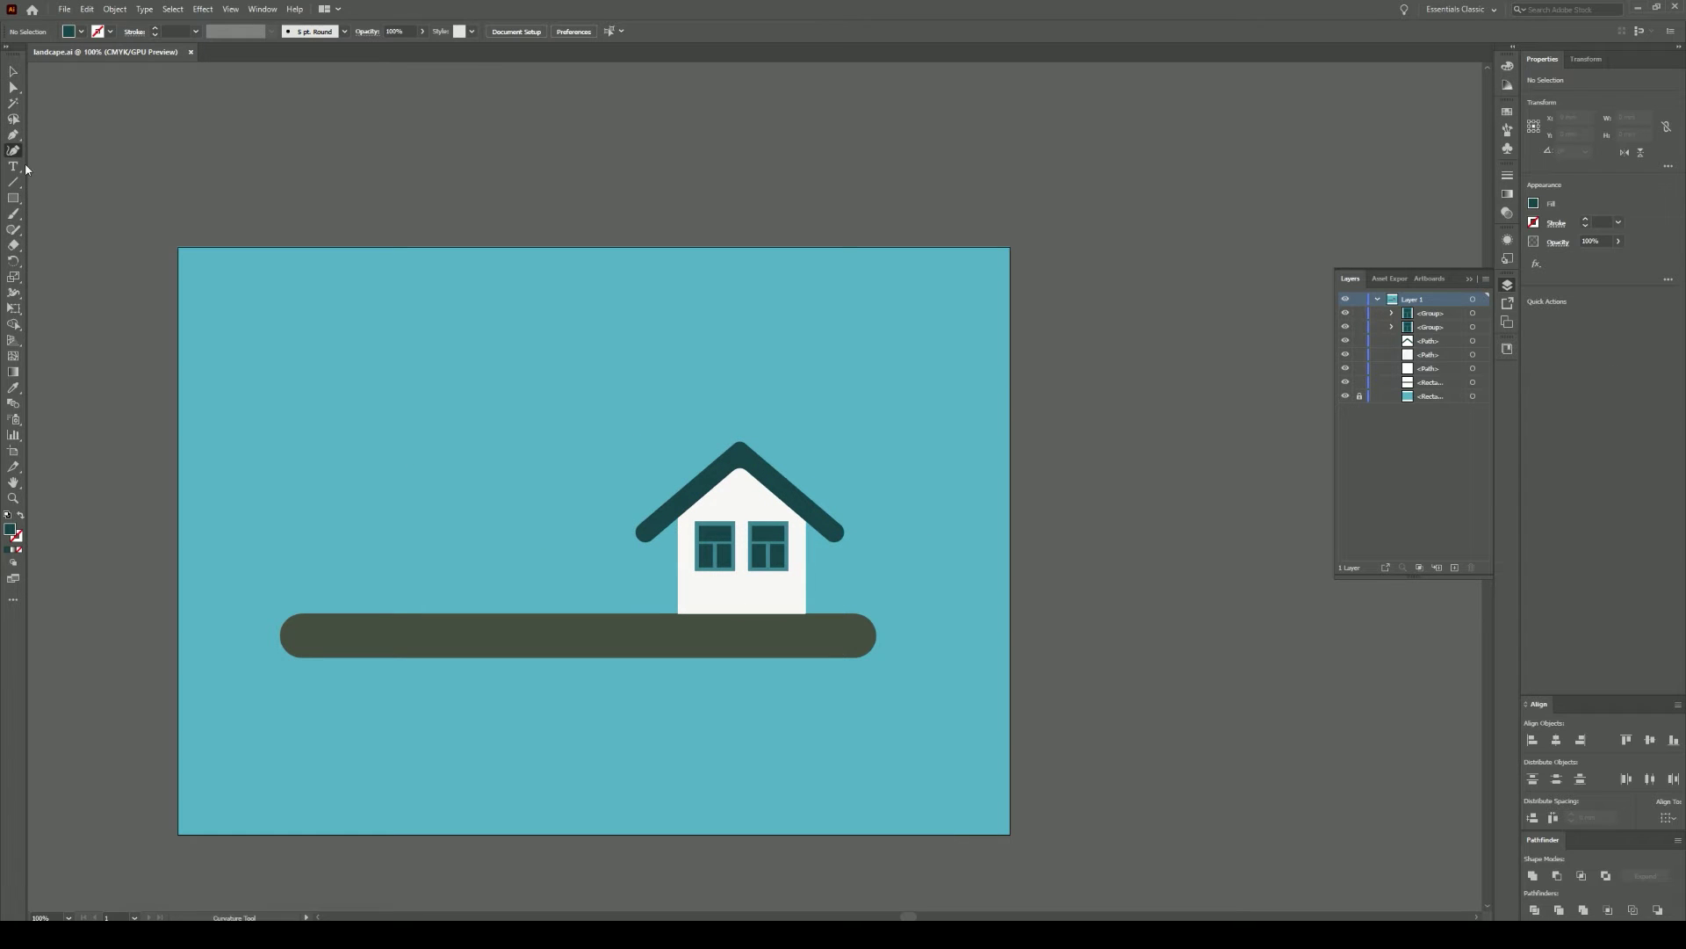
Step: Draw a mountain triangle left of the house with a vertical dividing line down its middle
{"action": "left_click", "coordinate": [403, 340]}
{"action": "left_click", "coordinate": [308, 604]}
{"action": "left_click", "coordinate": [482, 602]}
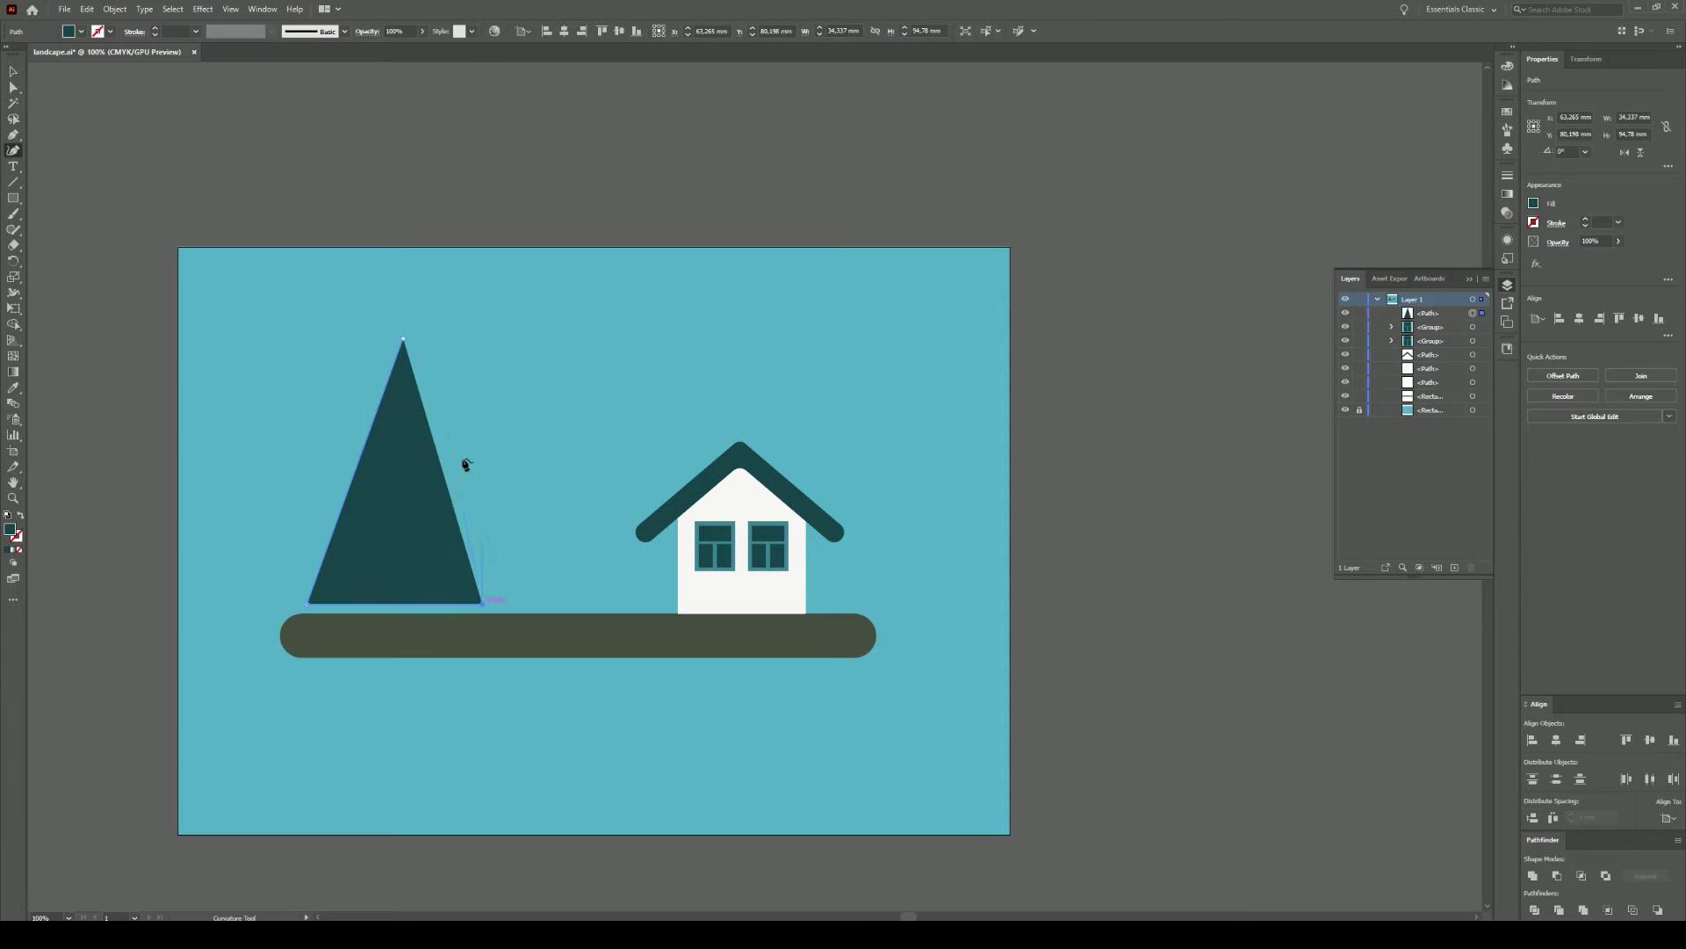
{"action": "left_click_drag", "start_coordinate": [404, 341], "coordinate": [395, 342]}
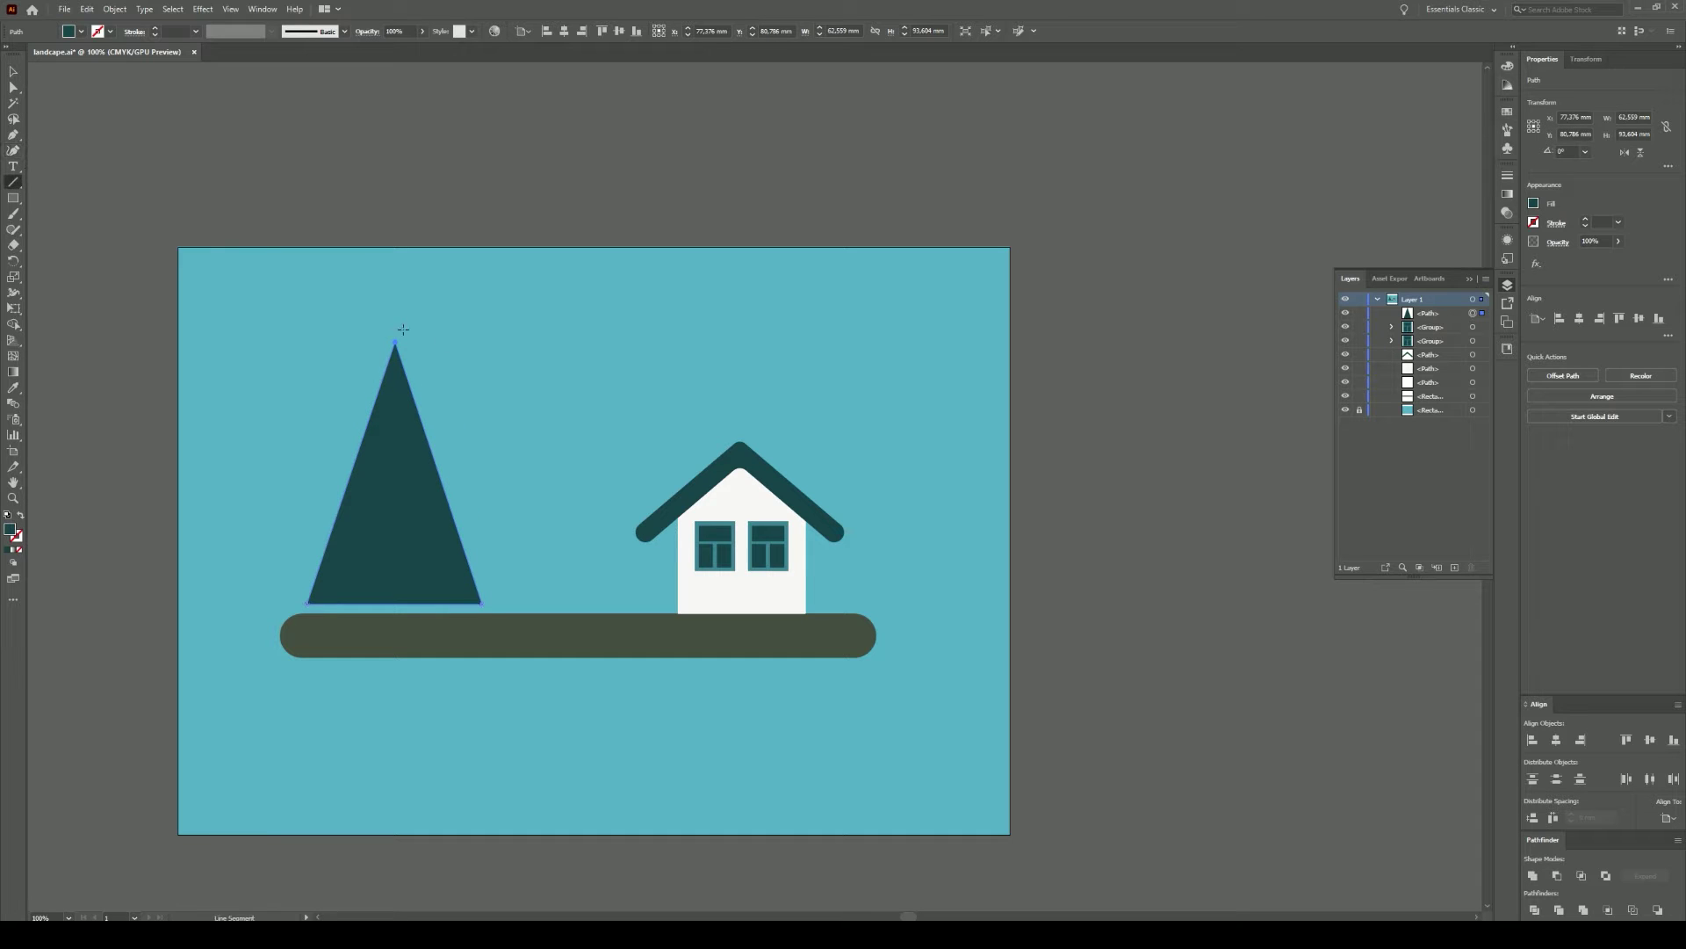
{"action": "left_click_drag", "start_coordinate": [399, 590], "coordinate": [395, 603]}
{"action": "key", "text": "a"}
Step: Split the triangle into two halves, filling the left grey and the right dark grey
{"action": "left_click", "coordinate": [455, 576]}
{"action": "key", "text": "ctrl+g"}
{"action": "left_click", "coordinate": [1080, 579]}
{"action": "left_click", "coordinate": [358, 540]}
{"action": "double_click", "coordinate": [14, 529]}
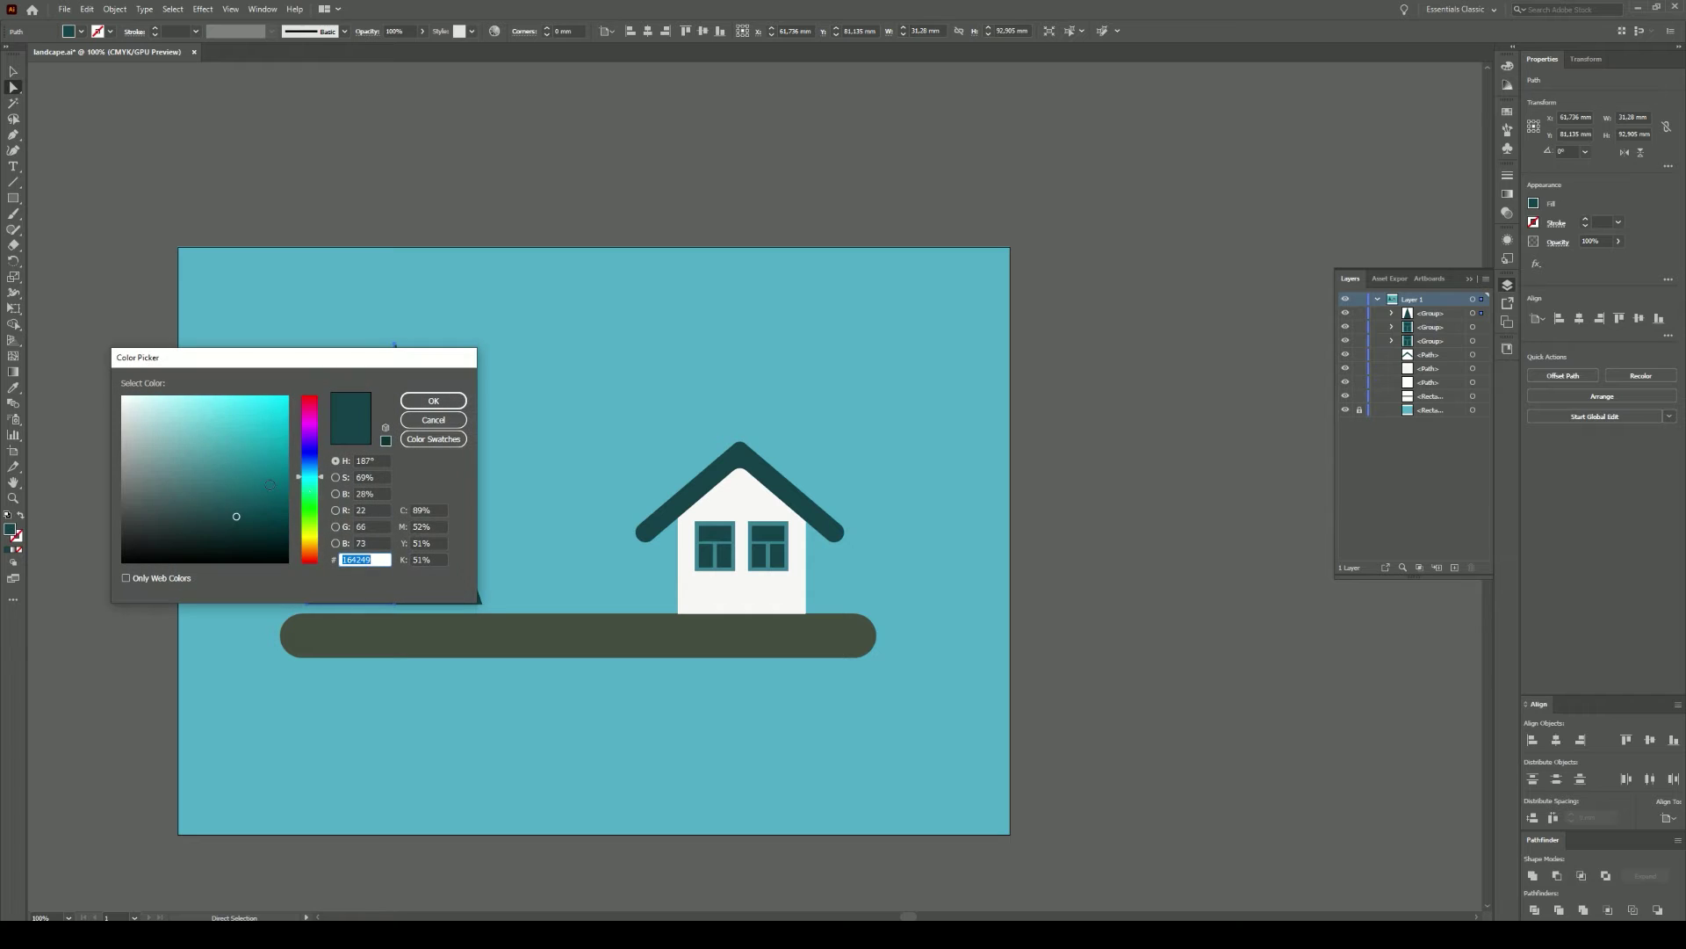
{"action": "key", "text": "Return"}
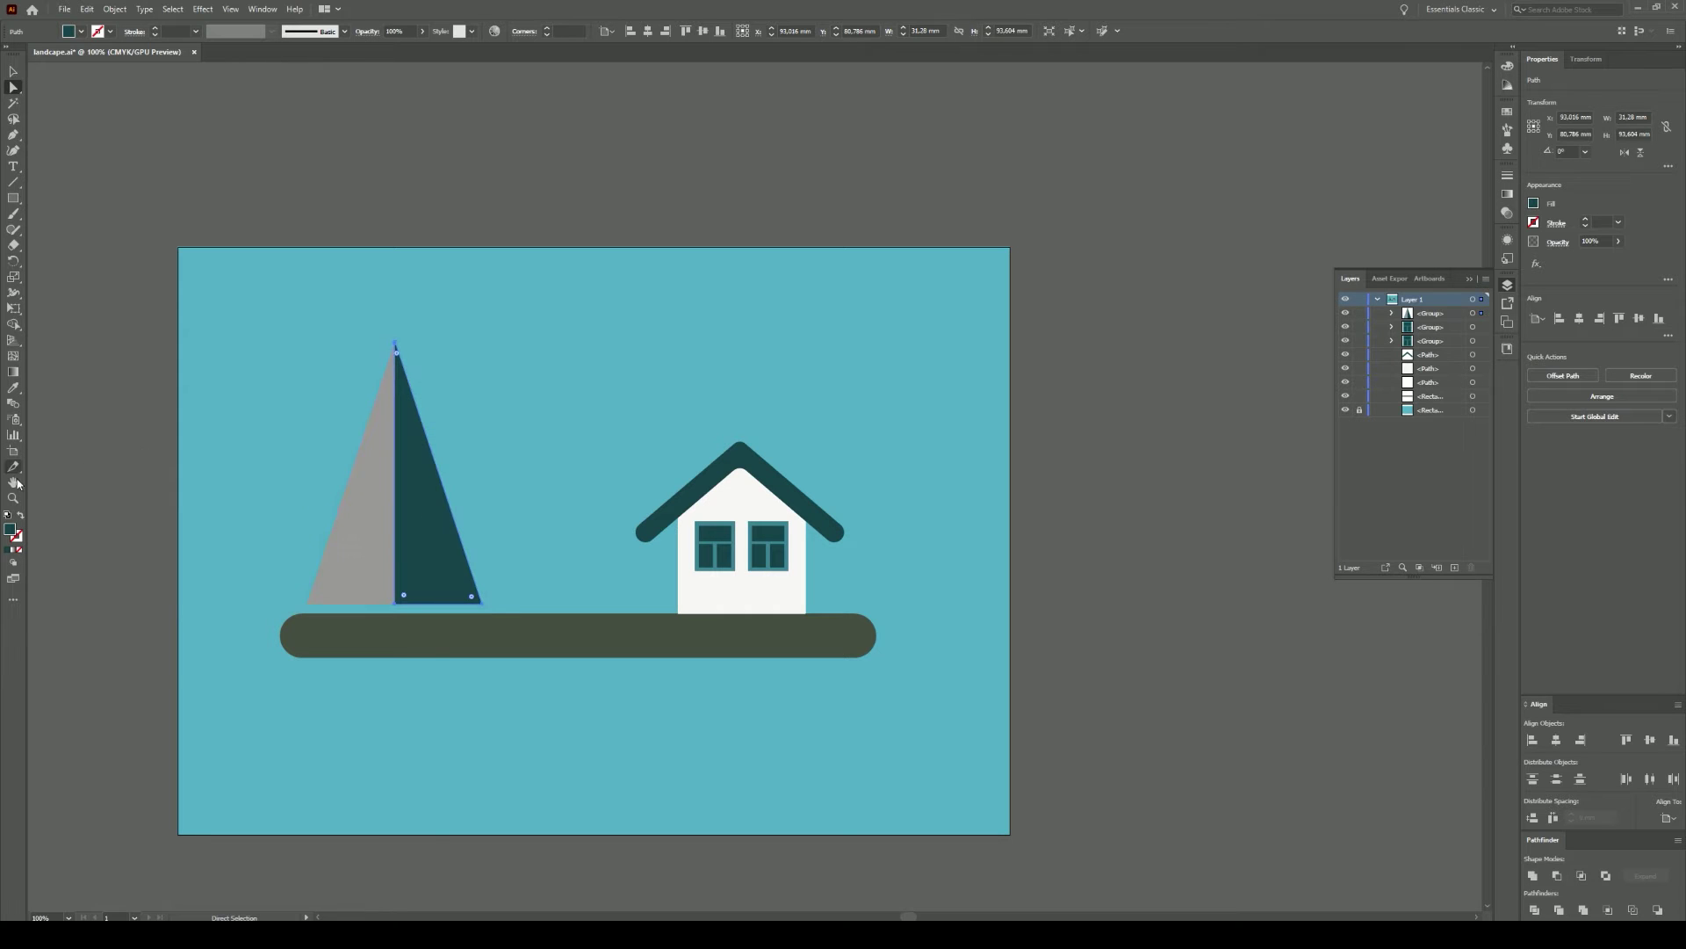
{"action": "double_click", "coordinate": [11, 528]}
{"action": "key", "text": "Return"}
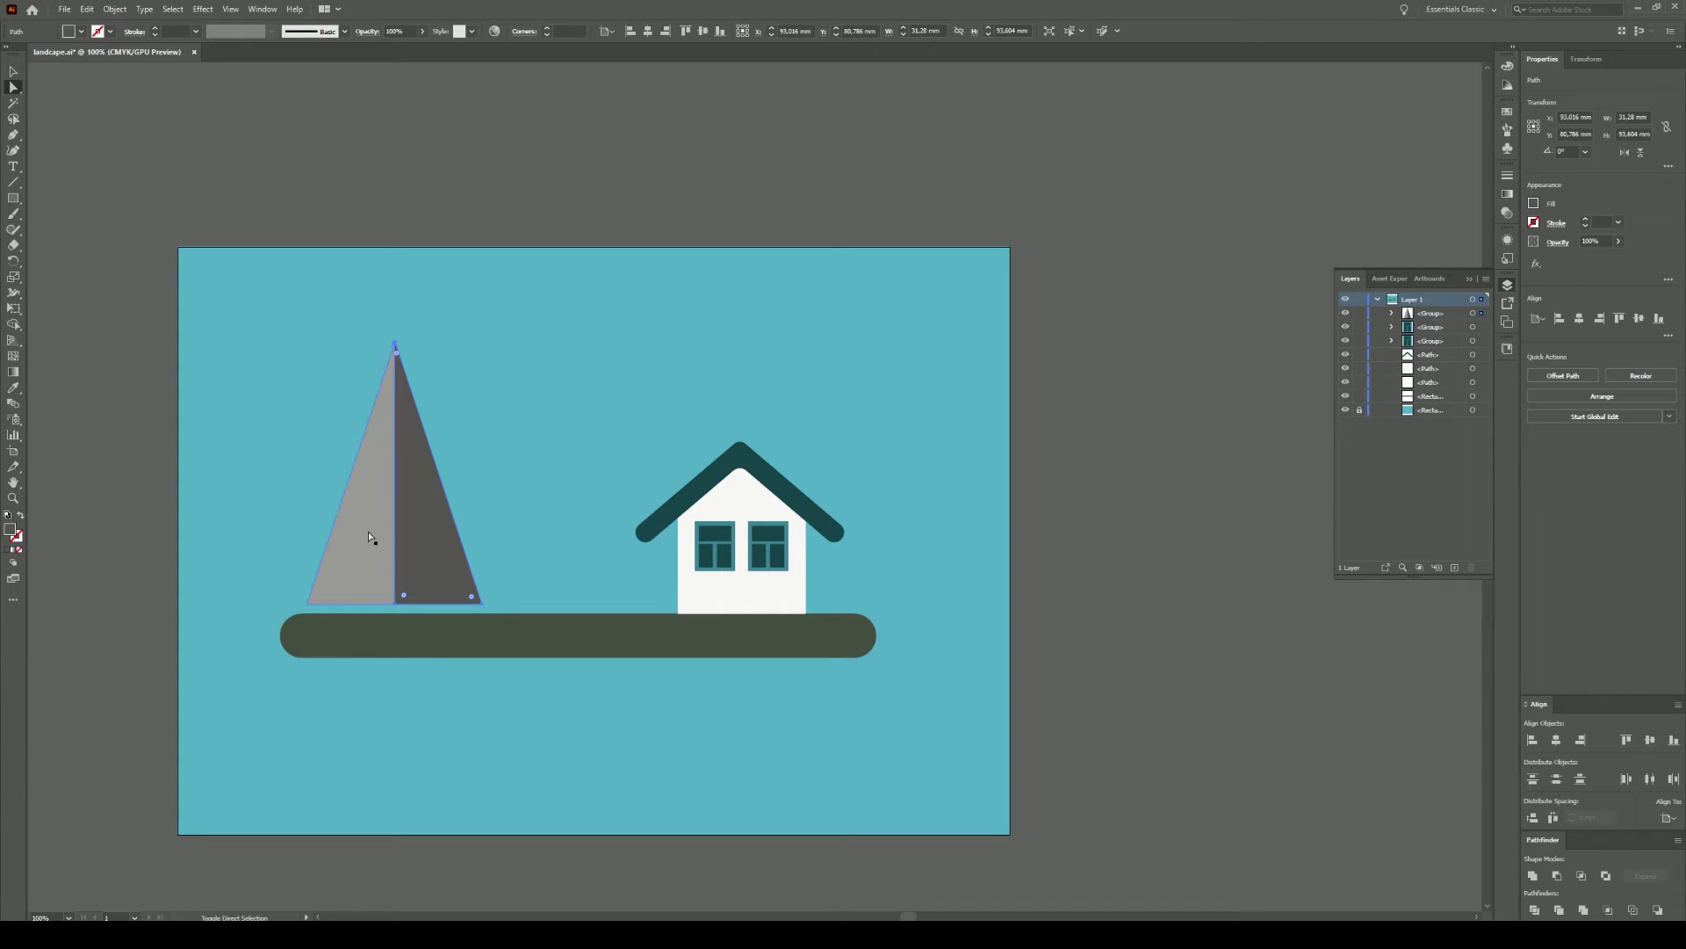
Step: Change the left half of the triangle to a lighter grey
{"action": "left_click", "coordinate": [369, 538], "text": "shift"}
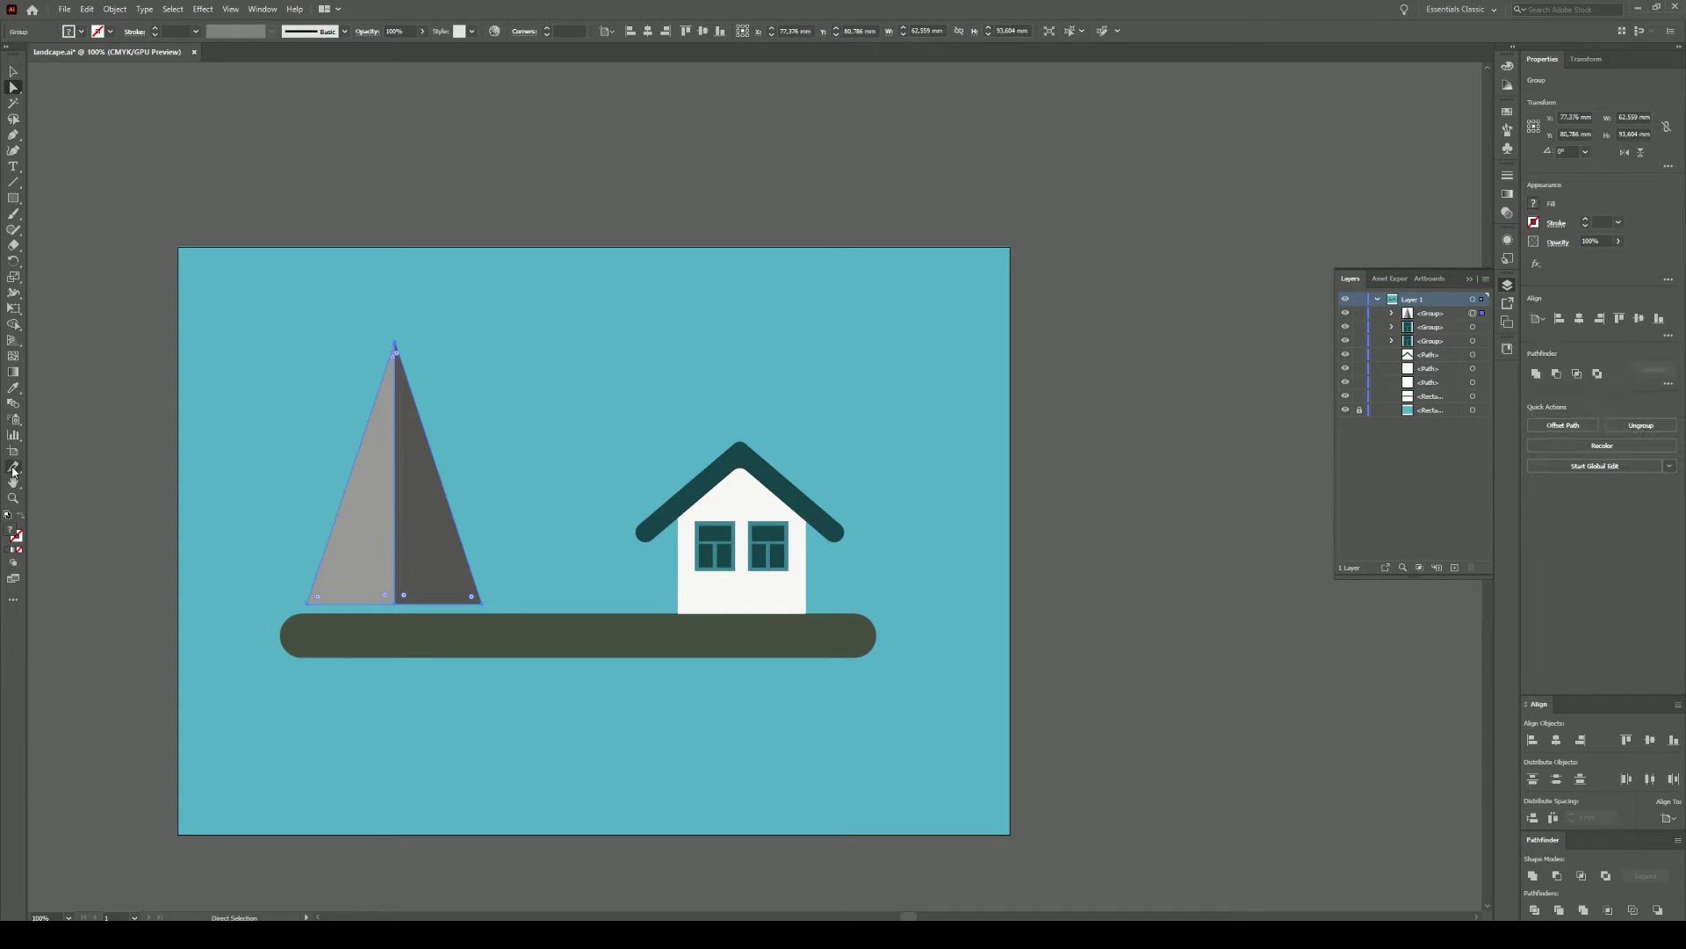
{"action": "double_click", "coordinate": [11, 528]}
{"action": "left_click", "coordinate": [433, 397]}
{"action": "key", "text": "ctrl+shift+a"}
Step: Nudge the triangle group left and down, then send it to the back
{"action": "left_click", "coordinate": [417, 508]}
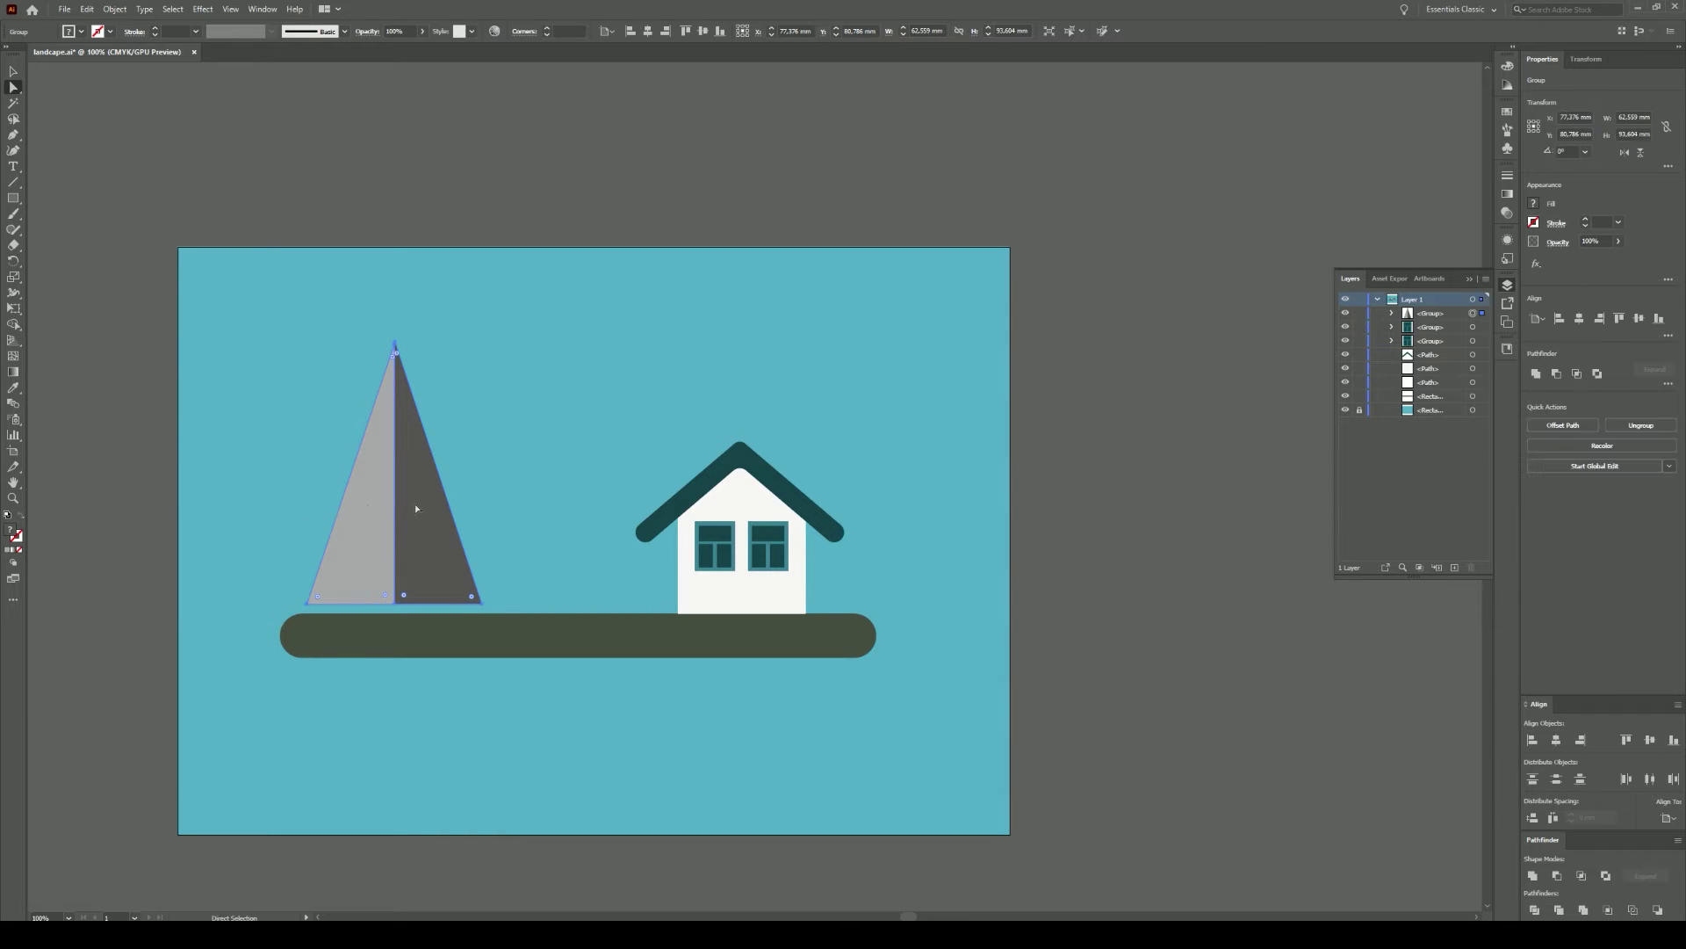
{"action": "left_click_drag", "start_coordinate": [417, 508], "coordinate": [408, 527]}
{"action": "right_click", "coordinate": [409, 510]}
{"action": "mouse_move", "coordinate": [443, 686]}
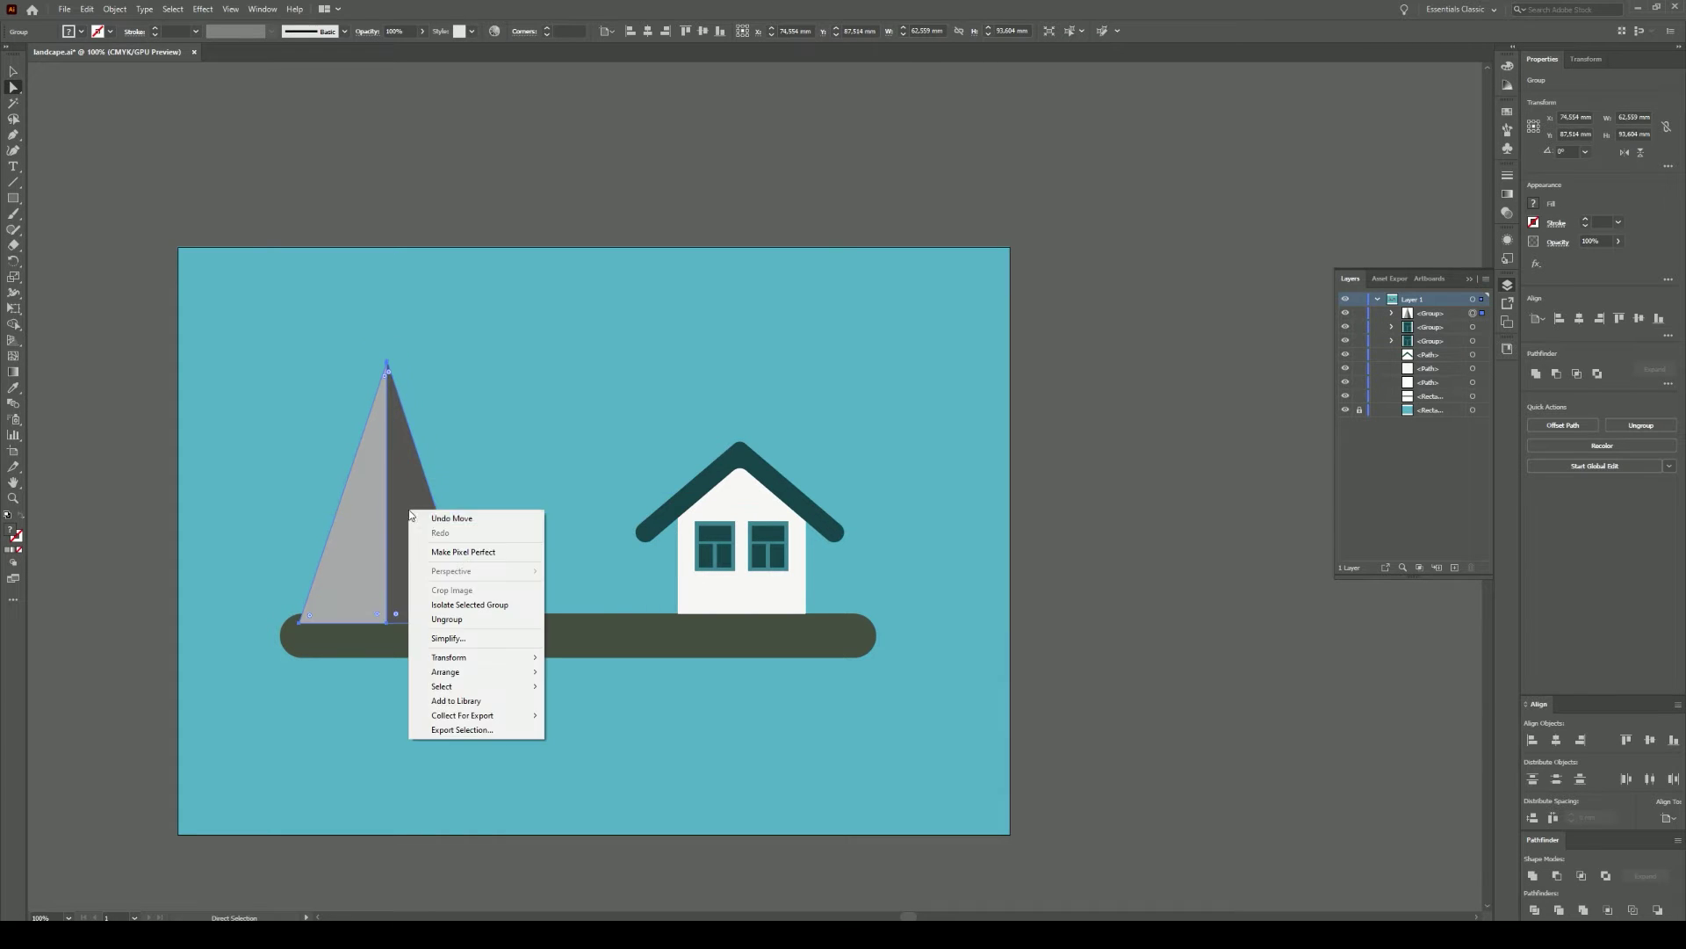
{"action": "left_click", "coordinate": [563, 715]}
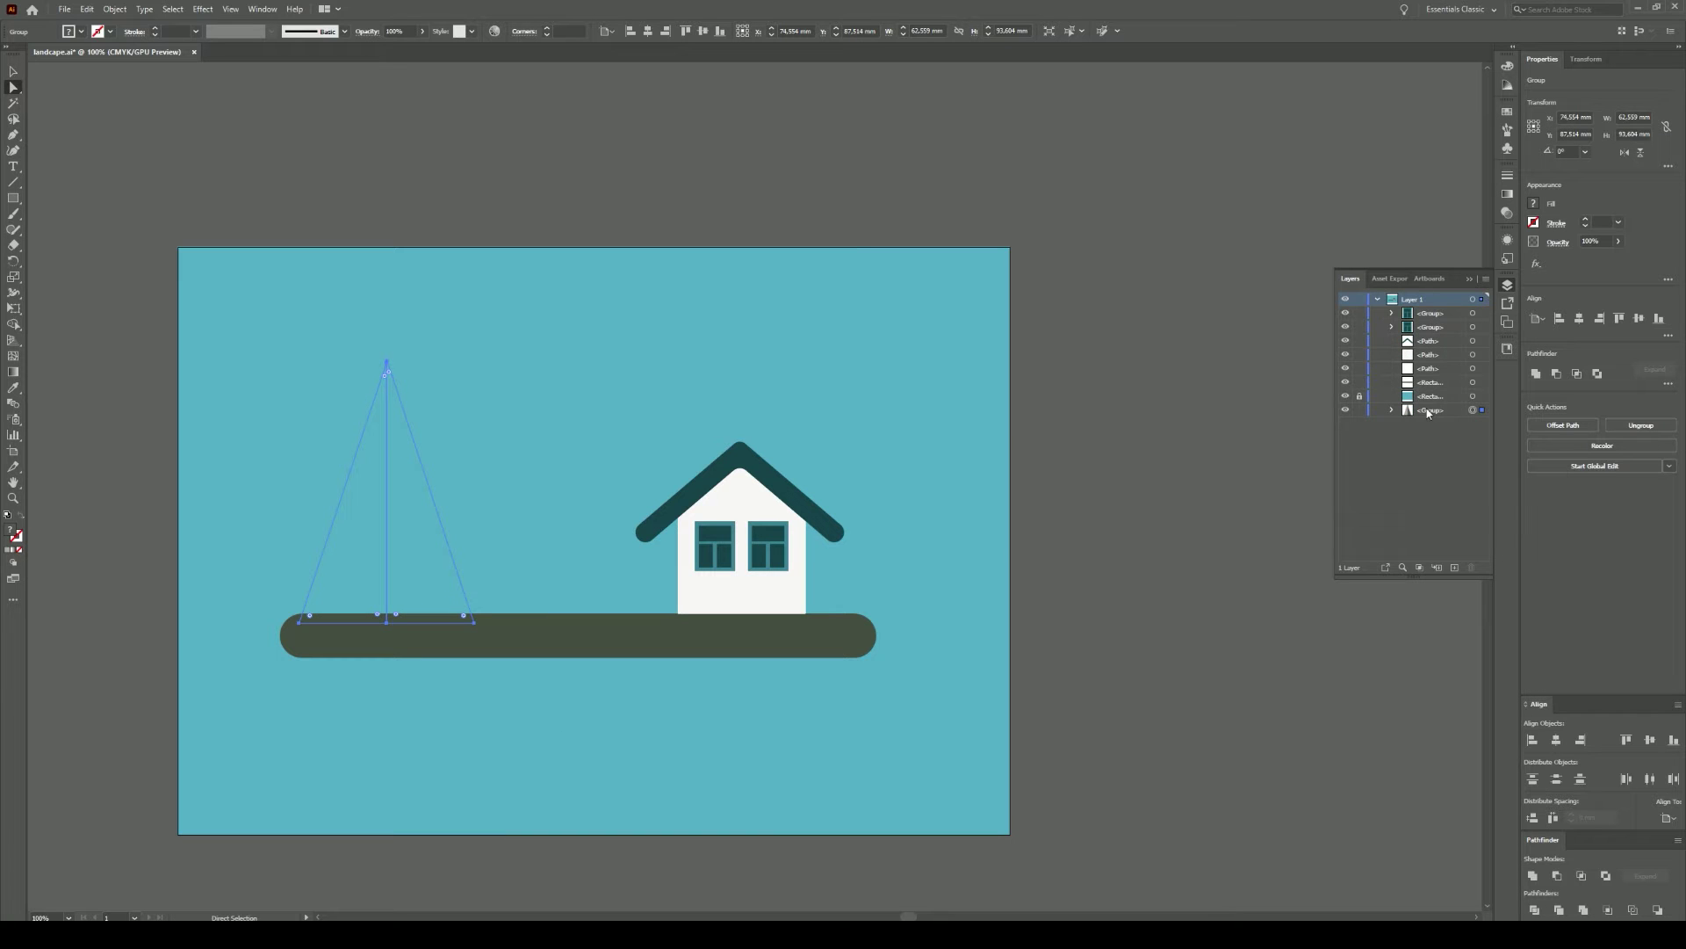
Step: Move the mountain group above the teal background in the Layers panel
{"action": "left_click_drag", "start_coordinate": [1431, 414], "coordinate": [1430, 401]}
{"action": "left_click", "coordinate": [455, 277]}
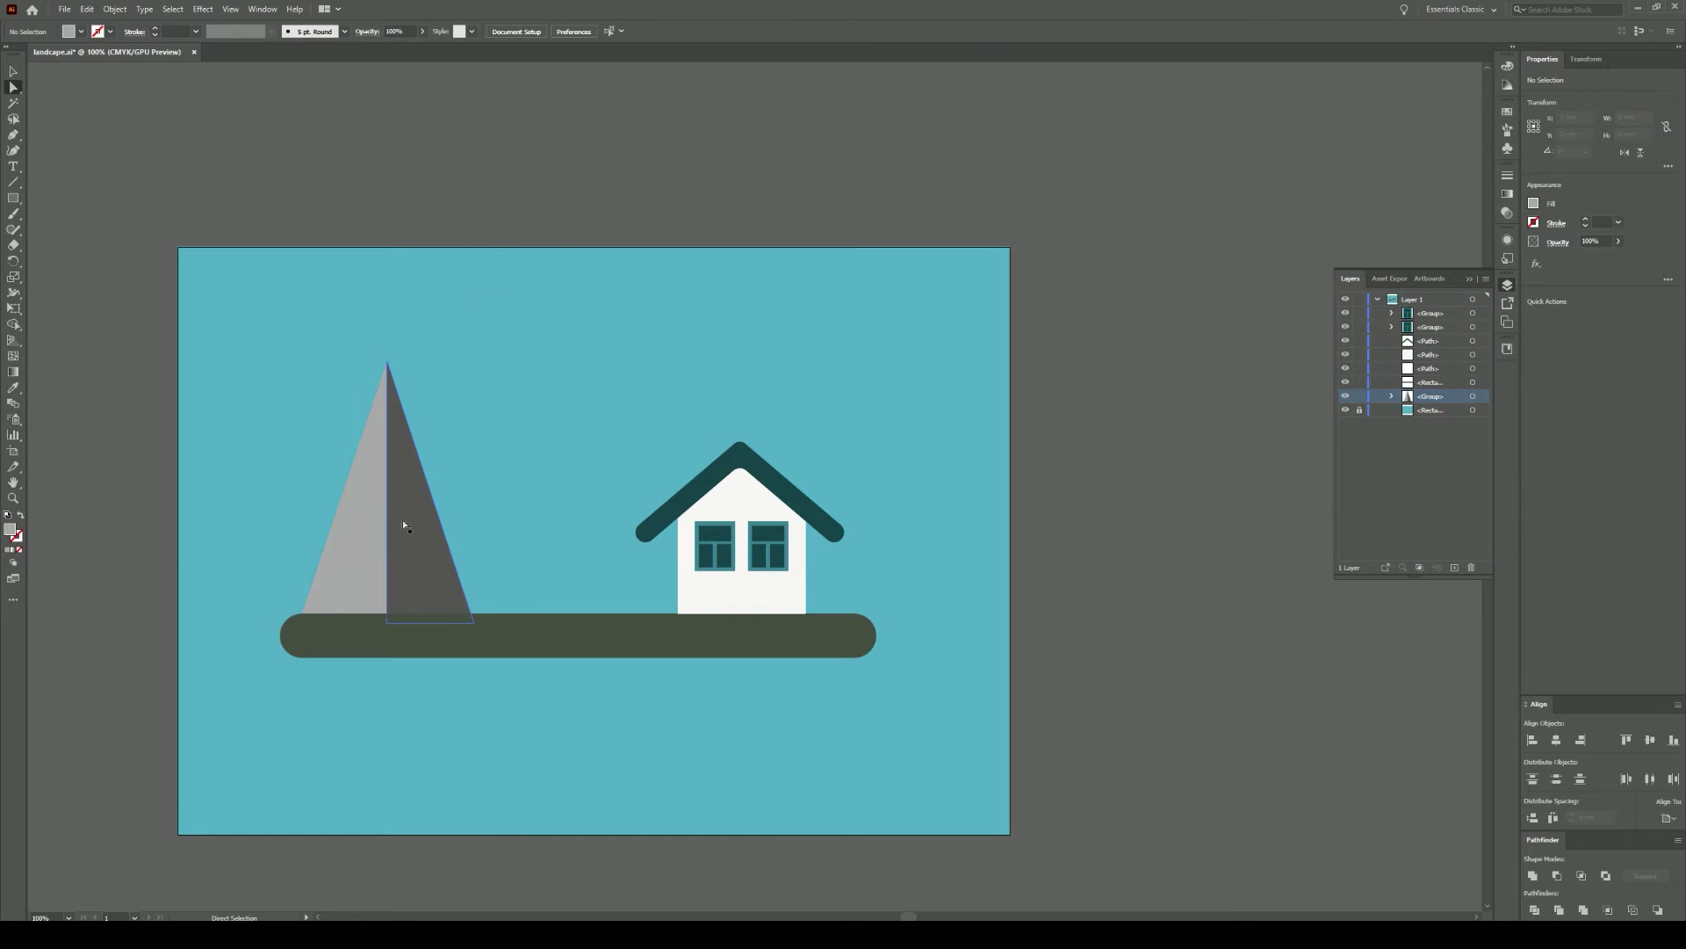
{"action": "scroll", "coordinate": [395, 411], "scroll_direction": "up", "scroll_amount": 2, "text": "alt"}
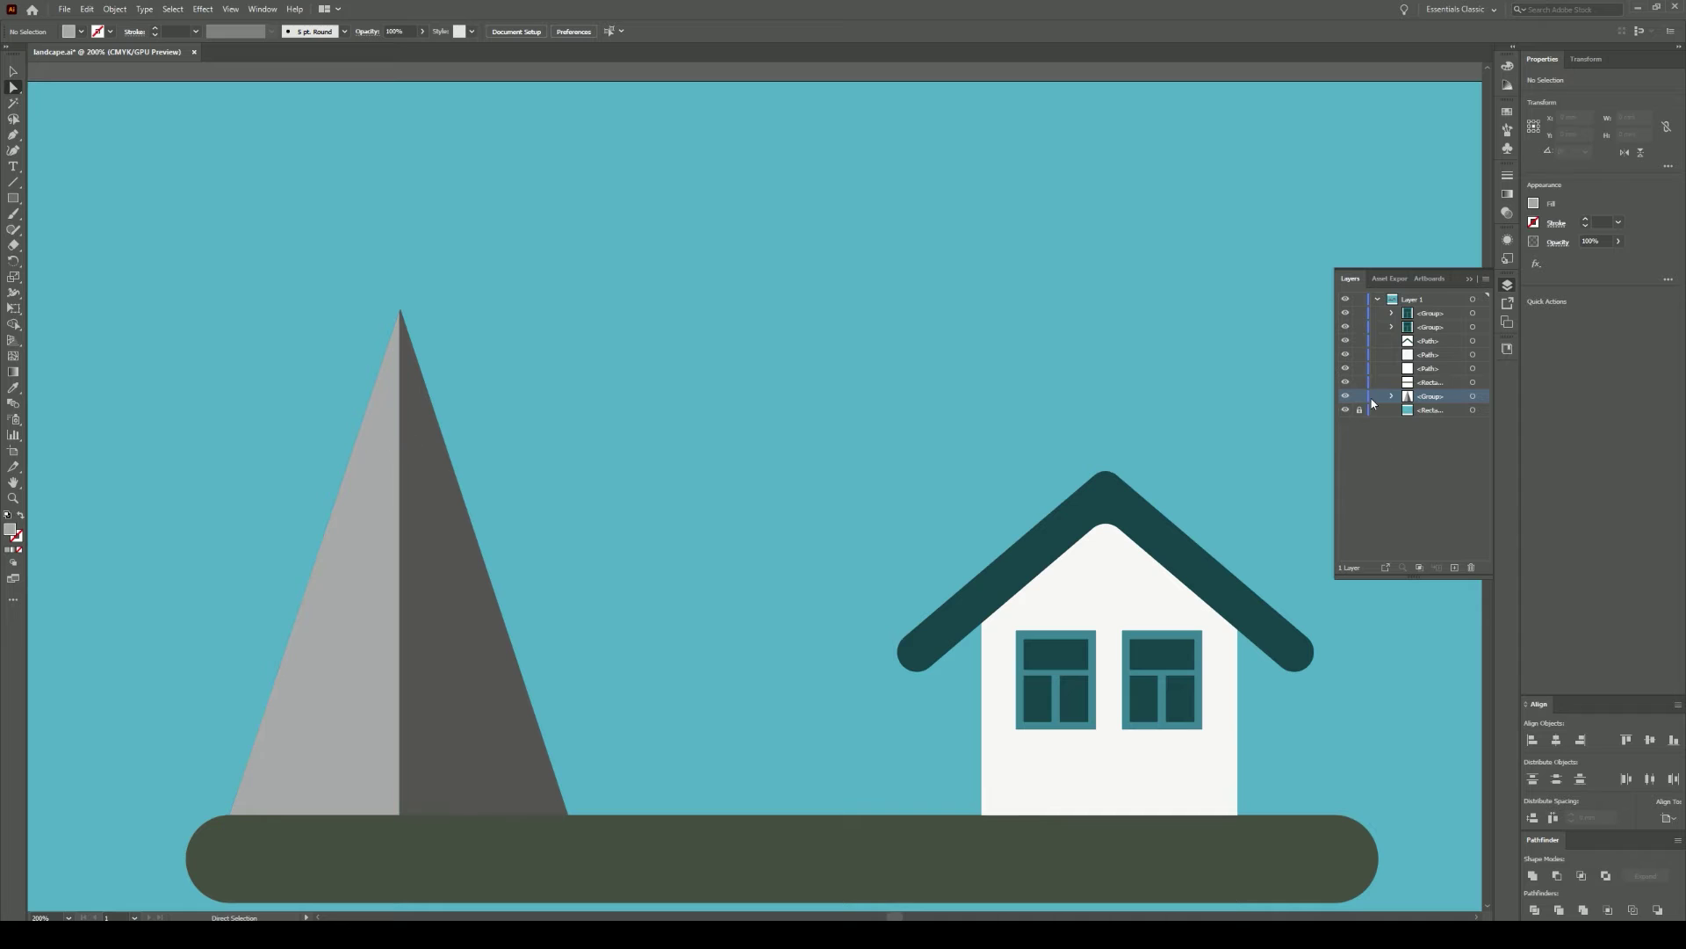
Step: On a new layer, draw a jagged snow cap shape over the mountain peak
{"action": "left_click", "coordinate": [1455, 568]}
{"action": "left_click", "coordinate": [400, 310]}
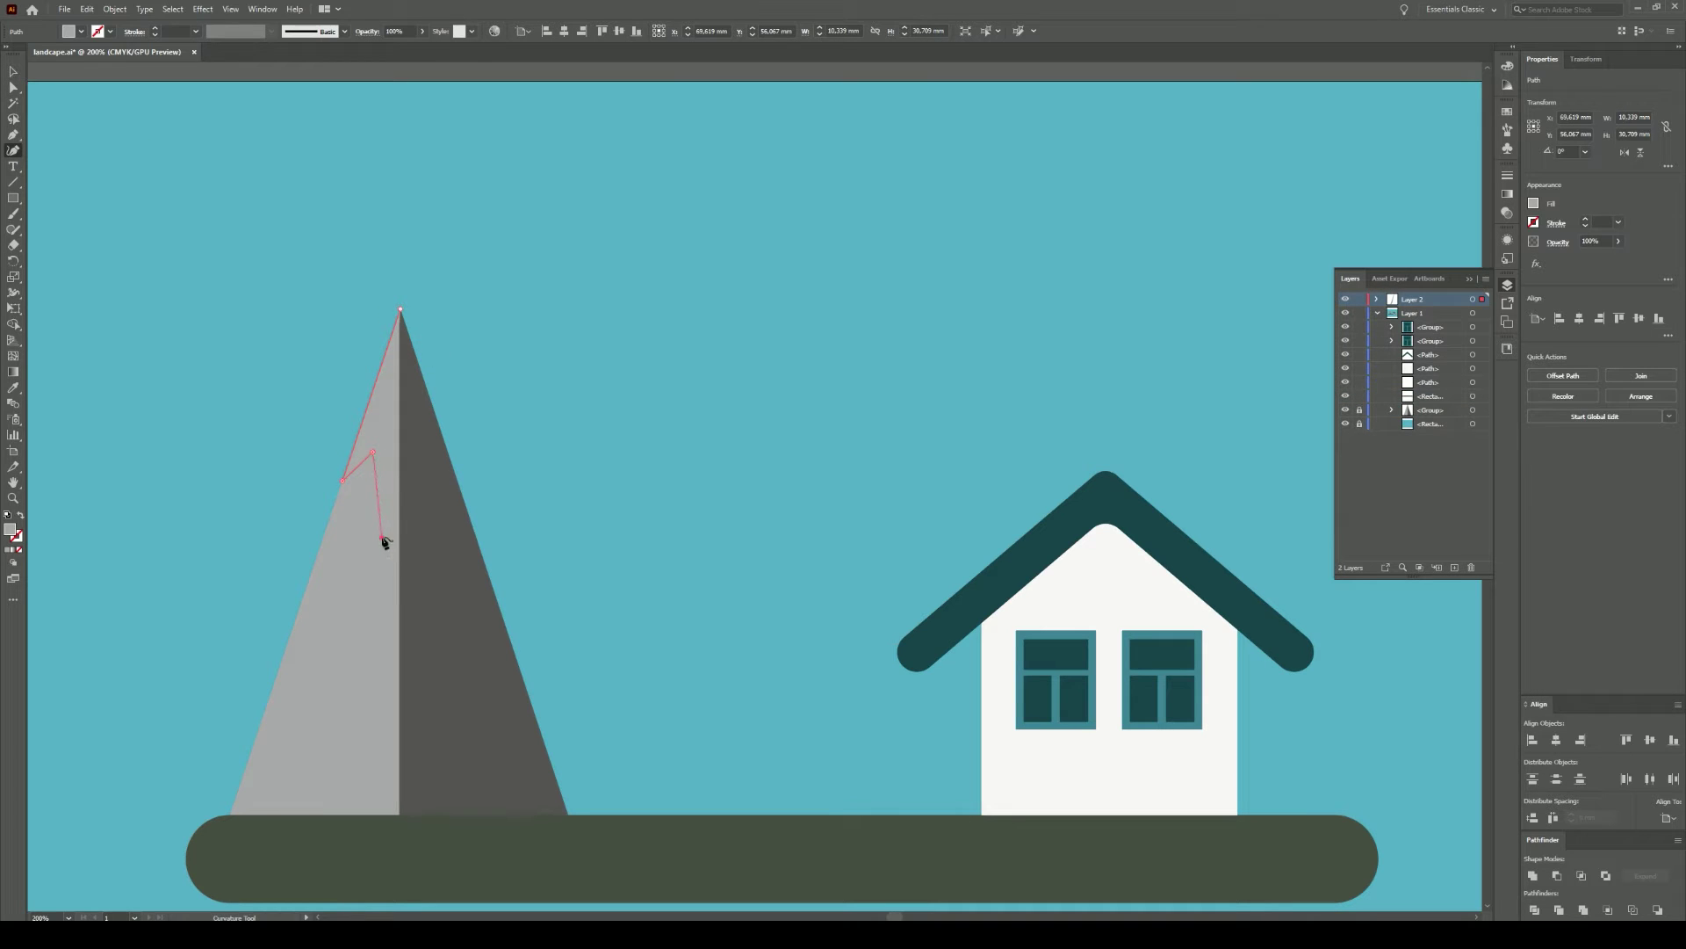
{"action": "left_click", "coordinate": [411, 460]}
{"action": "left_click", "coordinate": [432, 505]}
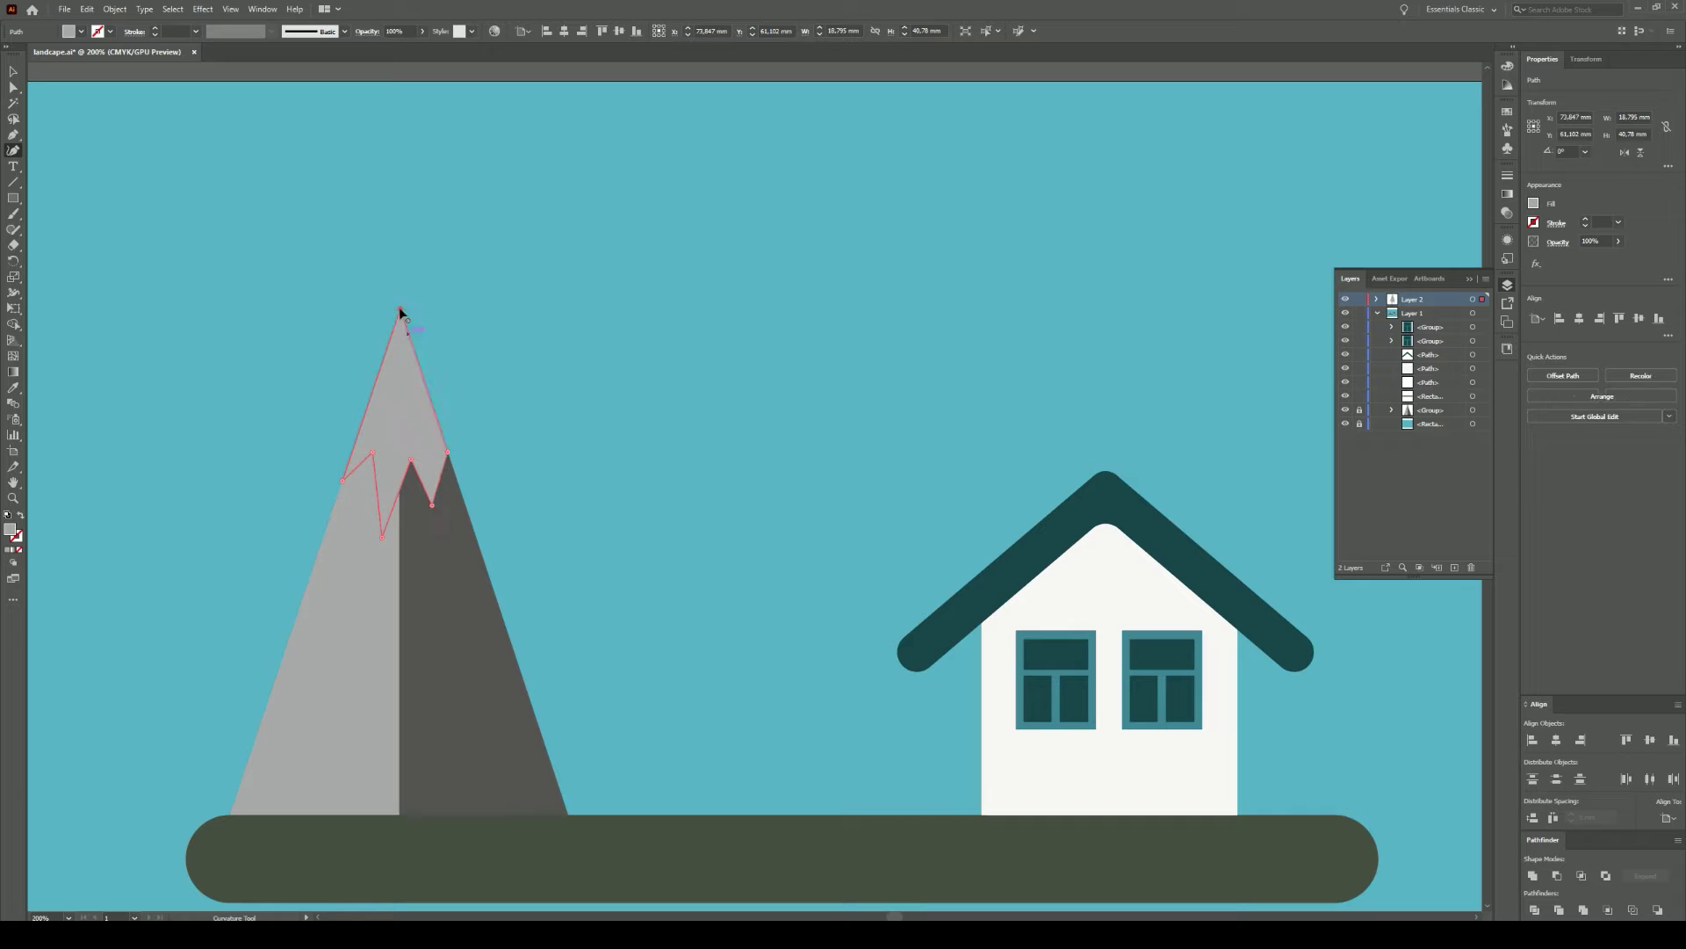
Step: Fill the snow cap with white #FFFFFF
{"action": "double_click", "coordinate": [11, 528]}
{"action": "type", "text": "ffffff"}
{"action": "key", "text": "Return"}
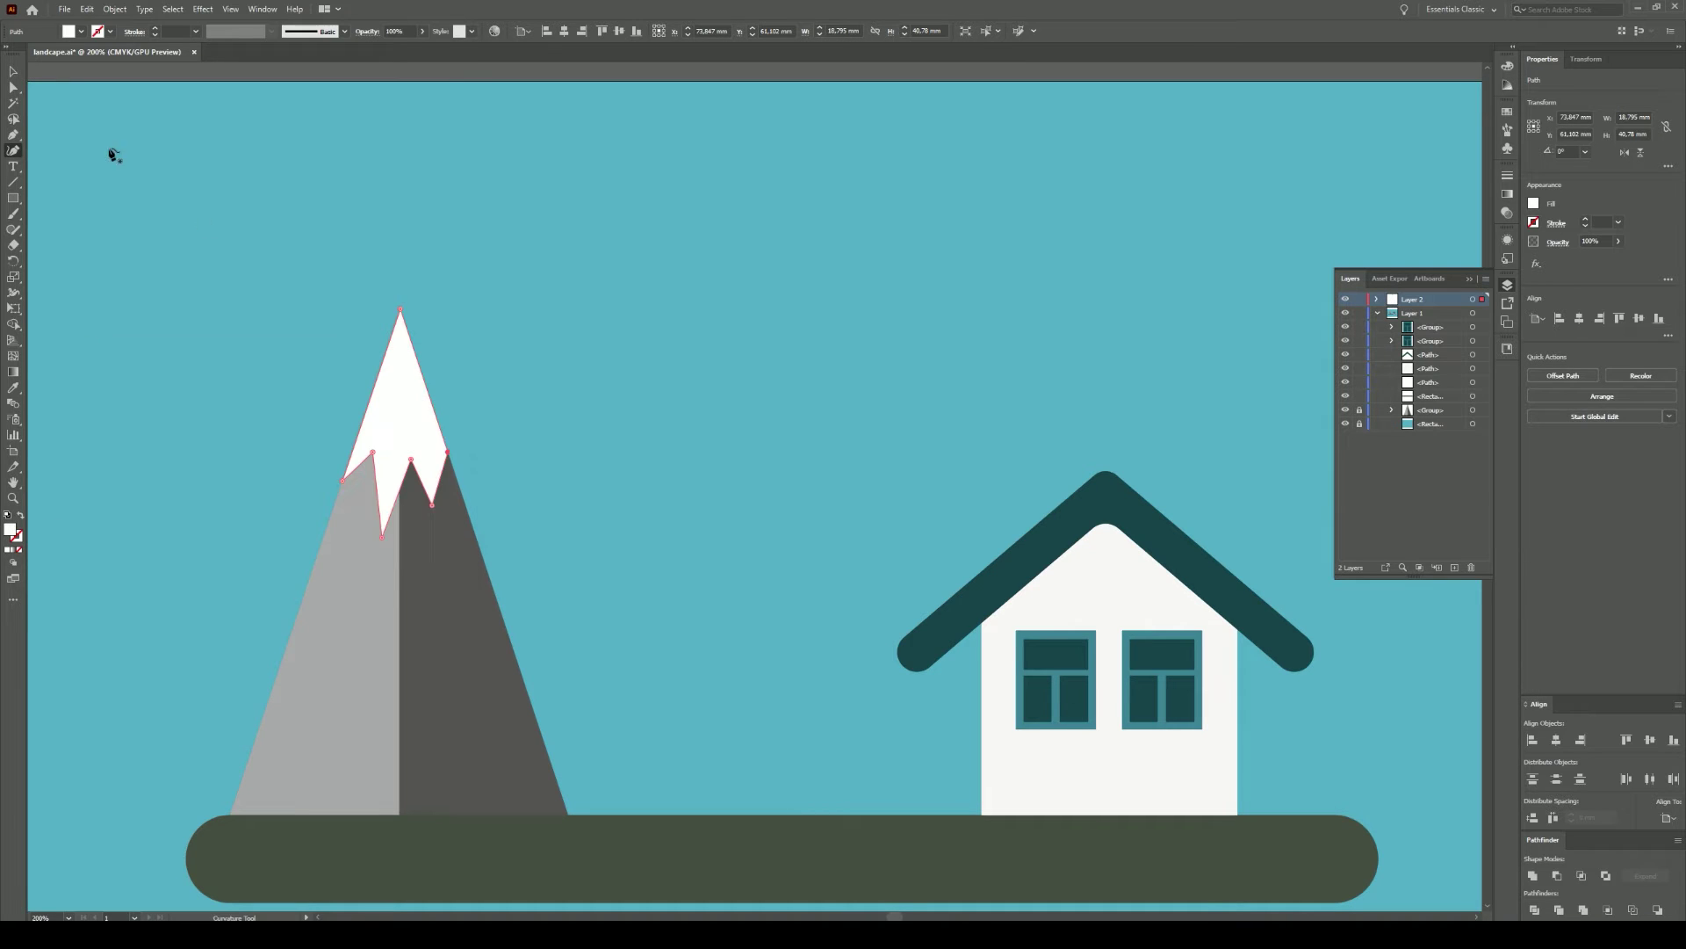
{"action": "key", "text": "v"}
{"action": "left_click", "coordinate": [629, 474]}
{"action": "scroll", "coordinate": [692, 529], "scroll_direction": "down", "scroll_amount": 1}
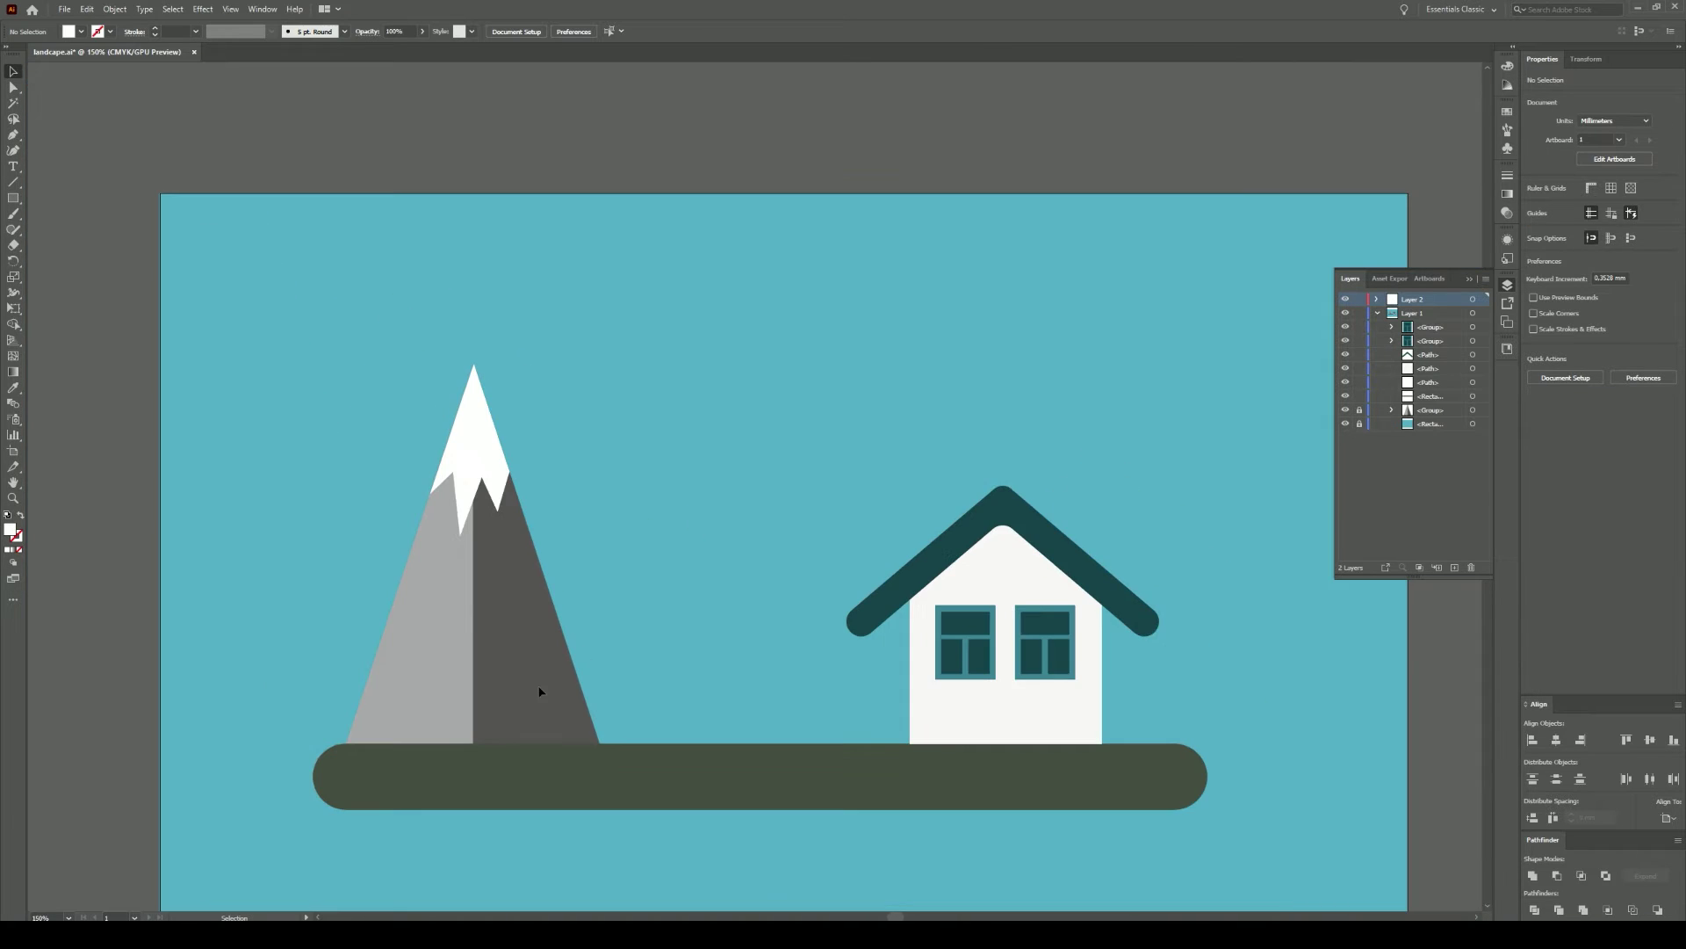
Step: Inside the mountain group, give the right half the left half's grey
{"action": "double_click", "coordinate": [553, 632]}
{"action": "key", "text": "i"}
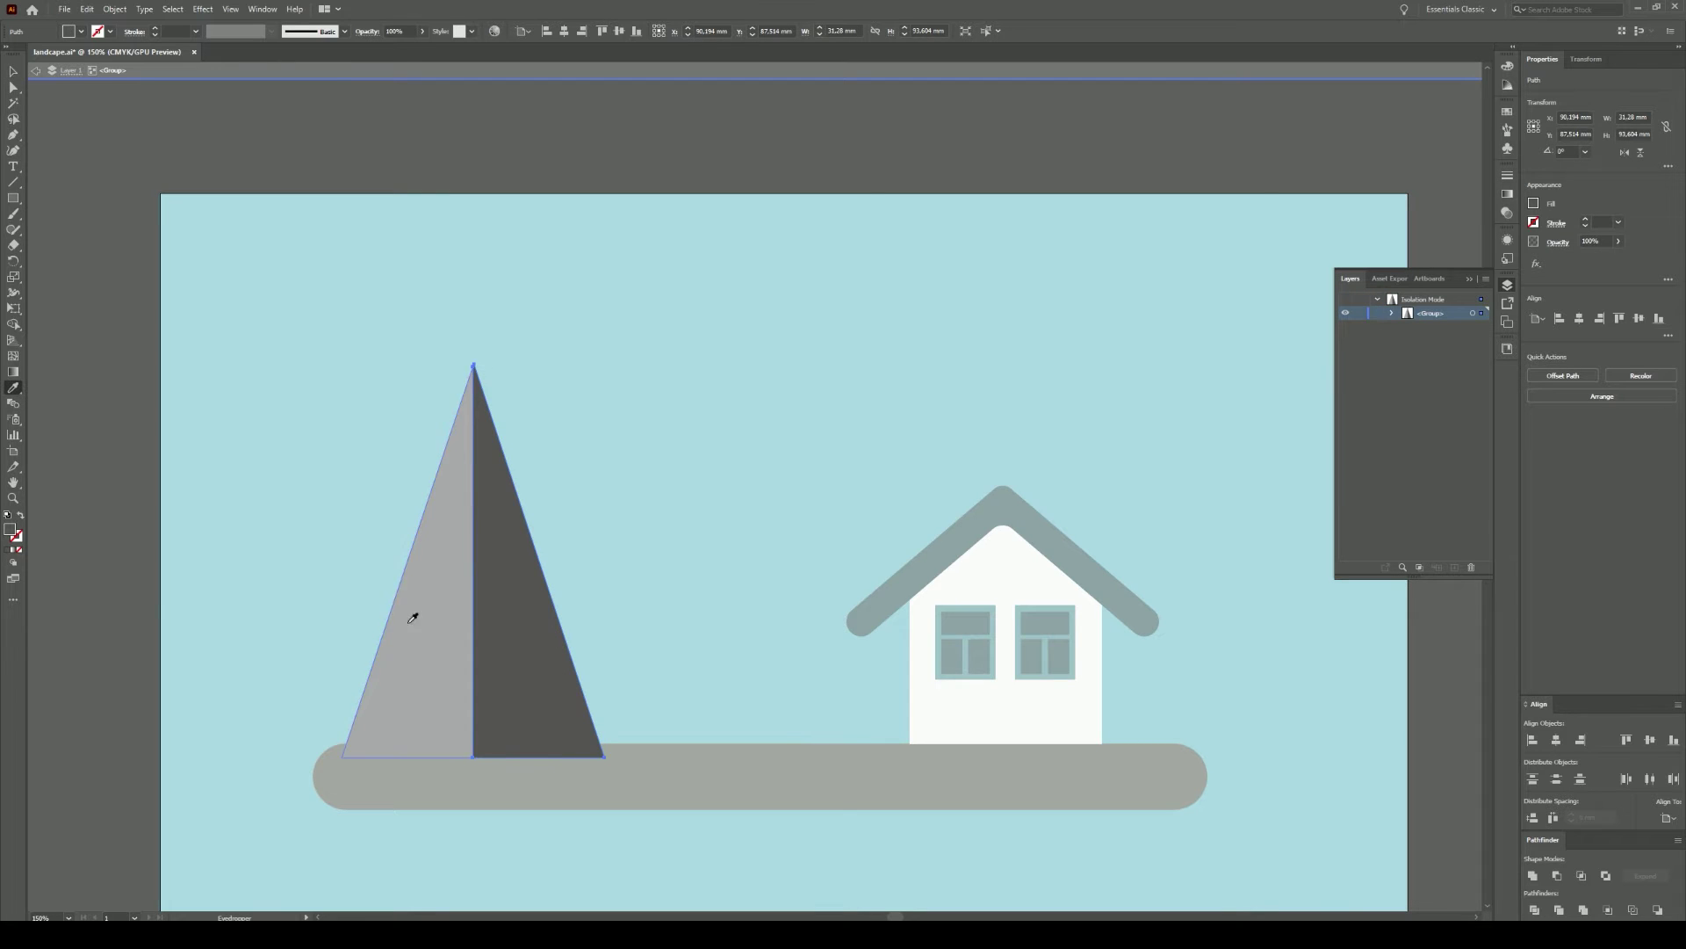
{"action": "left_click", "coordinate": [414, 614]}
{"action": "double_click", "coordinate": [11, 529]}
{"action": "left_click", "coordinate": [453, 406]}
{"action": "key", "text": "v"}
{"action": "double_click", "coordinate": [524, 143]}
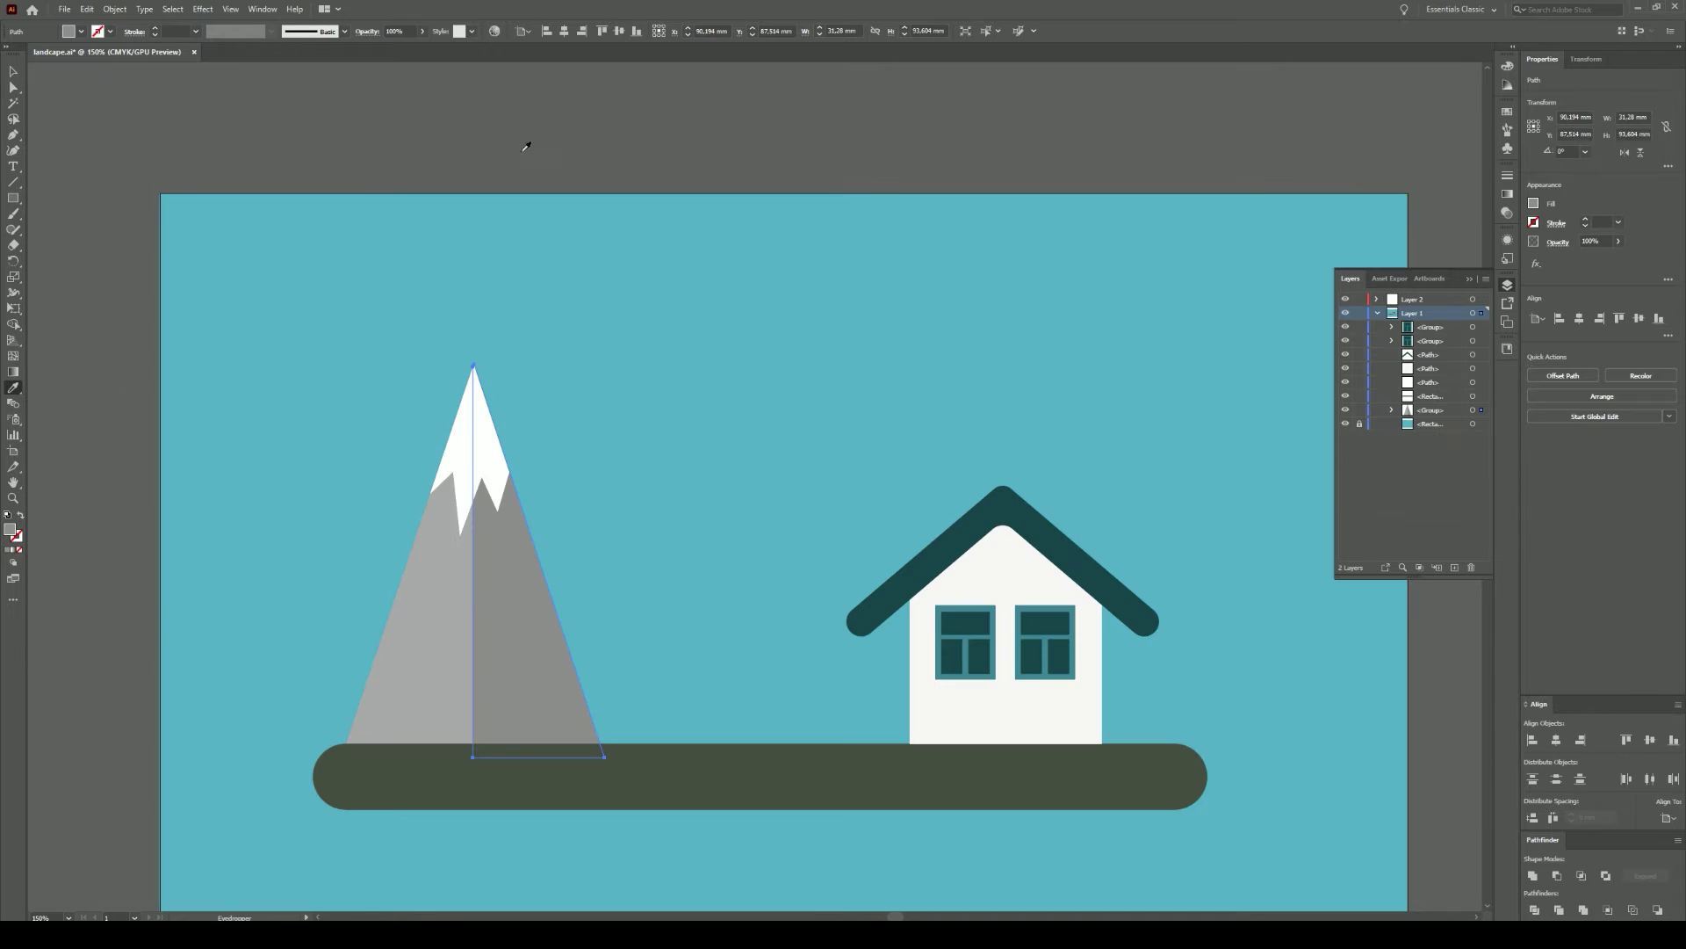
Step: Copy the snow-capped mountain and enlarge the pasted copy beside the first
{"action": "scroll", "coordinate": [260, 362], "scroll_direction": "right", "scroll_amount": 2}
{"action": "left_click", "coordinate": [406, 571]}
{"action": "key", "text": "ctrl+c"}
{"action": "key", "text": "ctrl+v"}
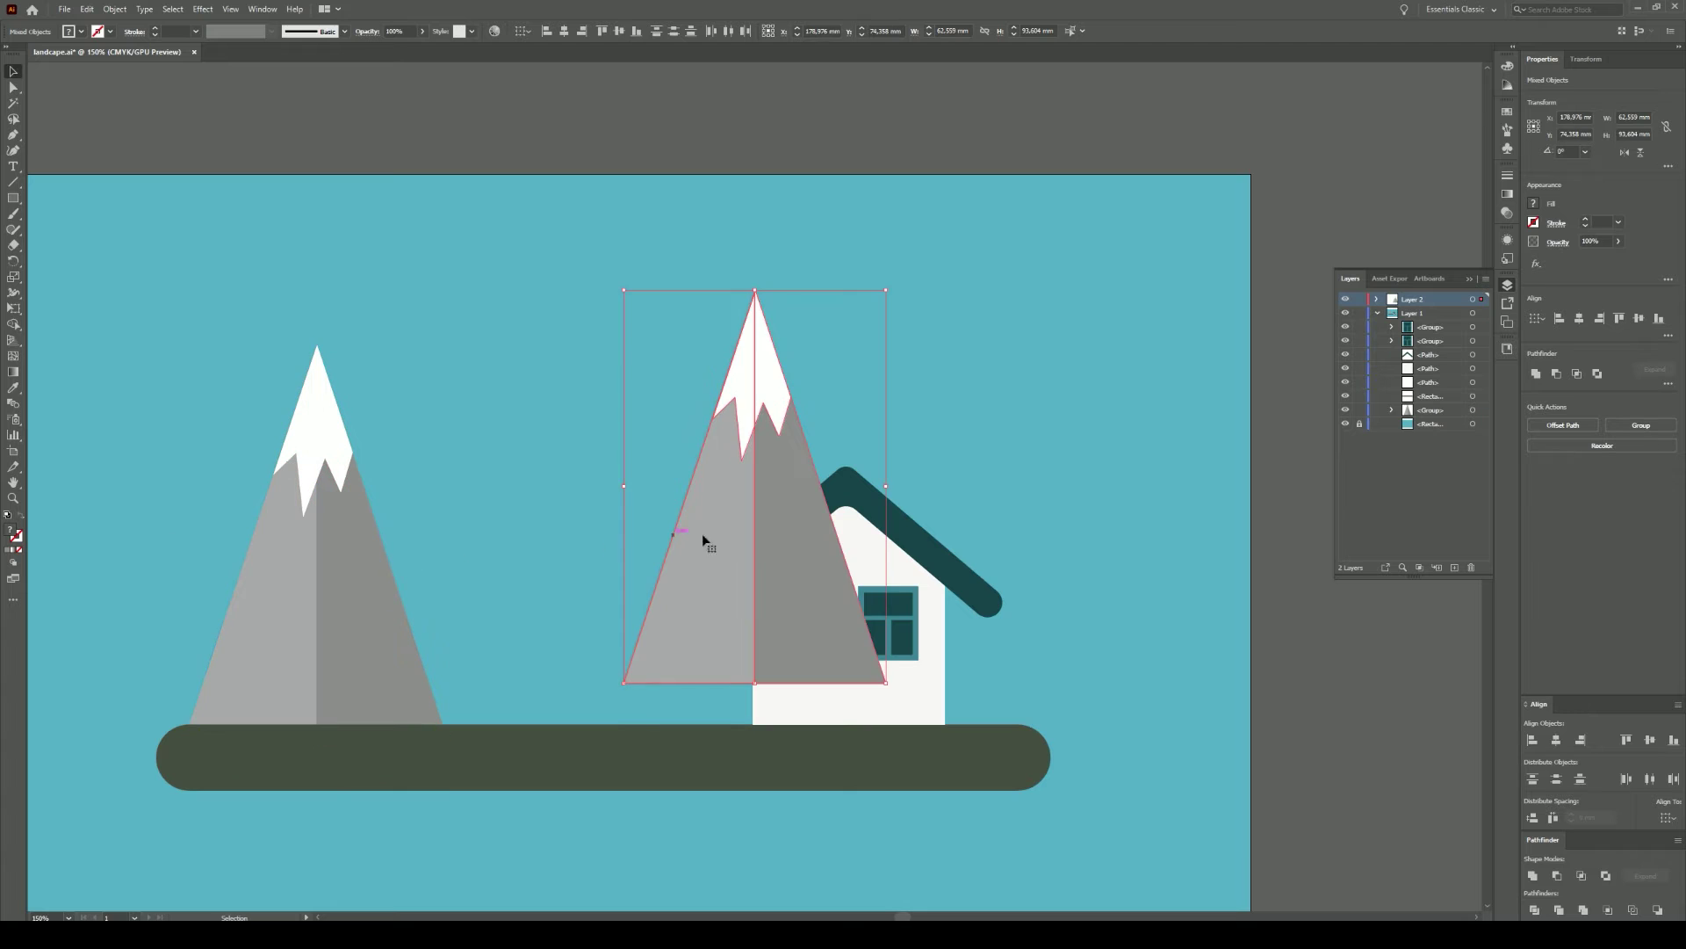
{"action": "mouse_move", "coordinate": [704, 538]}
{"action": "left_mouse_down"}
{"action": "mouse_move", "coordinate": [839, 558]}
{"action": "mouse_move", "coordinate": [422, 599]}
{"action": "left_mouse_up"}
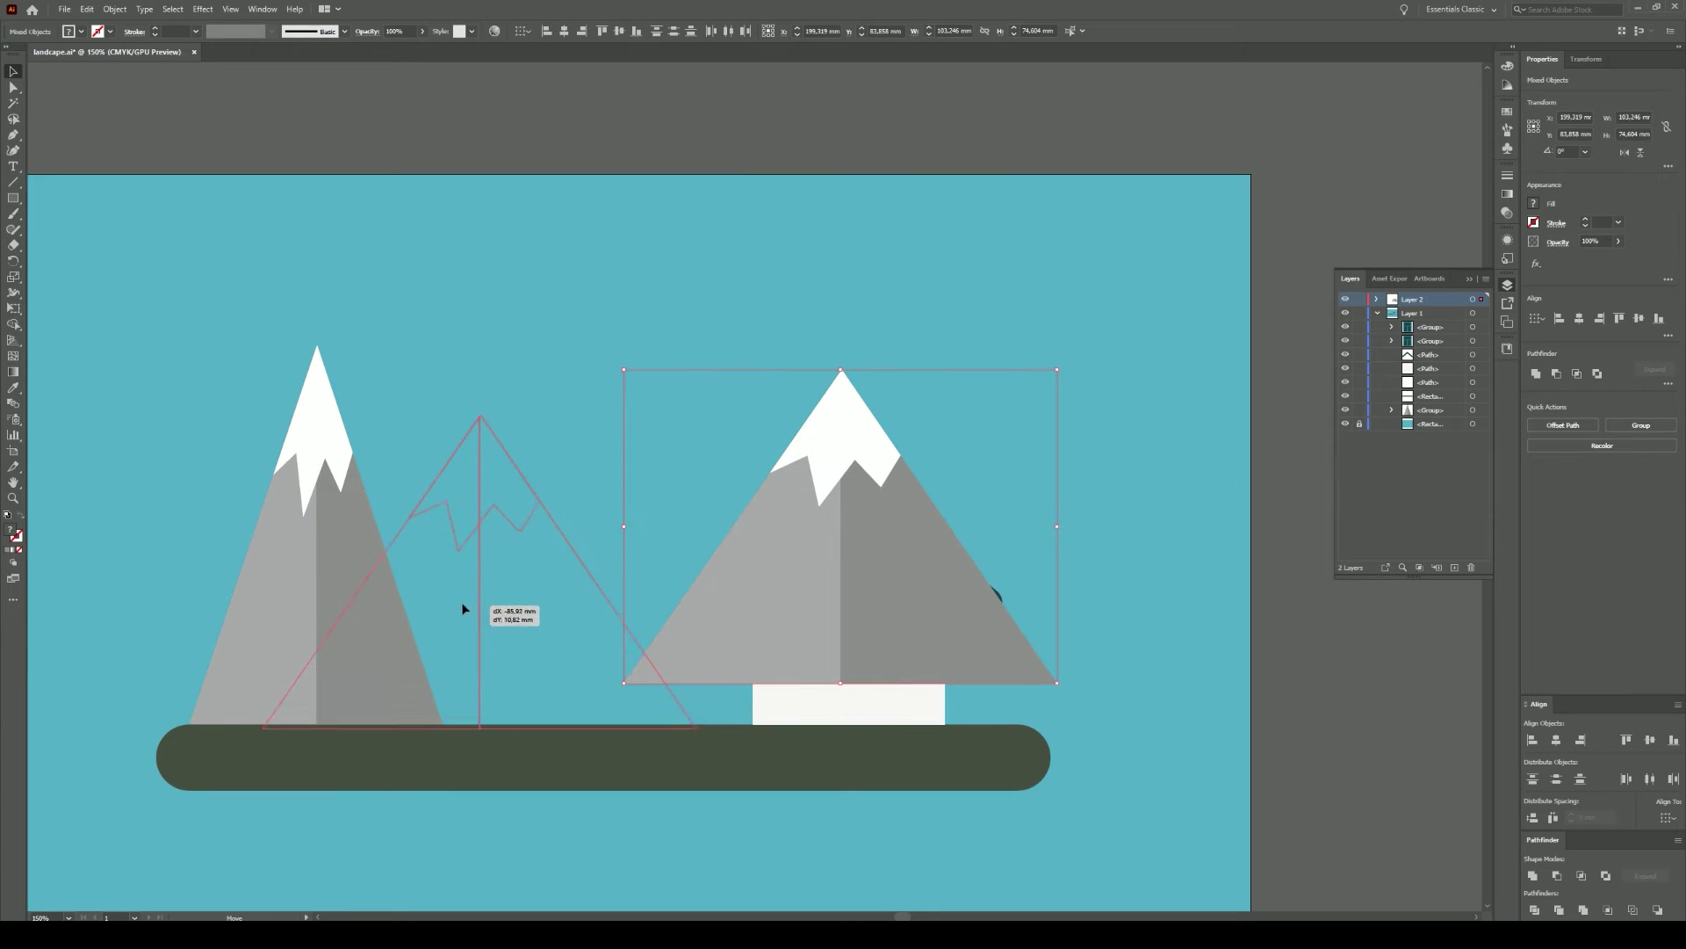
{"action": "left_click", "coordinate": [538, 318]}
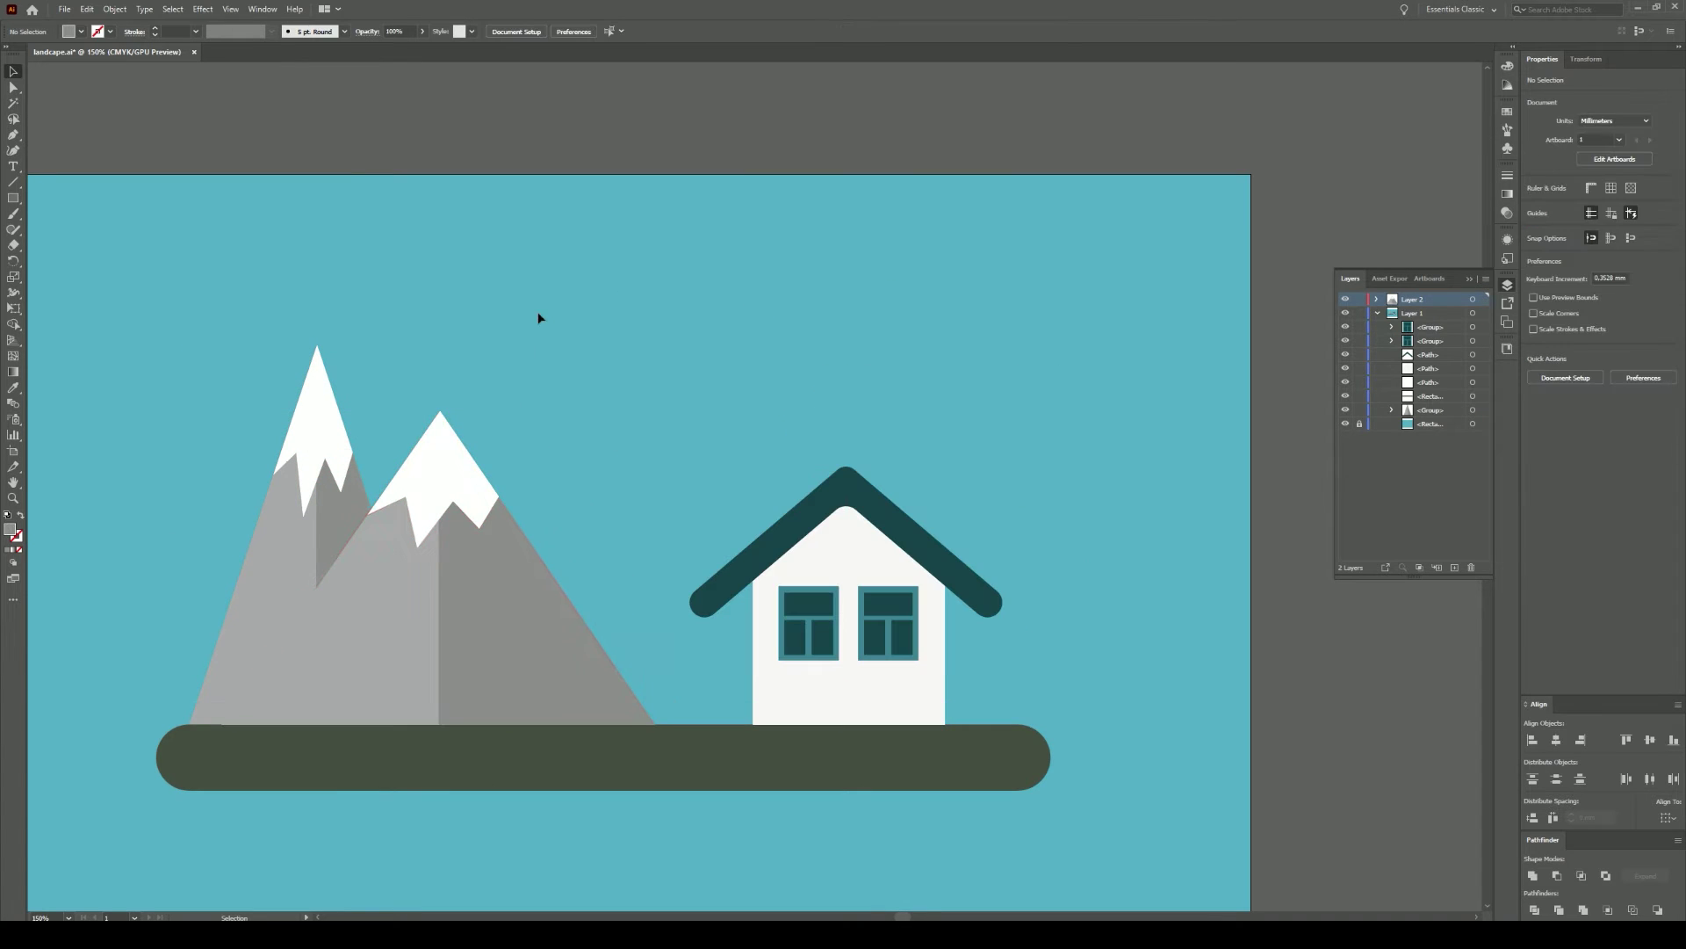
Step: Recolour the front mountain's left and right halves in lighter greys
{"action": "key", "text": "a"}
{"action": "left_click", "coordinate": [320, 677]}
{"action": "double_click", "coordinate": [10, 528]}
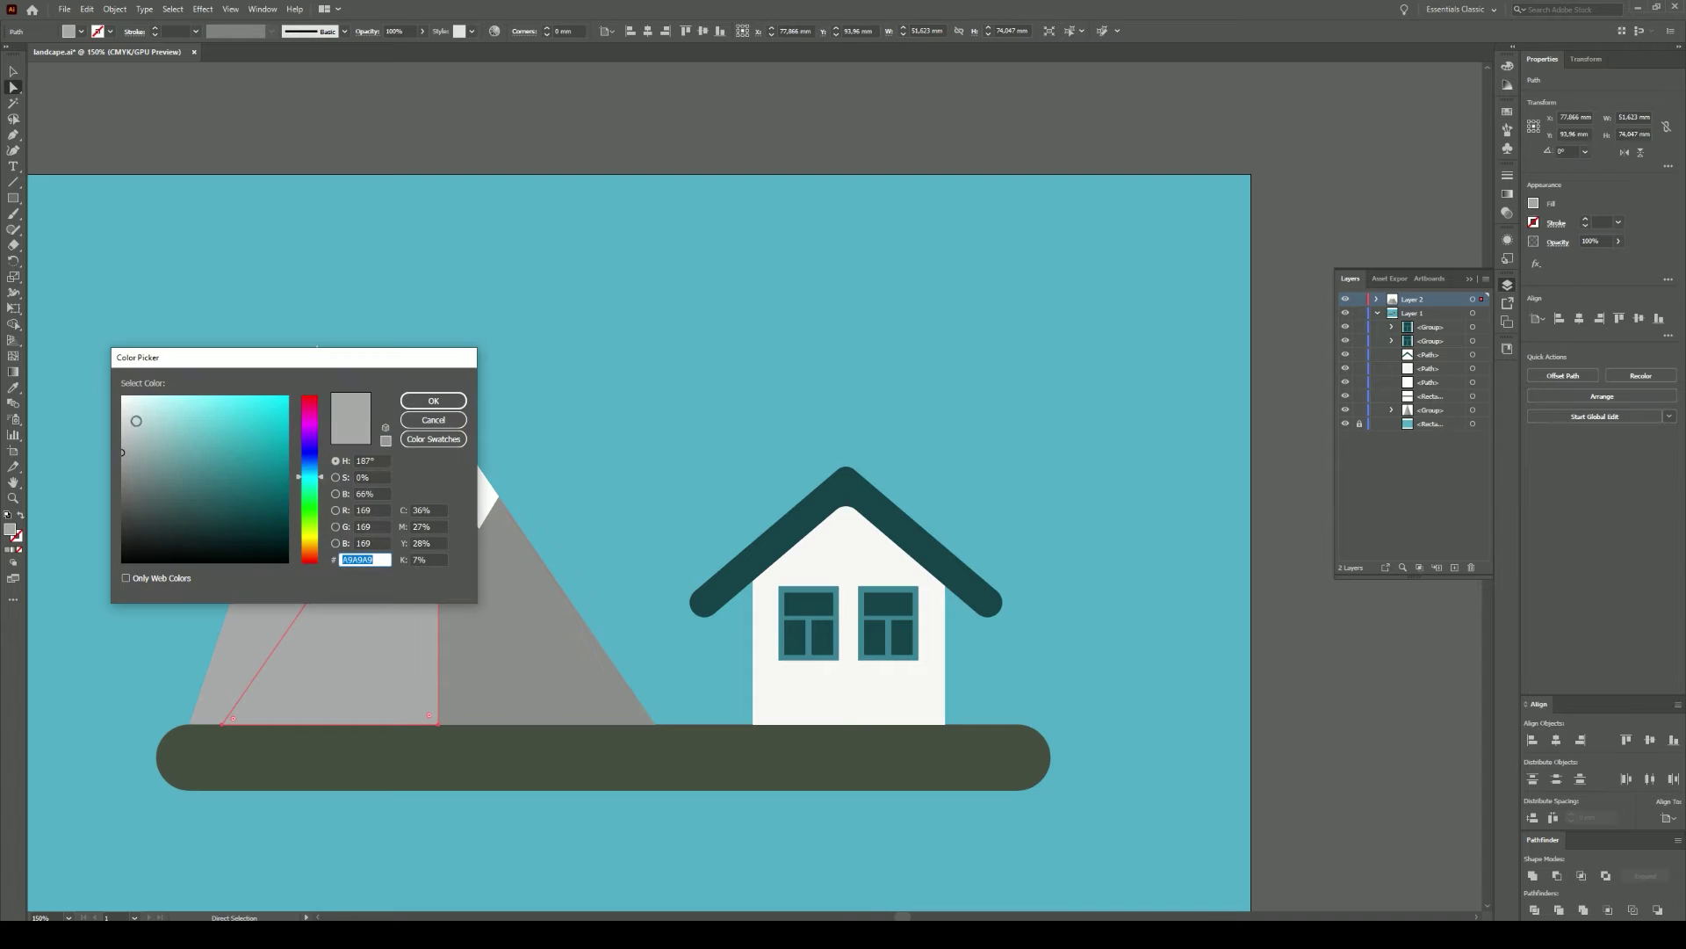
{"action": "key", "text": "Return"}
{"action": "left_click", "coordinate": [516, 664]}
{"action": "double_click", "coordinate": [11, 529]}
{"action": "key", "text": "Return"}
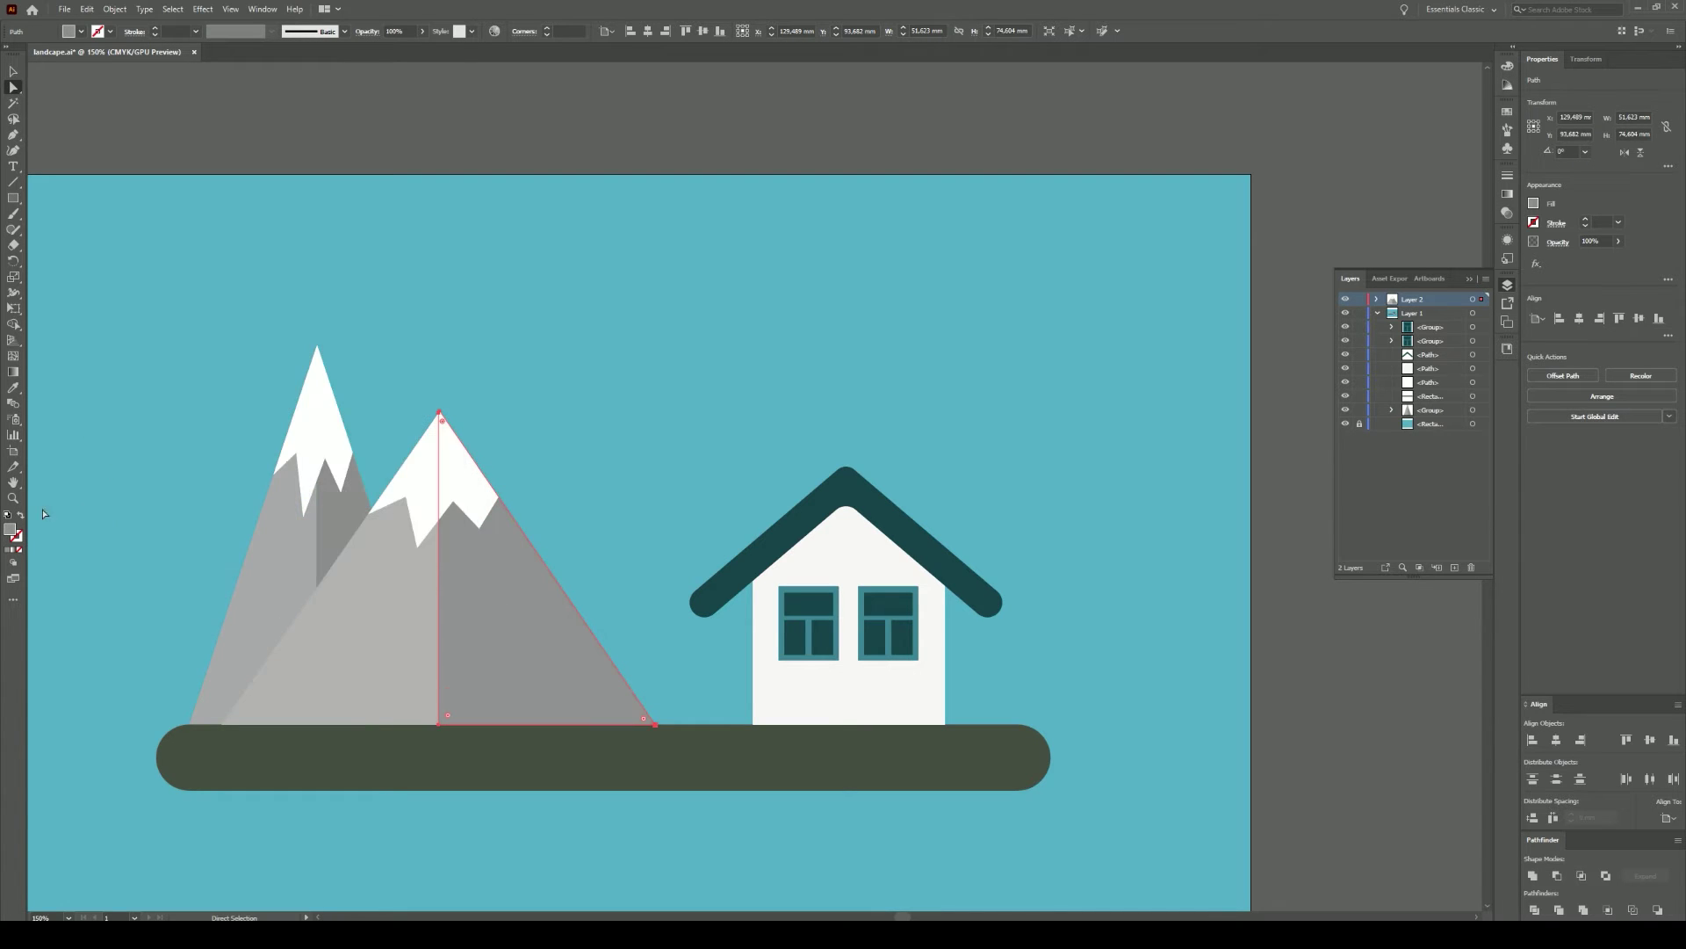
{"action": "double_click", "coordinate": [10, 529]}
{"action": "key", "text": "Return"}
{"action": "left_click", "coordinate": [575, 135]}
Step: Copy and paste the back mountain
{"action": "left_click", "coordinate": [328, 525]}
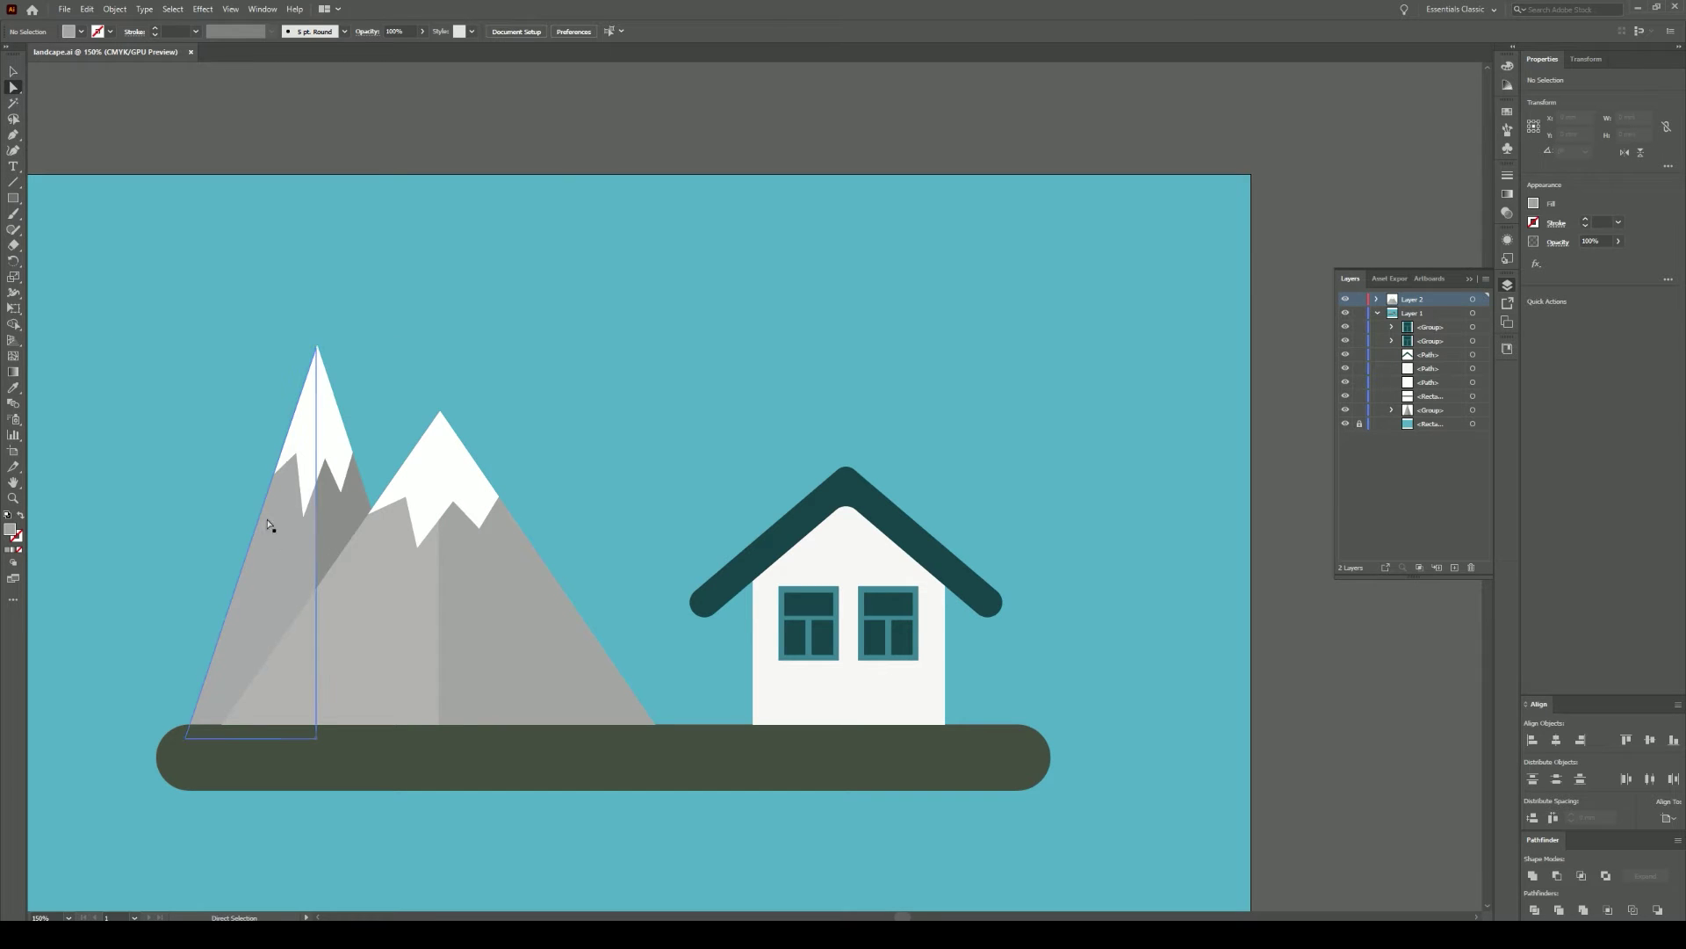
{"action": "key", "text": "ctrl+c"}
{"action": "key", "text": "ctrl+v"}
Step: Shrink the pasted mountain copy and move it to the lower left
{"action": "key", "text": "v"}
{"action": "left_click_drag", "start_coordinate": [884, 291], "coordinate": [733, 517]}
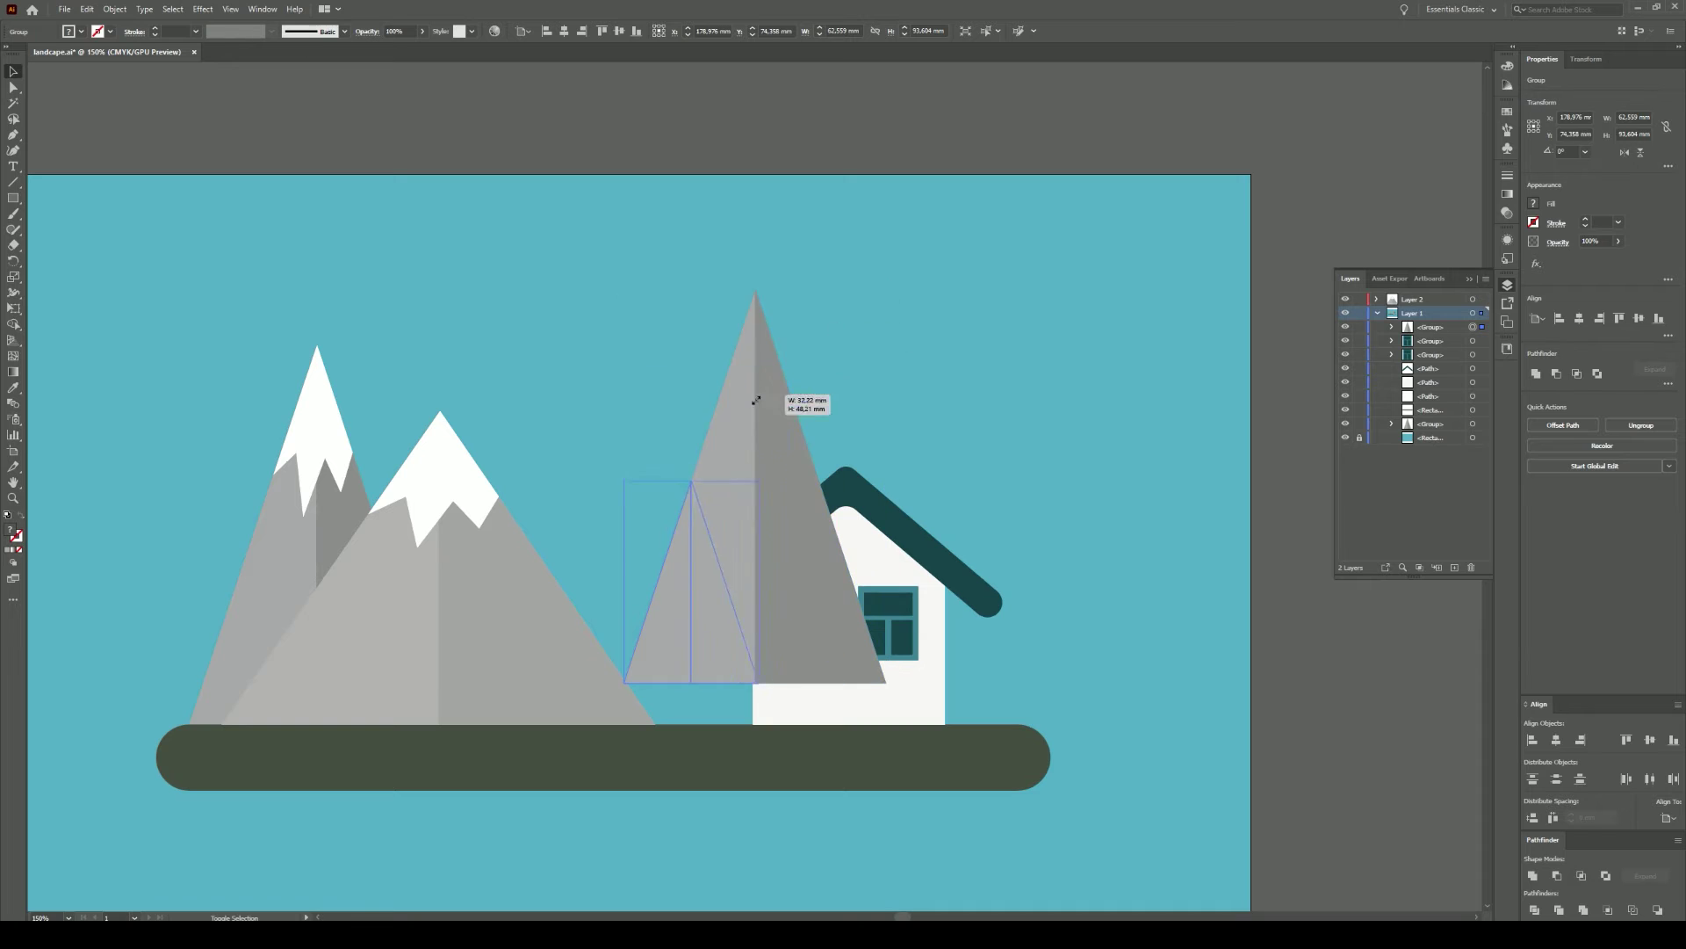
{"action": "left_click_drag", "start_coordinate": [659, 621], "coordinate": [199, 670]}
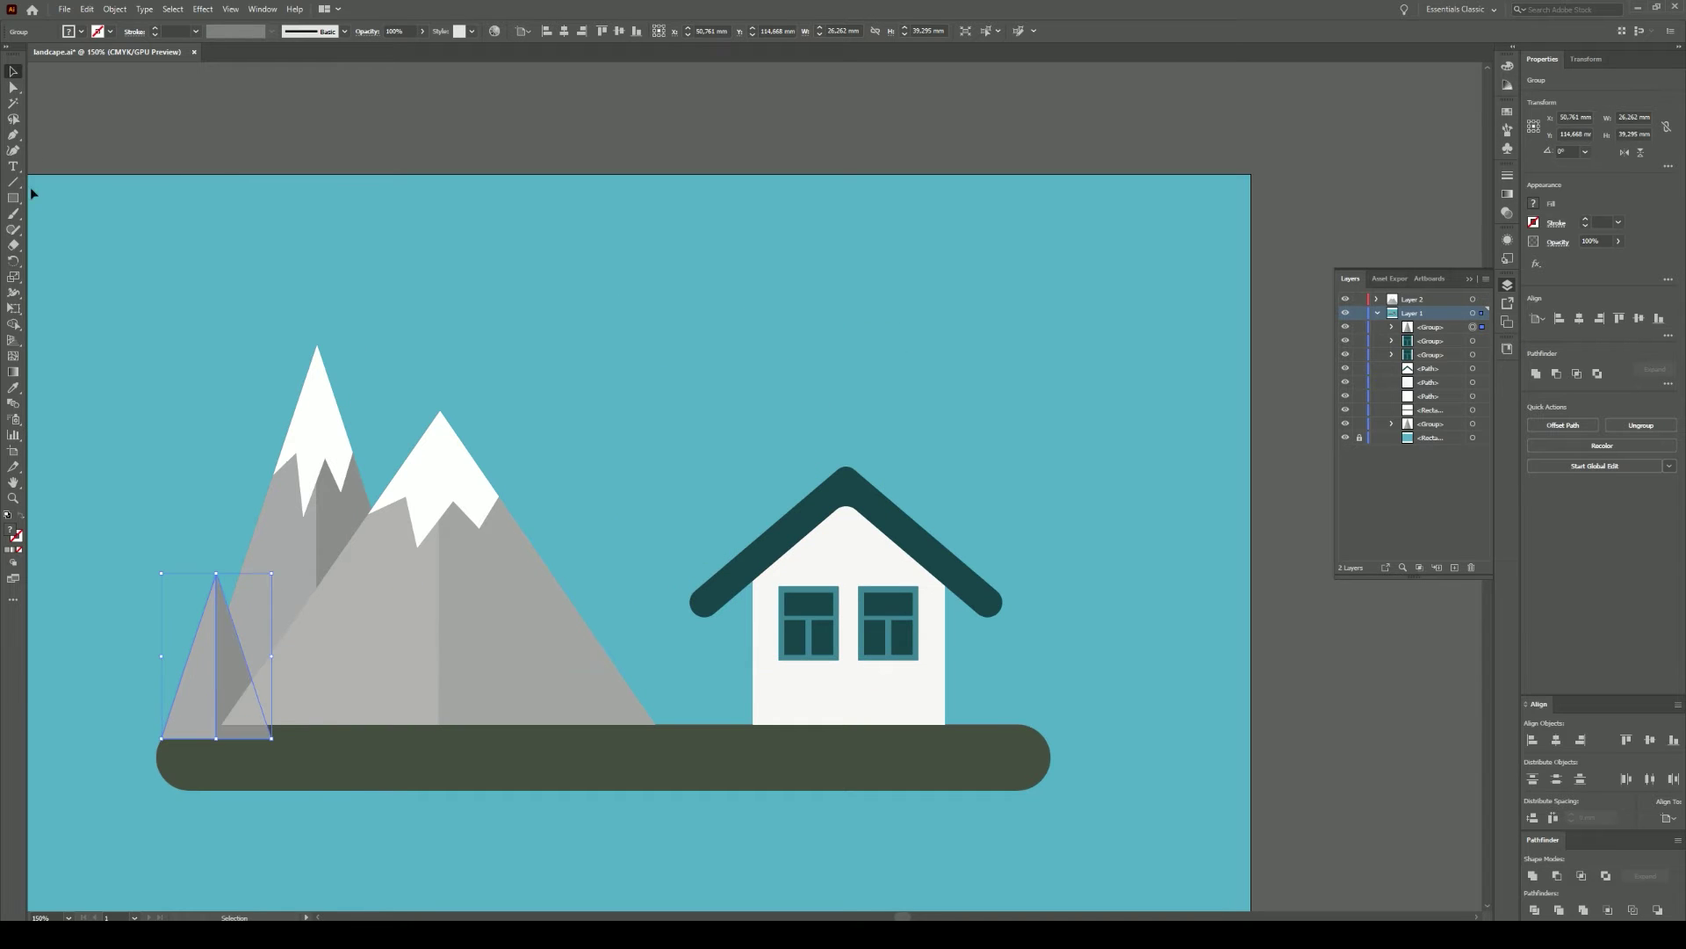
{"action": "key", "text": "ctrl+shift+a"}
{"action": "key", "text": "a"}
Step: Recolour the small copy into a pine tree: bright green left half, darker green right half
{"action": "left_click", "coordinate": [196, 713]}
{"action": "double_click", "coordinate": [10, 529]}
{"action": "left_click_drag", "start_coordinate": [312, 451], "coordinate": [318, 497]}
{"action": "left_click", "coordinate": [269, 400]}
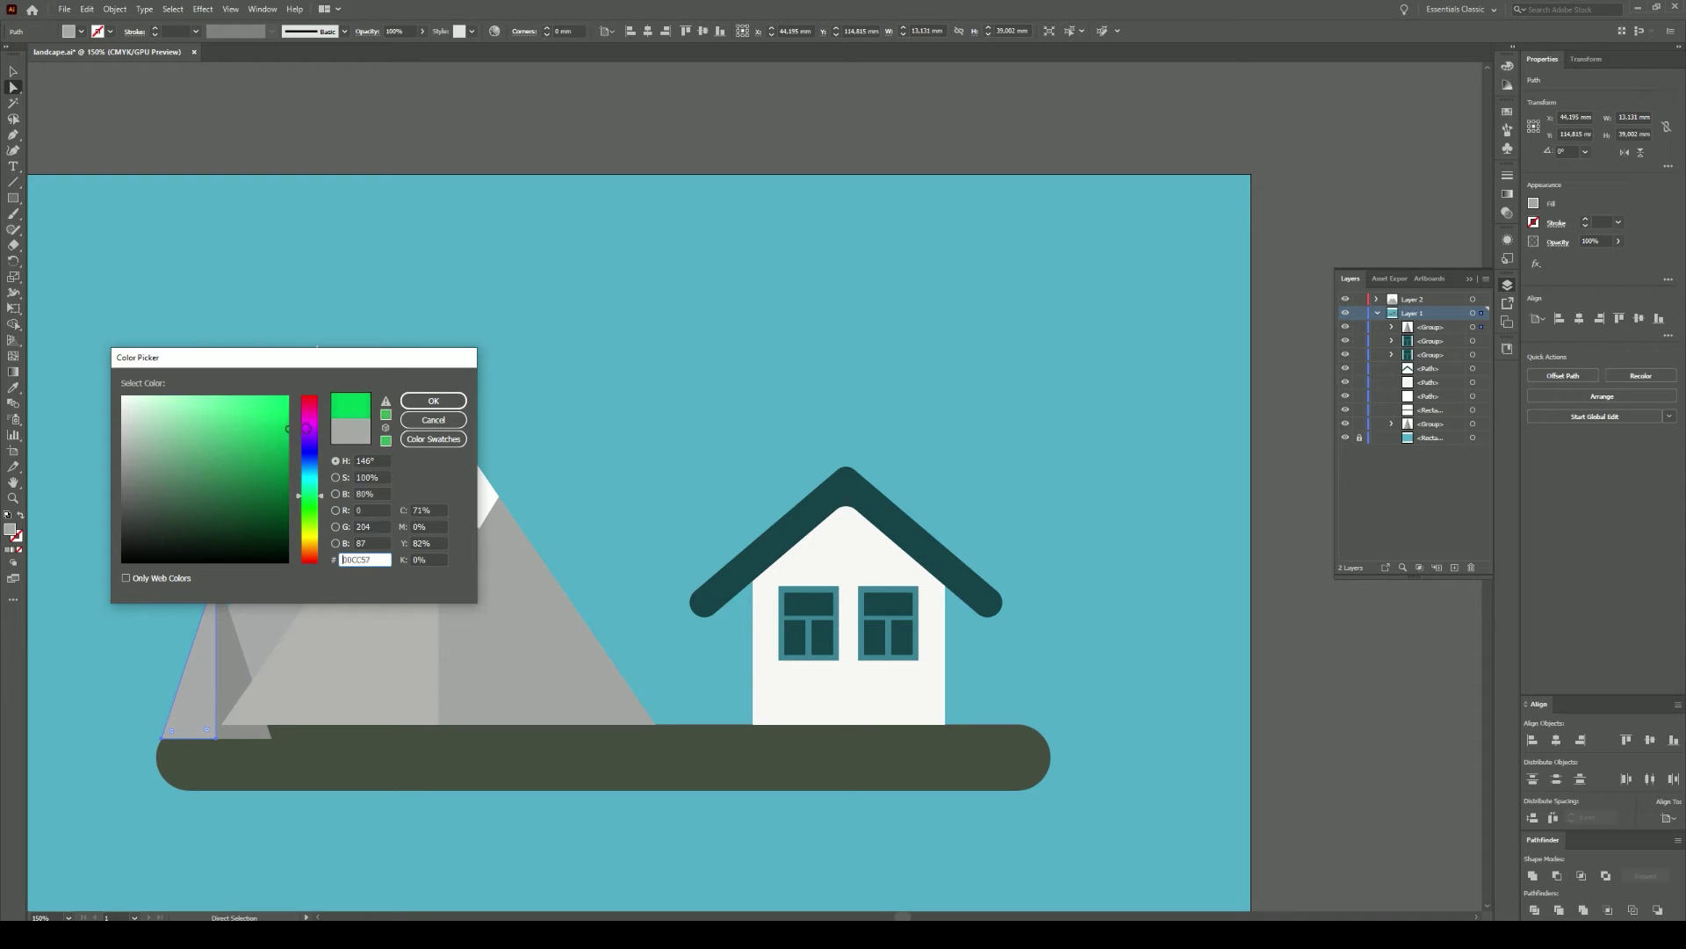
{"action": "left_click", "coordinate": [433, 401]}
{"action": "left_click", "coordinate": [216, 634], "text": "shift"}
{"action": "left_click", "coordinate": [236, 199]}
{"action": "left_click", "coordinate": [221, 675]}
{"action": "key", "text": "i"}
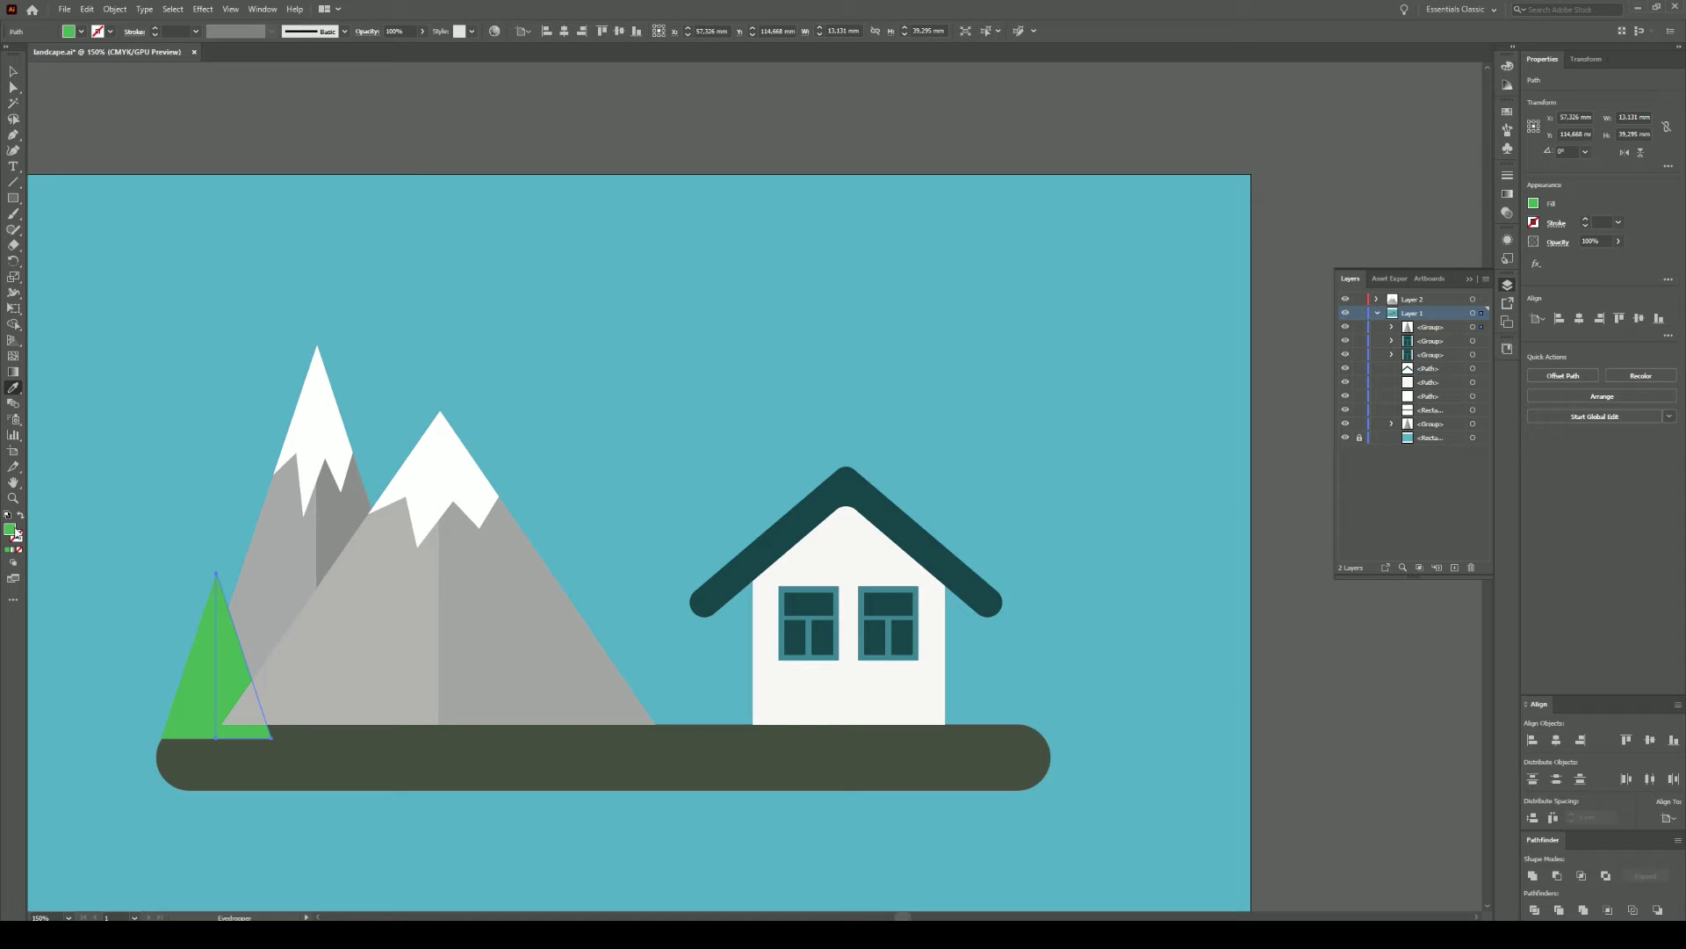
{"action": "double_click", "coordinate": [15, 532]}
{"action": "left_click", "coordinate": [434, 401]}
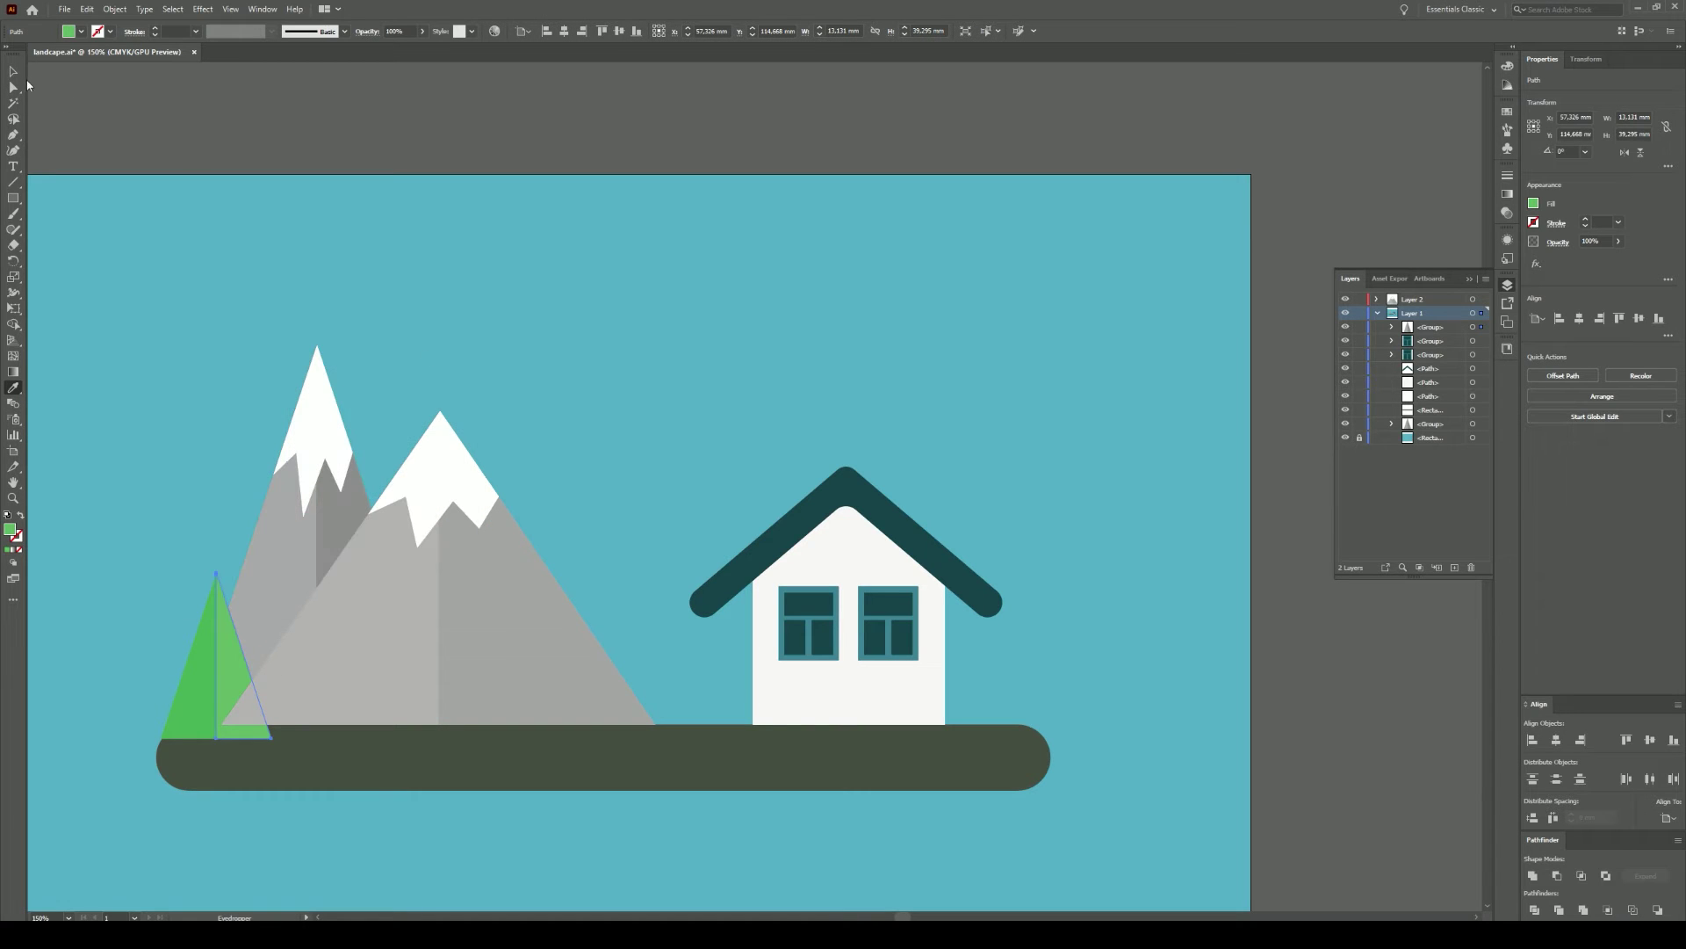
Step: Select the green pine tree group
{"action": "key", "text": "a"}
{"action": "right_click", "coordinate": [225, 661]}
{"action": "left_click", "coordinate": [205, 408]}
{"action": "left_click", "coordinate": [223, 682]}
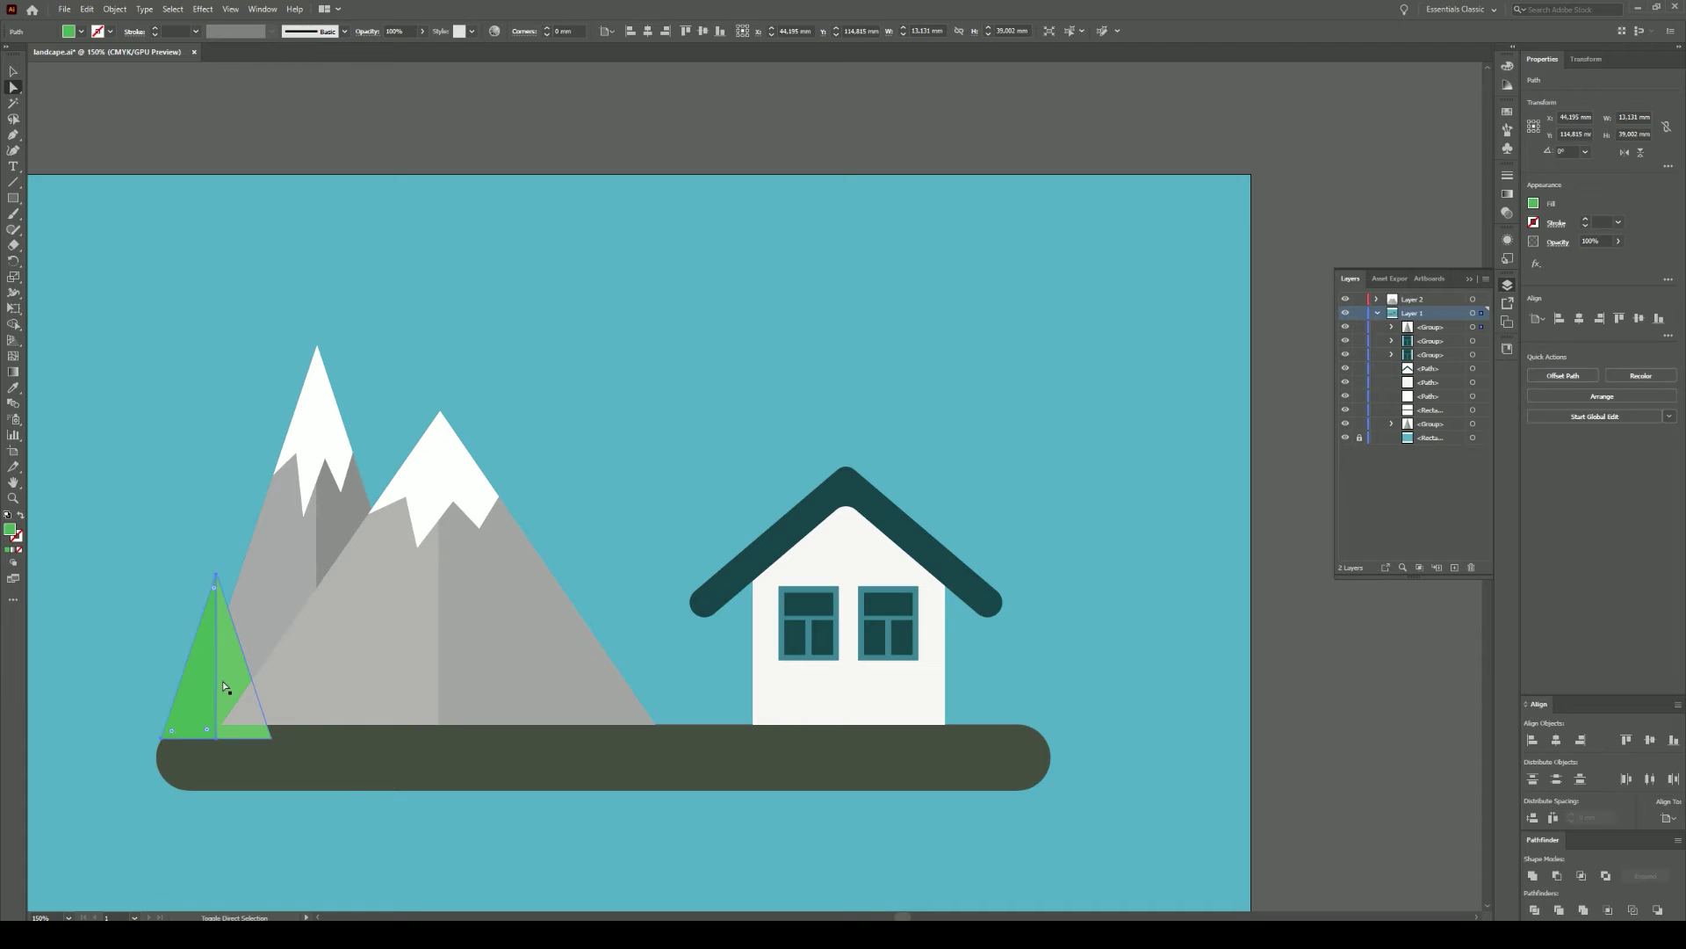
{"action": "right_click", "coordinate": [219, 679]}
{"action": "left_click", "coordinate": [228, 674]}
Step: Add a new top layer for the trees and move the pine onto it
{"action": "left_click", "coordinate": [1391, 327]}
{"action": "left_click", "coordinate": [1412, 298]}
{"action": "left_click", "coordinate": [1455, 568]}
{"action": "left_click_drag", "start_coordinate": [224, 677], "coordinate": [277, 670]}
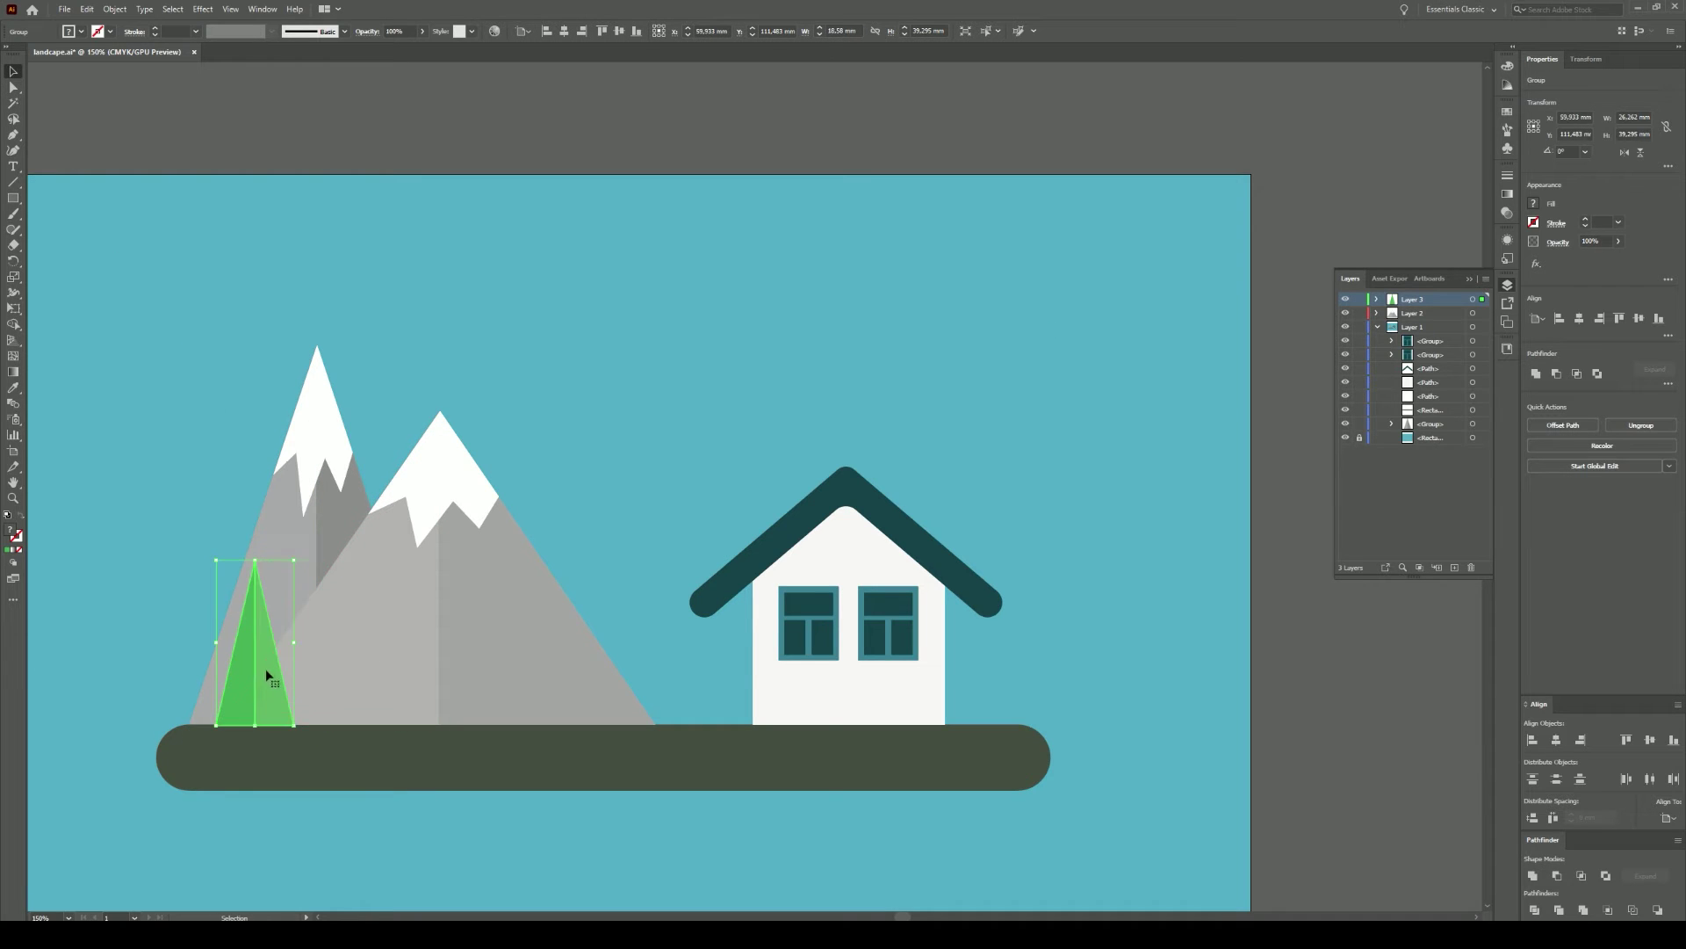
Step: Duplicate the pine tree into a row along the ground strip
{"action": "mouse_move", "coordinate": [270, 656]}
{"action": "left_mouse_down"}
{"action": "mouse_move", "coordinate": [344, 658]}
{"action": "mouse_move", "coordinate": [448, 702]}
{"action": "left_mouse_up"}
{"action": "left_click", "coordinate": [566, 877]}
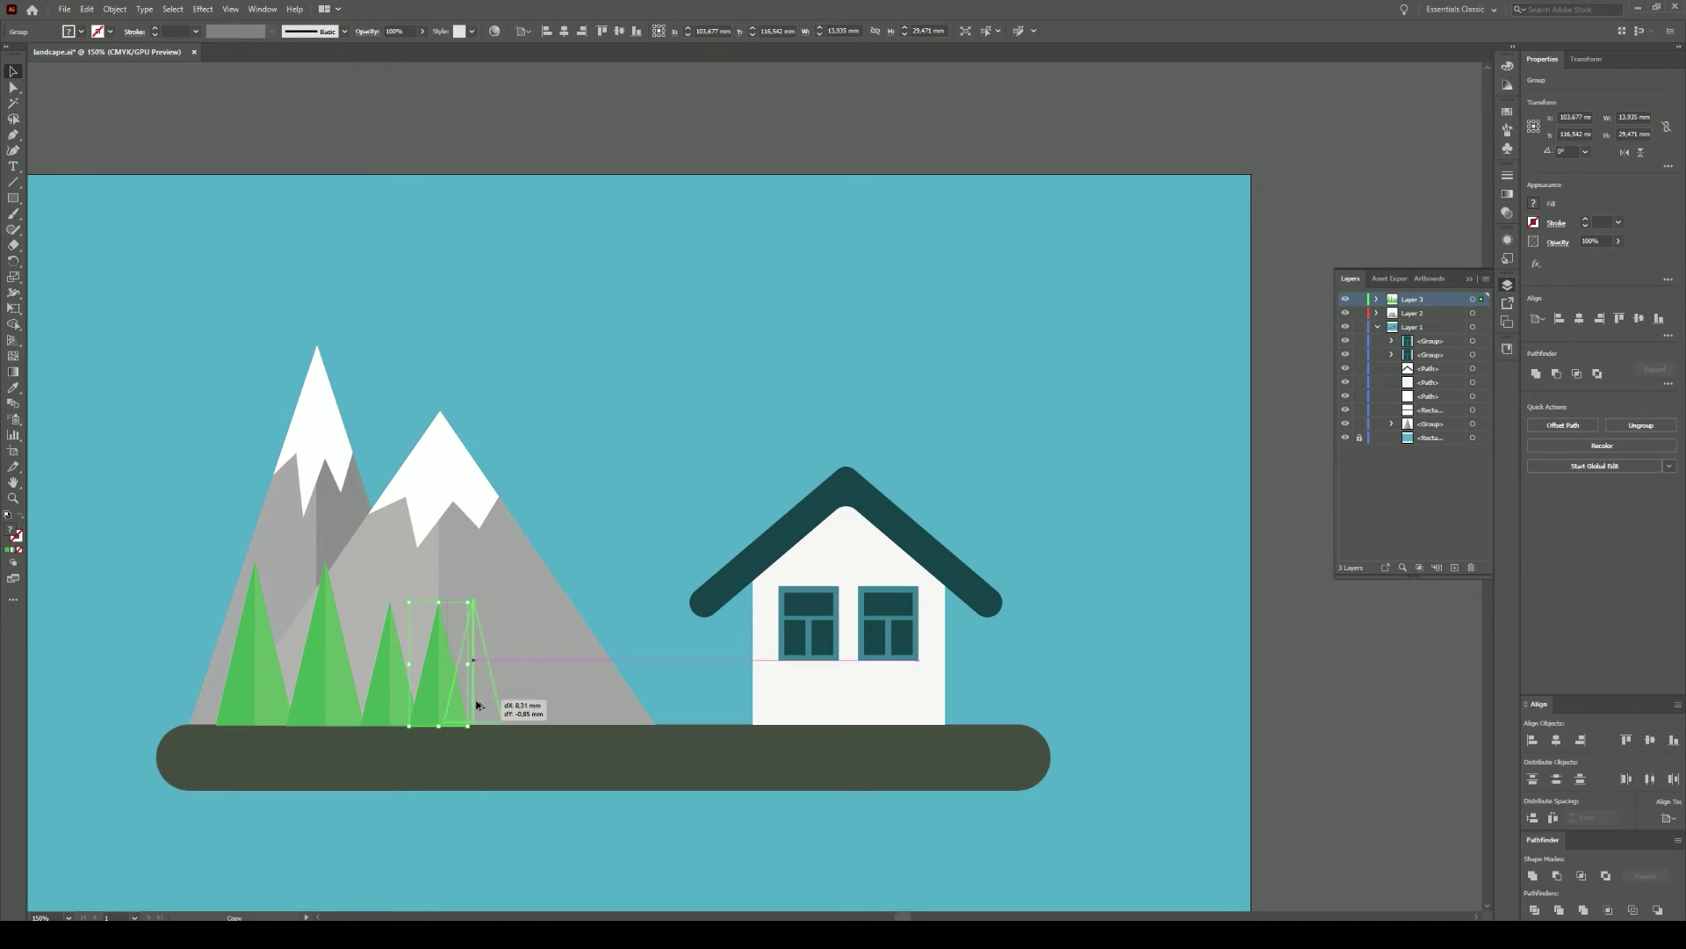
{"action": "left_click_drag", "start_coordinate": [447, 703], "coordinate": [502, 704]}
{"action": "left_click", "coordinate": [428, 140]}
{"action": "left_click", "coordinate": [953, 769]}
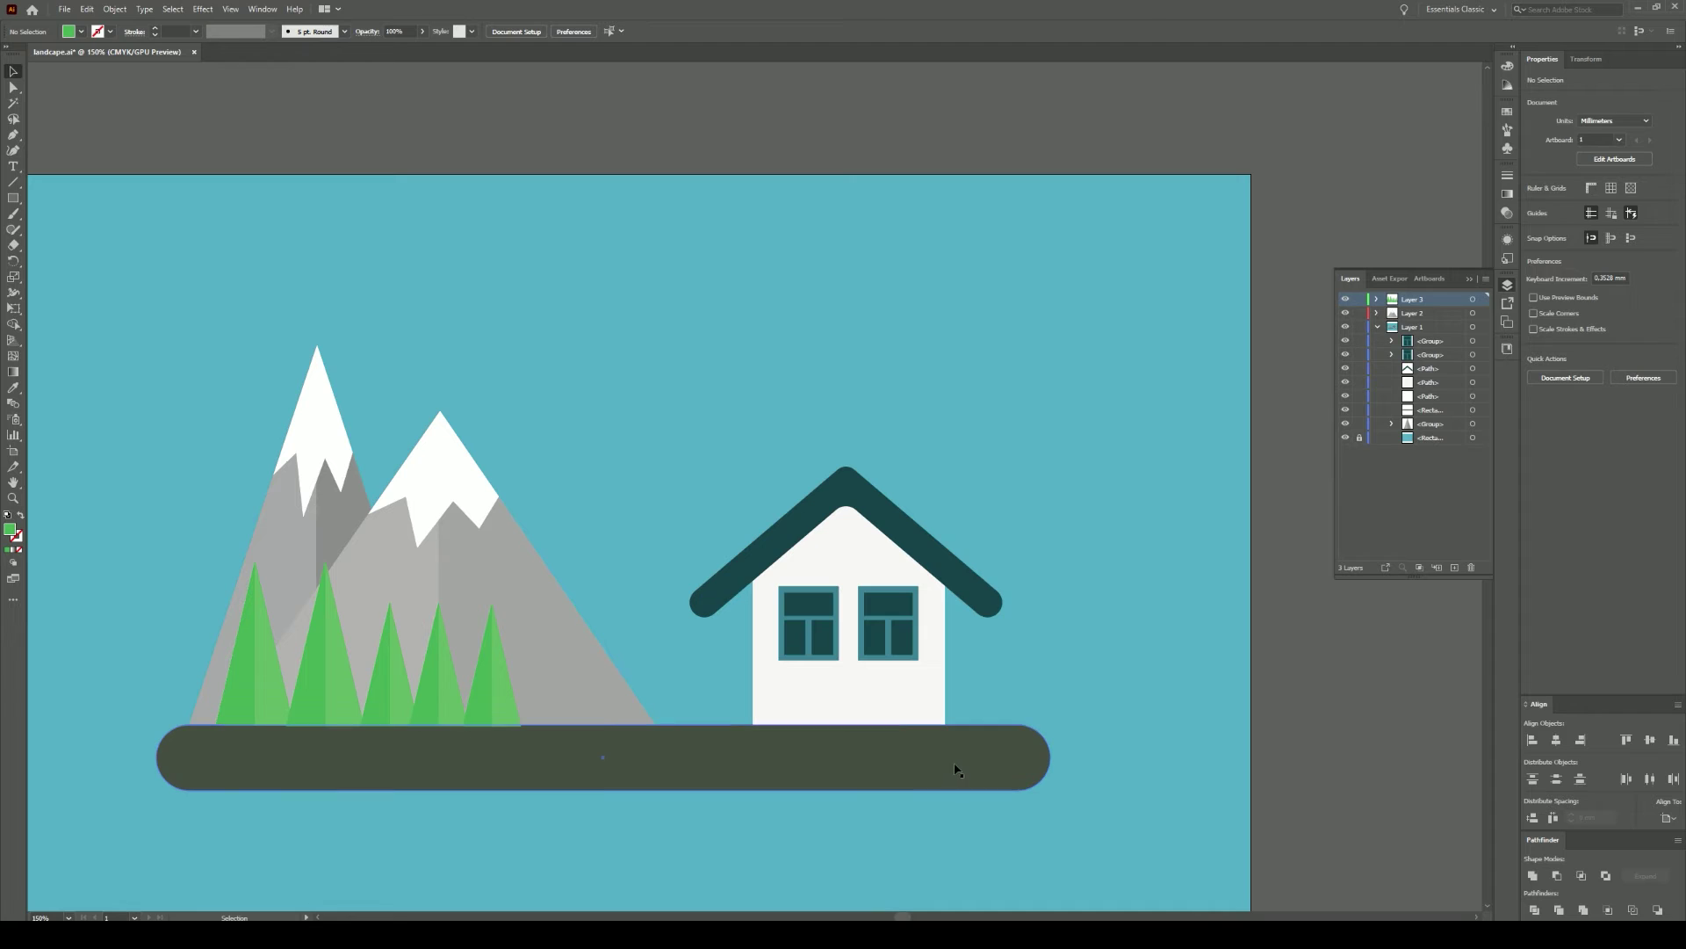
Step: Bring the ground strip to front and move it onto new Layer 4
{"action": "right_click", "coordinate": [953, 768]}
{"action": "left_click", "coordinate": [1141, 693]}
{"action": "left_click", "coordinate": [1454, 567]}
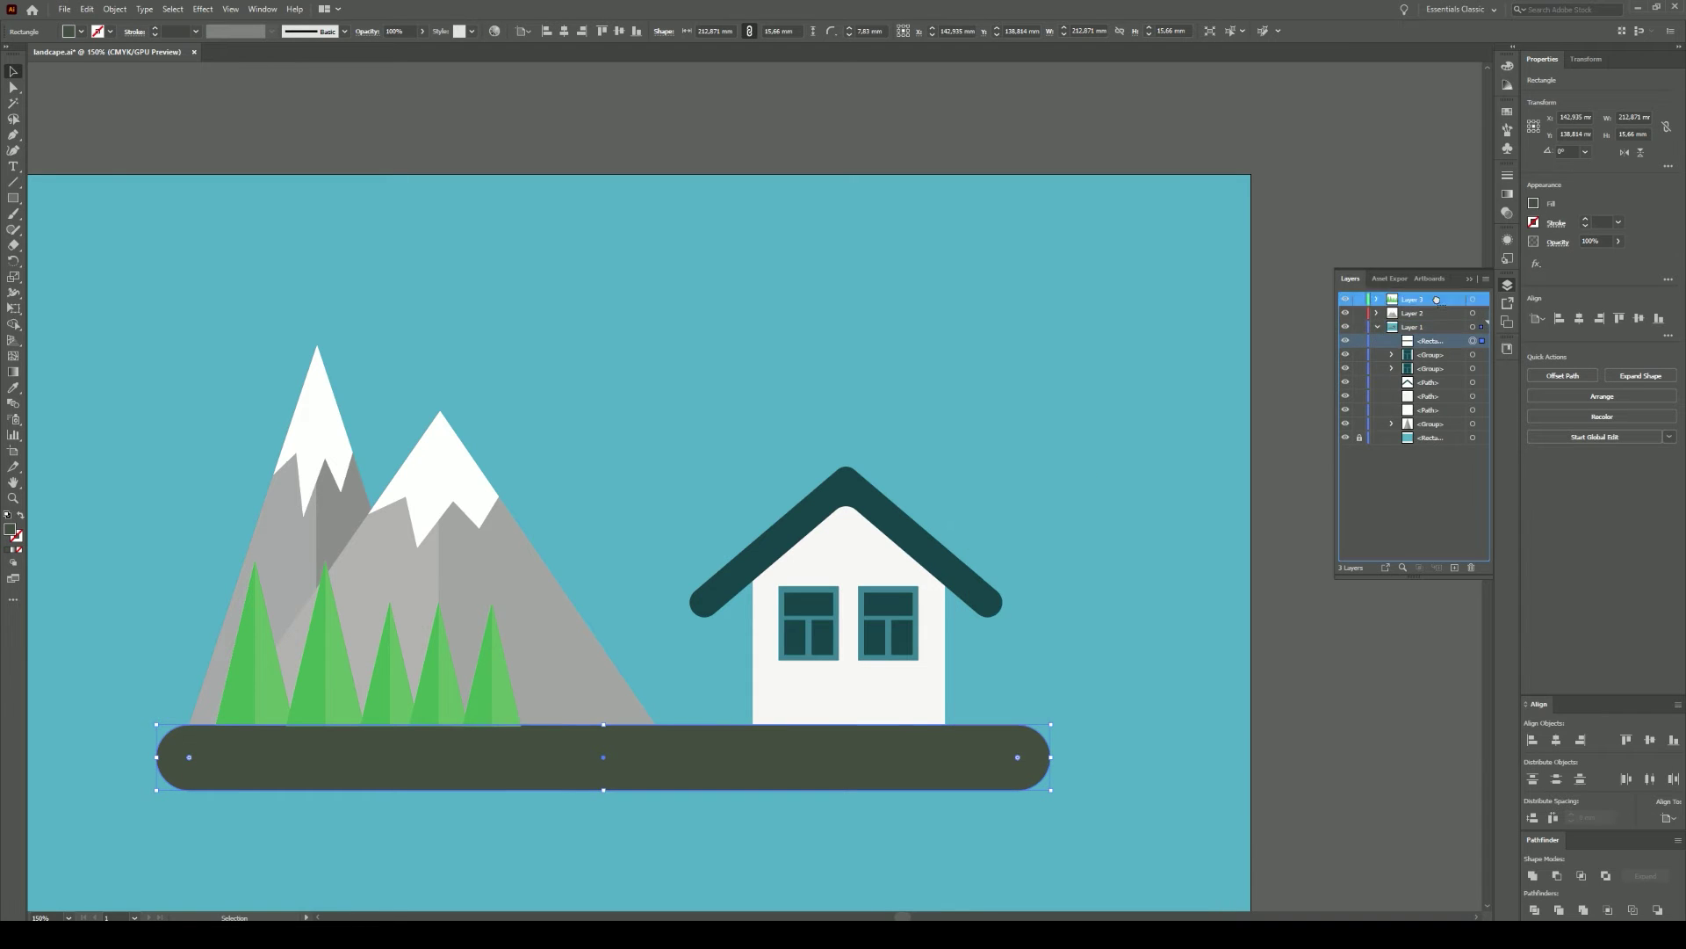
{"action": "left_click_drag", "start_coordinate": [1428, 354], "coordinate": [1413, 303]}
{"action": "left_click", "coordinate": [1217, 702]}
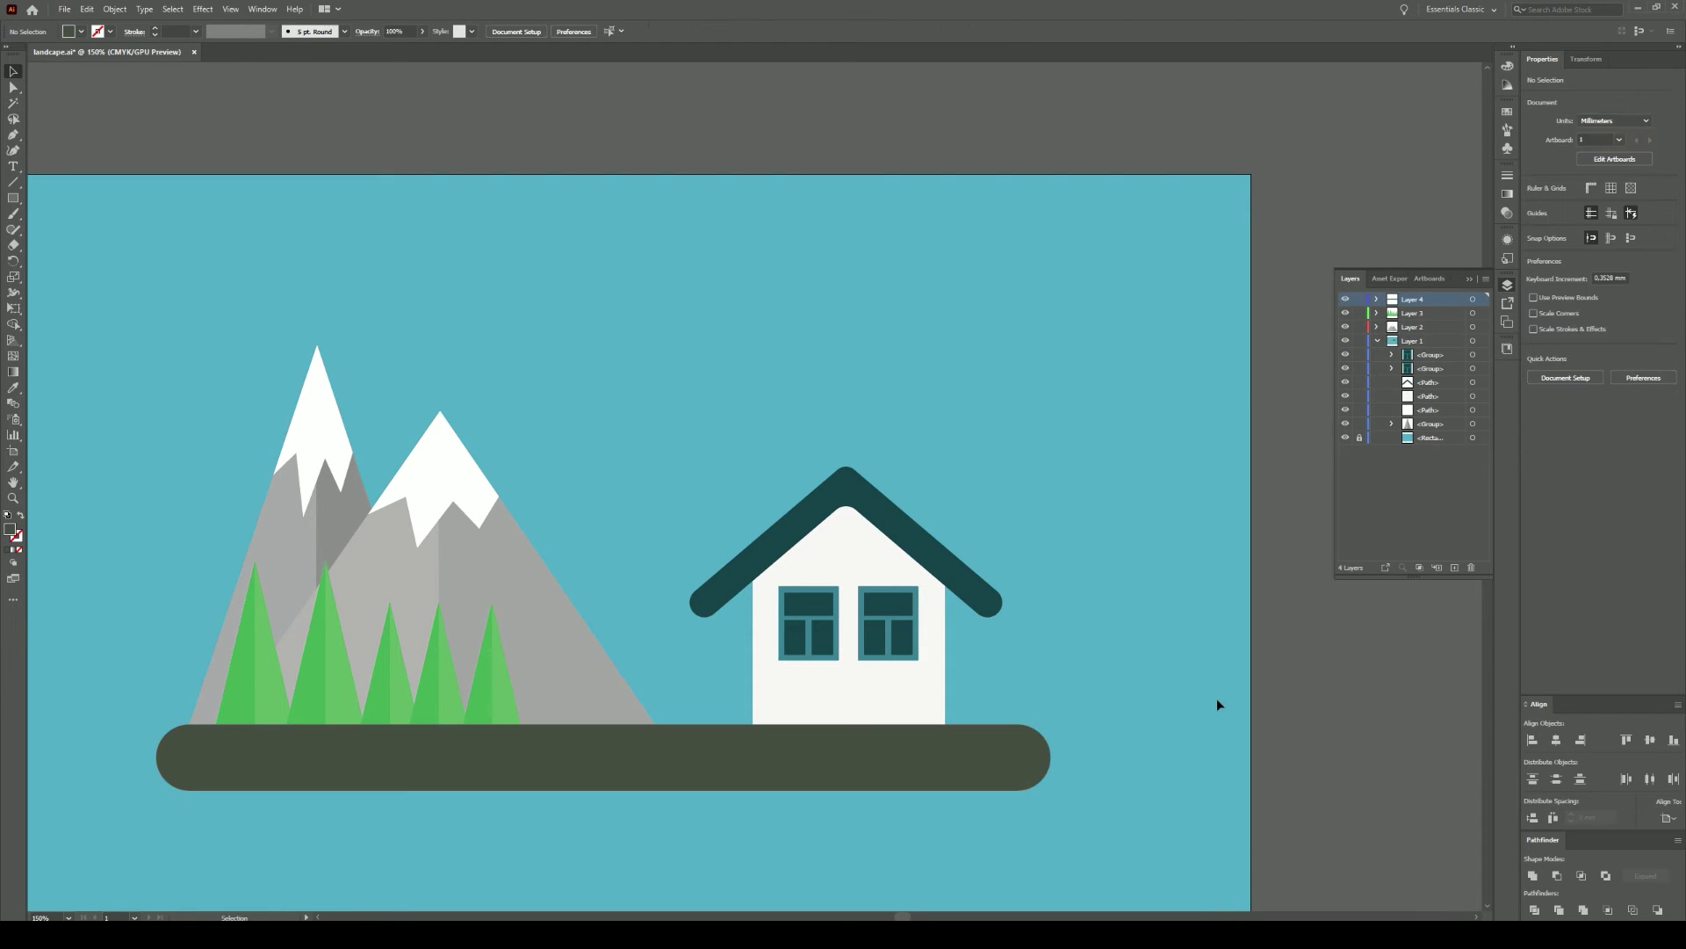
Step: Reshape the right mountain's snow cap, lowering its points down the slopes
{"action": "left_click", "coordinate": [436, 474]}
{"action": "key", "text": "shift+asciitilde"}
{"action": "left_click", "coordinate": [560, 587]}
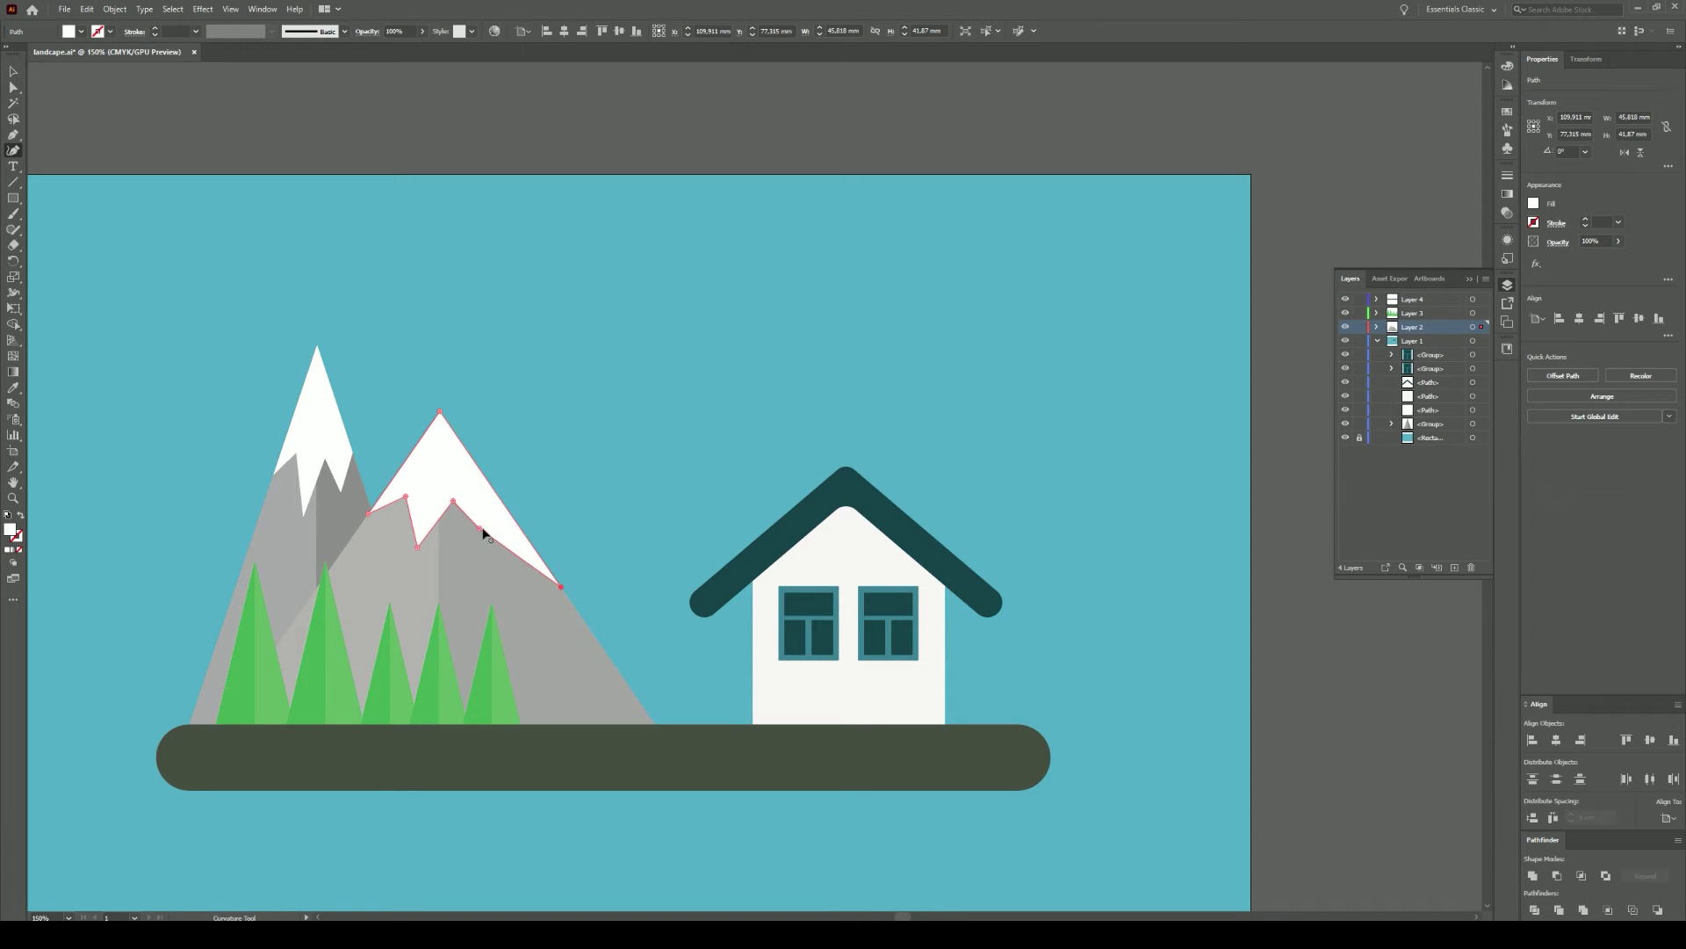
{"action": "left_click_drag", "start_coordinate": [523, 538], "coordinate": [523, 533]}
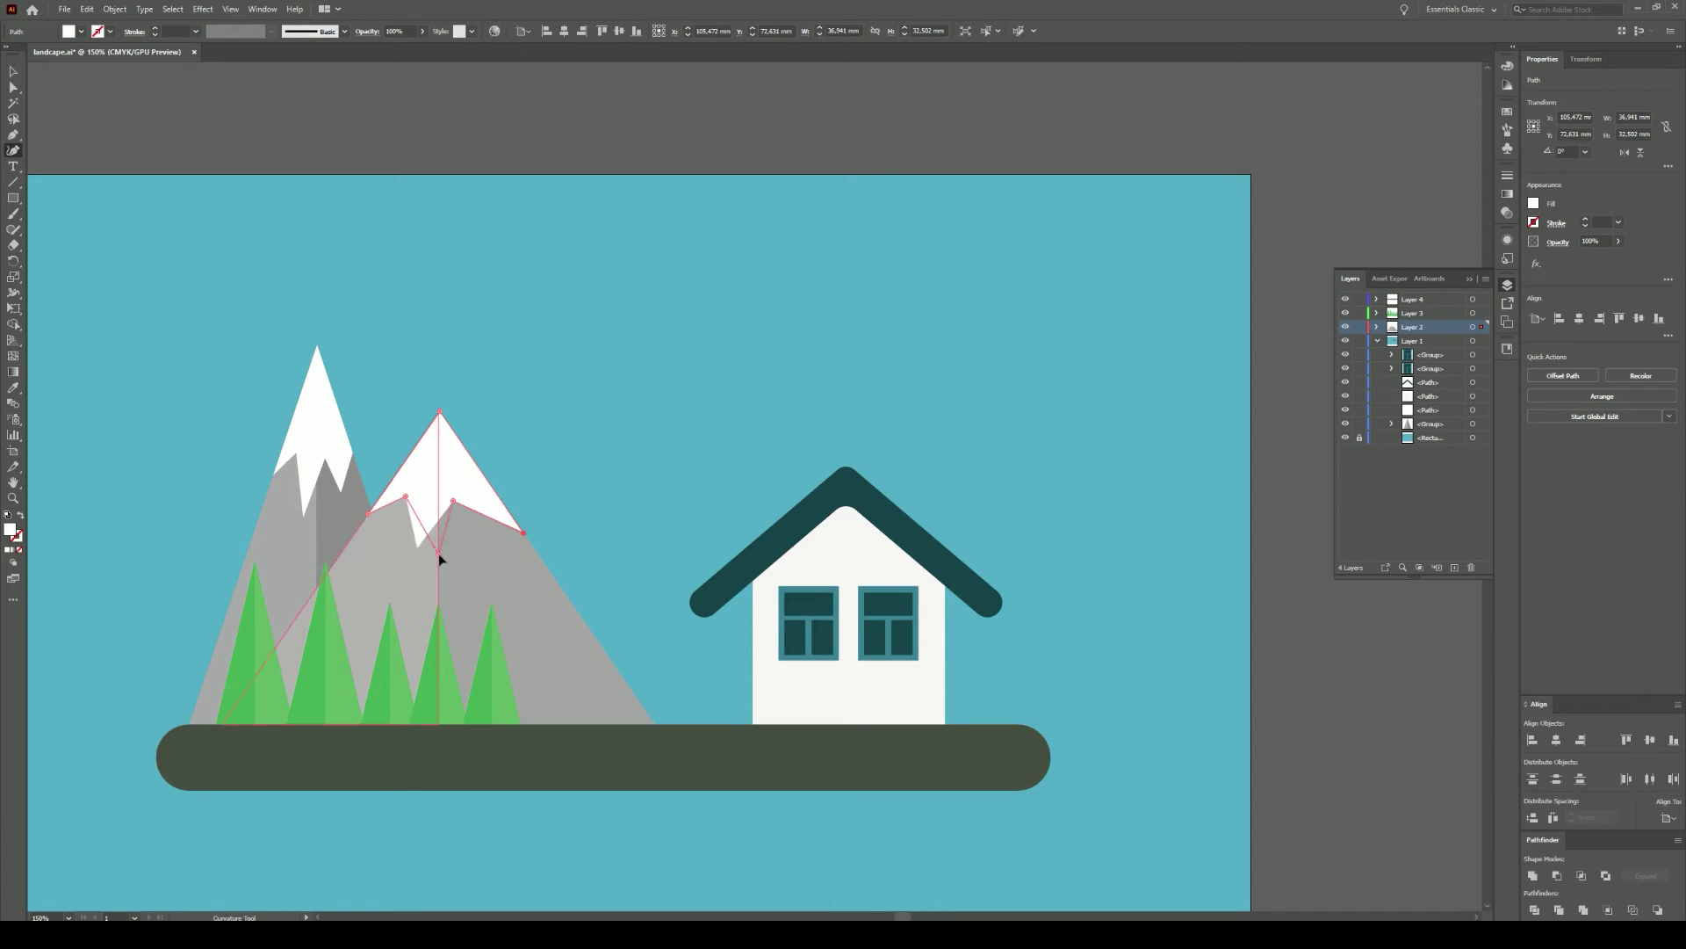
{"action": "left_click_drag", "start_coordinate": [368, 514], "coordinate": [351, 537]}
{"action": "key", "text": "v"}
{"action": "left_click", "coordinate": [526, 284]}
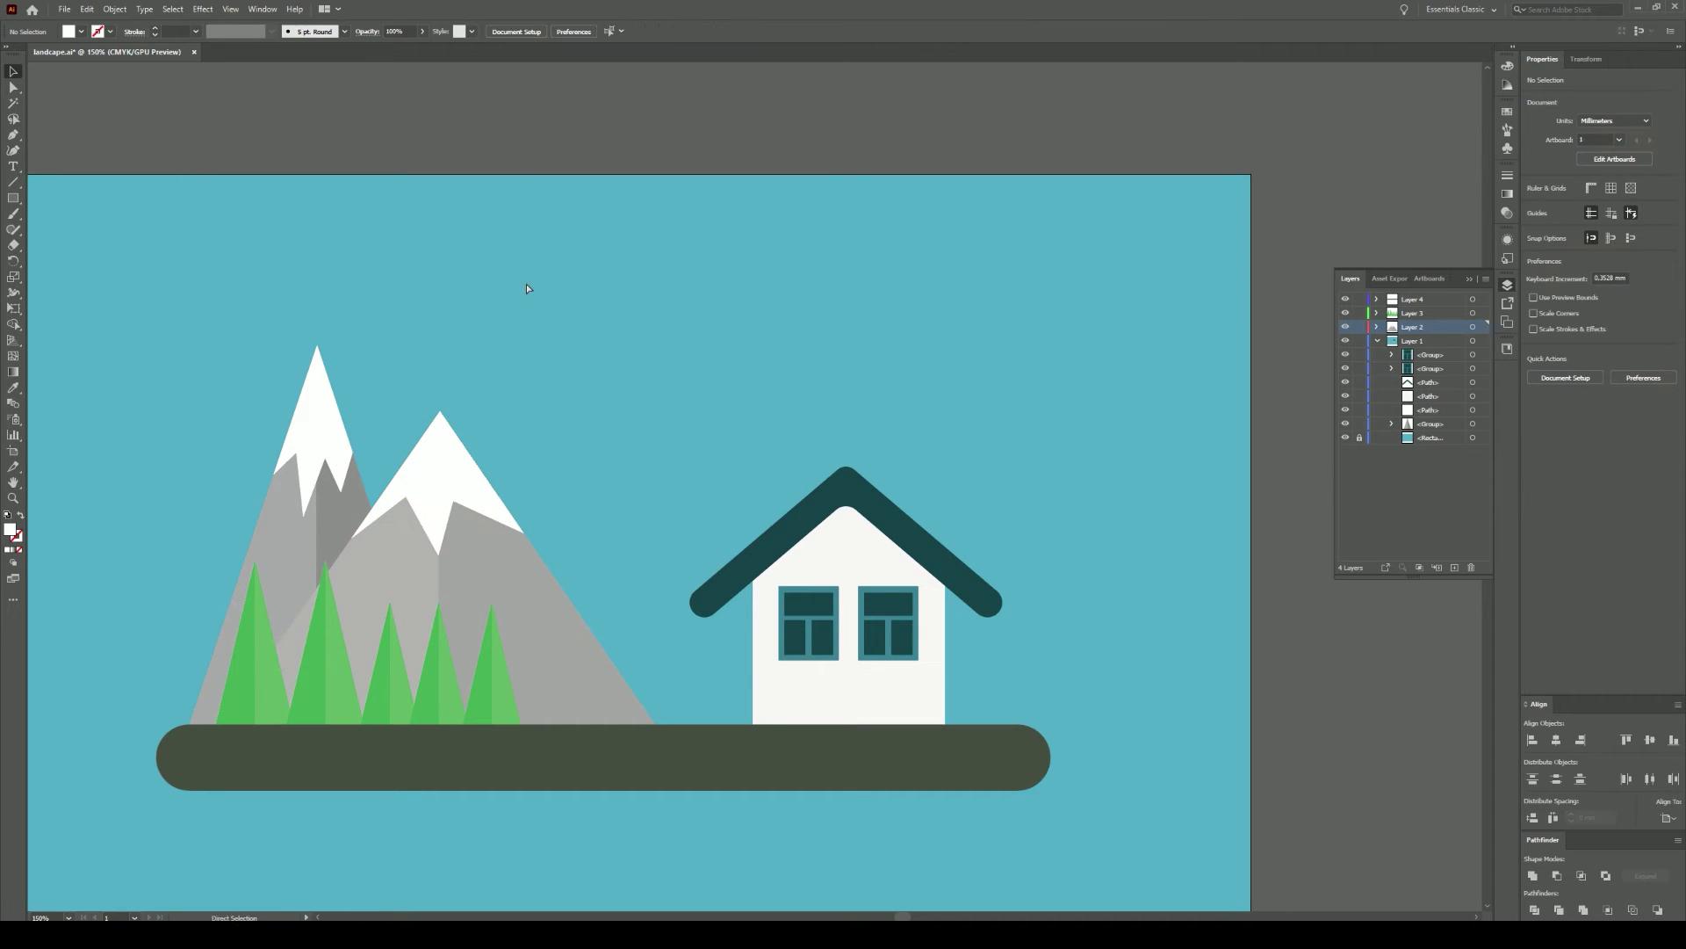
Step: Draw a rectangular chimney on the roof's right slope, filled with the dark roof colour
{"action": "key", "text": "m"}
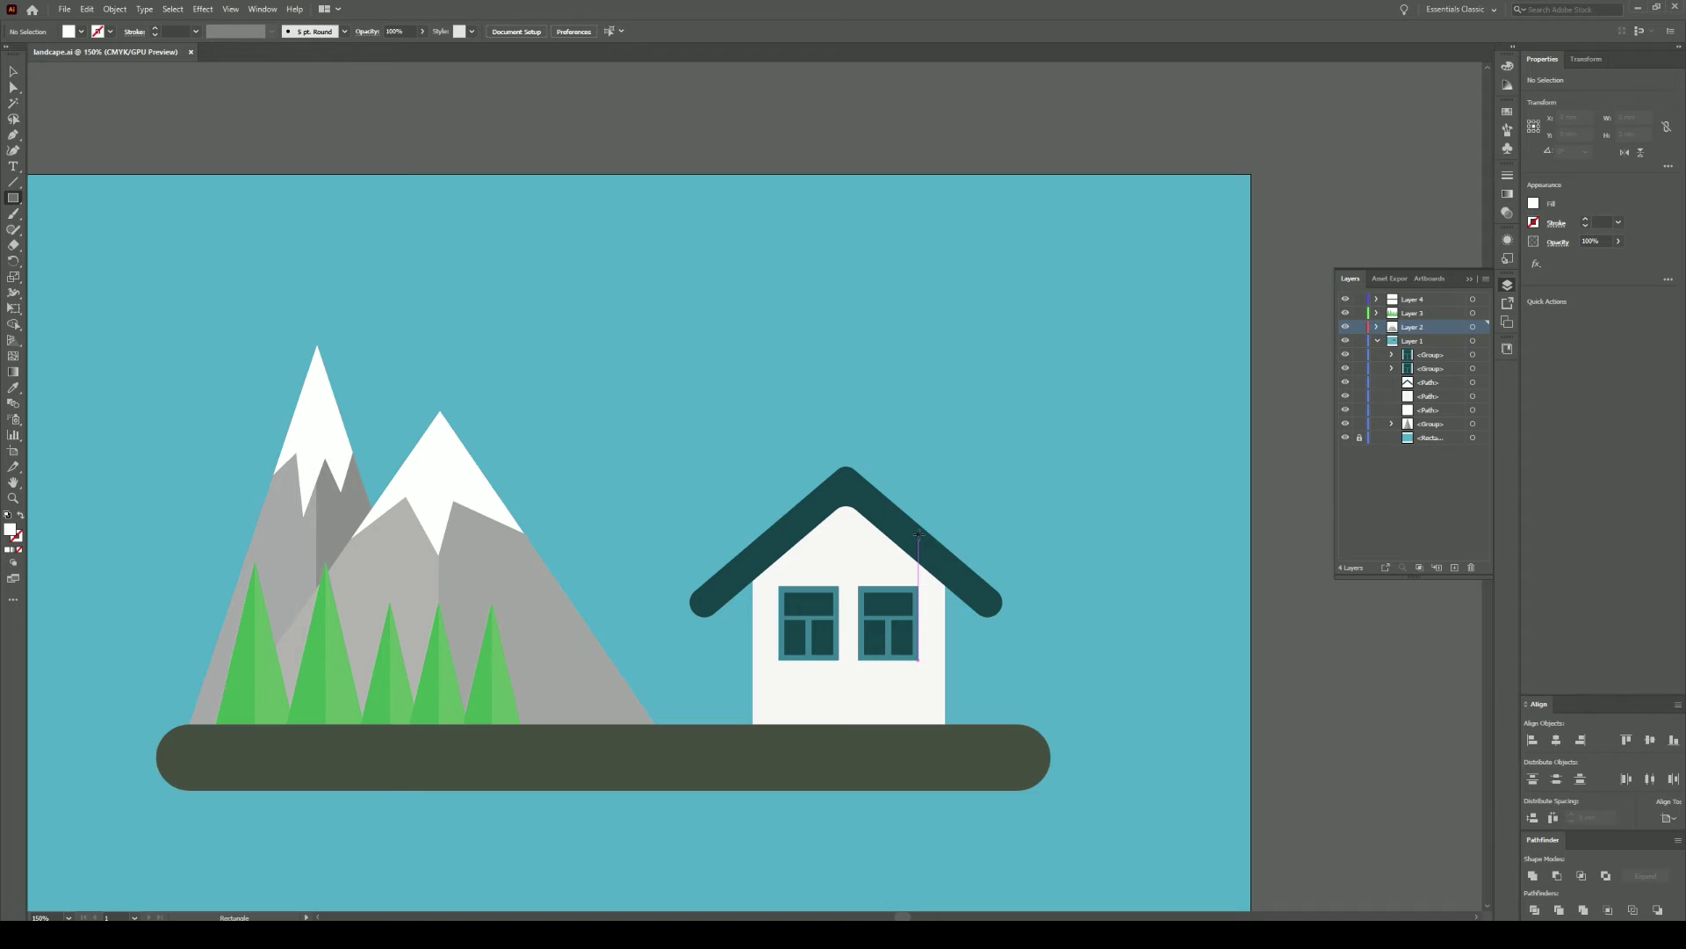
{"action": "mouse_move", "coordinate": [918, 466]}
{"action": "left_mouse_down"}
{"action": "mouse_move", "coordinate": [952, 536]}
{"action": "mouse_move", "coordinate": [934, 535]}
{"action": "left_mouse_up"}
{"action": "key", "text": "v"}
{"action": "key", "text": "i"}
{"action": "left_click", "coordinate": [773, 541]}
{"action": "key", "text": "v"}
{"action": "left_click", "coordinate": [181, 87]}
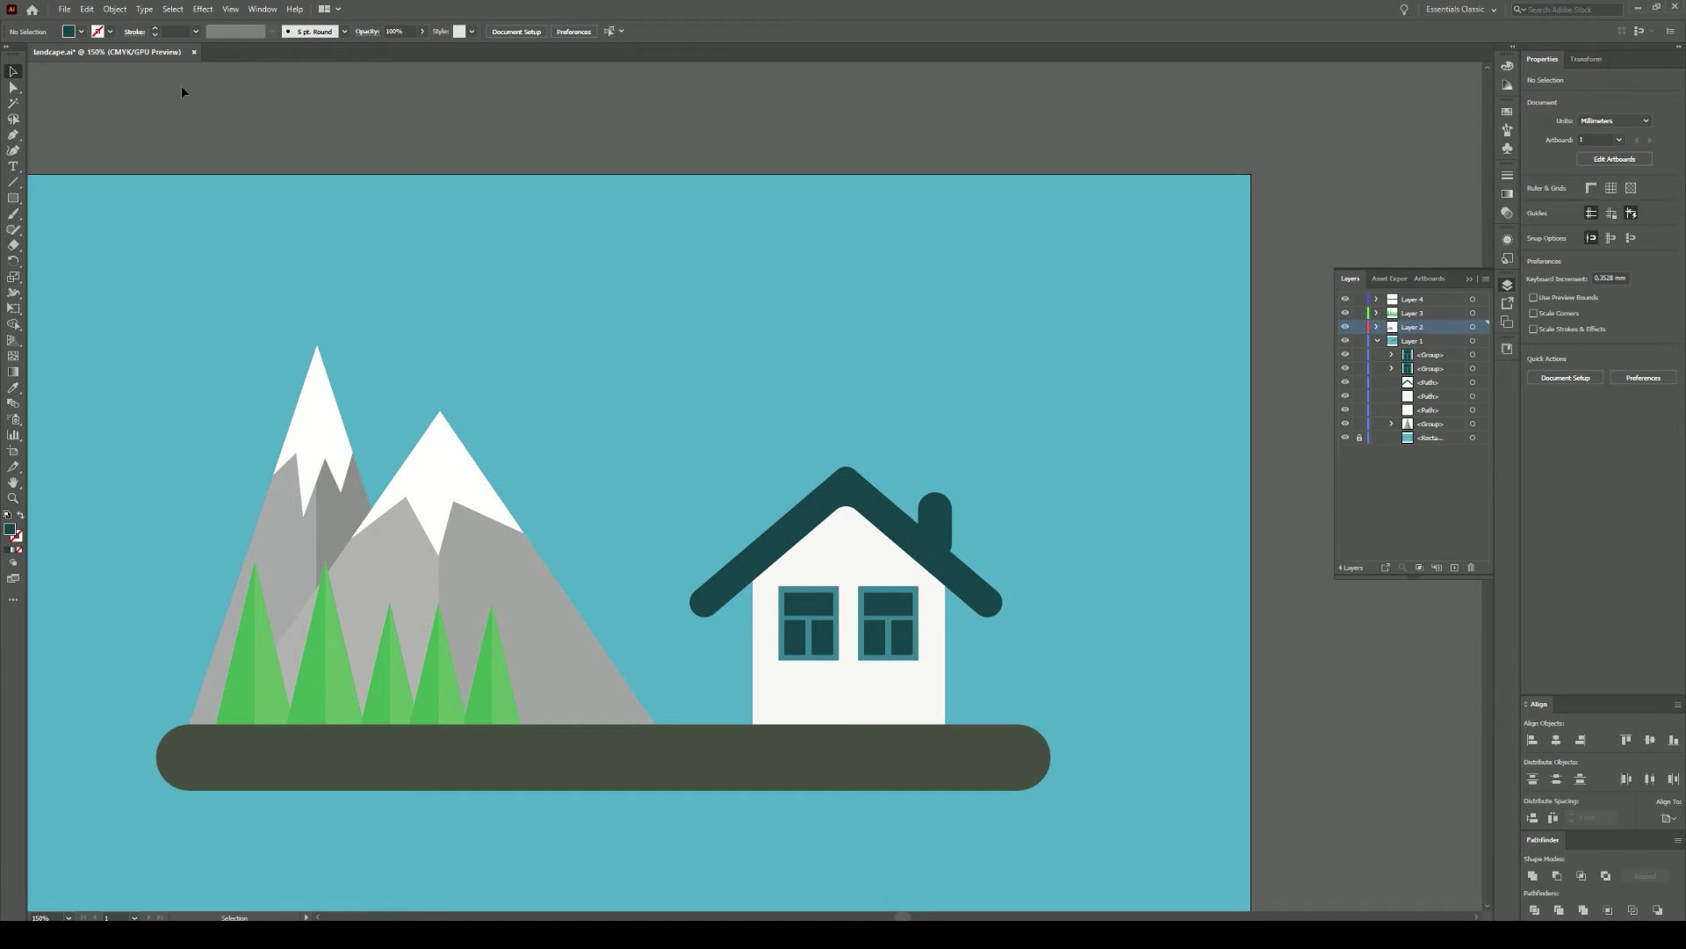
Step: Draw a trial dark pill post by the trees, then delete it
{"action": "left_click", "coordinate": [13, 198]}
{"action": "left_click_drag", "start_coordinate": [640, 636], "coordinate": [668, 720]}
{"action": "key", "text": "a"}
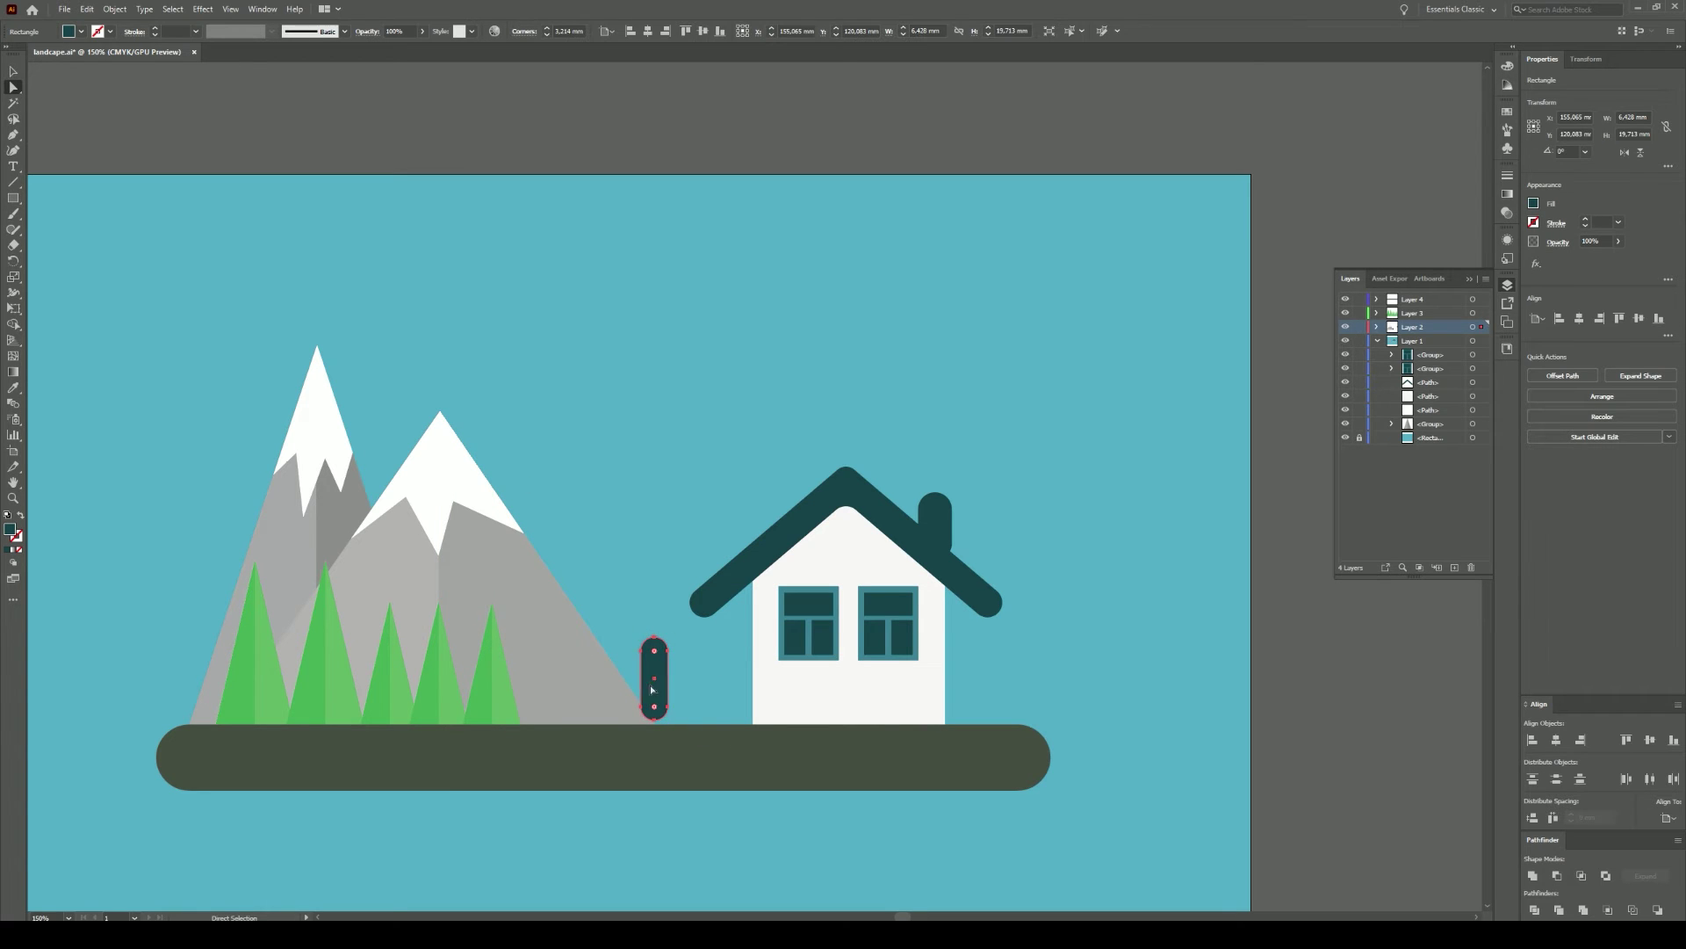
{"action": "mouse_move", "coordinate": [563, 666]}
{"action": "left_mouse_down"}
{"action": "mouse_move", "coordinate": [515, 670]}
{"action": "mouse_move", "coordinate": [534, 711]}
{"action": "left_mouse_up"}
{"action": "key", "text": "v"}
{"action": "key", "text": "Delete"}
{"action": "key", "text": "m"}
Step: Draw dark fence posts on the ground line with upper and lower rails across them
{"action": "scroll", "coordinate": [528, 708], "scroll_direction": "up", "scroll_amount": 3}
{"action": "left_click", "coordinate": [12, 70]}
{"action": "mouse_move", "coordinate": [514, 681]}
{"action": "left_mouse_down"}
{"action": "mouse_move", "coordinate": [496, 714]}
{"action": "mouse_move", "coordinate": [883, 716]}
{"action": "left_mouse_up"}
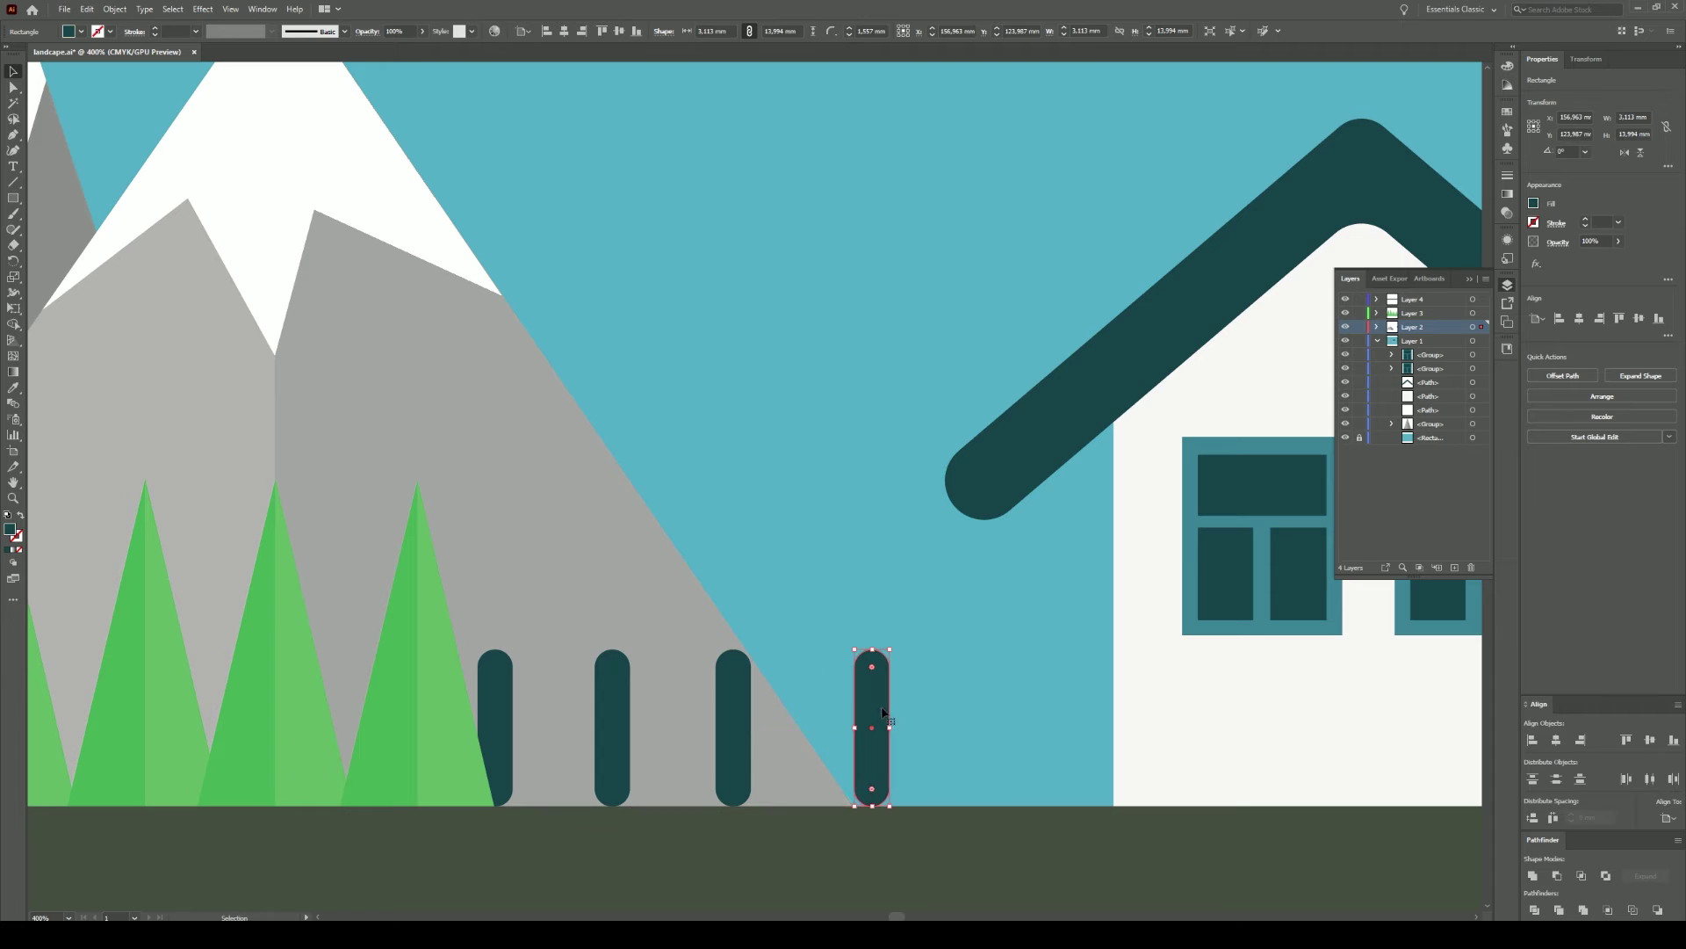
{"action": "key", "text": "m"}
{"action": "left_click_drag", "start_coordinate": [502, 695], "coordinate": [864, 700]}
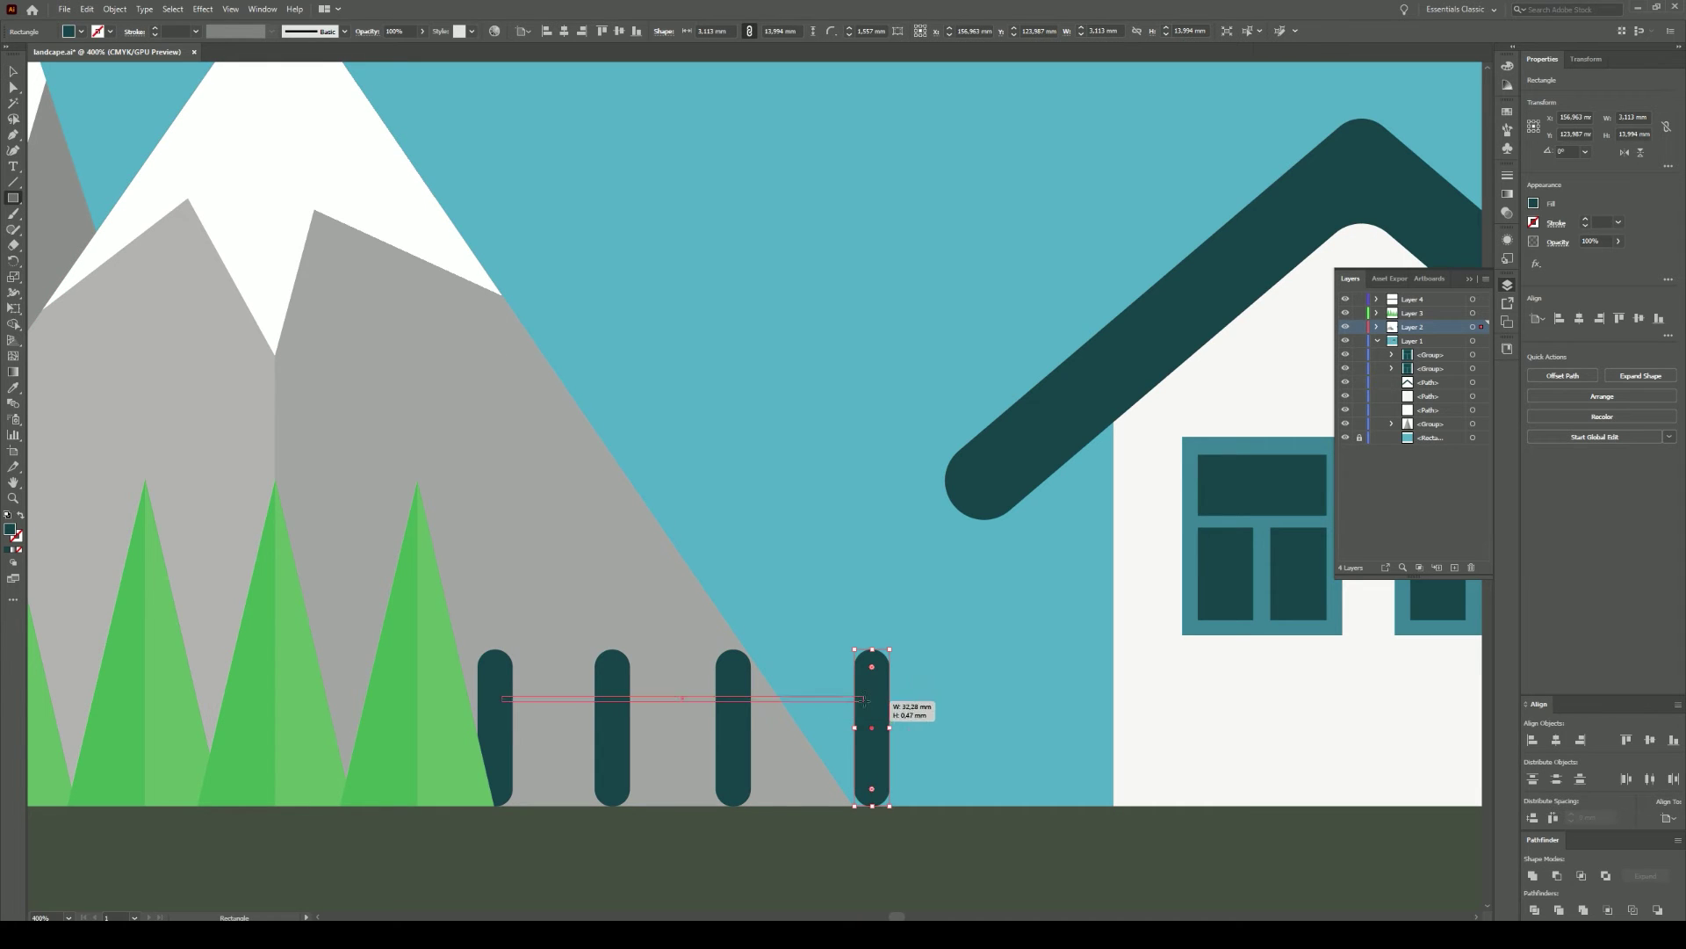
{"action": "left_click_drag", "start_coordinate": [571, 752], "coordinate": [866, 751]}
{"action": "key", "text": "v"}
{"action": "left_click", "coordinate": [761, 606]}
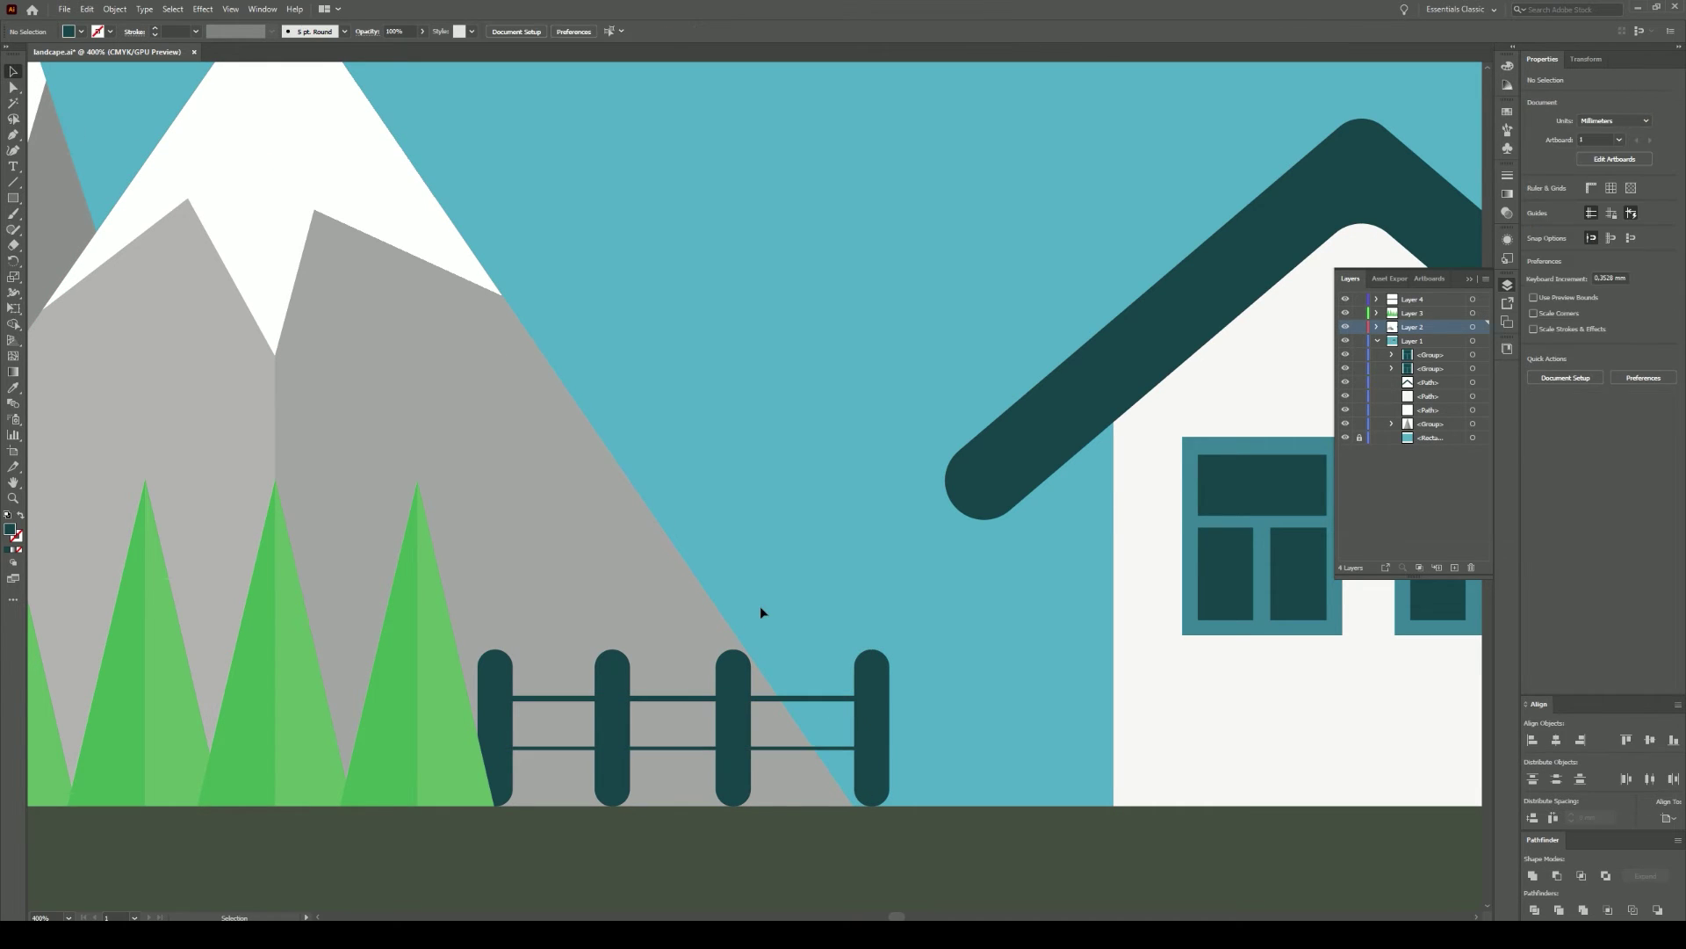
Step: Fully round the top corners of the first fence post
{"action": "scroll", "coordinate": [746, 607], "scroll_direction": "down", "scroll_amount": 1}
{"action": "scroll", "coordinate": [731, 617], "scroll_direction": "down", "scroll_amount": 1}
{"action": "scroll", "coordinate": [712, 619], "scroll_direction": "down", "scroll_amount": 1}
{"action": "scroll", "coordinate": [694, 716], "scroll_direction": "up", "scroll_amount": 4}
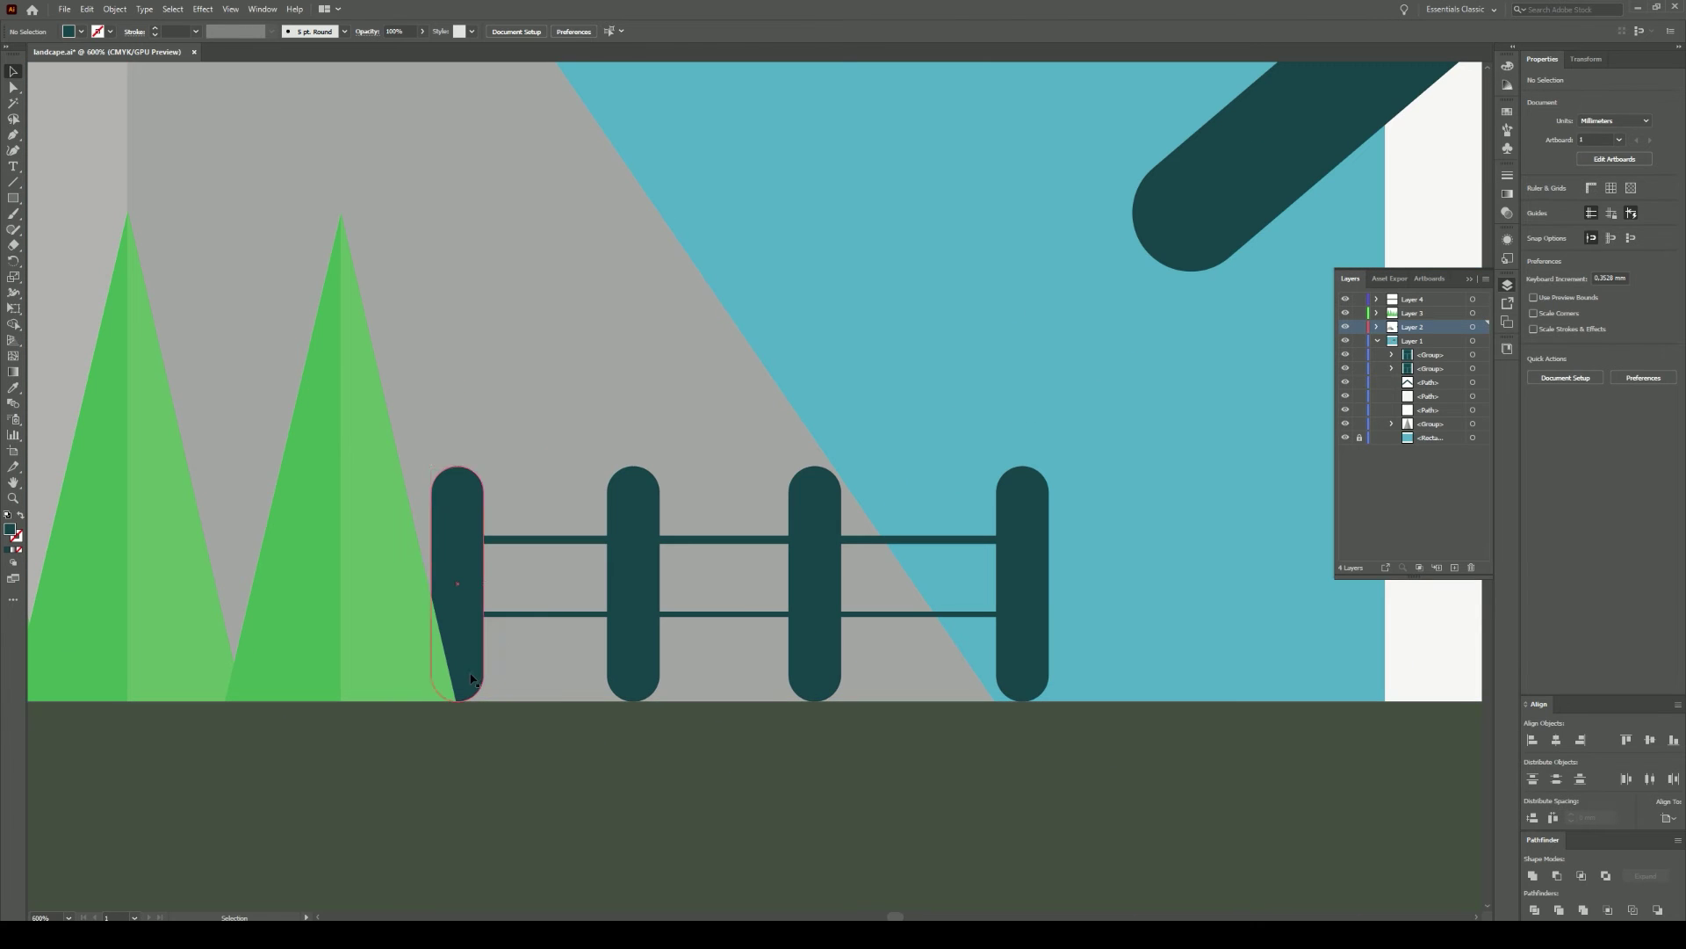
{"action": "left_click", "coordinate": [458, 678]}
{"action": "left_click_drag", "start_coordinate": [494, 708], "coordinate": [495, 708]}
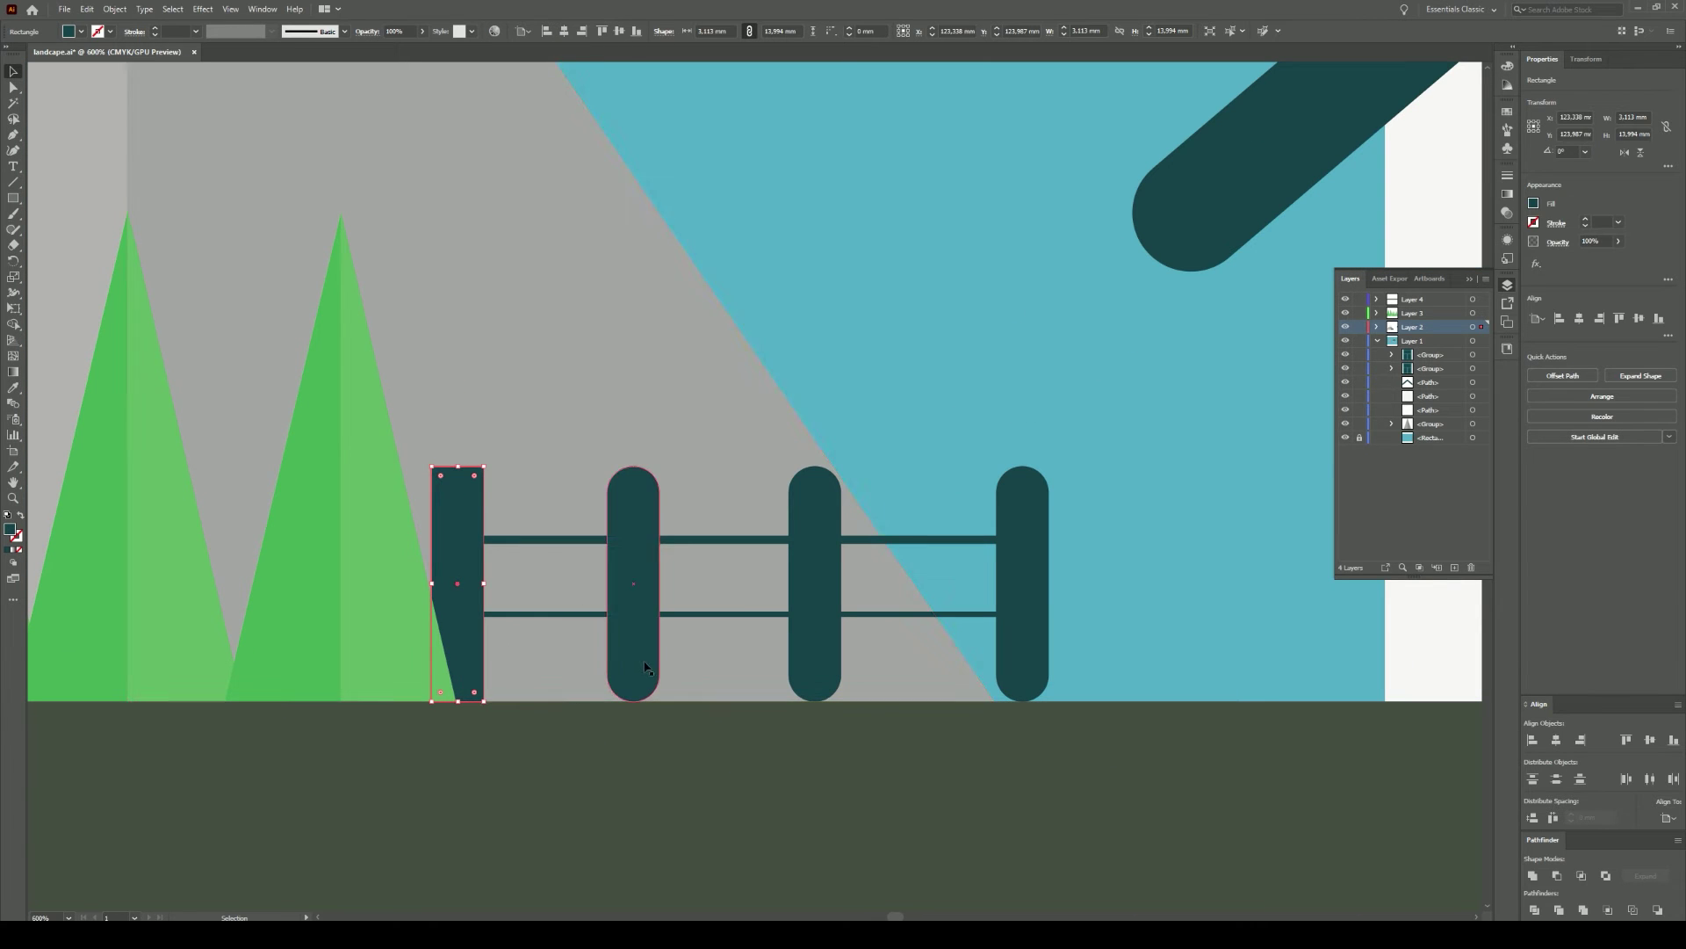
{"action": "left_click_drag", "start_coordinate": [474, 480], "coordinate": [471, 509]}
Step: Round the corners of the second, third and fourth fence posts
{"action": "left_click", "coordinate": [643, 694]}
{"action": "left_click_drag", "start_coordinate": [677, 725], "coordinate": [677, 724]}
{"action": "left_click", "coordinate": [815, 679]}
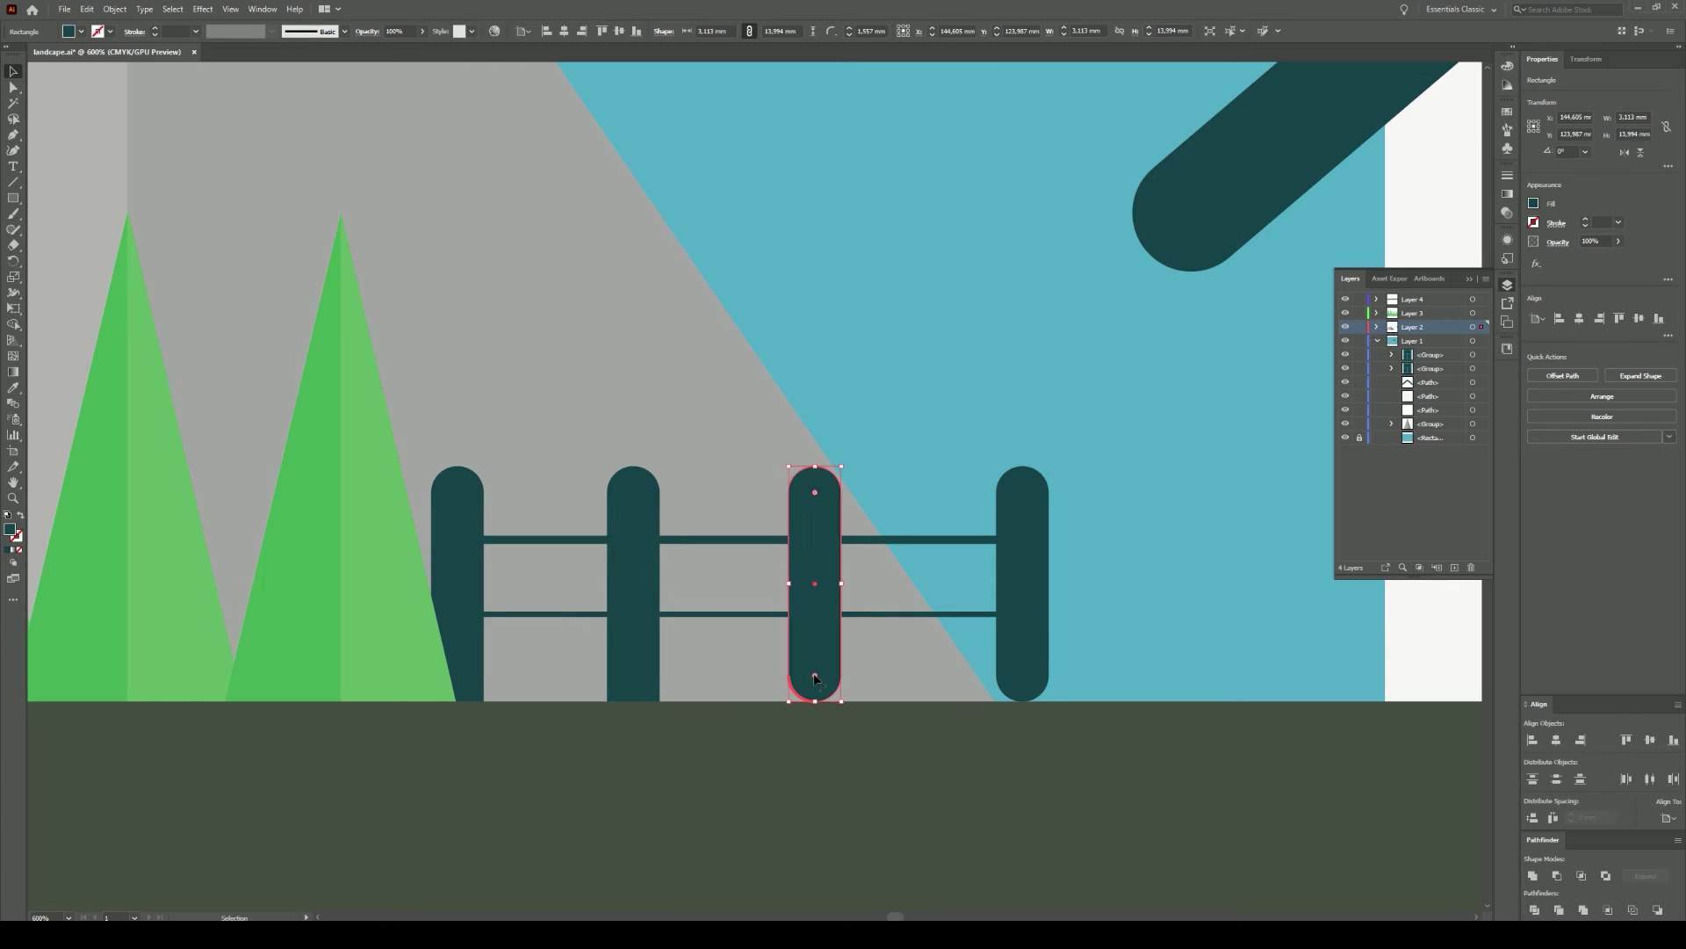
{"action": "left_click_drag", "start_coordinate": [856, 729], "coordinate": [856, 729]}
{"action": "left_click", "coordinate": [1022, 668]}
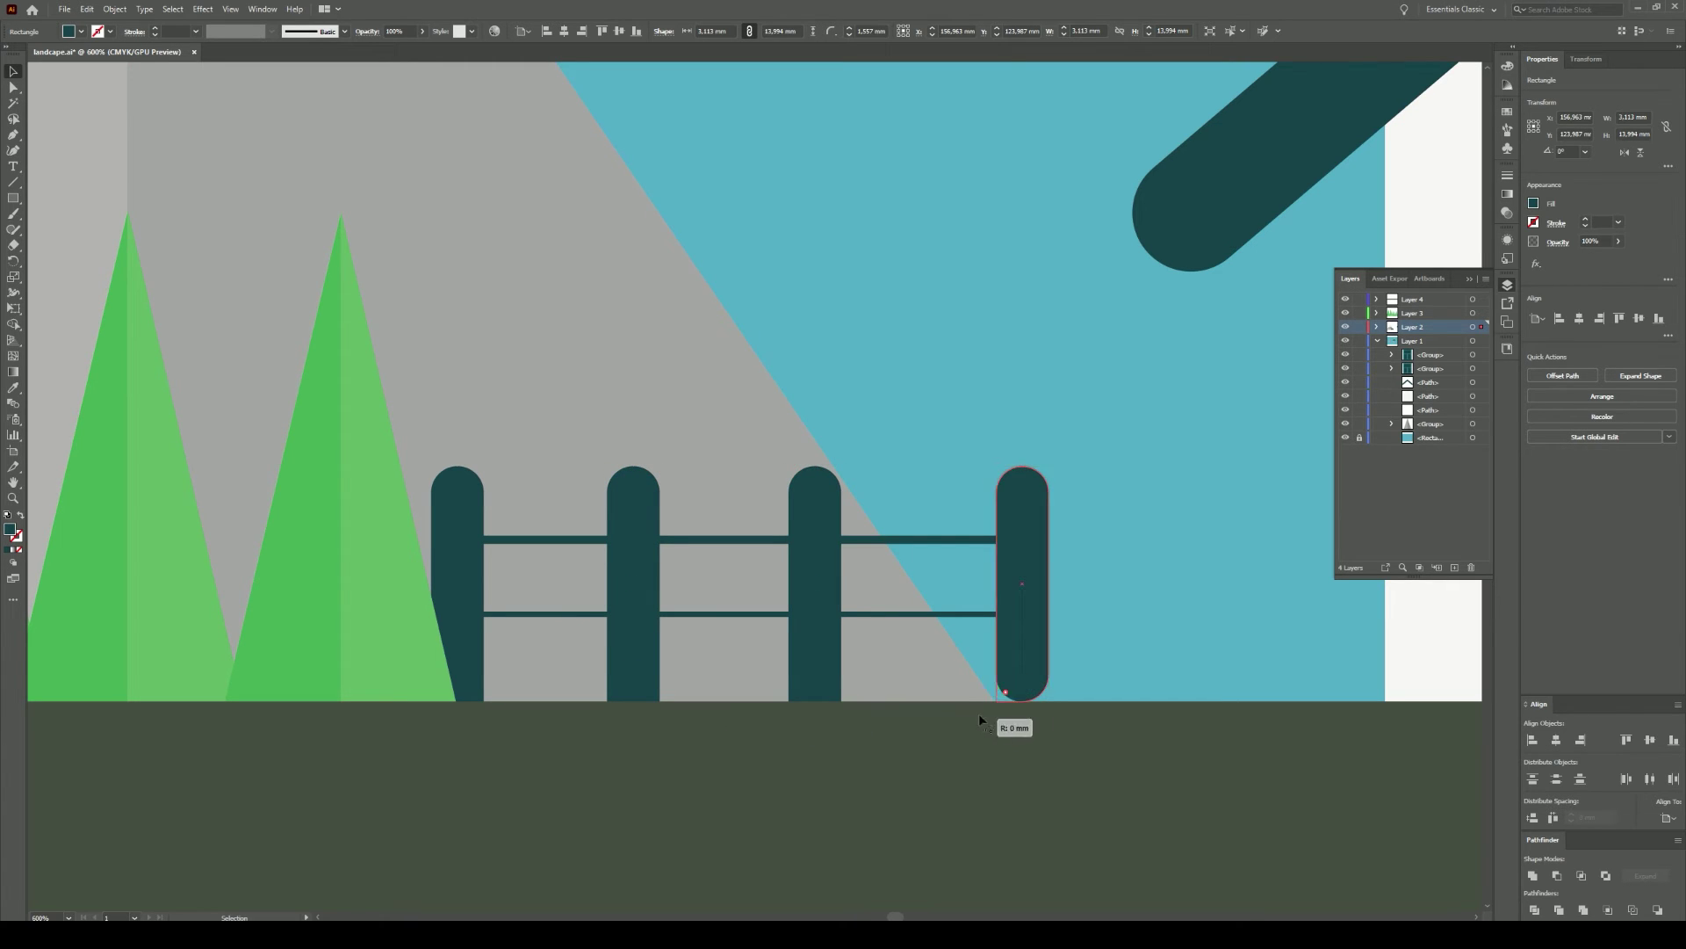
{"action": "left_click_drag", "start_coordinate": [978, 718], "coordinate": [978, 719]}
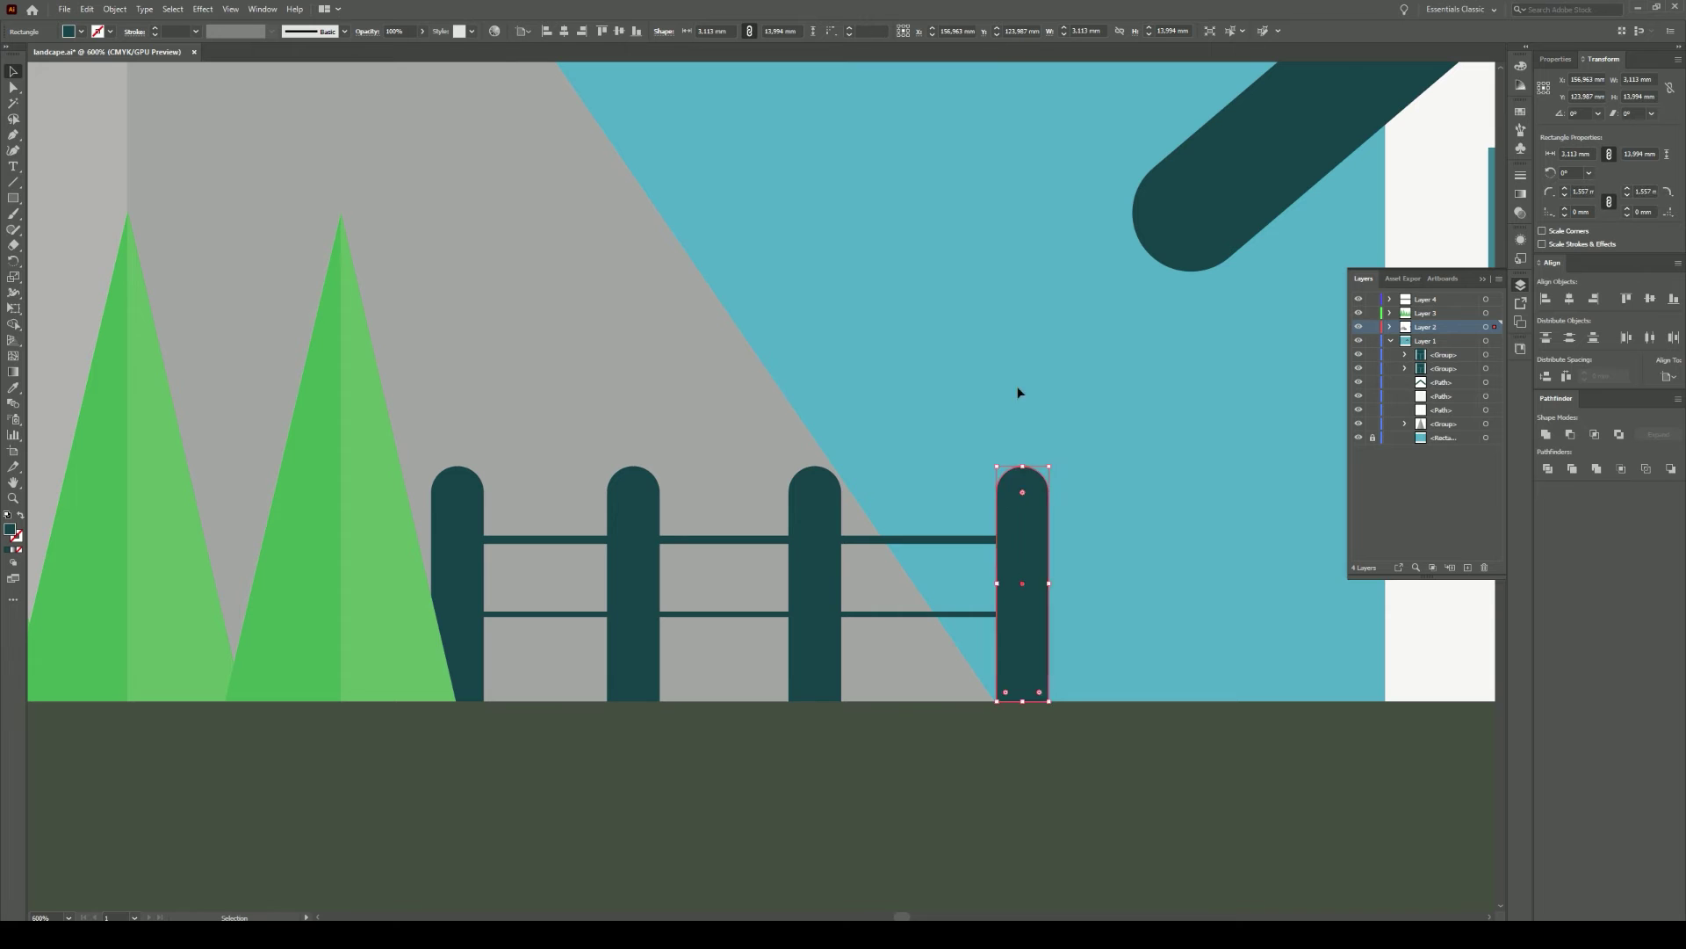
{"action": "left_click", "coordinate": [1019, 392]}
{"action": "scroll", "coordinate": [789, 619], "scroll_direction": "down", "scroll_amount": 4}
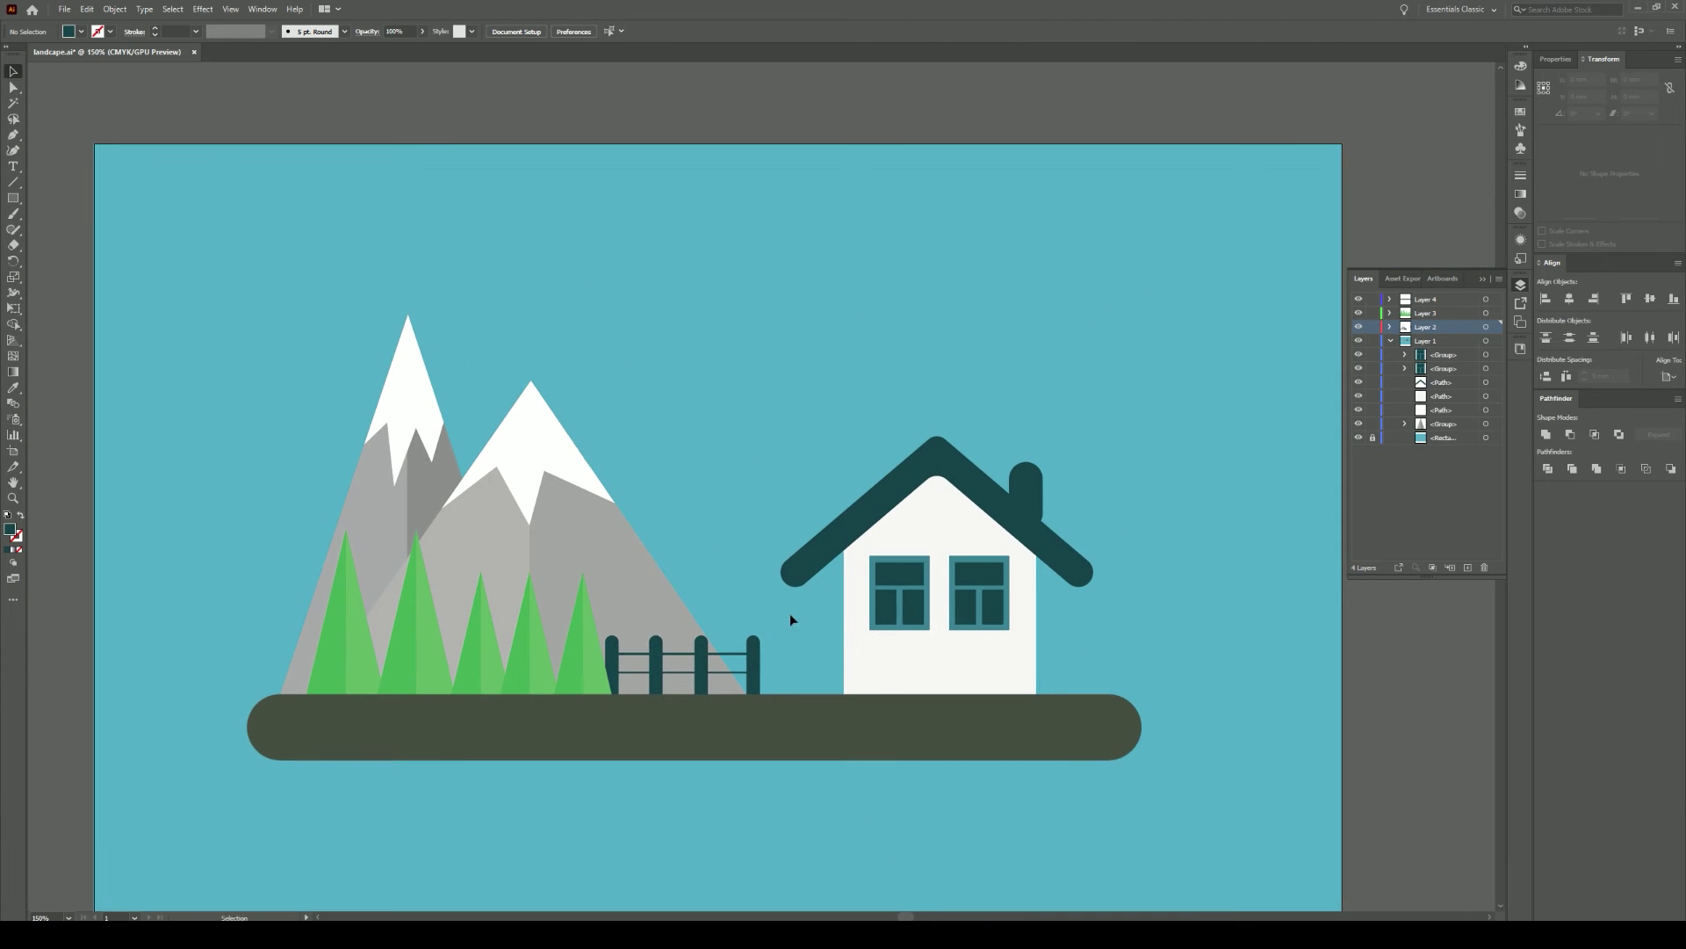
Step: Build a white cloud by merging a rounded rectangle base with a circle
{"action": "left_click_drag", "start_coordinate": [14, 200], "coordinate": [70, 216]}
{"action": "left_click_drag", "start_coordinate": [668, 284], "coordinate": [835, 343]}
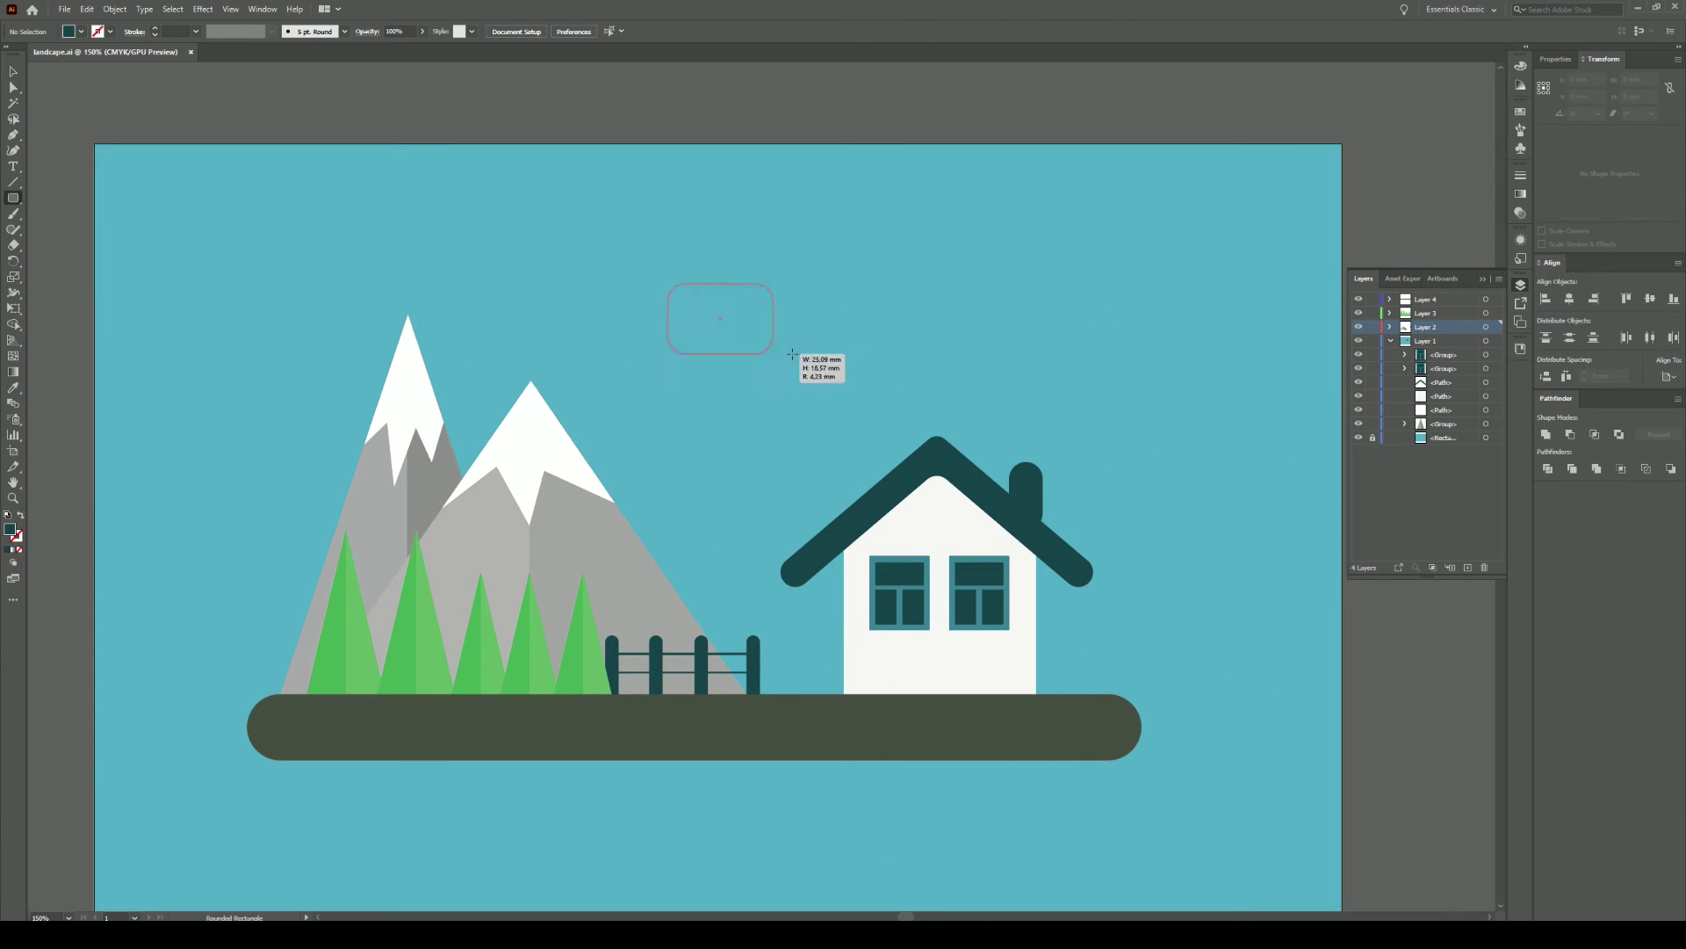
{"action": "left_click_drag", "start_coordinate": [14, 200], "coordinate": [70, 232]}
{"action": "left_click_drag", "start_coordinate": [712, 216], "coordinate": [805, 310]}
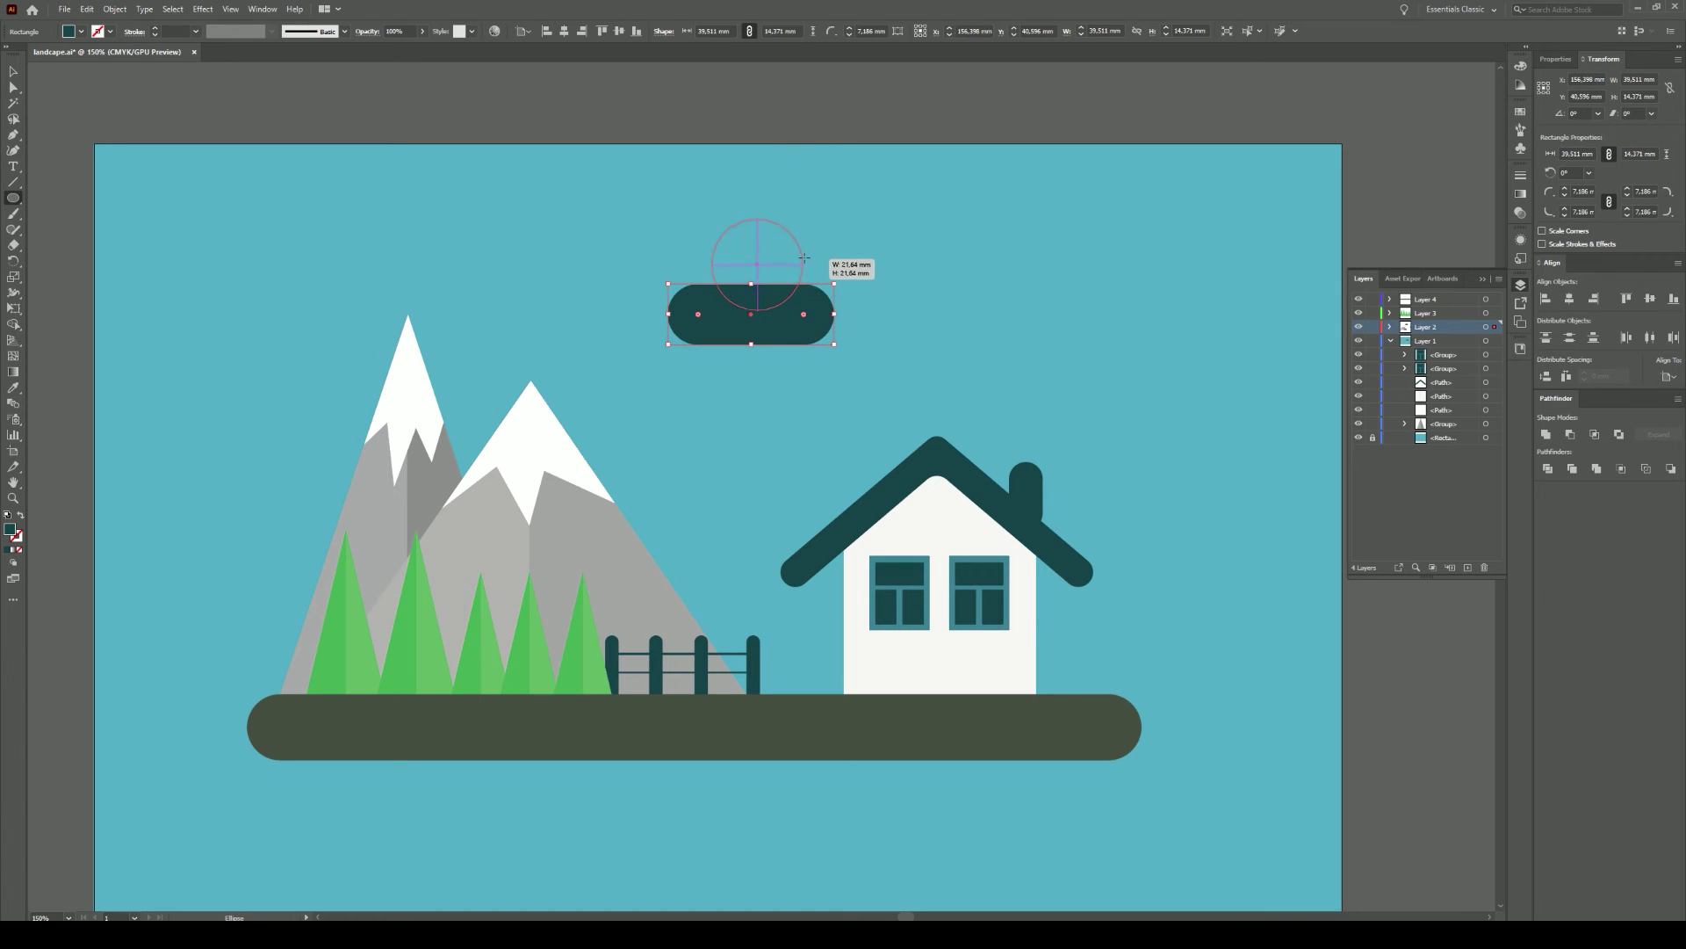
{"action": "mouse_move", "coordinate": [783, 249]}
{"action": "left_mouse_down"}
{"action": "mouse_move", "coordinate": [771, 277]}
{"action": "mouse_move", "coordinate": [804, 239]}
{"action": "left_mouse_up"}
{"action": "left_click", "coordinate": [822, 316], "text": "shift"}
{"action": "left_click", "coordinate": [1573, 470]}
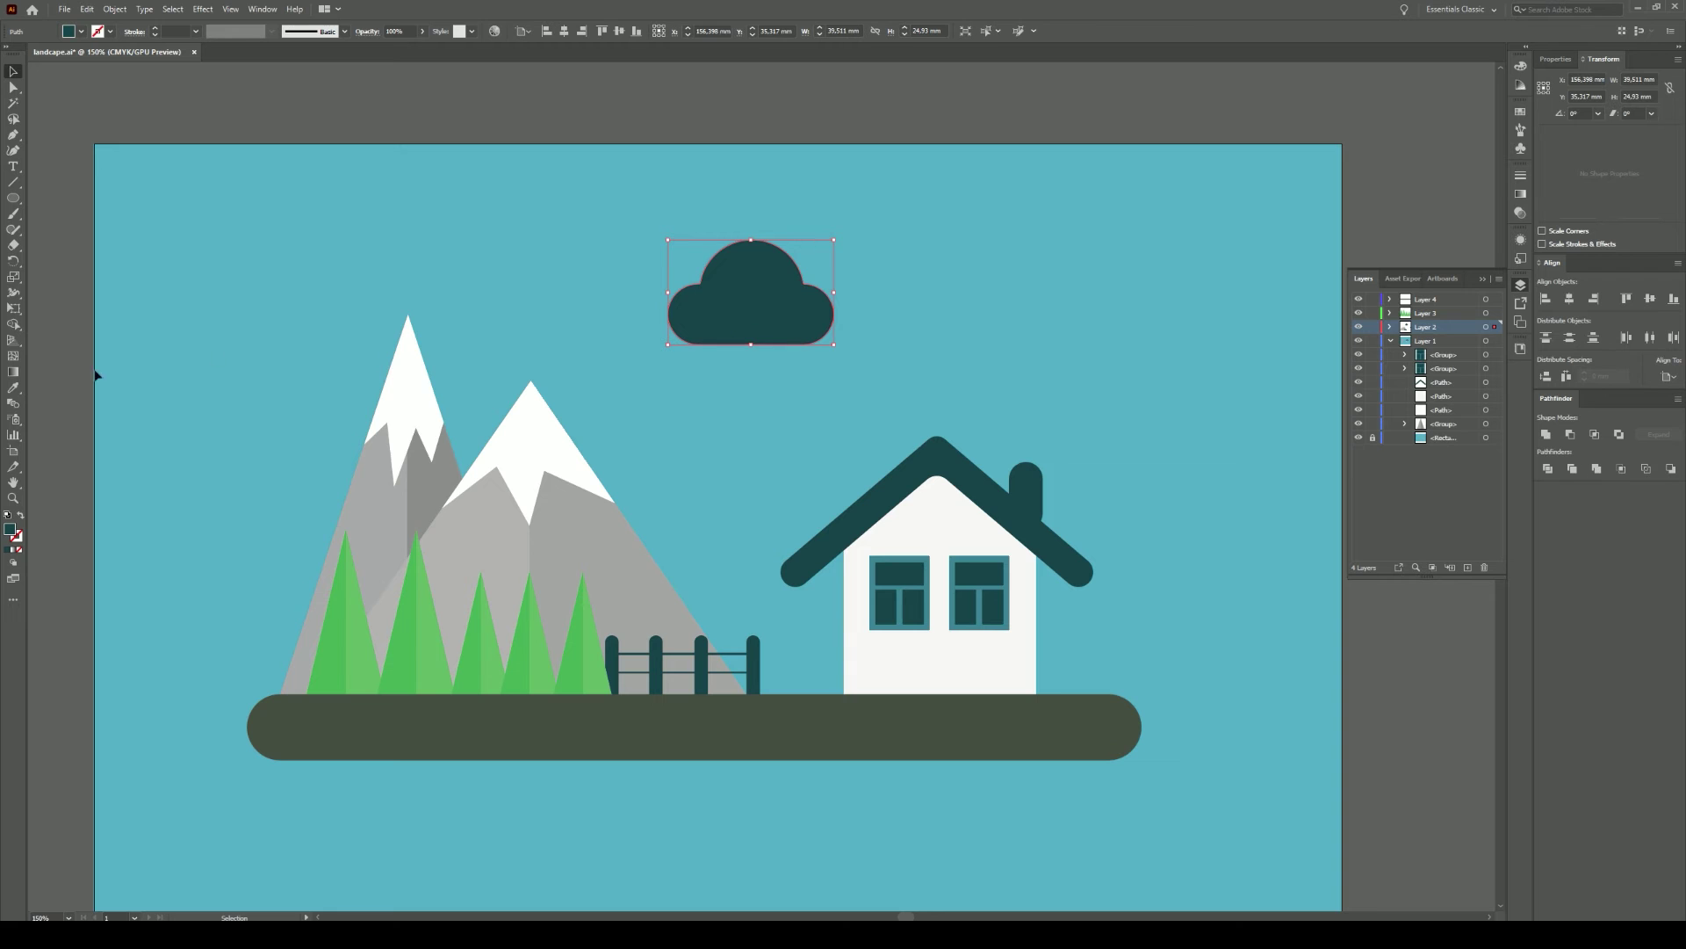
{"action": "double_click", "coordinate": [10, 529]}
{"action": "left_click", "coordinate": [434, 400]}
Step: Copy the cloud elsewhere in the sky and shrink the copies to different sizes
{"action": "mouse_move", "coordinate": [833, 239]}
{"action": "left_mouse_down"}
{"action": "mouse_move", "coordinate": [736, 332]}
{"action": "mouse_move", "coordinate": [882, 371]}
{"action": "mouse_move", "coordinate": [1010, 264]}
{"action": "mouse_move", "coordinate": [1043, 263]}
{"action": "mouse_move", "coordinate": [1032, 274]}
{"action": "left_mouse_up"}
{"action": "left_click", "coordinate": [650, 320]}
{"action": "left_click_drag", "start_coordinate": [700, 272], "coordinate": [669, 295]}
{"action": "left_click", "coordinate": [870, 283]}
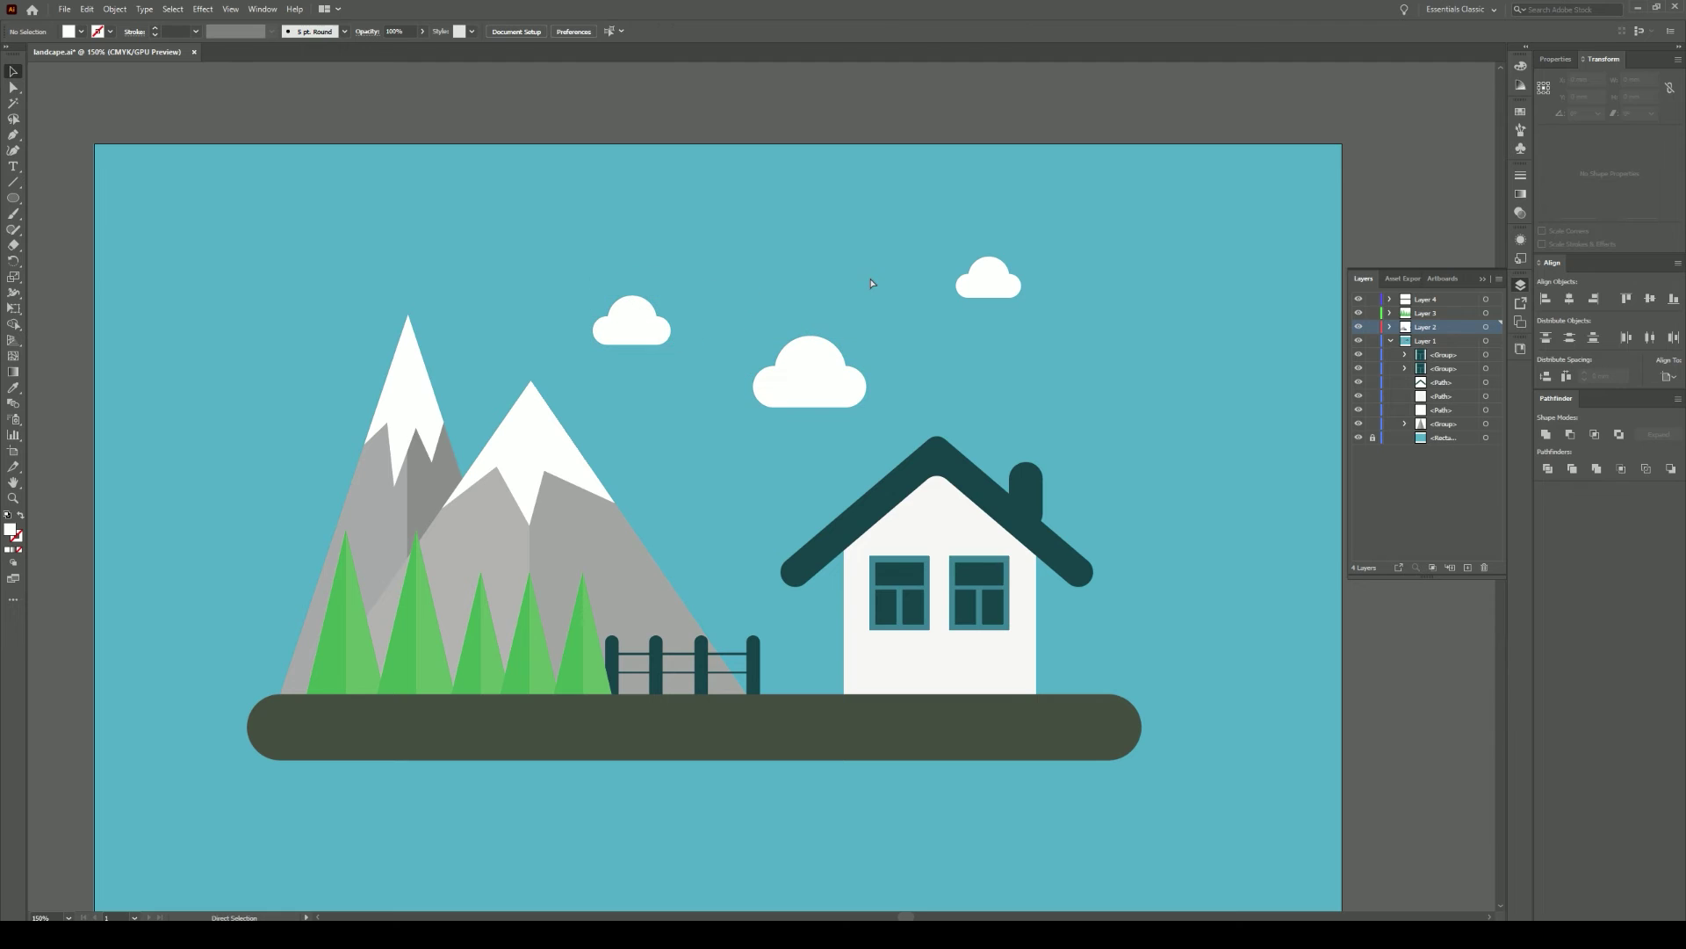
Step: Shrink the house windows
{"action": "left_click", "coordinate": [979, 584]}
{"action": "mouse_move", "coordinate": [1010, 630]}
{"action": "left_mouse_down"}
{"action": "mouse_move", "coordinate": [980, 630]}
{"action": "mouse_move", "coordinate": [996, 591]}
{"action": "left_mouse_up"}
{"action": "left_click", "coordinate": [965, 591]}
Step: Duplicate the roof slightly lower and Divide it with the house body
{"action": "left_click", "coordinate": [1159, 583]}
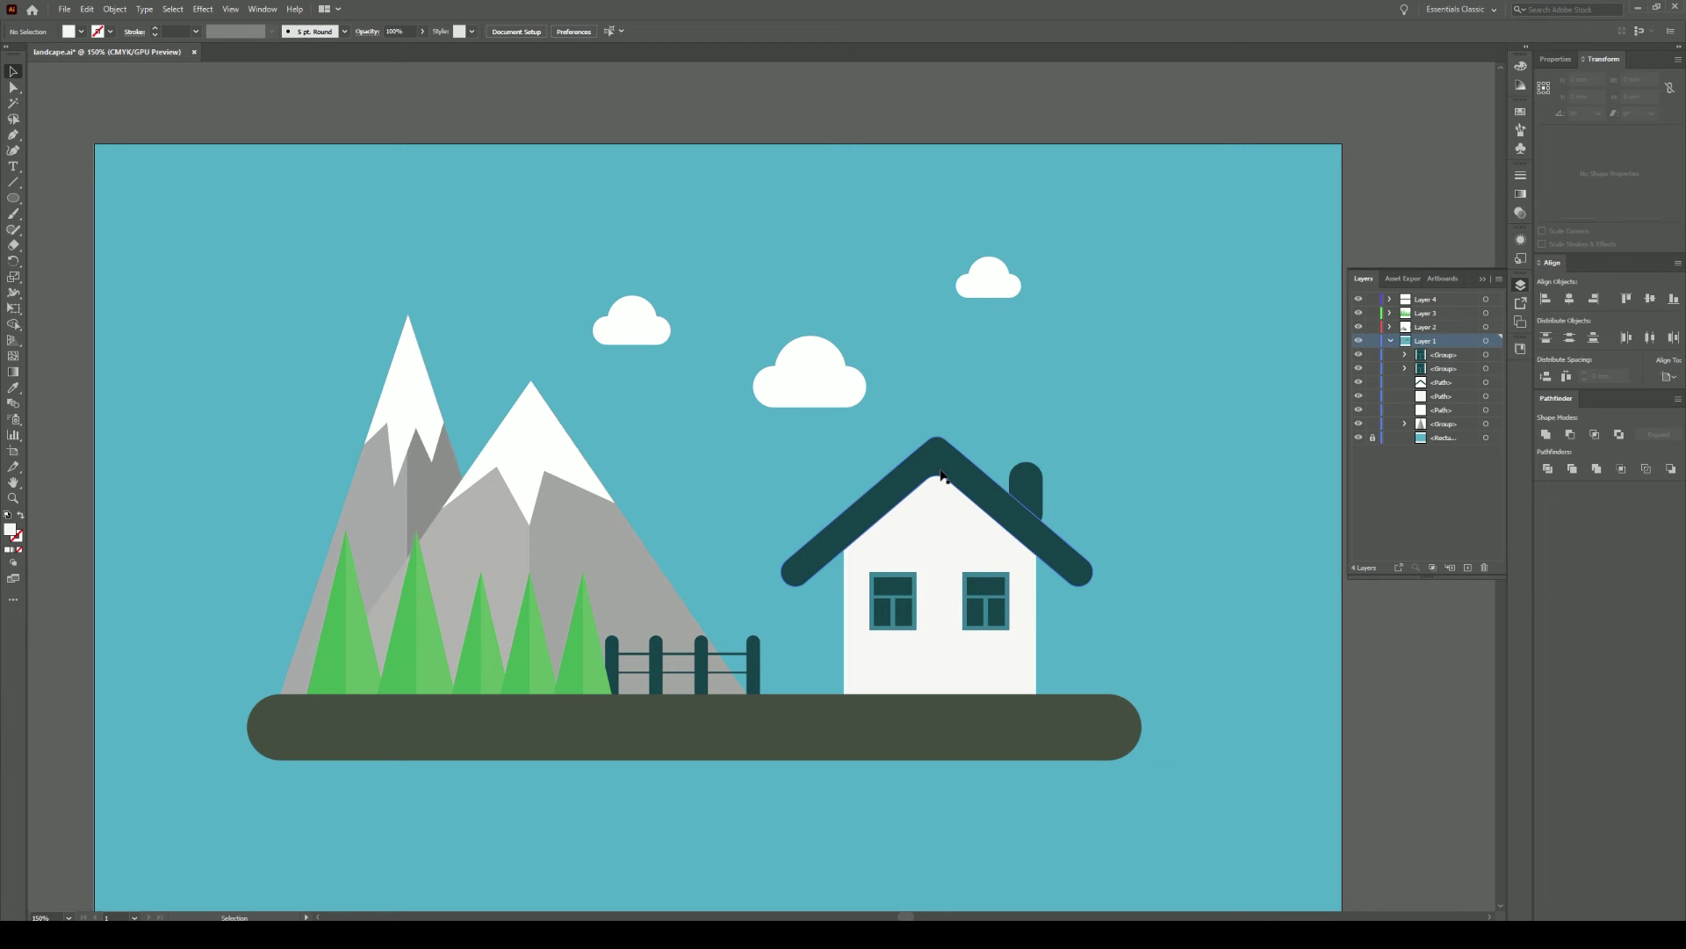
{"action": "left_click_drag", "start_coordinate": [941, 475], "coordinate": [941, 496]}
{"action": "left_click", "coordinate": [966, 558], "text": "shift"}
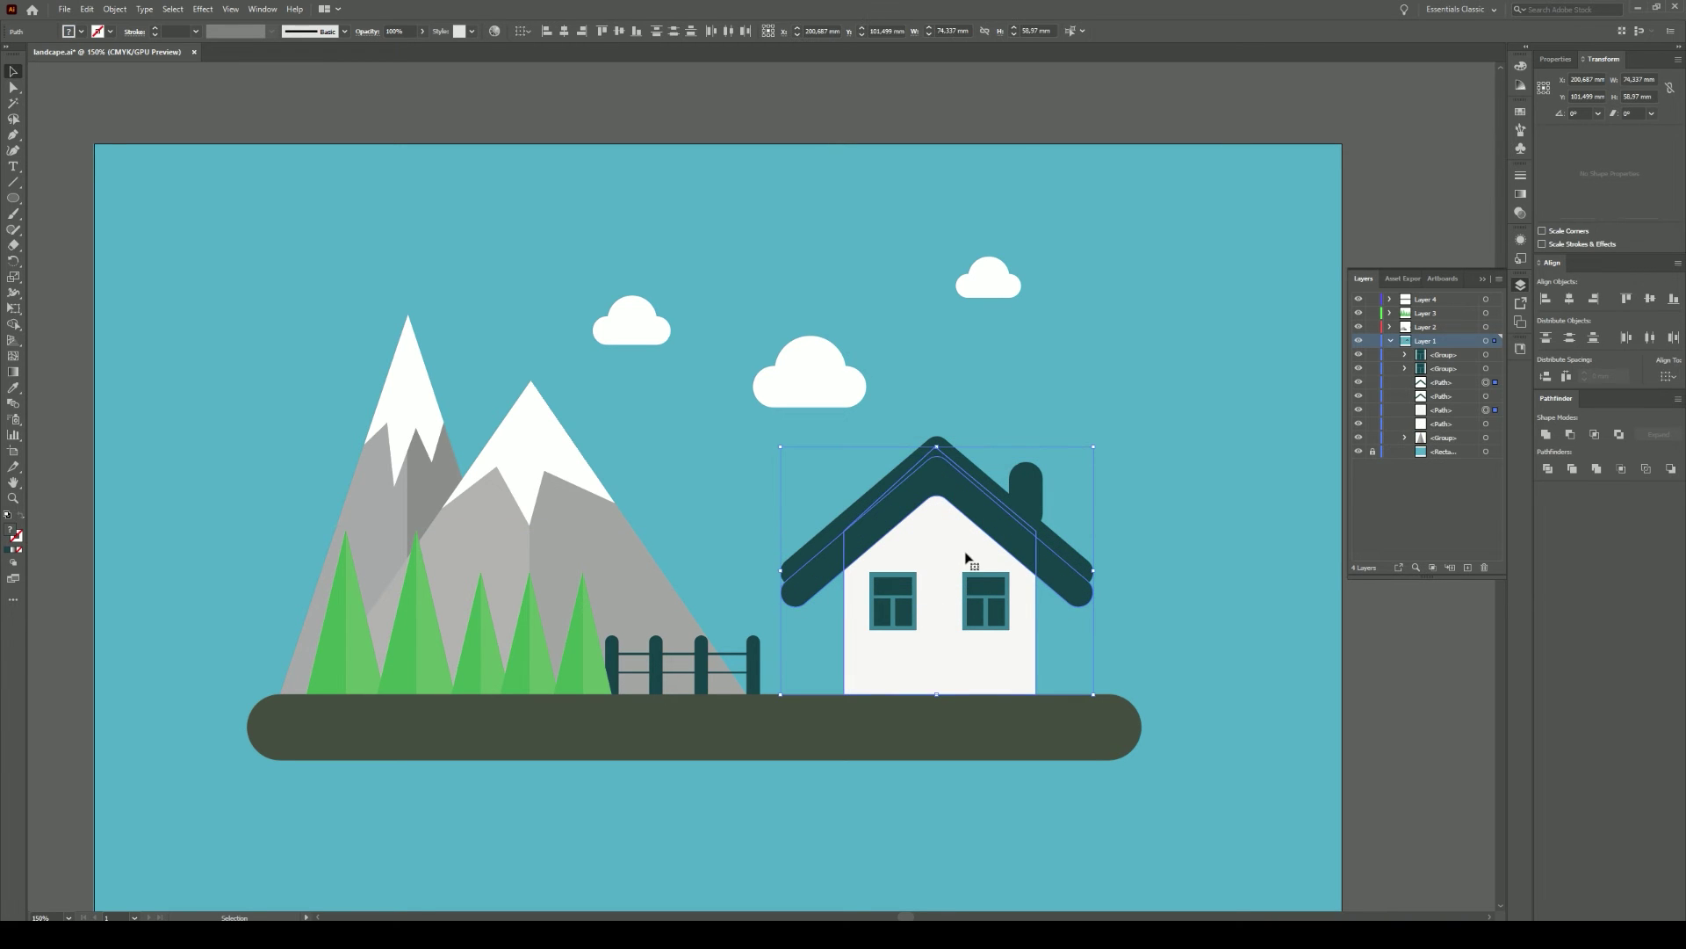
{"action": "left_click", "coordinate": [1569, 469]}
{"action": "key", "text": "a"}
{"action": "key", "text": "ctrl+plus"}
{"action": "key", "text": "ctrl+plus"}
{"action": "key", "text": "ctrl+plus"}
{"action": "key", "text": "ctrl+shift+a"}
Step: Fill the inner roof band light grey and bring the dark roof to the front
{"action": "left_click", "coordinate": [1085, 445]}
{"action": "double_click", "coordinate": [9, 528]}
{"action": "left_click", "coordinate": [122, 432]}
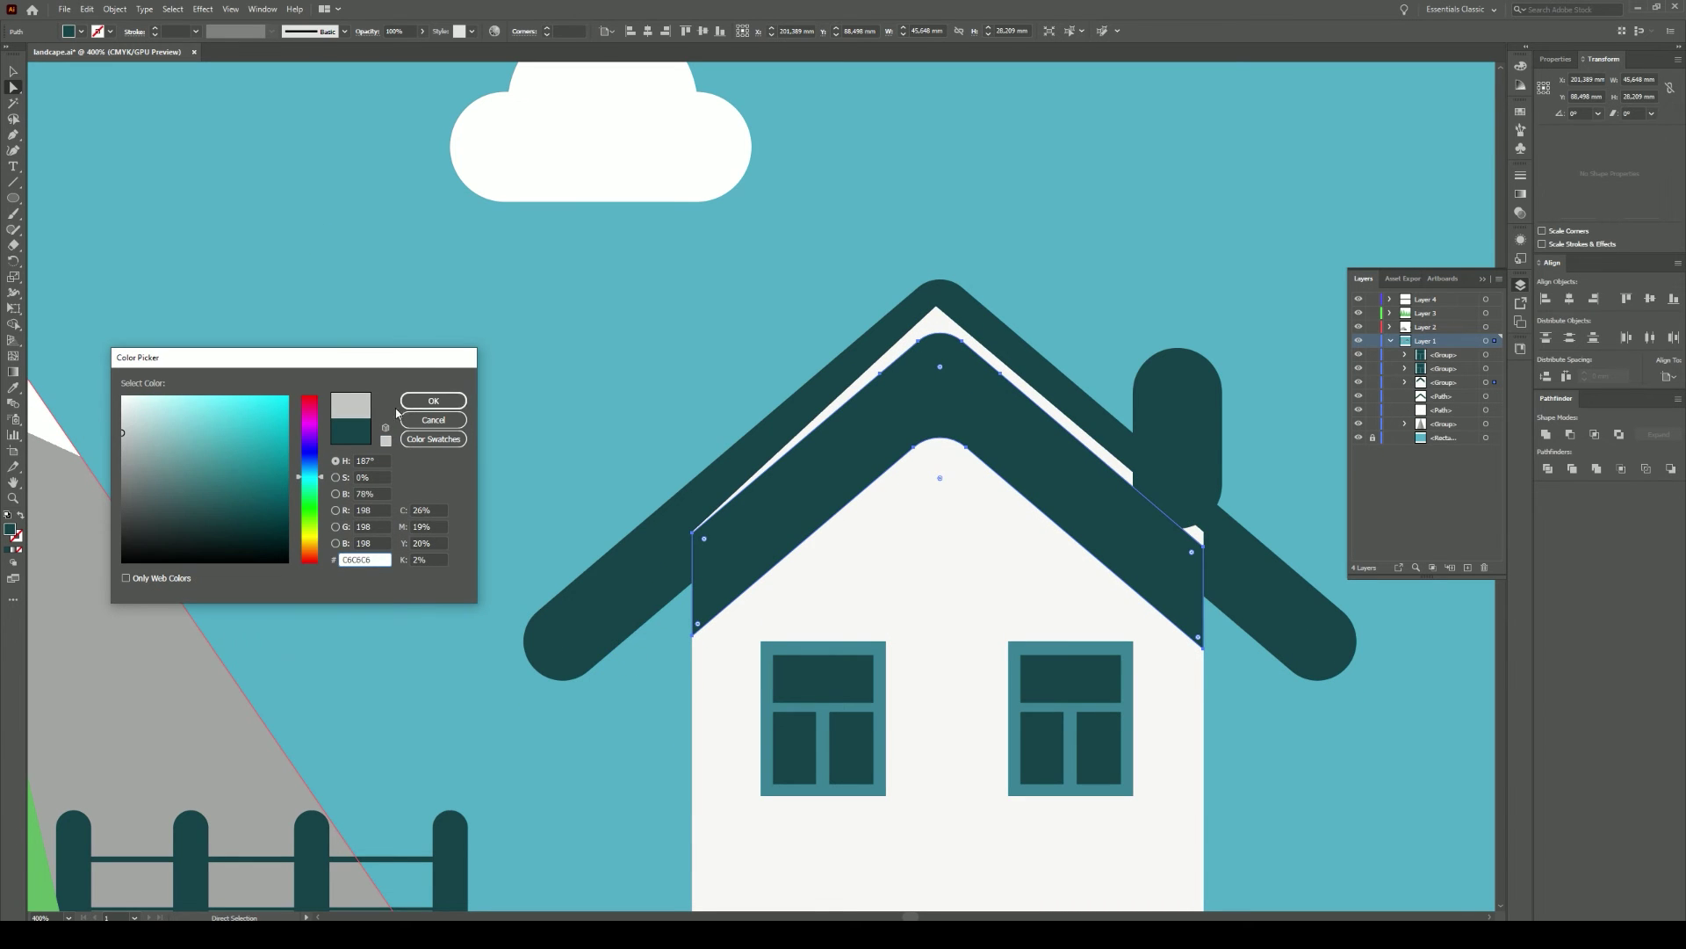
{"action": "key", "text": "Return"}
{"action": "left_click", "coordinate": [790, 421]}
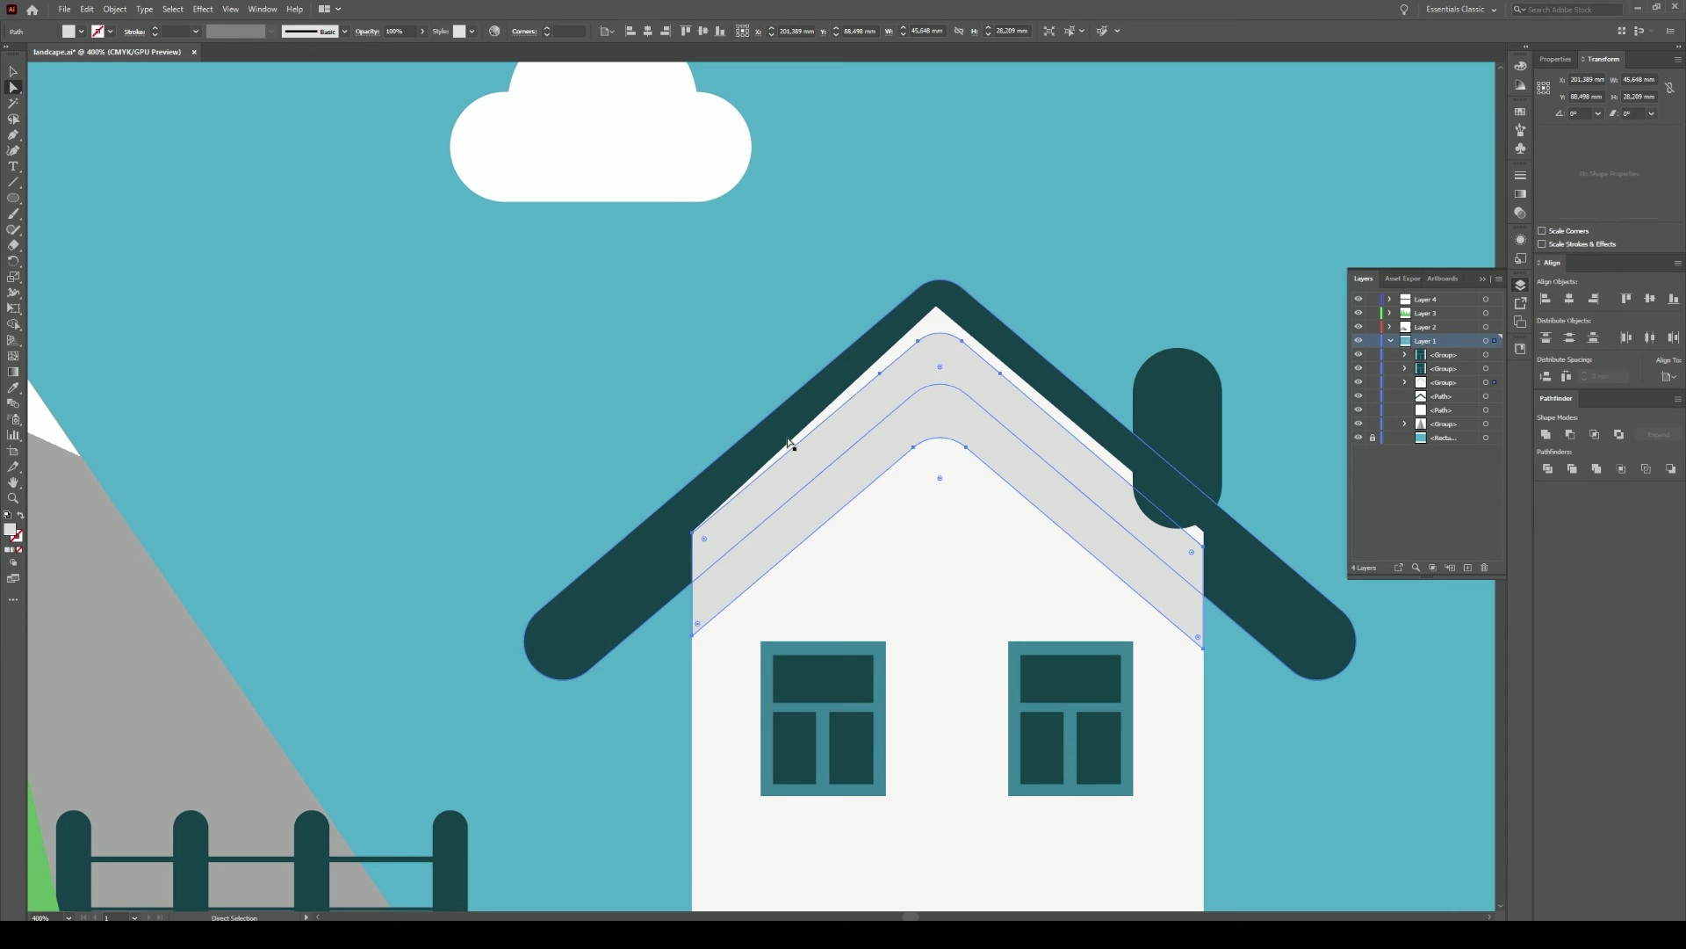
{"action": "right_click", "coordinate": [645, 587]}
{"action": "left_click", "coordinate": [843, 801]}
Step: Lengthen the chimney downward and tuck it behind the roof
{"action": "left_click", "coordinate": [967, 546]}
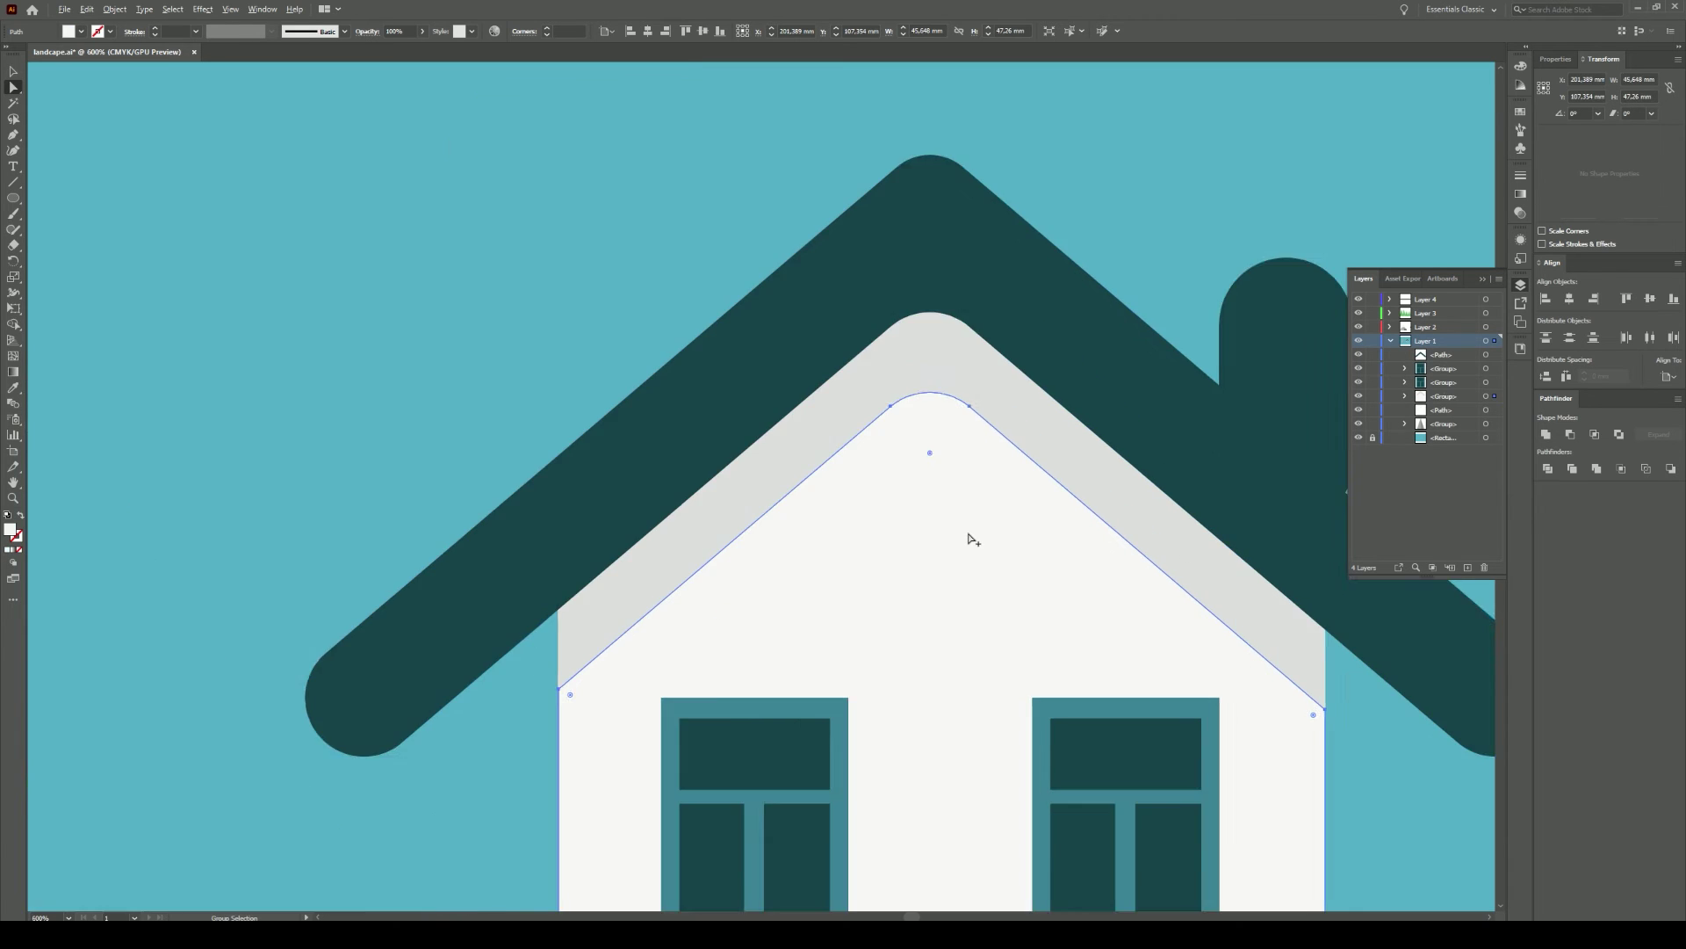
{"action": "left_click", "coordinate": [1204, 445]}
{"action": "key", "text": "v"}
{"action": "left_click_drag", "start_coordinate": [1180, 527], "coordinate": [1180, 547]}
{"action": "key", "text": "ctrl+shift+a"}
{"action": "left_click", "coordinate": [1186, 466]}
Step: Confirm the grey roof underside colour and check the shading by toggling the dark roof
{"action": "scroll", "coordinate": [1295, 772], "scroll_direction": "down", "scroll_amount": 3}
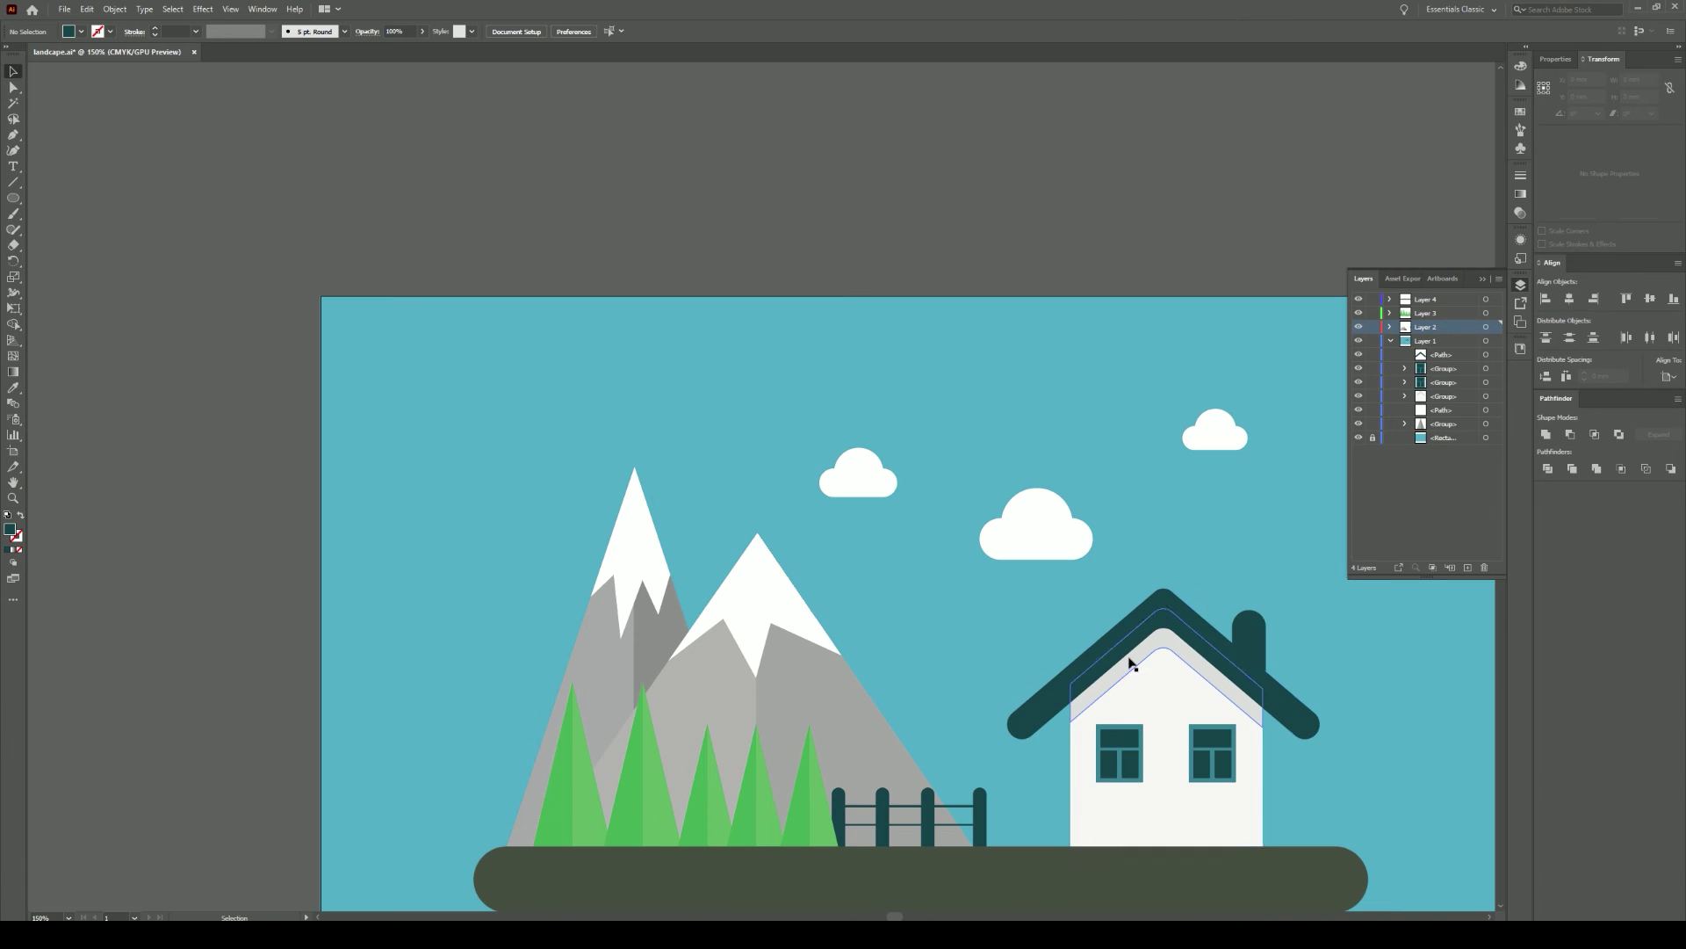
{"action": "key", "text": "a"}
{"action": "left_click", "coordinate": [1124, 661]}
{"action": "double_click", "coordinate": [10, 530]}
{"action": "left_click", "coordinate": [441, 419]}
{"action": "left_click_drag", "start_coordinate": [1172, 617], "coordinate": [883, 486]}
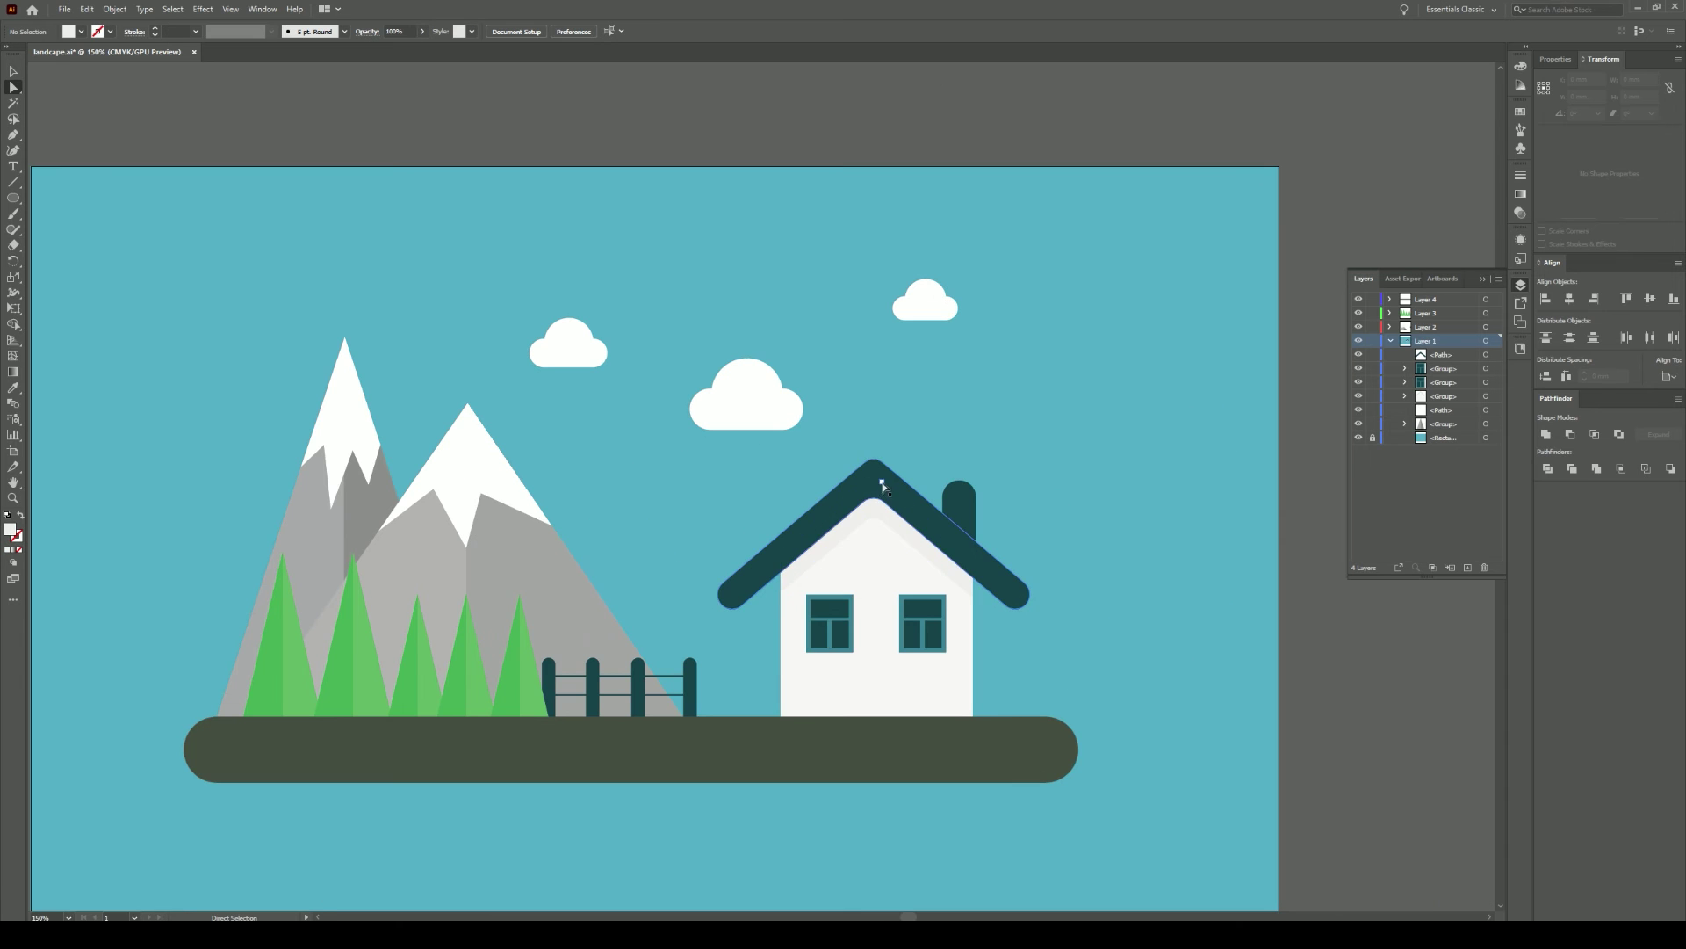
{"action": "left_click", "coordinate": [1359, 354]}
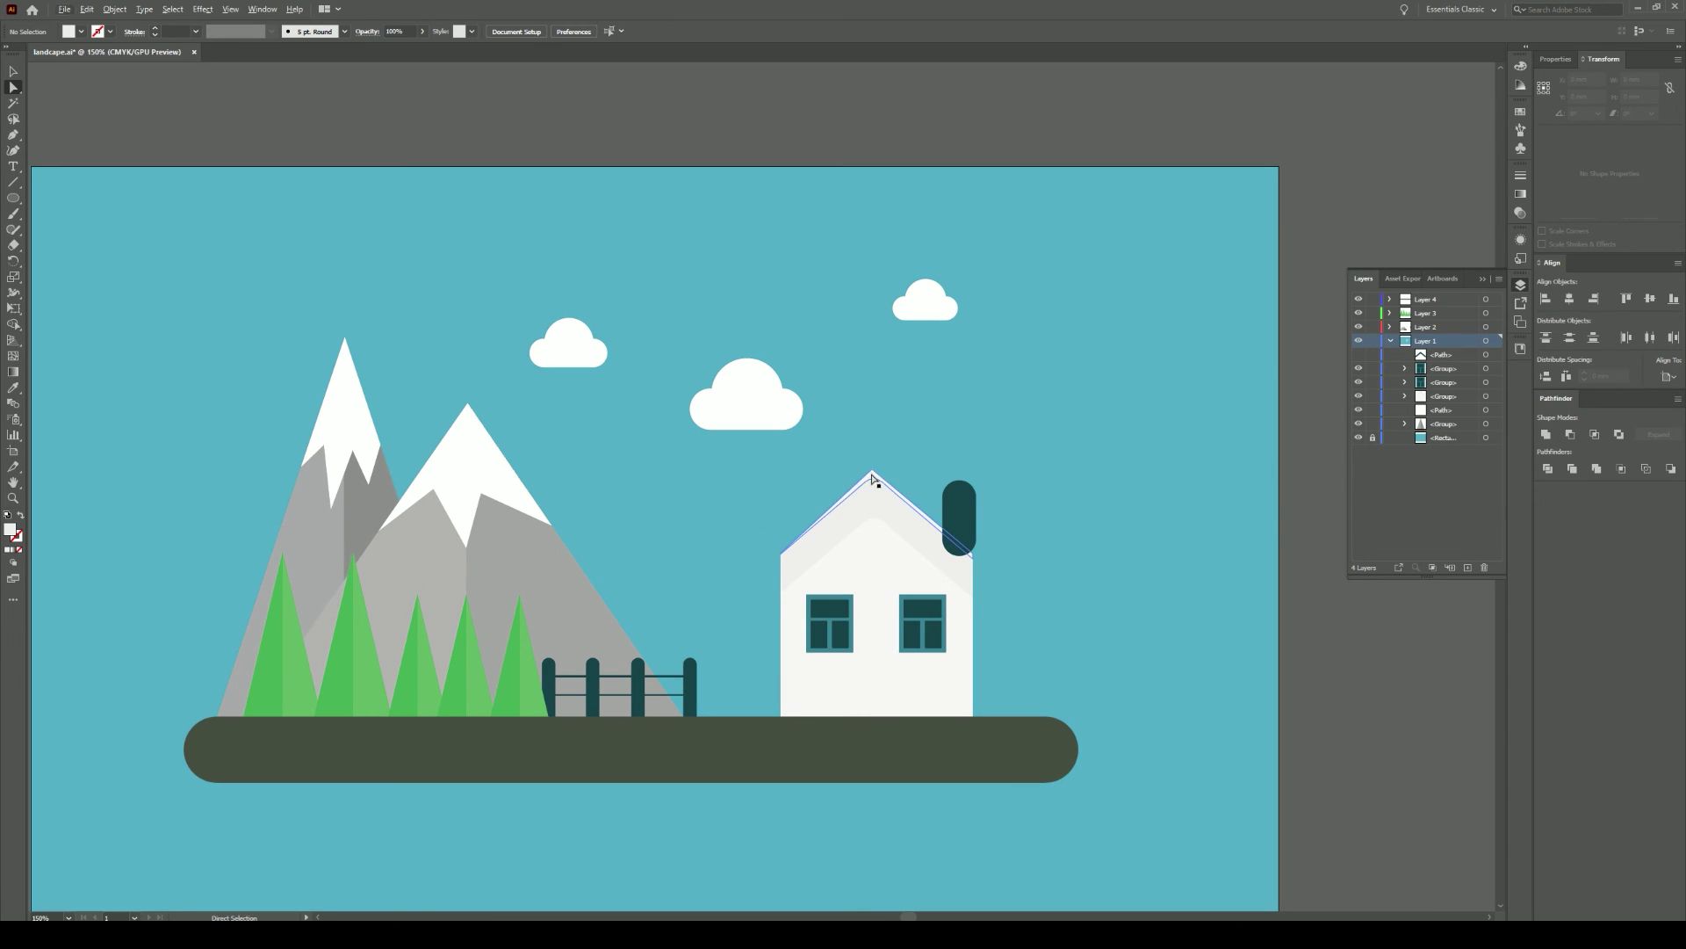
{"action": "left_click", "coordinate": [1358, 354]}
{"action": "left_click_drag", "start_coordinate": [702, 126], "coordinate": [810, 138]}
{"action": "left_click", "coordinate": [1486, 438]}
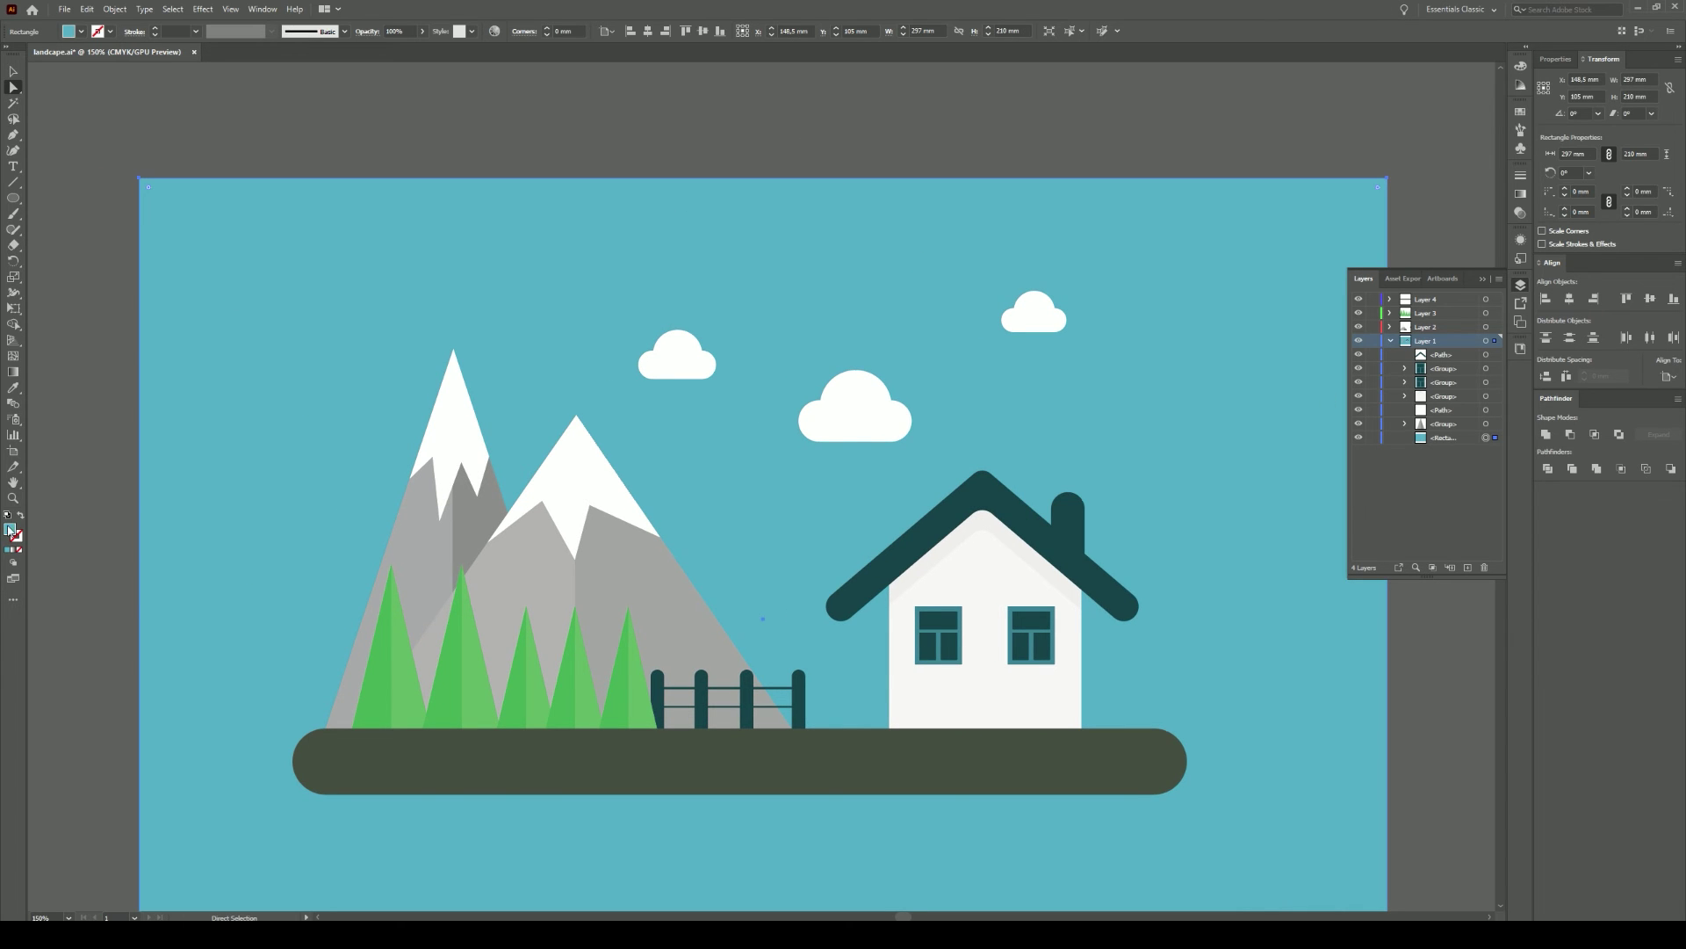
Step: Change the background to light blue and save the illustration
{"action": "double_click", "coordinate": [9, 529]}
{"action": "left_click", "coordinate": [192, 409]}
{"action": "left_click", "coordinate": [444, 400]}
{"action": "key", "text": "ctrl+shift+a"}
{"action": "key", "text": "ctrl+s"}
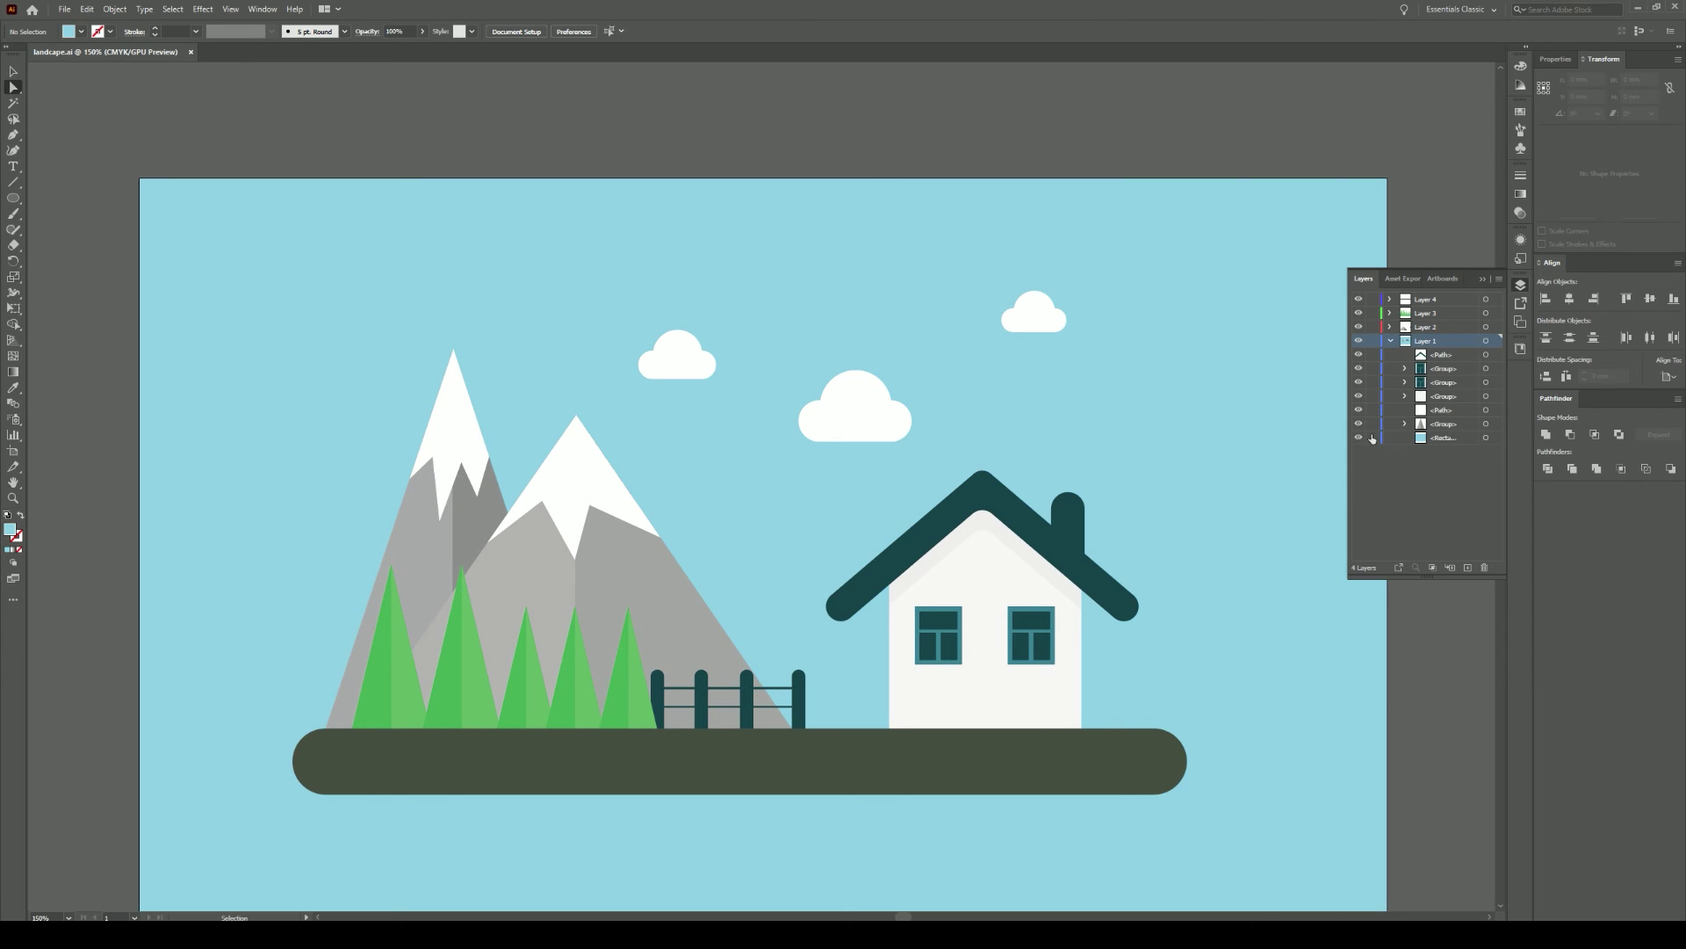
{"action": "left_click_drag", "start_coordinate": [859, 138], "coordinate": [764, 84]}
Step: Paste a scaled-down copy of the left mountain beside the middle peak
{"action": "left_click", "coordinate": [334, 482]}
{"action": "key", "text": "ctrl+c"}
{"action": "key", "text": "ctrl+v"}
{"action": "left_click", "coordinate": [16, 71]}
{"action": "left_click_drag", "start_coordinate": [892, 287], "coordinate": [807, 418]}
{"action": "left_click_drag", "start_coordinate": [764, 610], "coordinate": [640, 598]}
Step: Move the small mountain behind the fence in Layers, lower it onto the ground, and add a sky circle
{"action": "left_click", "coordinate": [1390, 326]}
{"action": "left_click_drag", "start_coordinate": [1438, 341], "coordinate": [1443, 528]}
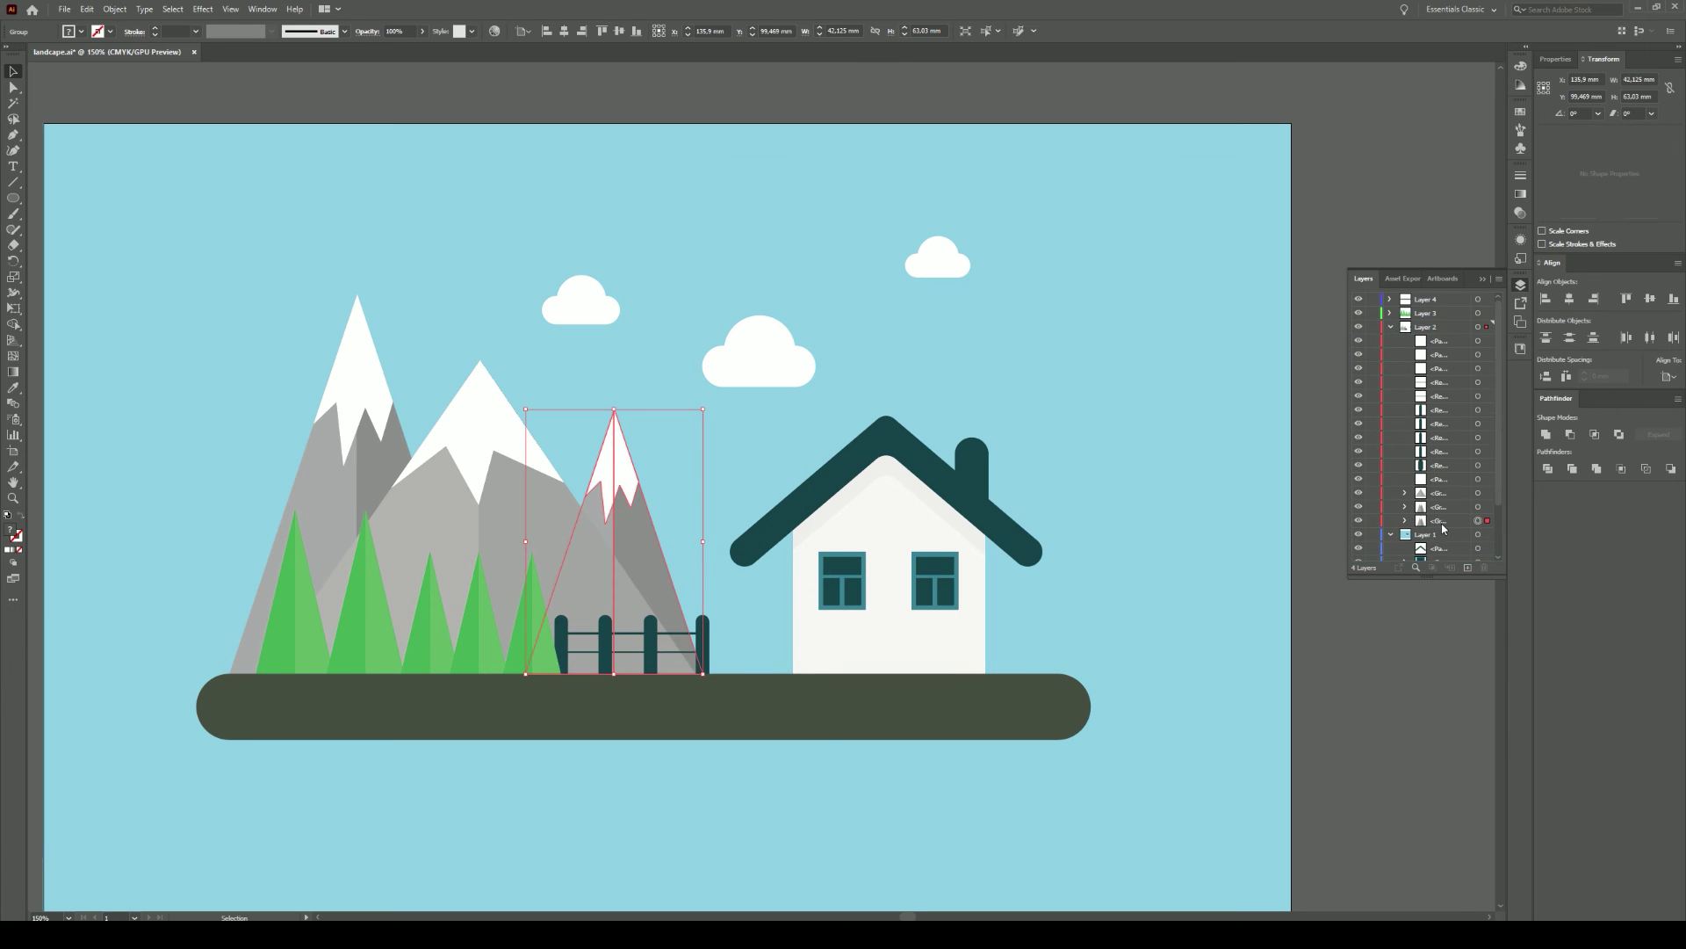
{"action": "left_click", "coordinate": [1353, 146]}
{"action": "left_click", "coordinate": [626, 508]}
{"action": "left_click_drag", "start_coordinate": [614, 411], "coordinate": [640, 458]}
{"action": "left_click", "coordinate": [1089, 485]}
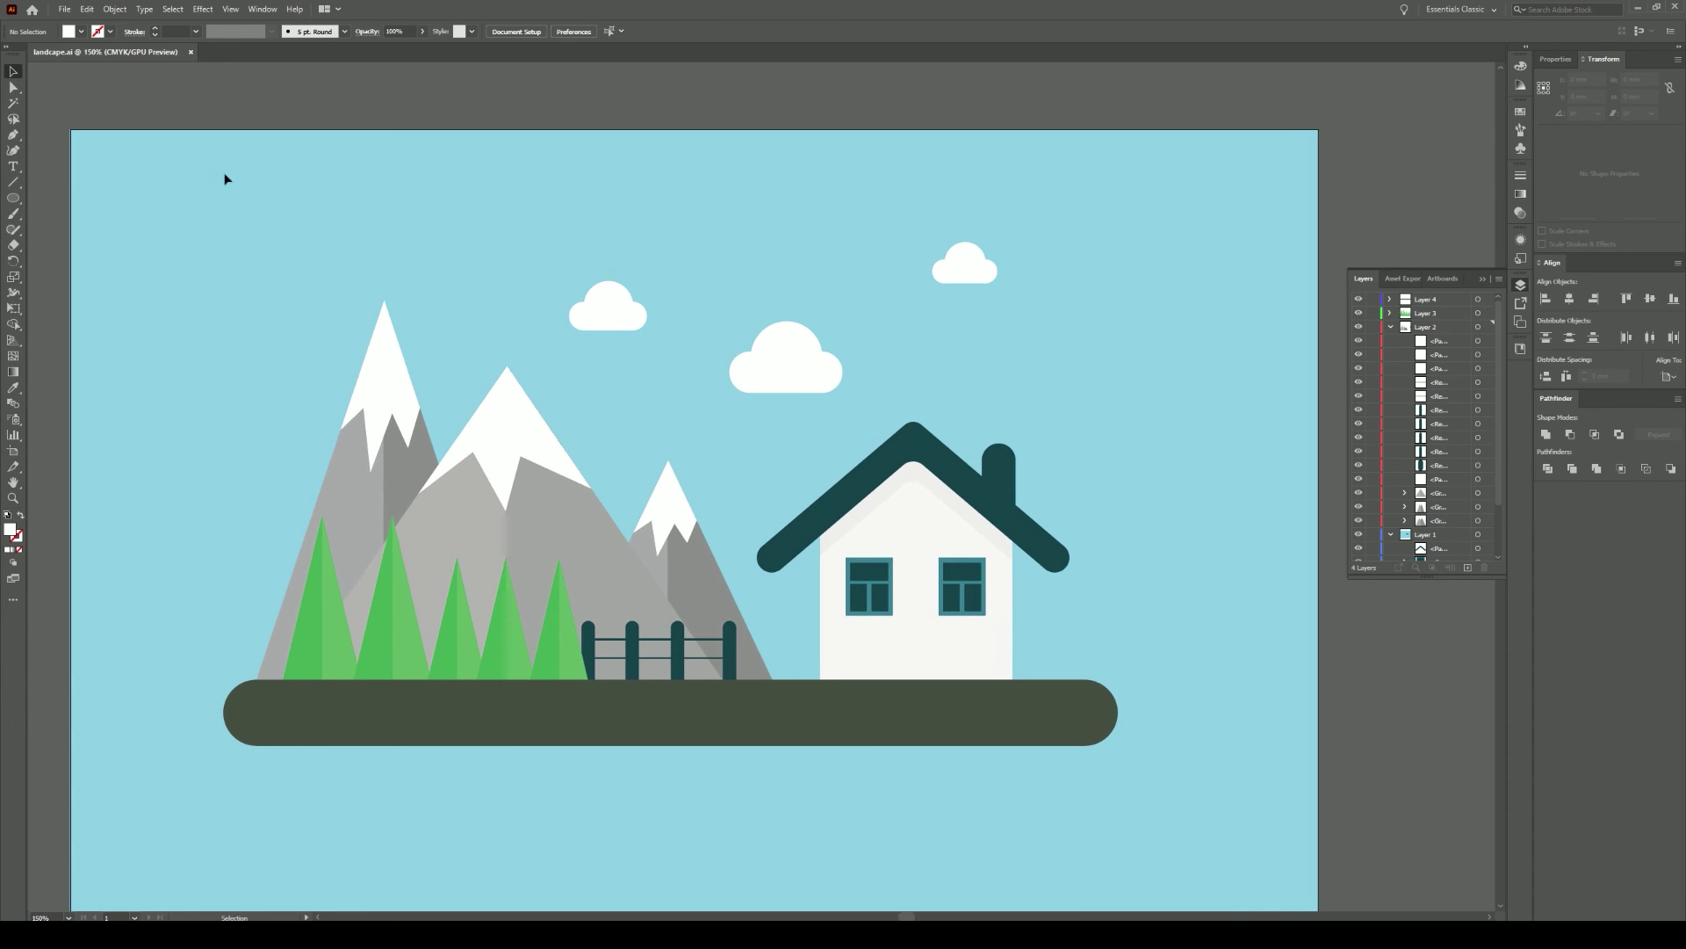
{"action": "left_click_drag", "start_coordinate": [214, 260], "coordinate": [244, 284]}
Step: Give the circle no fill and a white outline of moderate weight
{"action": "left_click", "coordinate": [19, 549]}
{"action": "double_click", "coordinate": [16, 535]}
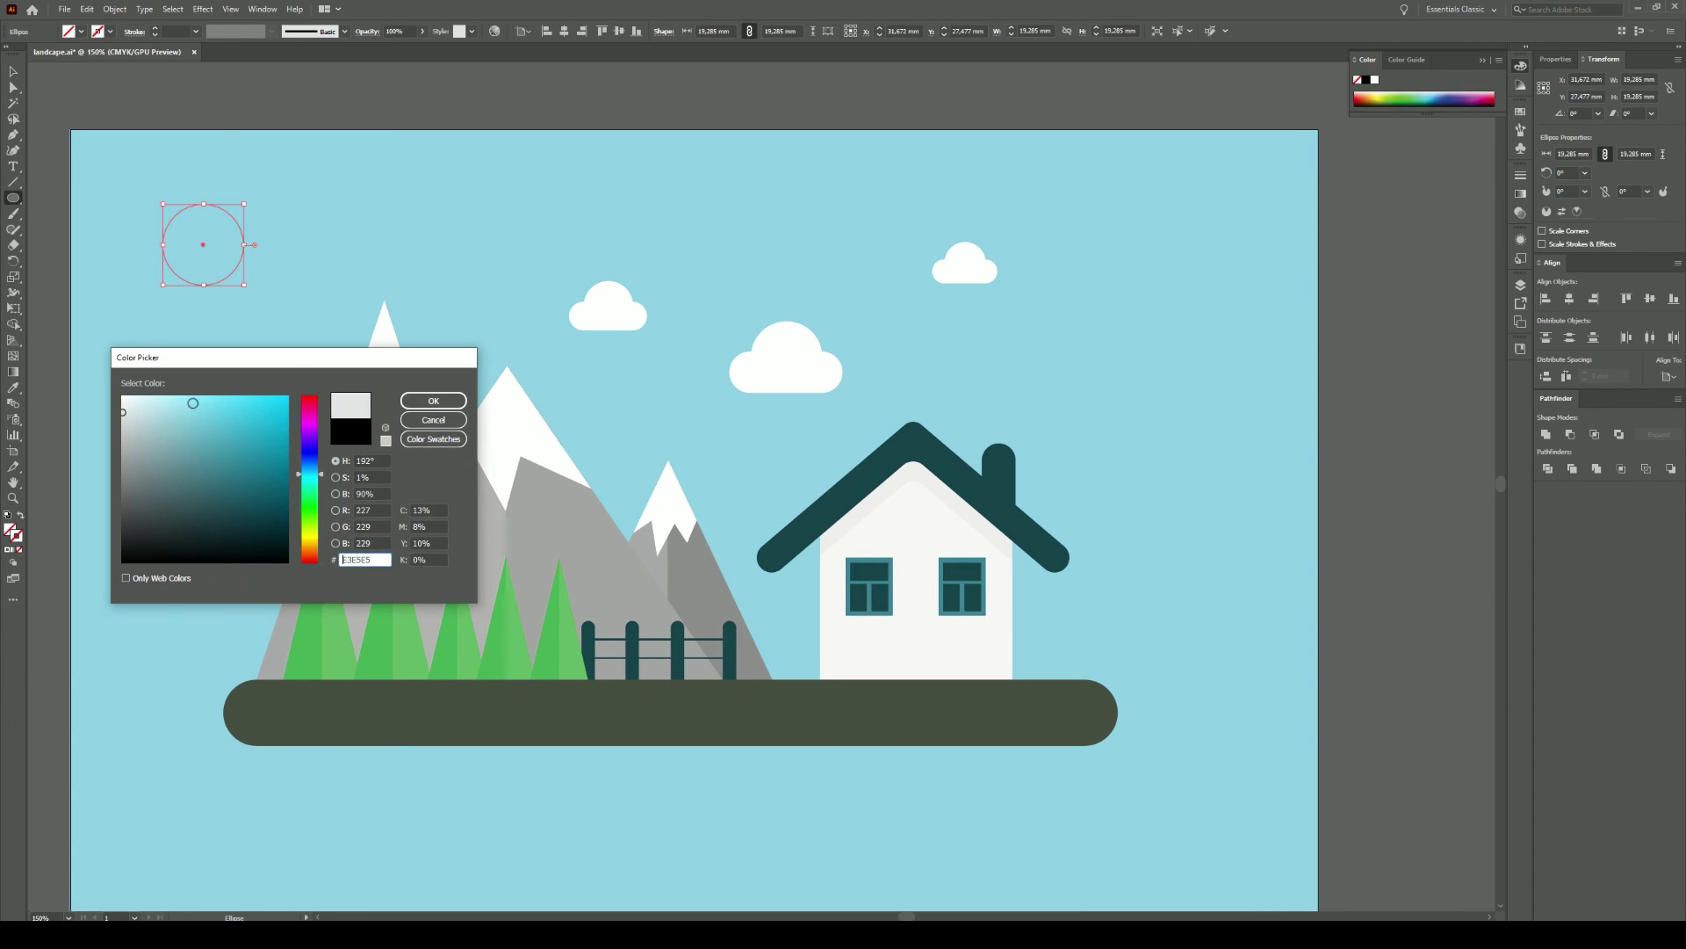
{"action": "left_click", "coordinate": [433, 403]}
{"action": "left_click", "coordinate": [155, 27]}
{"action": "left_click", "coordinate": [154, 36]}
Step: Cut the circle down to a quarter arc with round caps and outline its stroke
{"action": "left_click", "coordinate": [163, 245]}
{"action": "key", "text": "Delete"}
{"action": "left_click", "coordinate": [202, 284]}
{"action": "key", "text": "Delete"}
{"action": "left_click", "coordinate": [135, 32]}
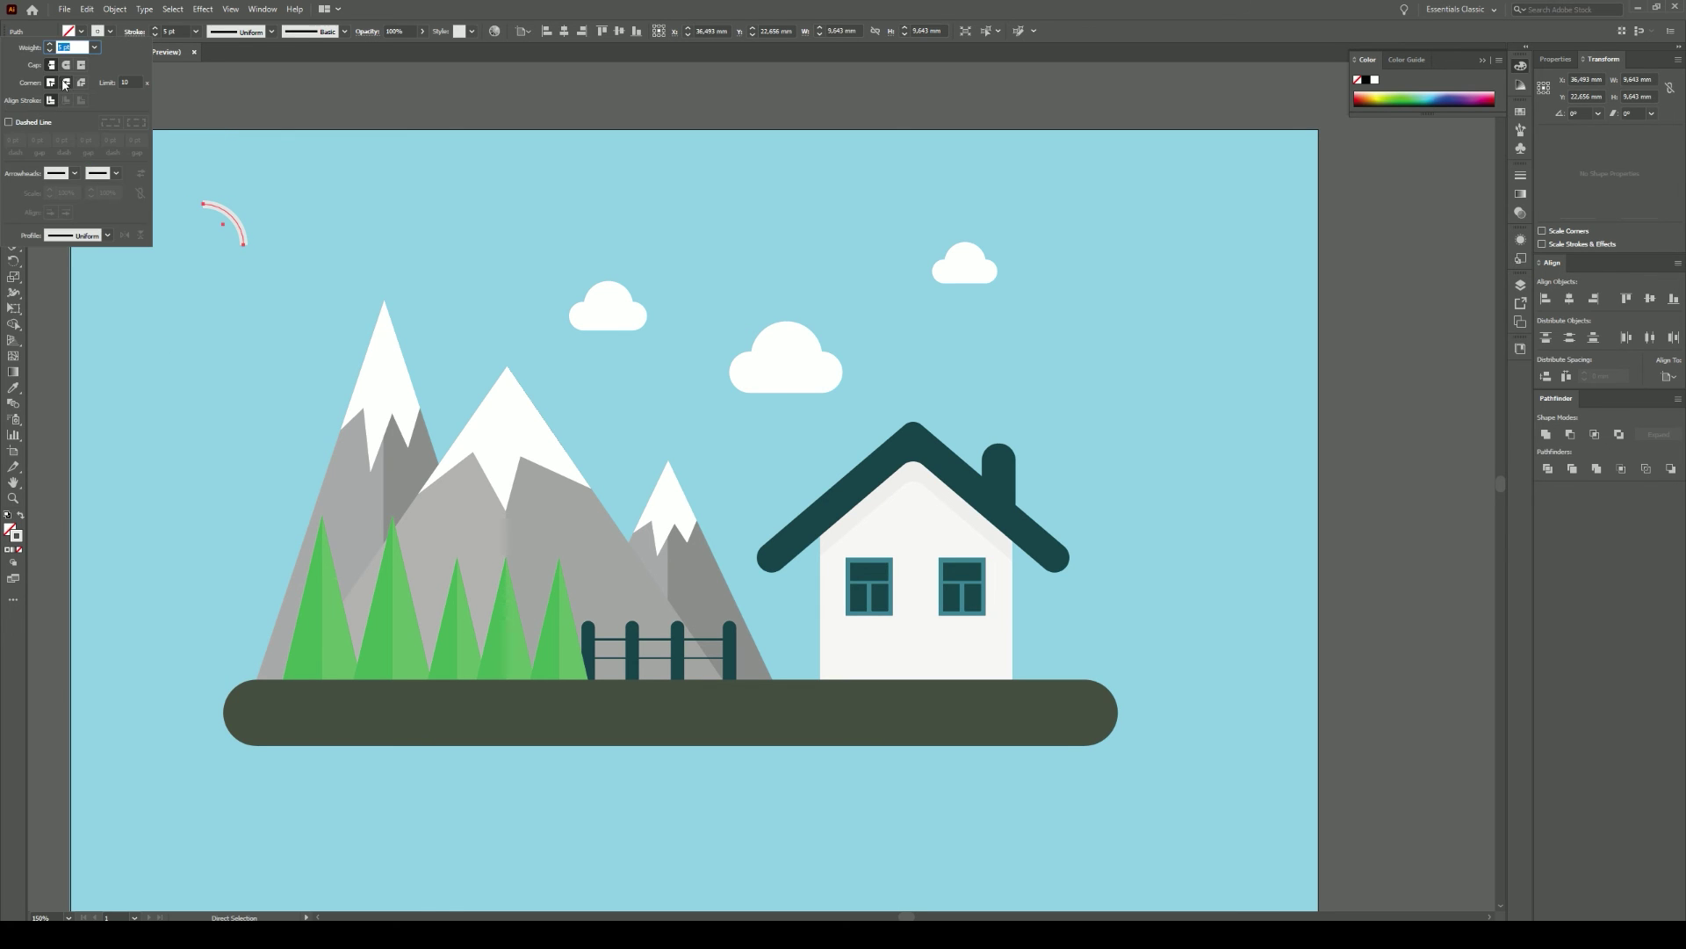
{"action": "left_click", "coordinate": [115, 9]}
{"action": "left_click", "coordinate": [334, 356]}
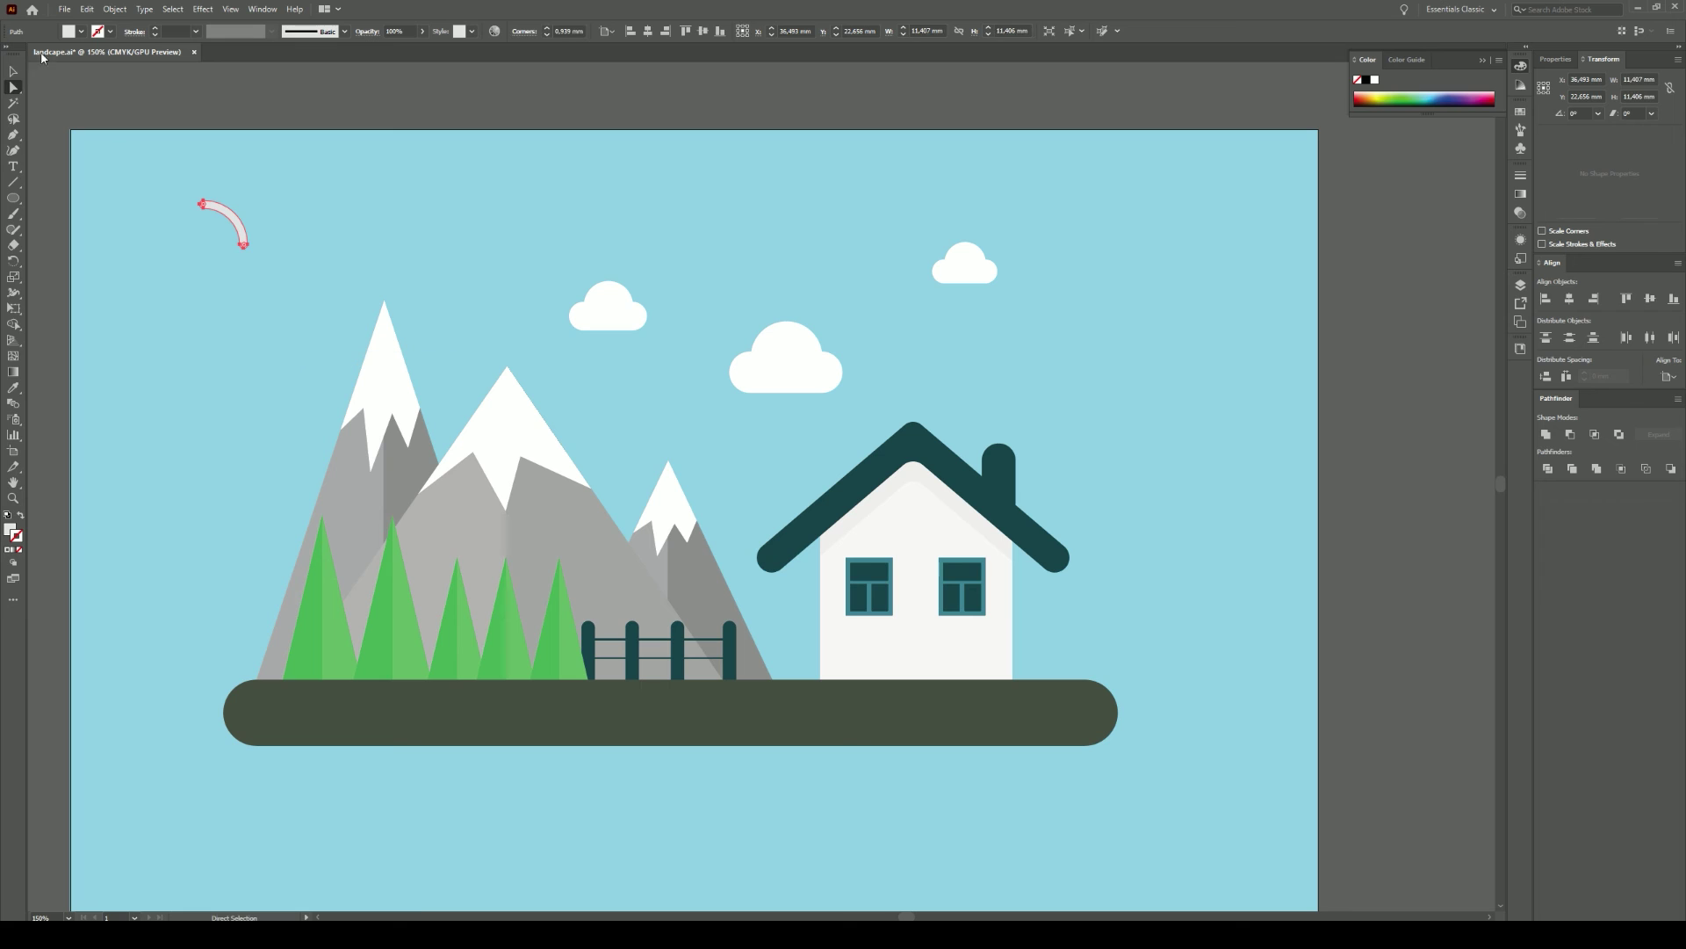
Step: Shrink the arc onto the middle cloud and fill it pale bluish white
{"action": "mouse_move", "coordinate": [248, 203]}
{"action": "left_mouse_down"}
{"action": "mouse_move", "coordinate": [230, 218]}
{"action": "mouse_move", "coordinate": [799, 342]}
{"action": "left_mouse_up"}
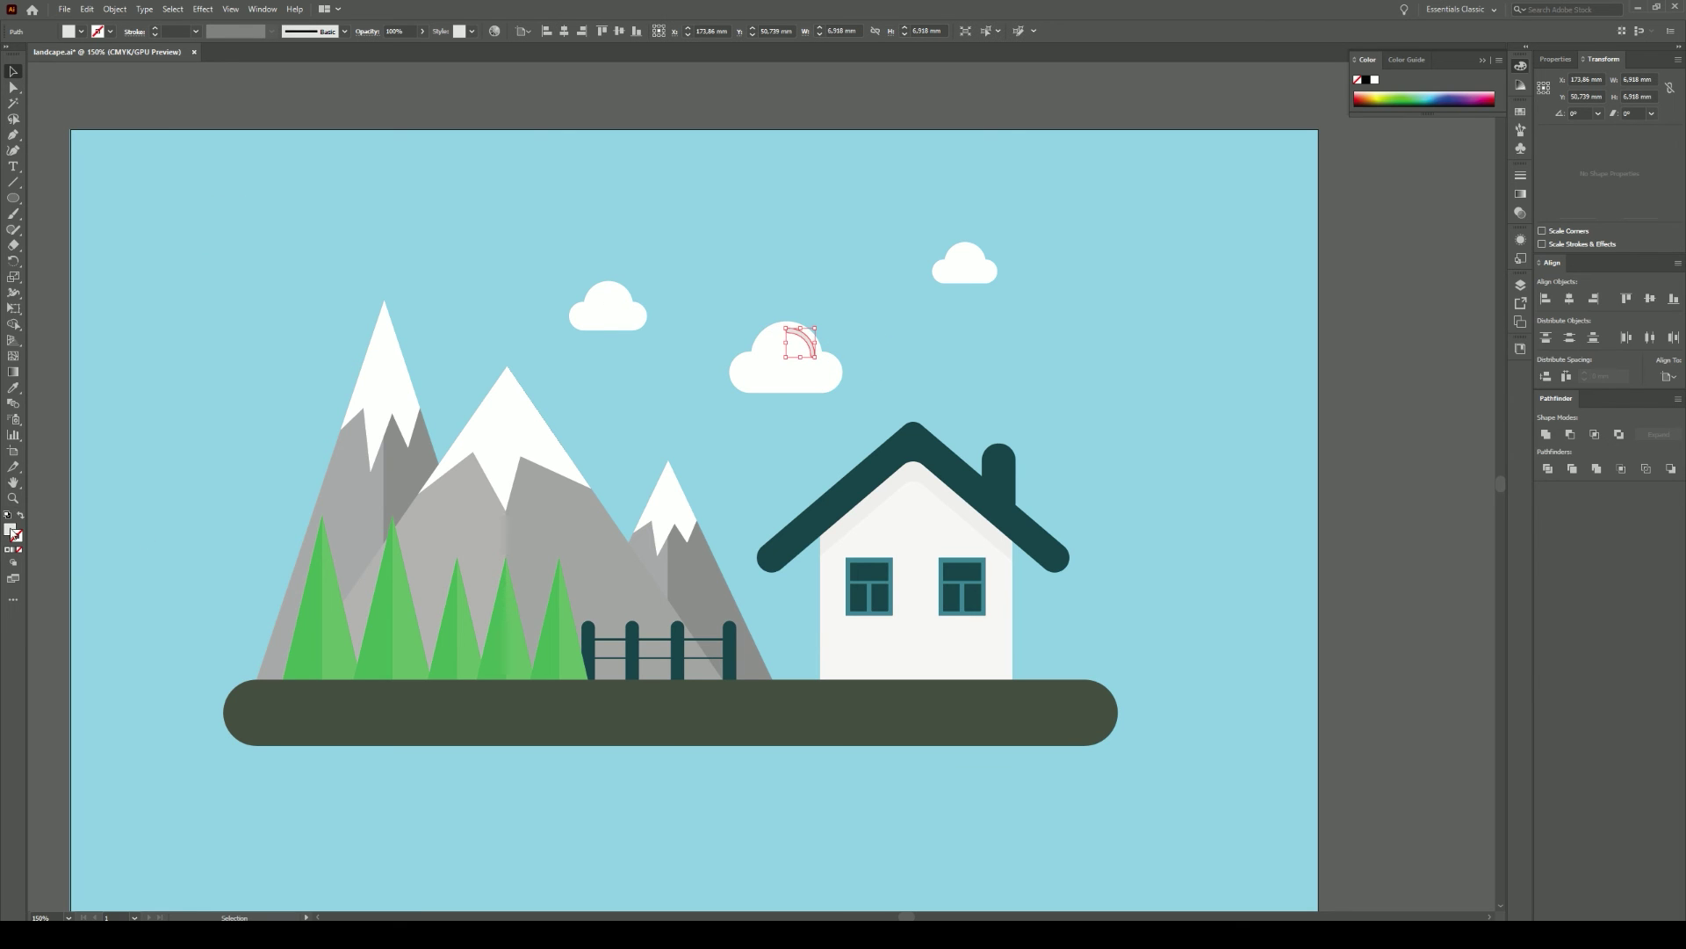
{"action": "double_click", "coordinate": [10, 529]}
{"action": "left_click", "coordinate": [313, 475]}
{"action": "left_click", "coordinate": [132, 400]}
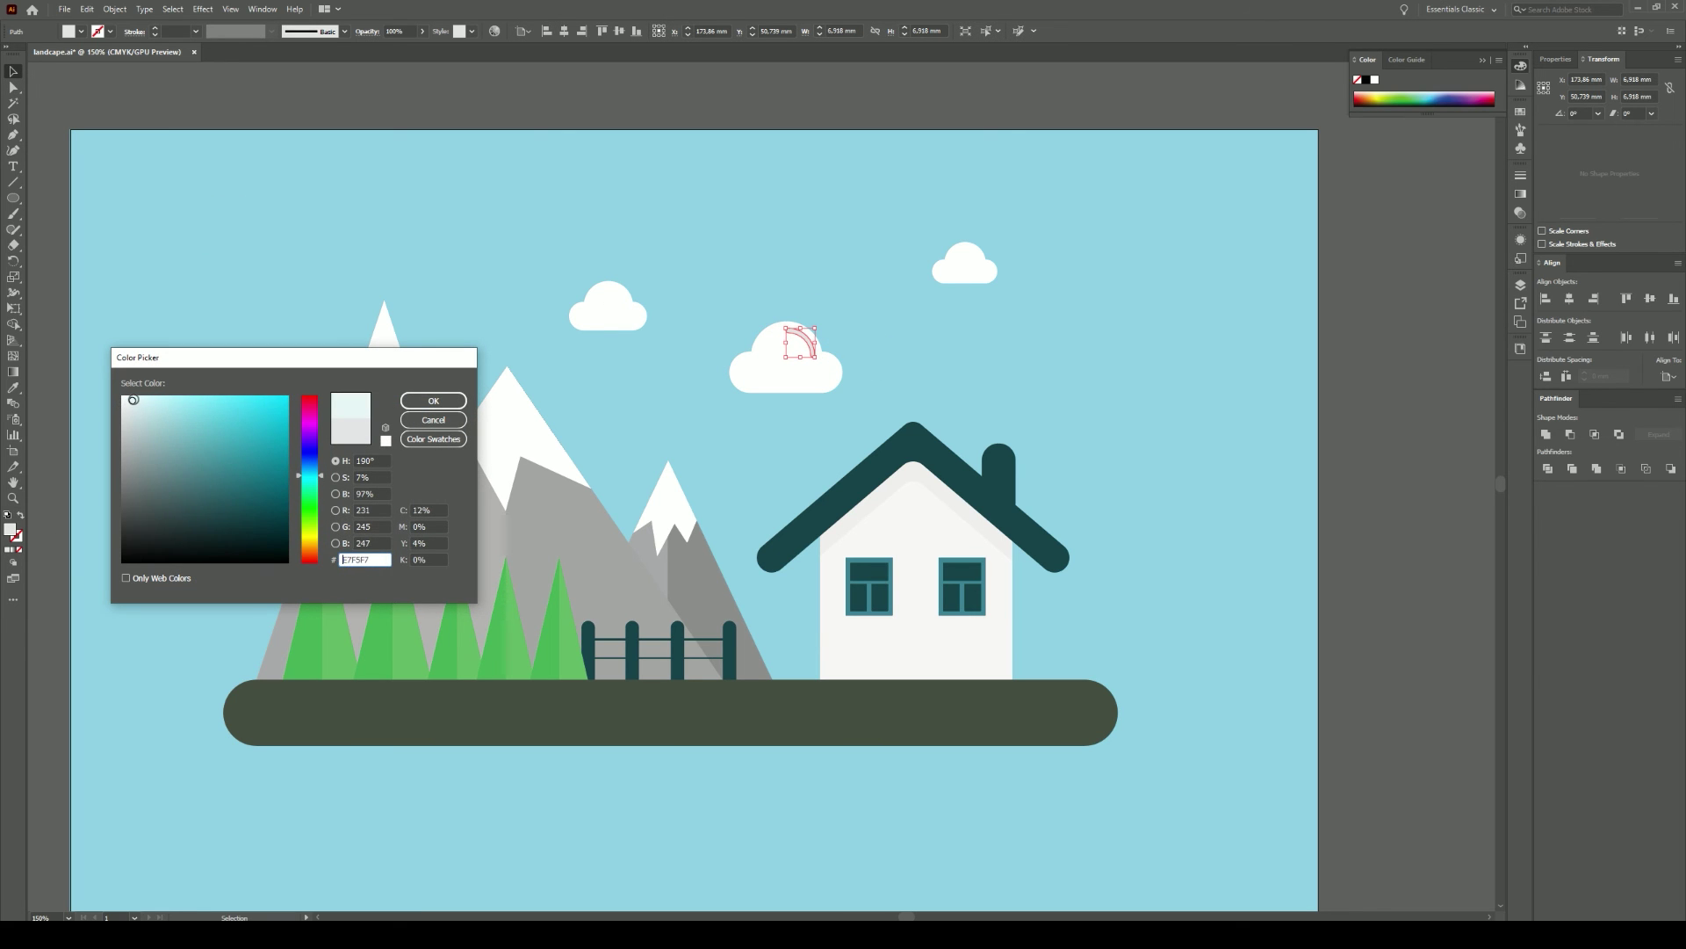
{"action": "left_click", "coordinate": [433, 401]}
Step: Place copies of the arc highlight on the right and left clouds
{"action": "left_click_drag", "start_coordinate": [801, 344], "coordinate": [982, 261]}
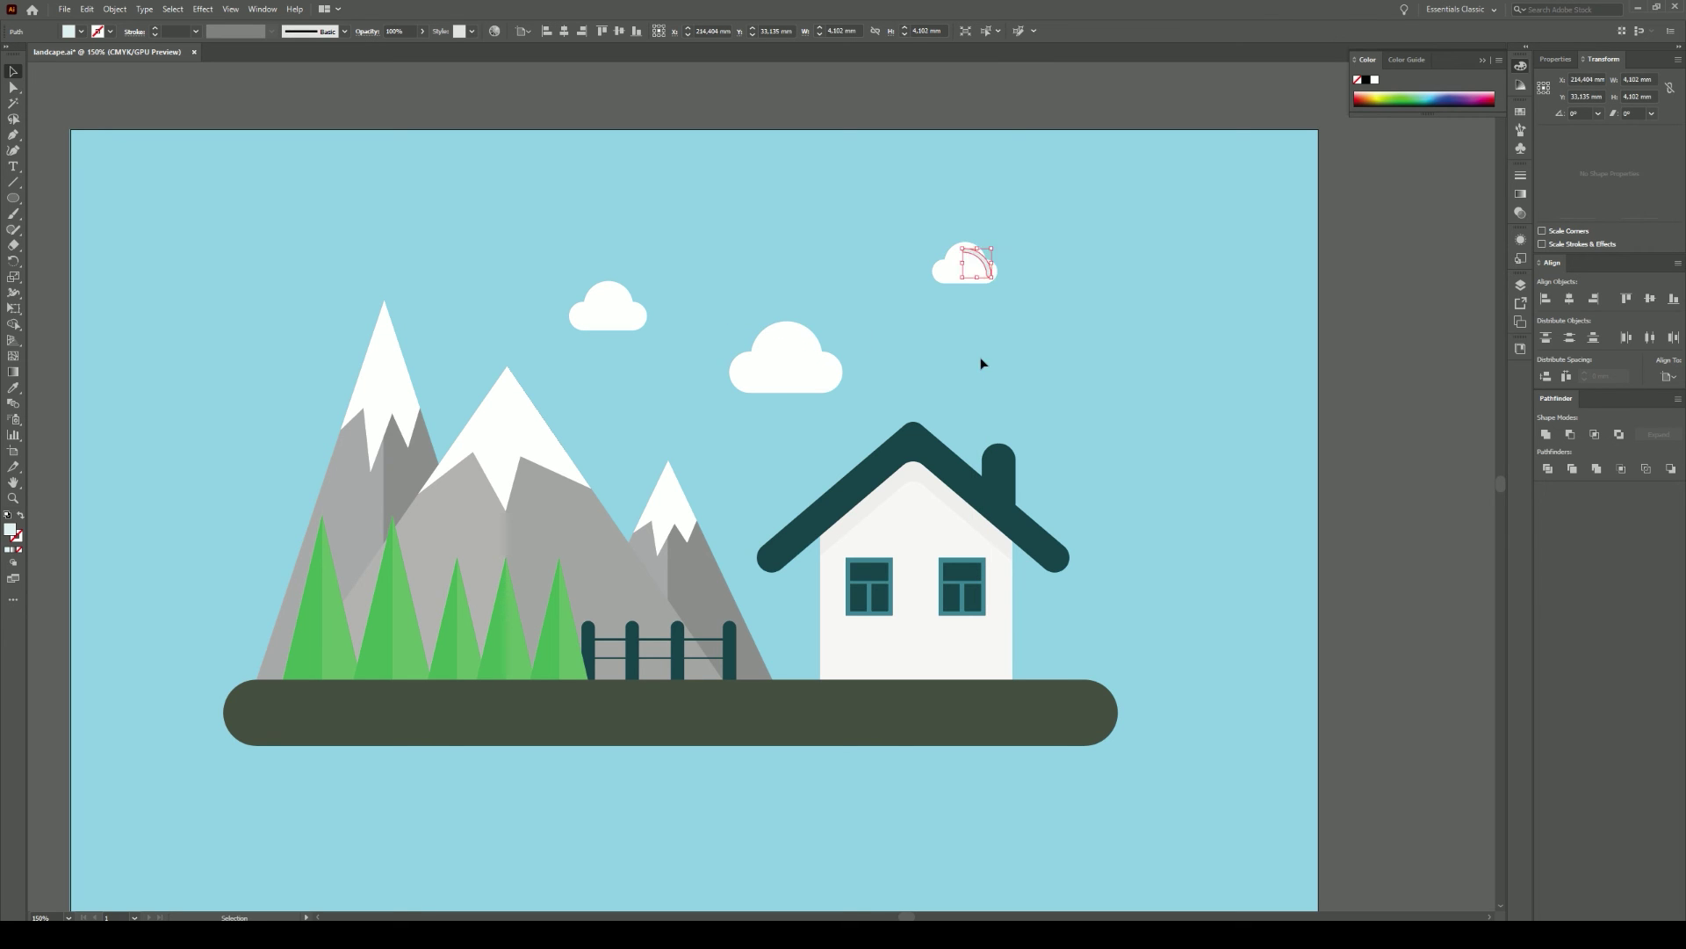
{"action": "left_click_drag", "start_coordinate": [761, 485], "coordinate": [970, 257]}
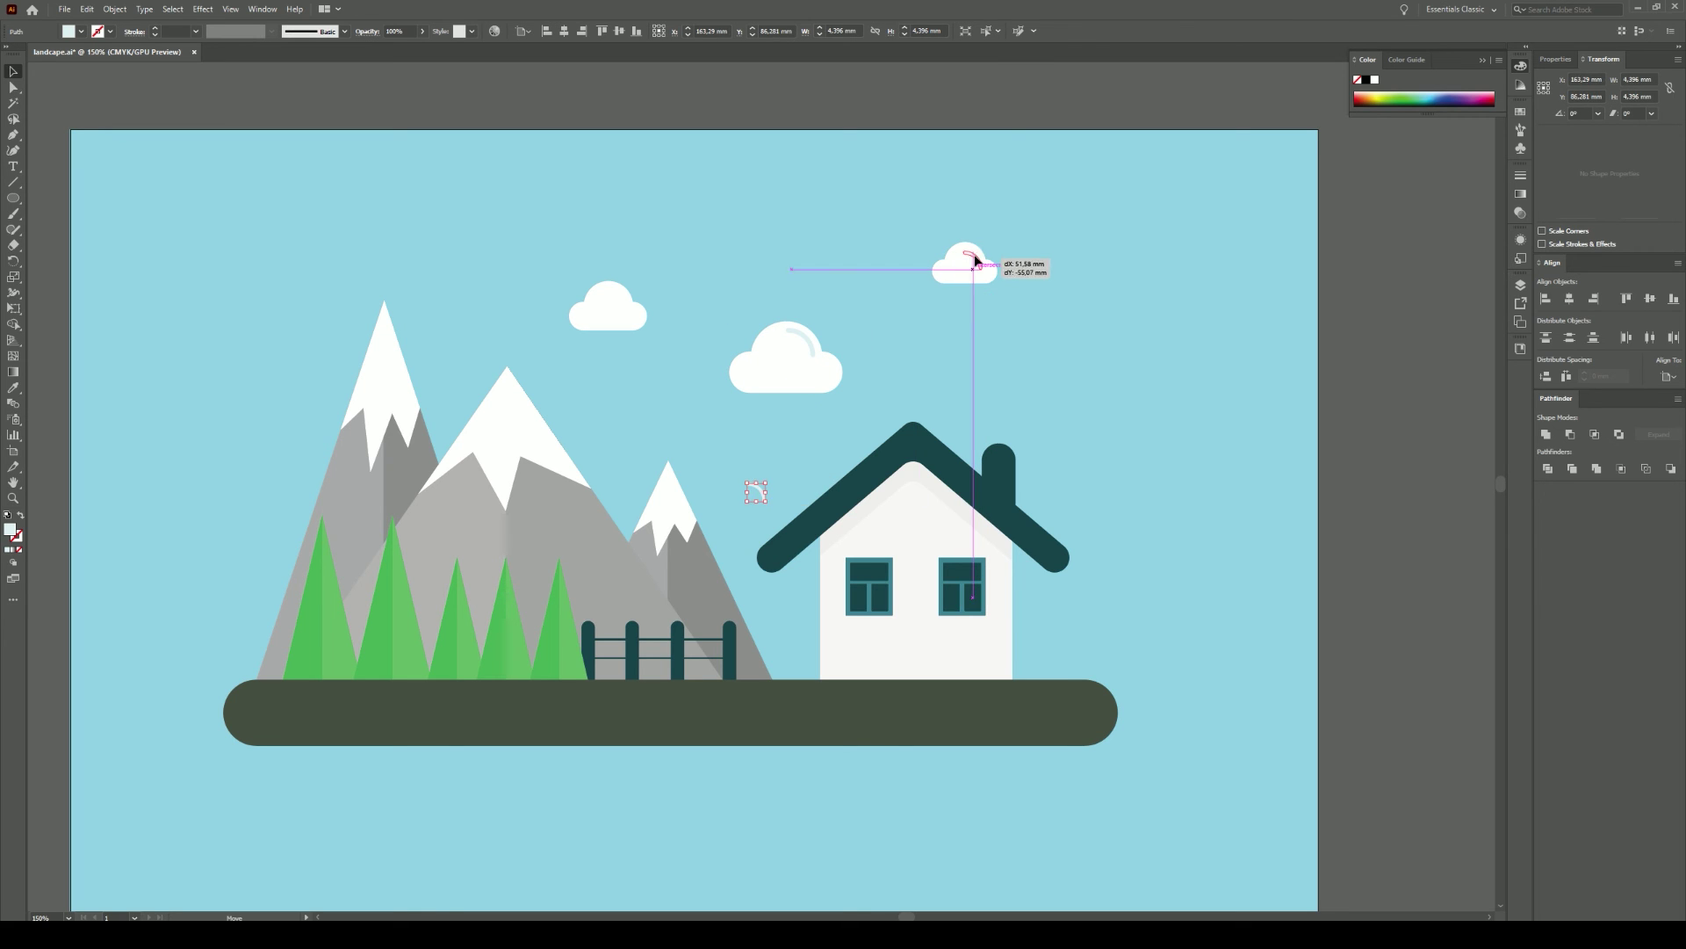
{"action": "key", "text": "a"}
{"action": "key", "text": "v"}
{"action": "left_click_drag", "start_coordinate": [756, 483], "coordinate": [611, 294]}
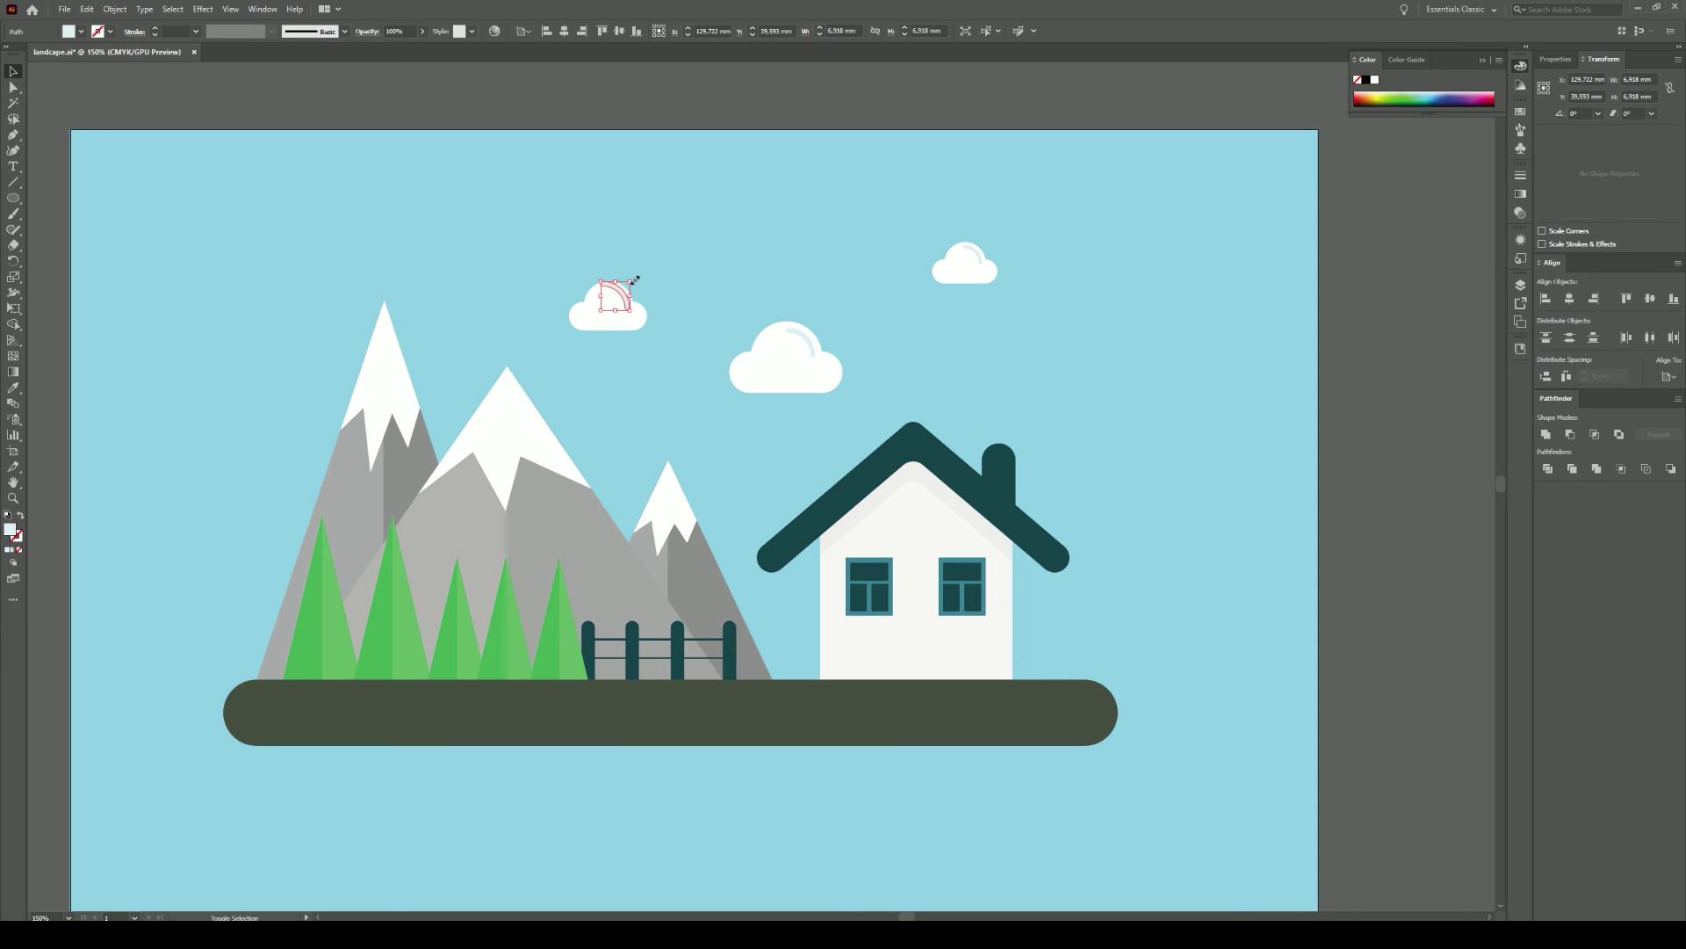
{"action": "left_click", "coordinate": [684, 281]}
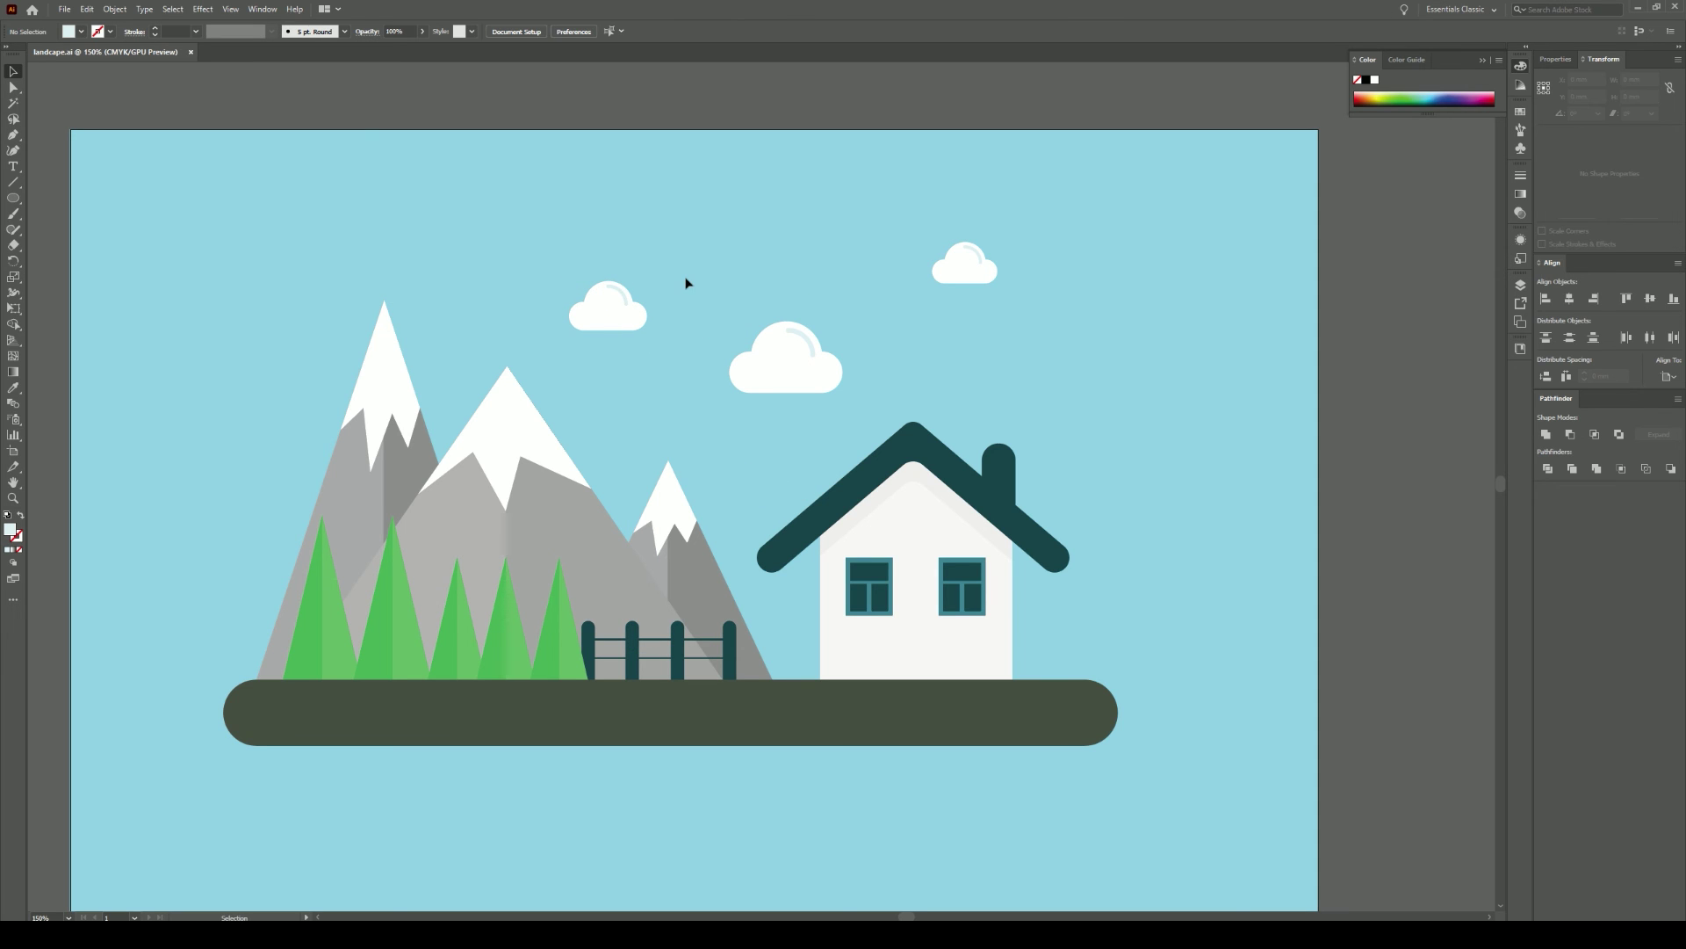
Step: Give the first tree's left half a darker green fill with Direct Selection
{"action": "left_click", "coordinate": [313, 655]}
{"action": "key", "text": "a"}
{"action": "left_click", "coordinate": [372, 542]}
{"action": "left_click", "coordinate": [307, 615]}
{"action": "double_click", "coordinate": [9, 529]}
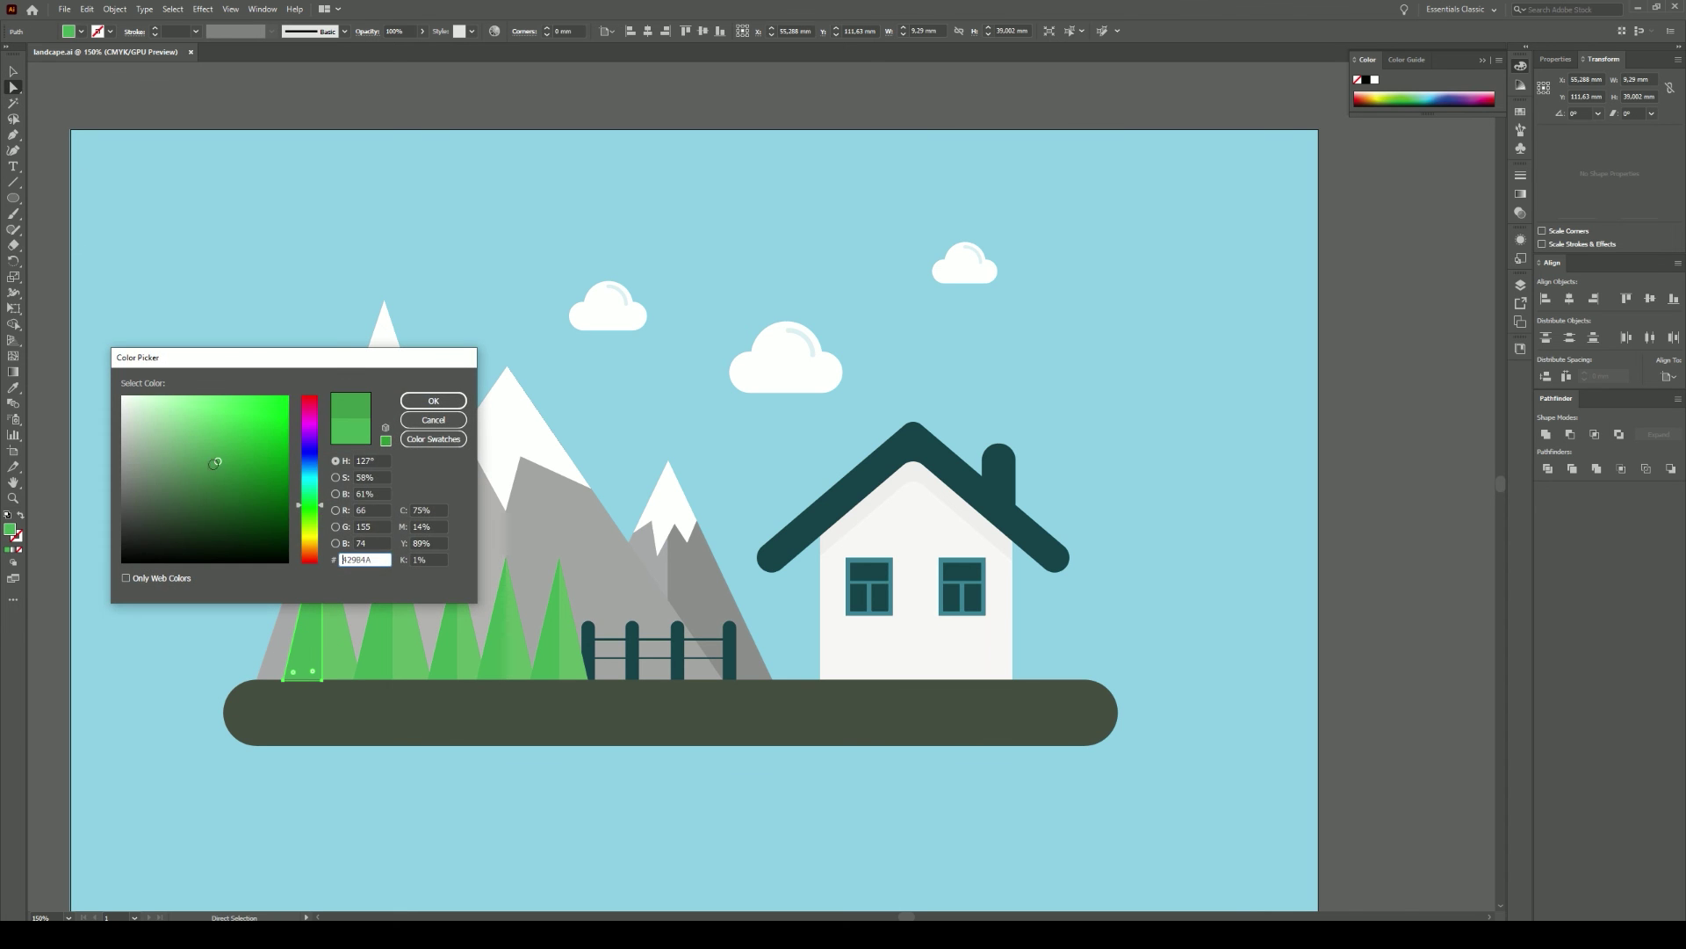
{"action": "left_click", "coordinate": [213, 466]}
{"action": "left_click", "coordinate": [433, 401]}
{"action": "double_click", "coordinate": [10, 529]}
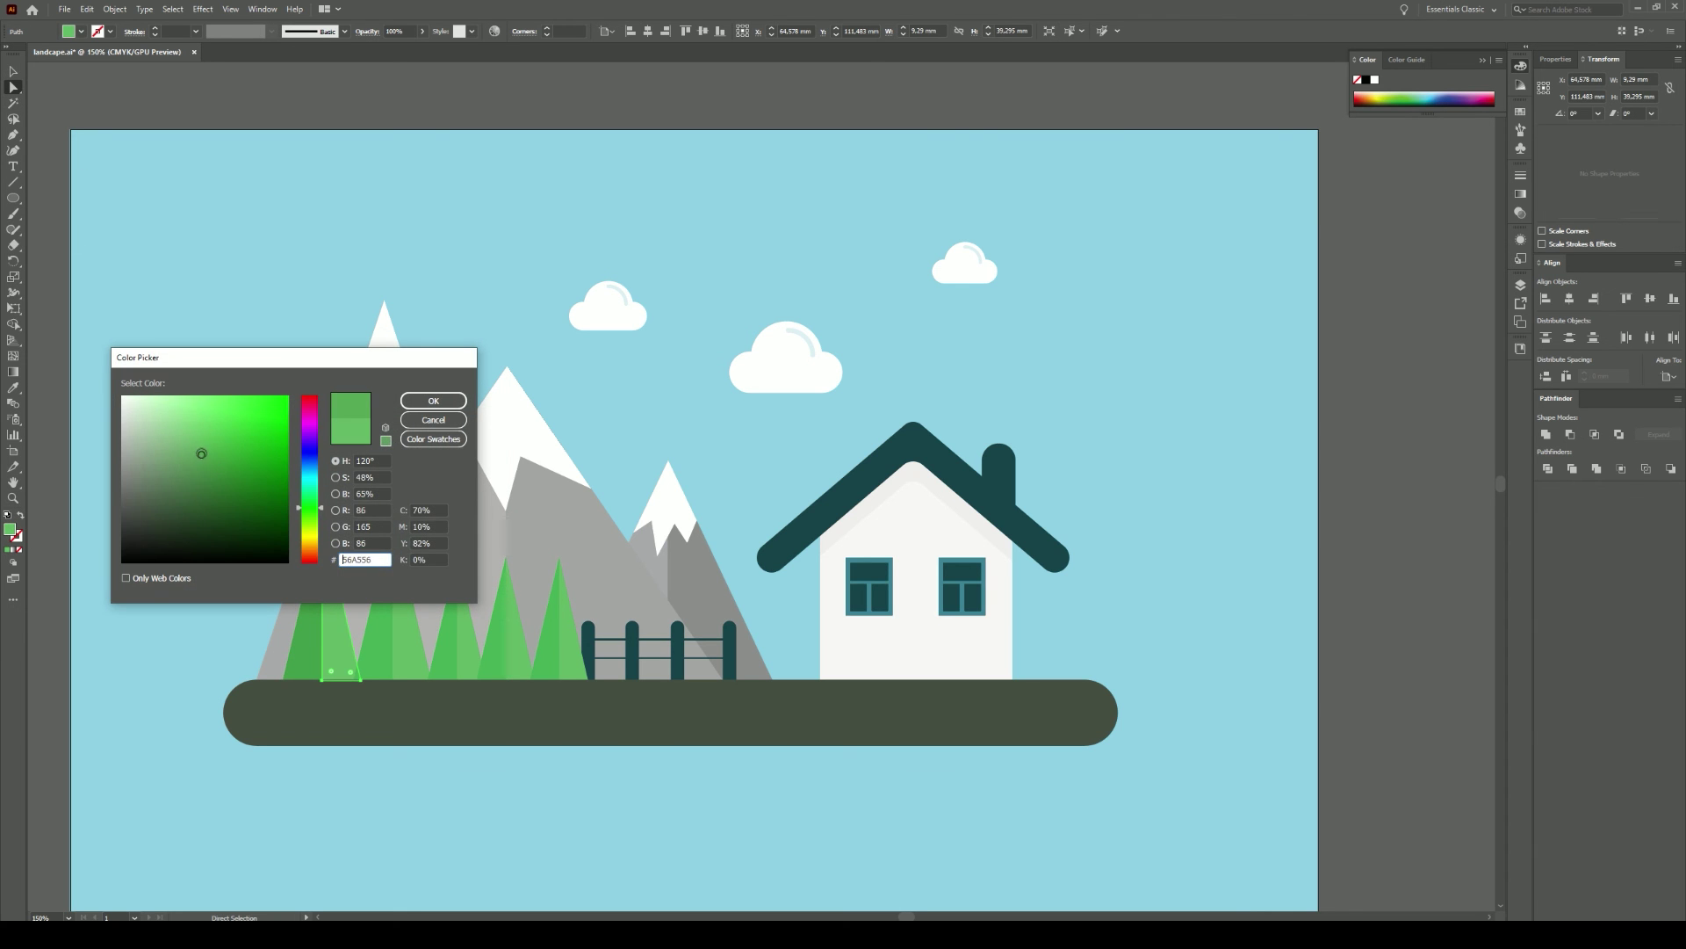
{"action": "left_click", "coordinate": [433, 402]}
{"action": "double_click", "coordinate": [9, 529]}
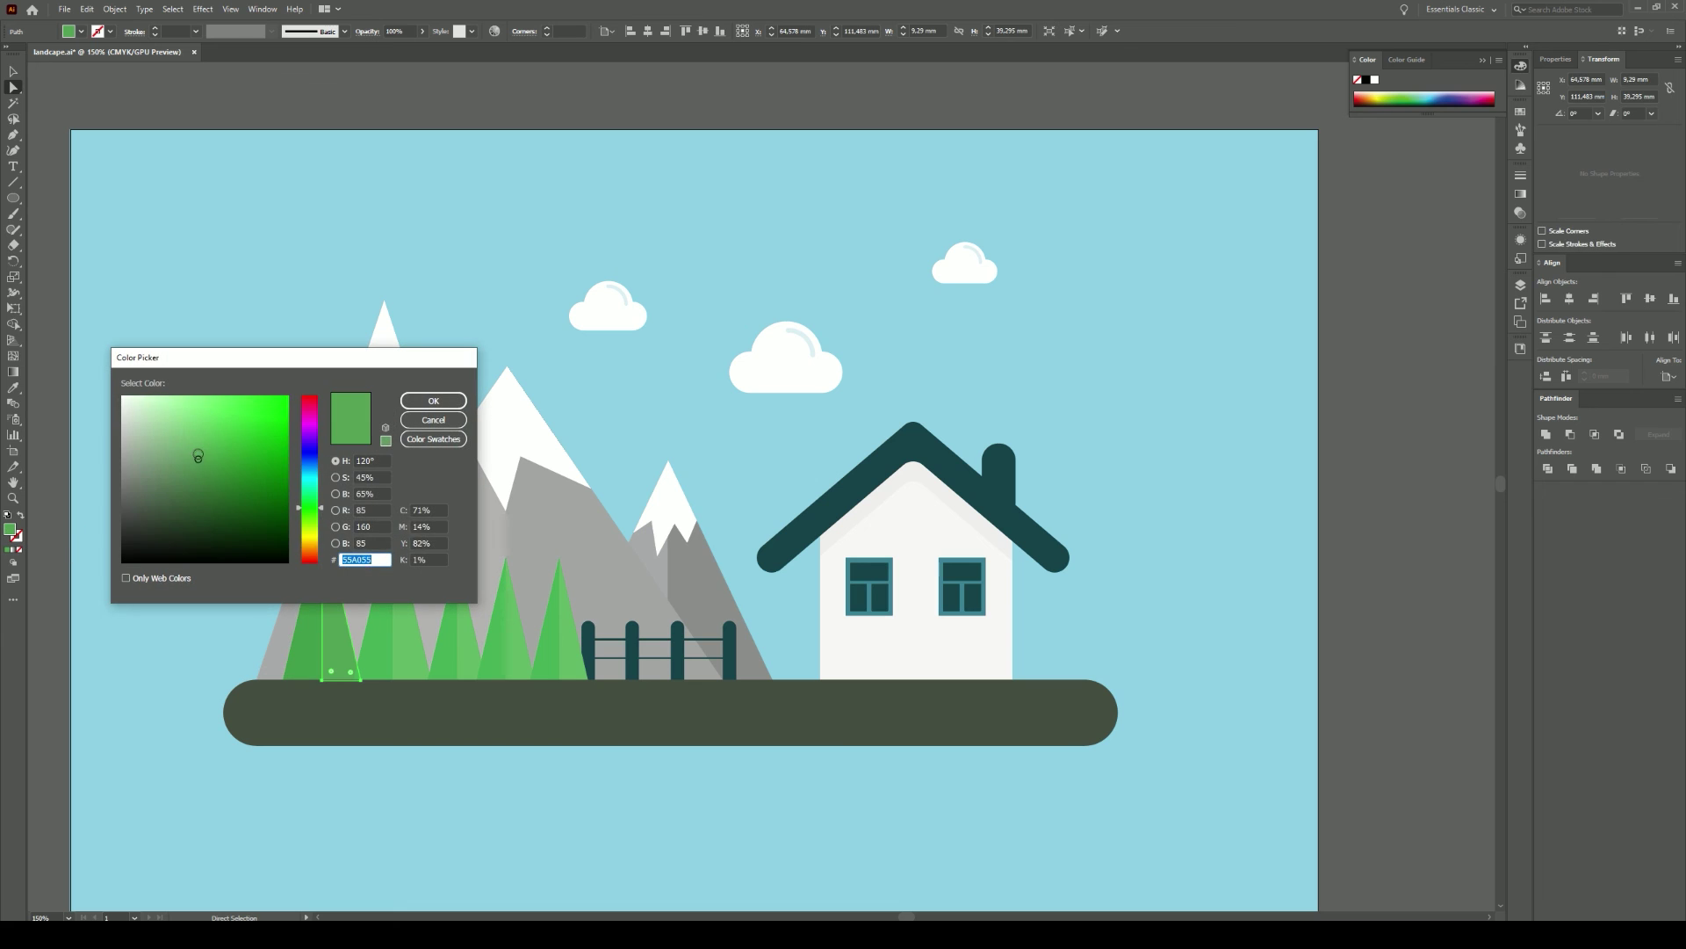
{"action": "left_click", "coordinate": [433, 402]}
Step: Eyedropper the darker green onto the other trees' shaded halves and save
{"action": "left_click", "coordinate": [377, 632]}
{"action": "left_click", "coordinate": [444, 641], "text": "shift"}
{"action": "left_click", "coordinate": [496, 641], "text": "shift"}
{"action": "left_click", "coordinate": [471, 632]}
{"action": "left_click", "coordinate": [14, 387]}
{"action": "left_click", "coordinate": [342, 622]}
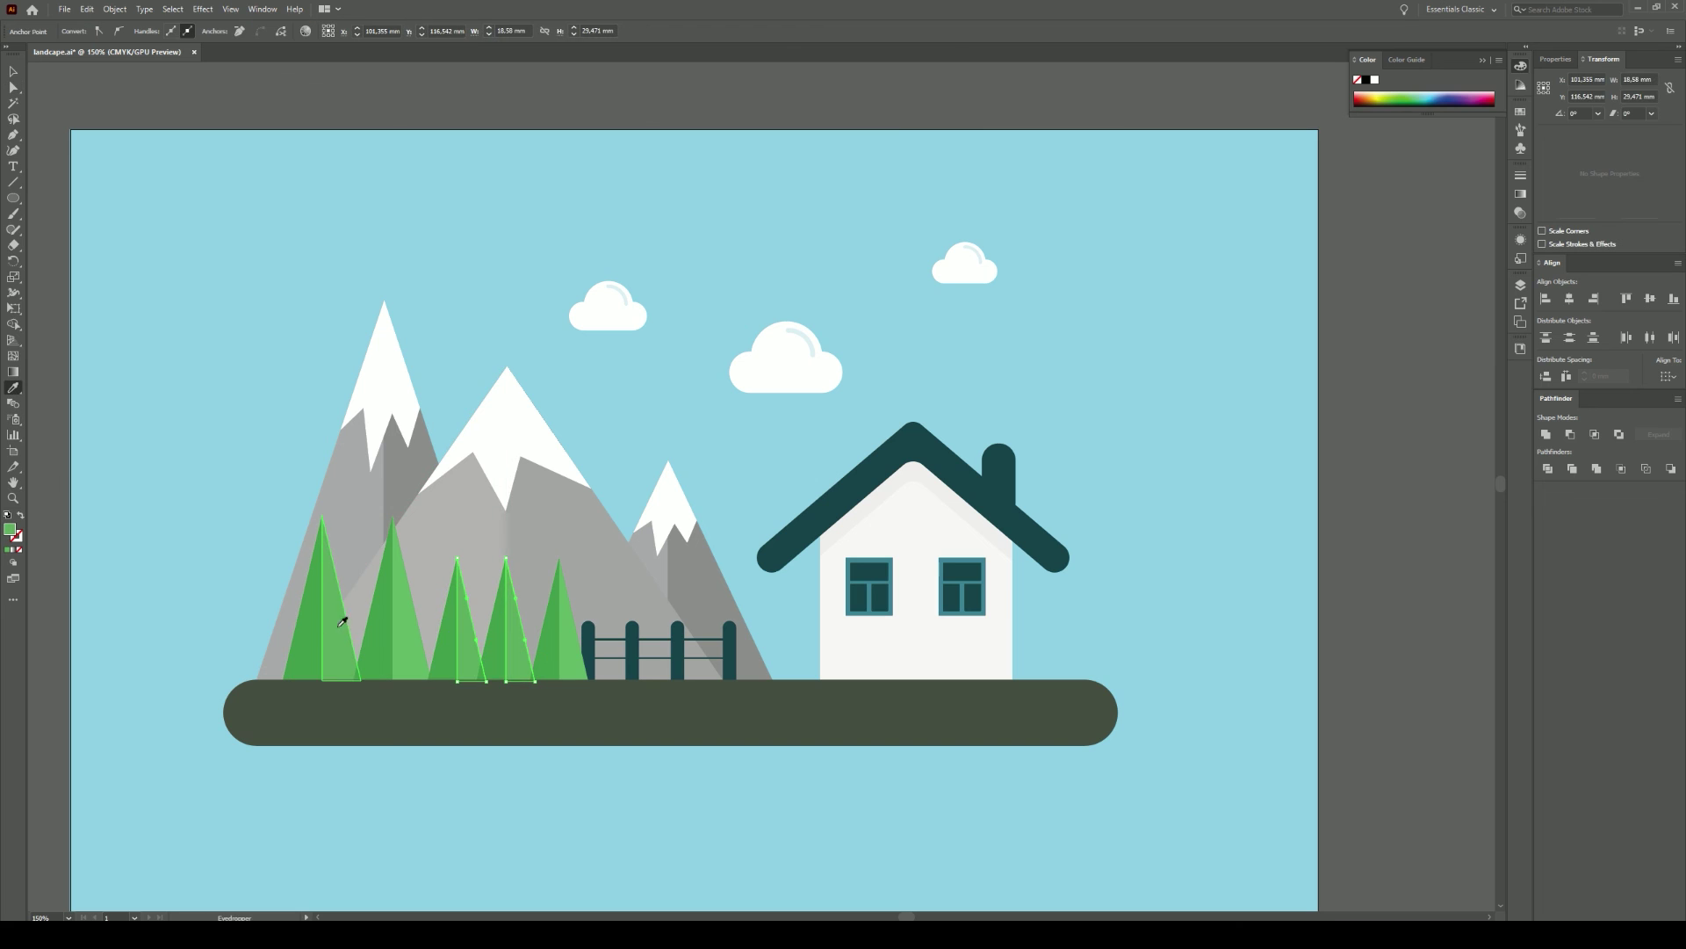
{"action": "left_click", "coordinate": [195, 104]}
{"action": "key", "text": "ctrl+s"}
Step: Set new grey fills on the small mountain's left and right halves
{"action": "left_click", "coordinate": [654, 573]}
{"action": "key", "text": "a"}
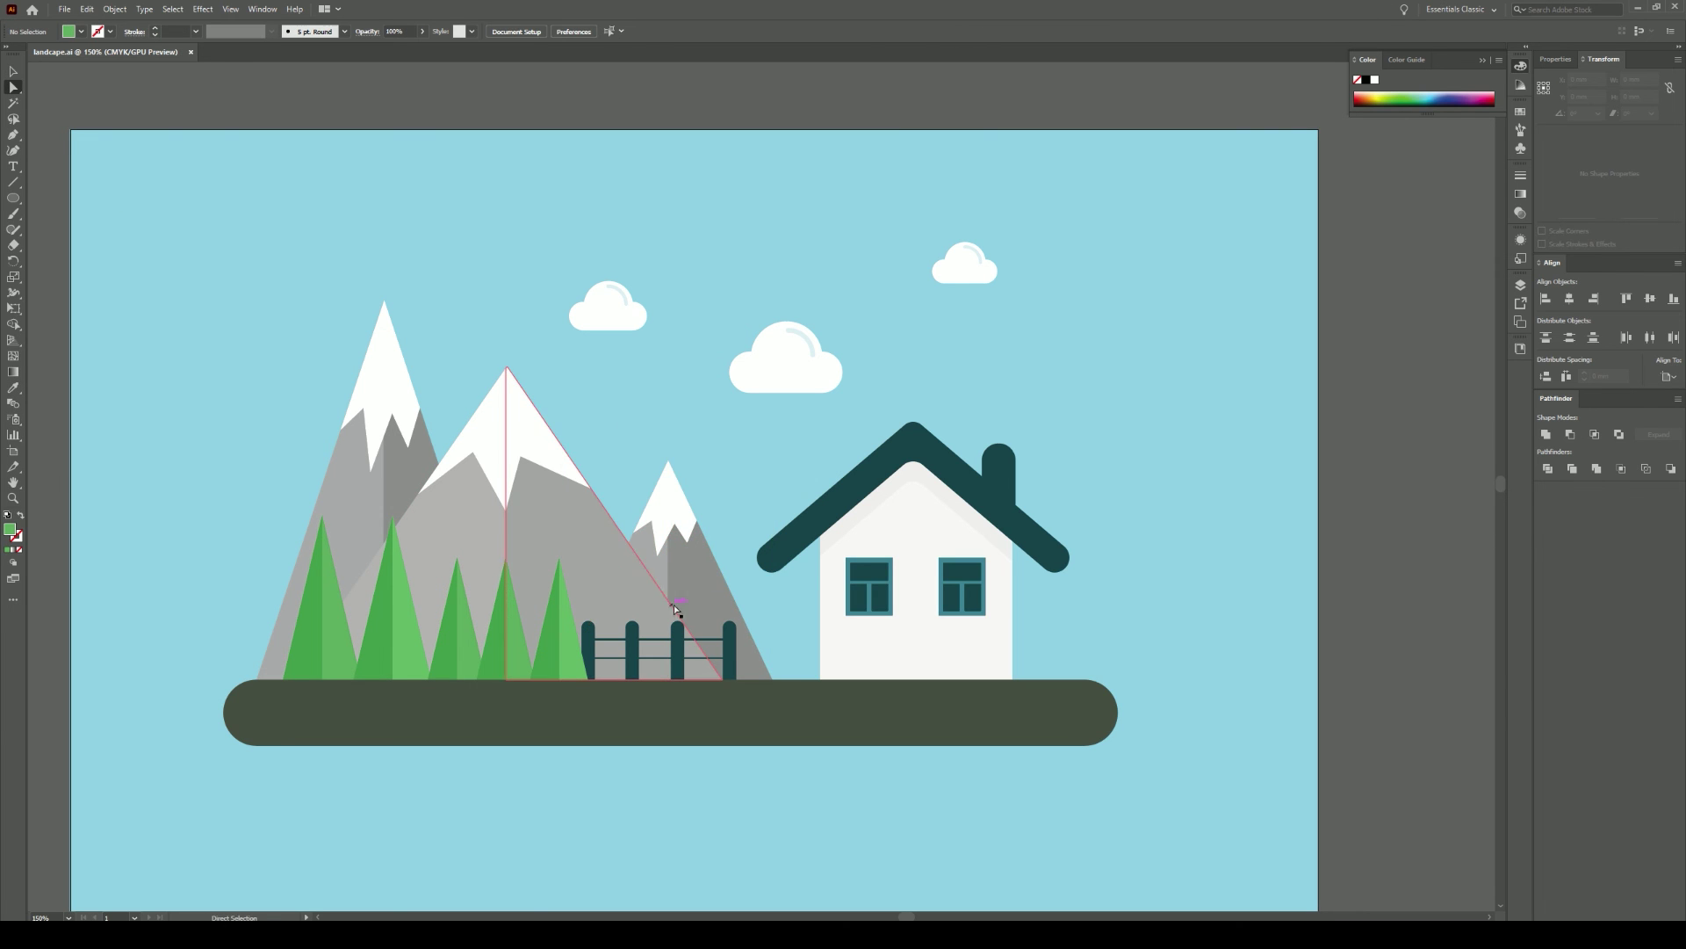
{"action": "double_click", "coordinate": [11, 532]}
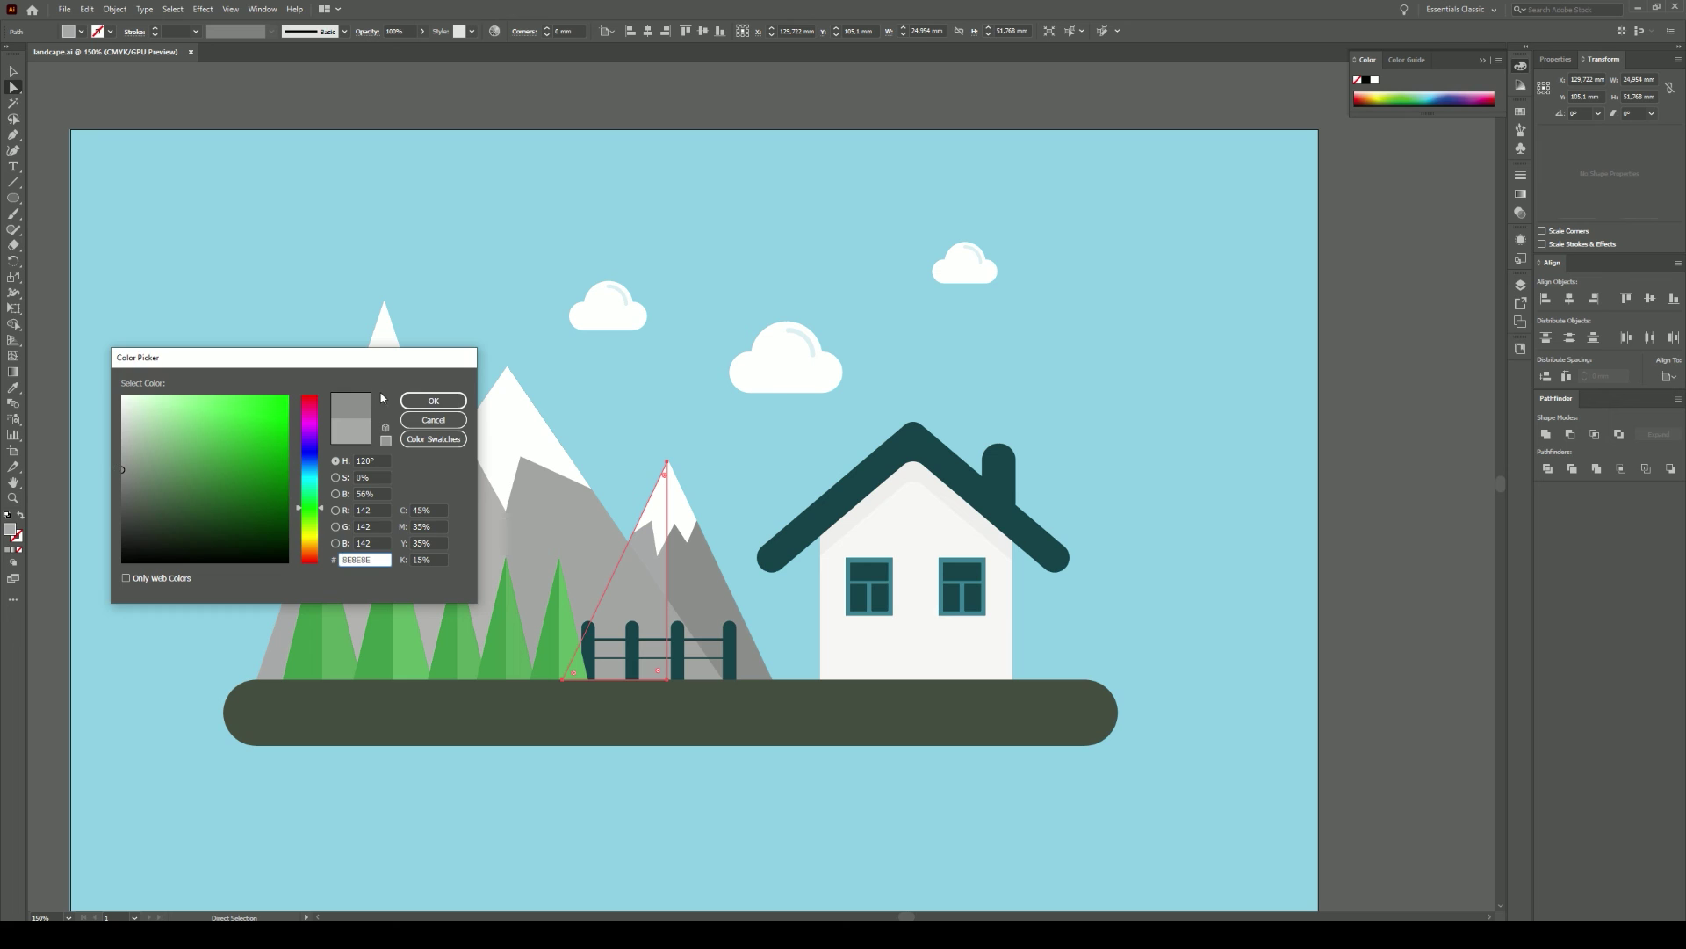
{"action": "left_click", "coordinate": [433, 400]}
{"action": "left_click", "coordinate": [711, 606]}
{"action": "double_click", "coordinate": [12, 531]}
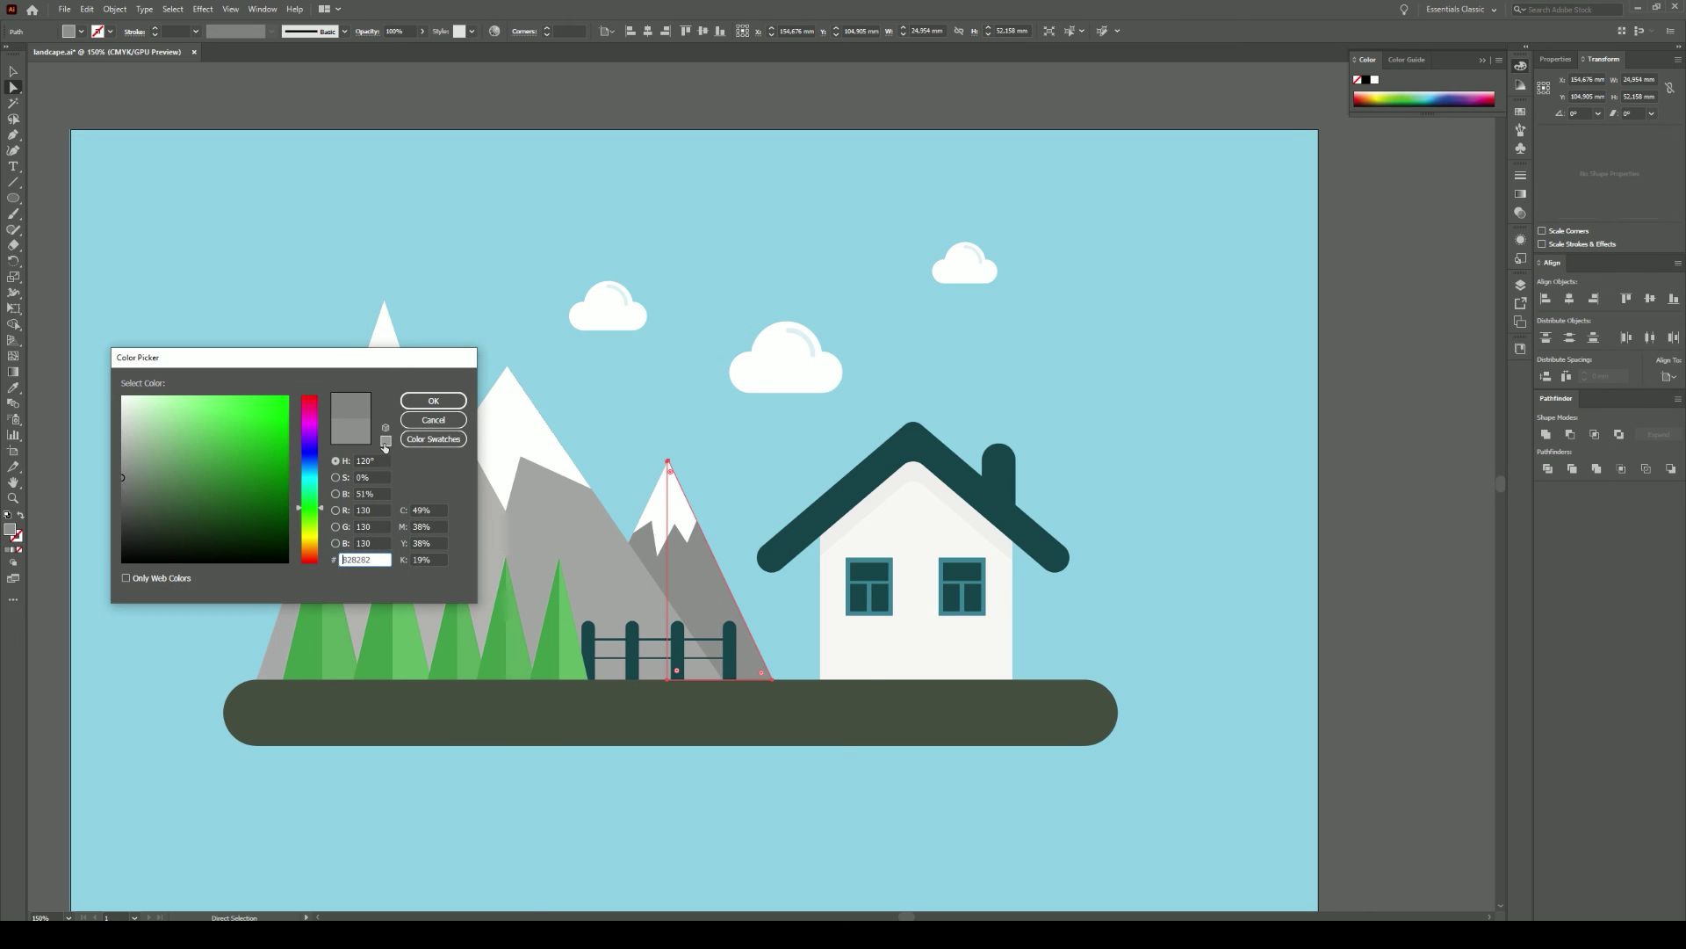
{"action": "left_click", "coordinate": [433, 400]}
{"action": "double_click", "coordinate": [12, 531]}
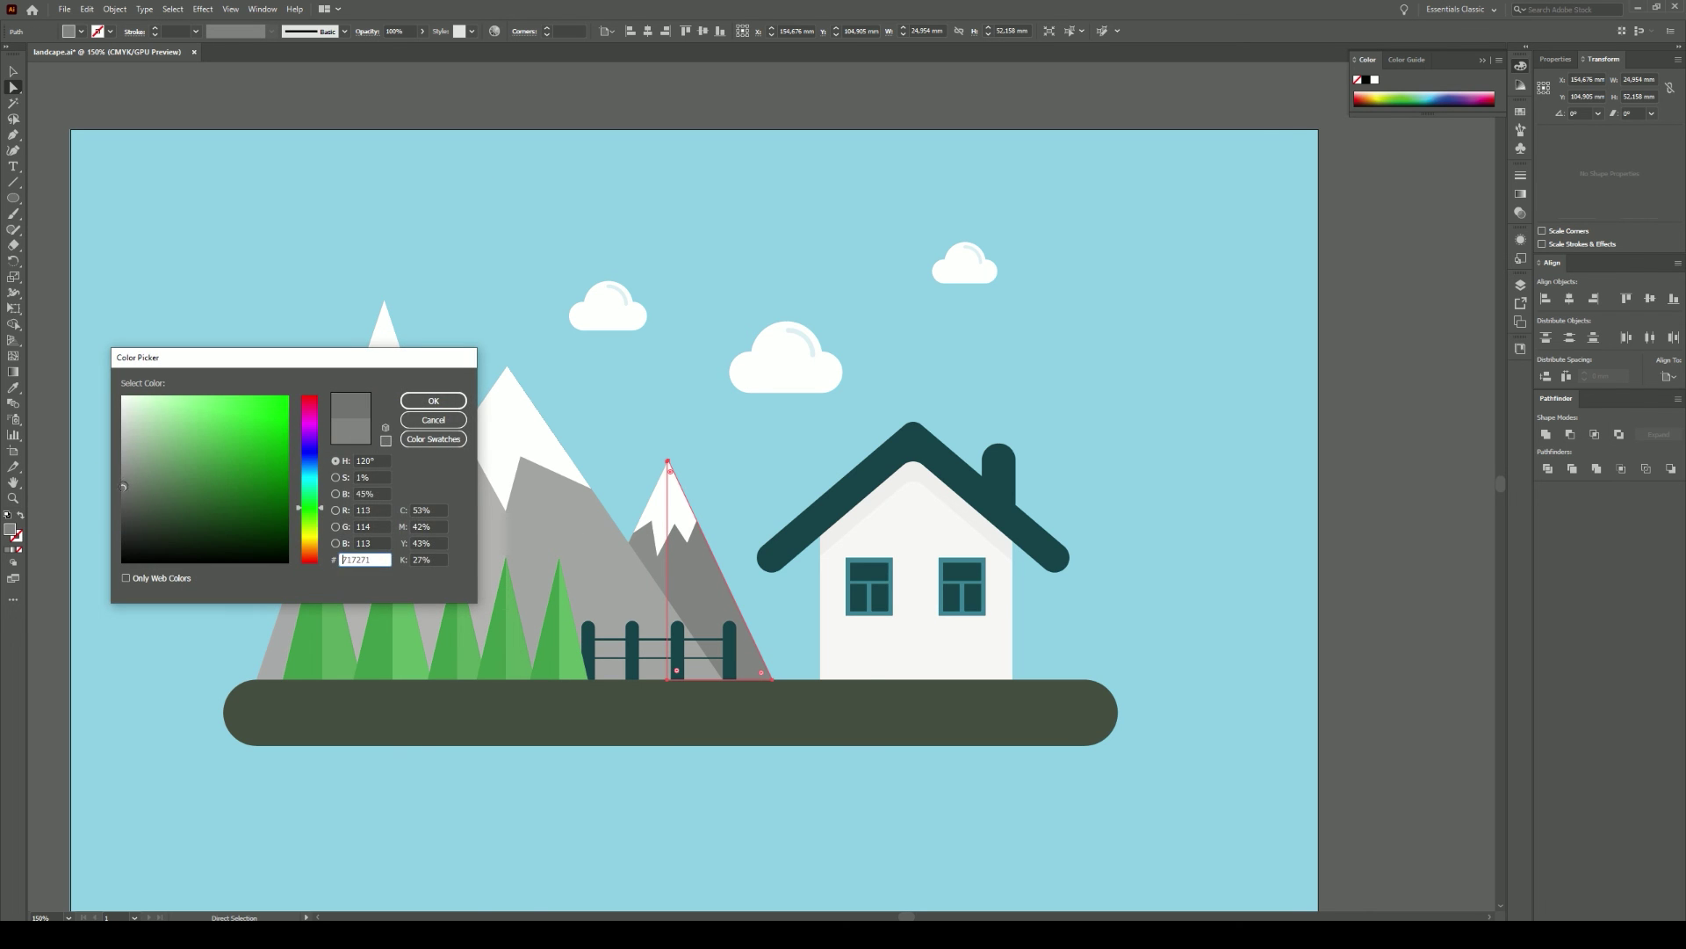
{"action": "left_click", "coordinate": [433, 401]}
Step: Make the small mountain's snow cap off-white
{"action": "left_click", "coordinate": [672, 505]}
{"action": "double_click", "coordinate": [12, 531]}
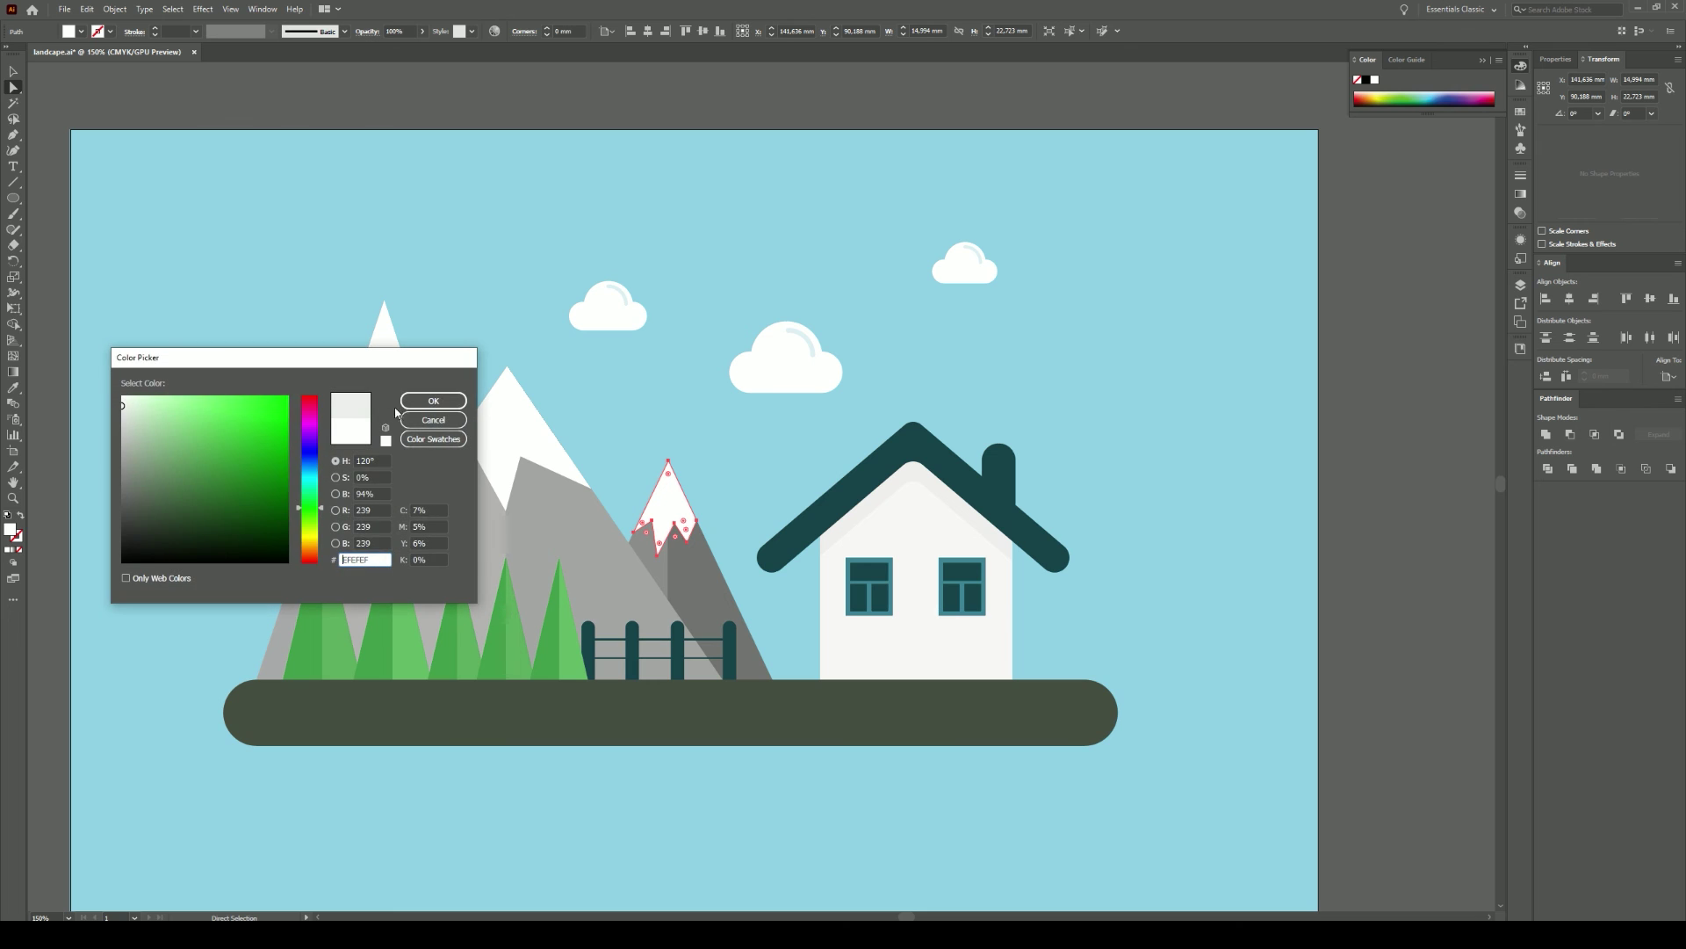
{"action": "left_click", "coordinate": [433, 401]}
{"action": "left_click", "coordinate": [476, 98]}
{"action": "left_click_drag", "start_coordinate": [868, 96], "coordinate": [927, 113]}
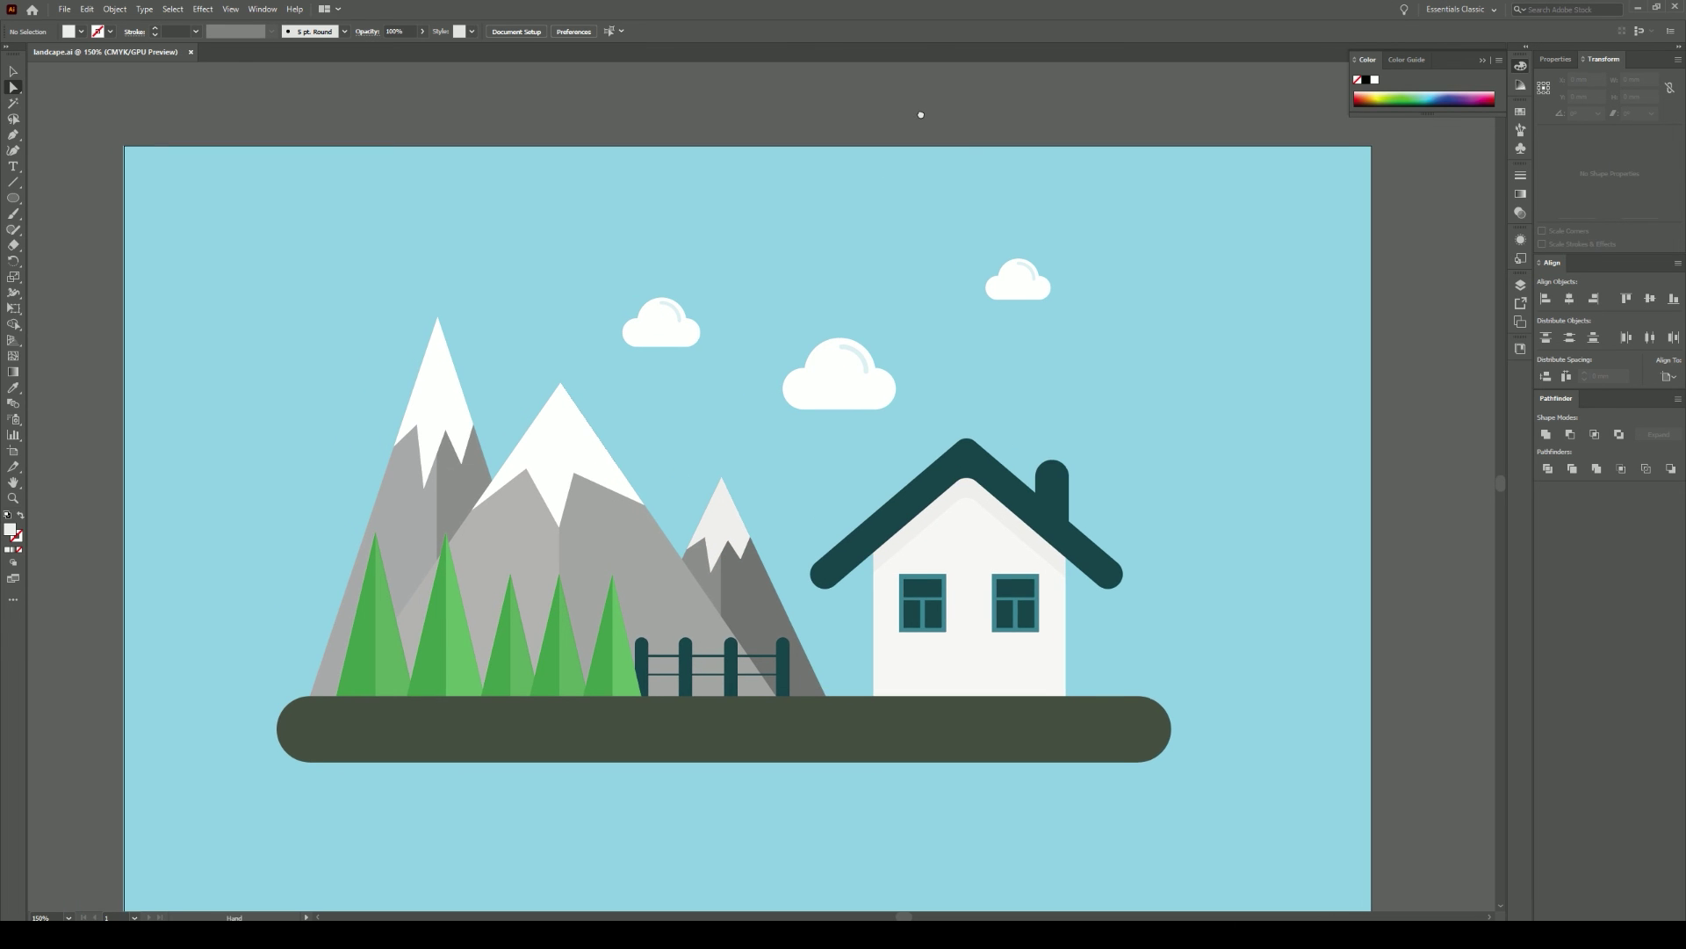
Step: Eyedropper the fence's dark teal onto the ground strip
{"action": "left_click", "coordinate": [1010, 746]}
{"action": "left_click", "coordinate": [13, 389]}
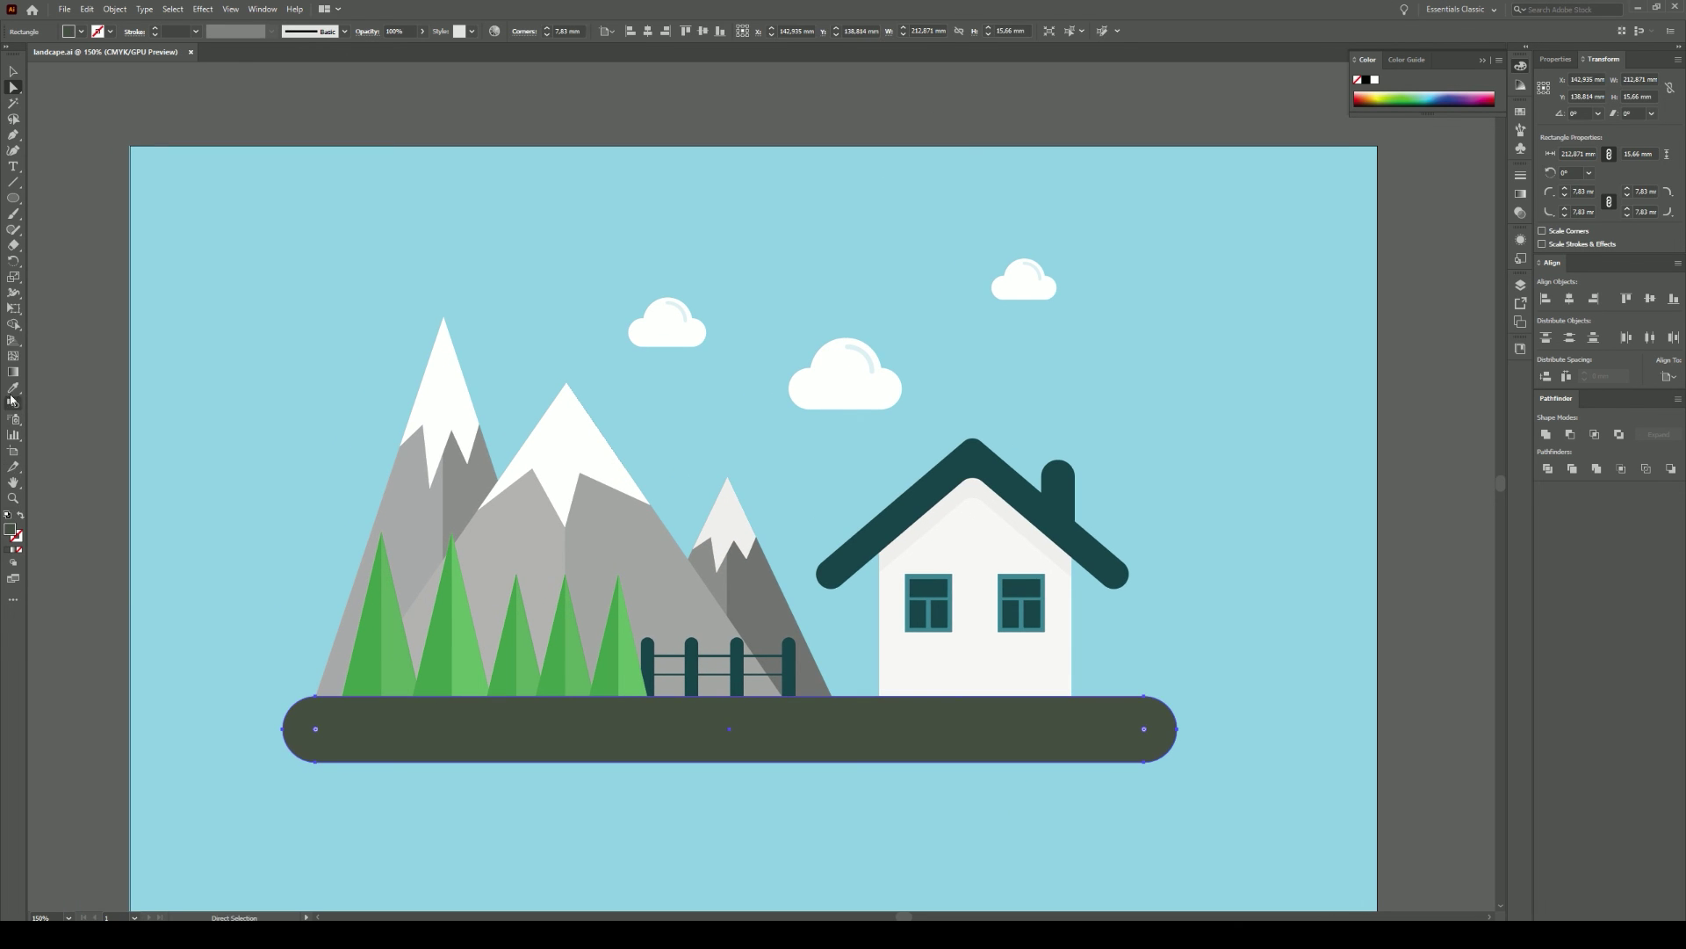
{"action": "left_click", "coordinate": [692, 667]}
{"action": "left_click", "coordinate": [14, 72]}
{"action": "left_click", "coordinate": [232, 95]}
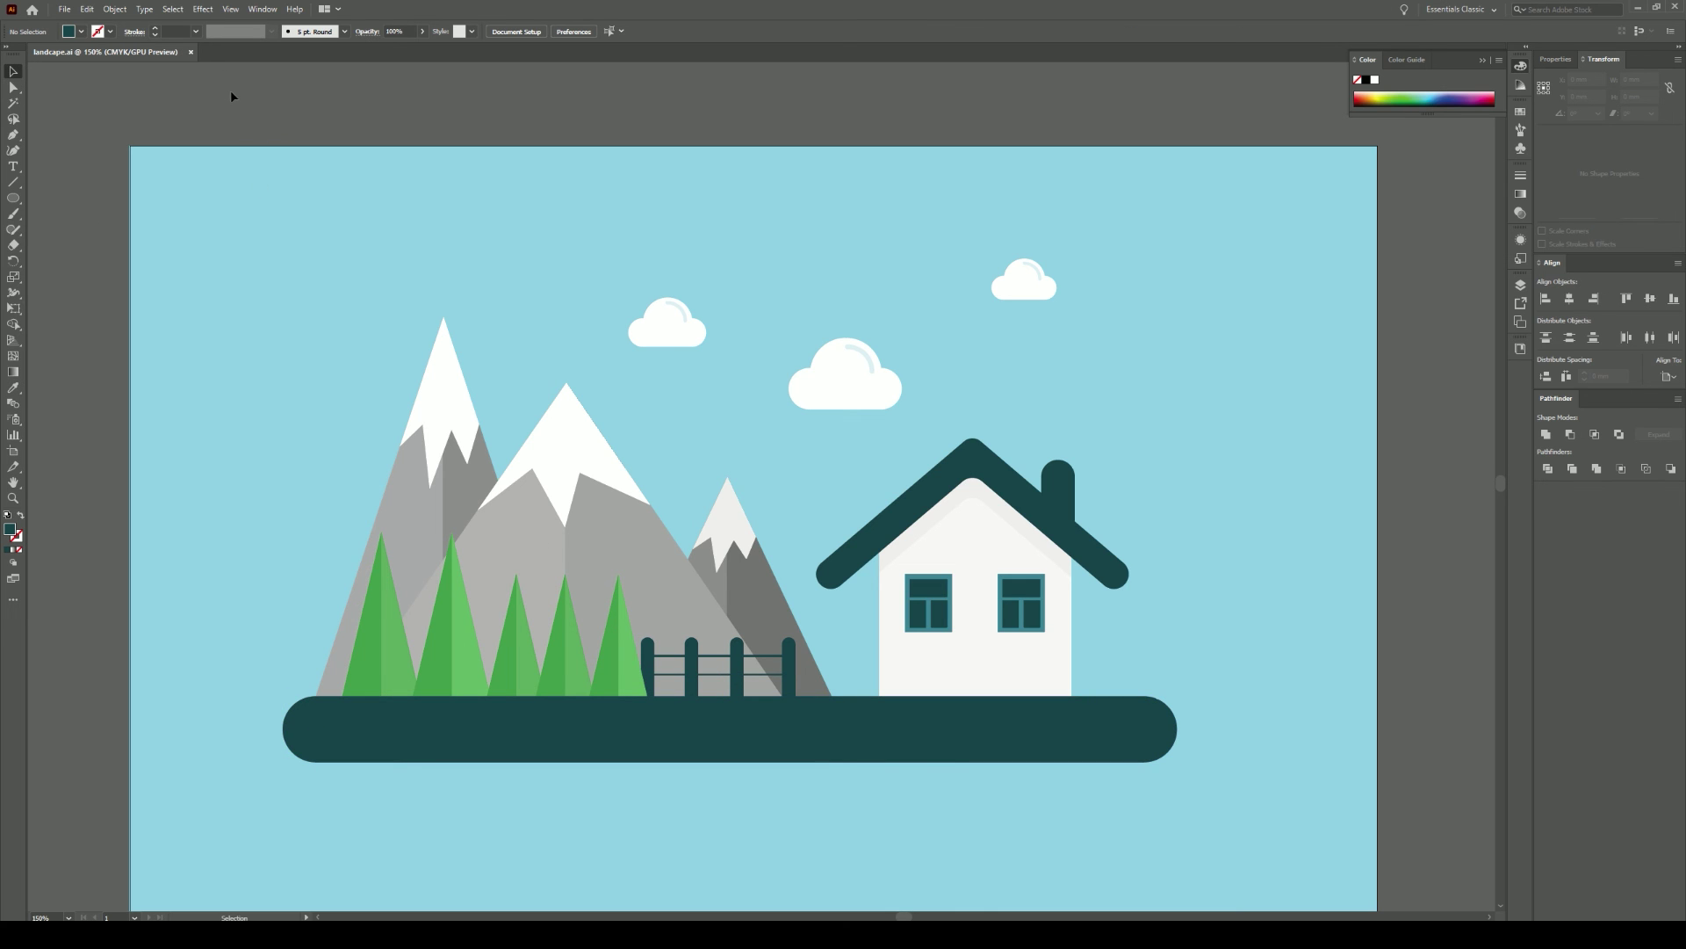
Step: Select the background rectangle from Layers and shift its fill toward a bluer teal
{"action": "left_click", "coordinate": [1521, 284]}
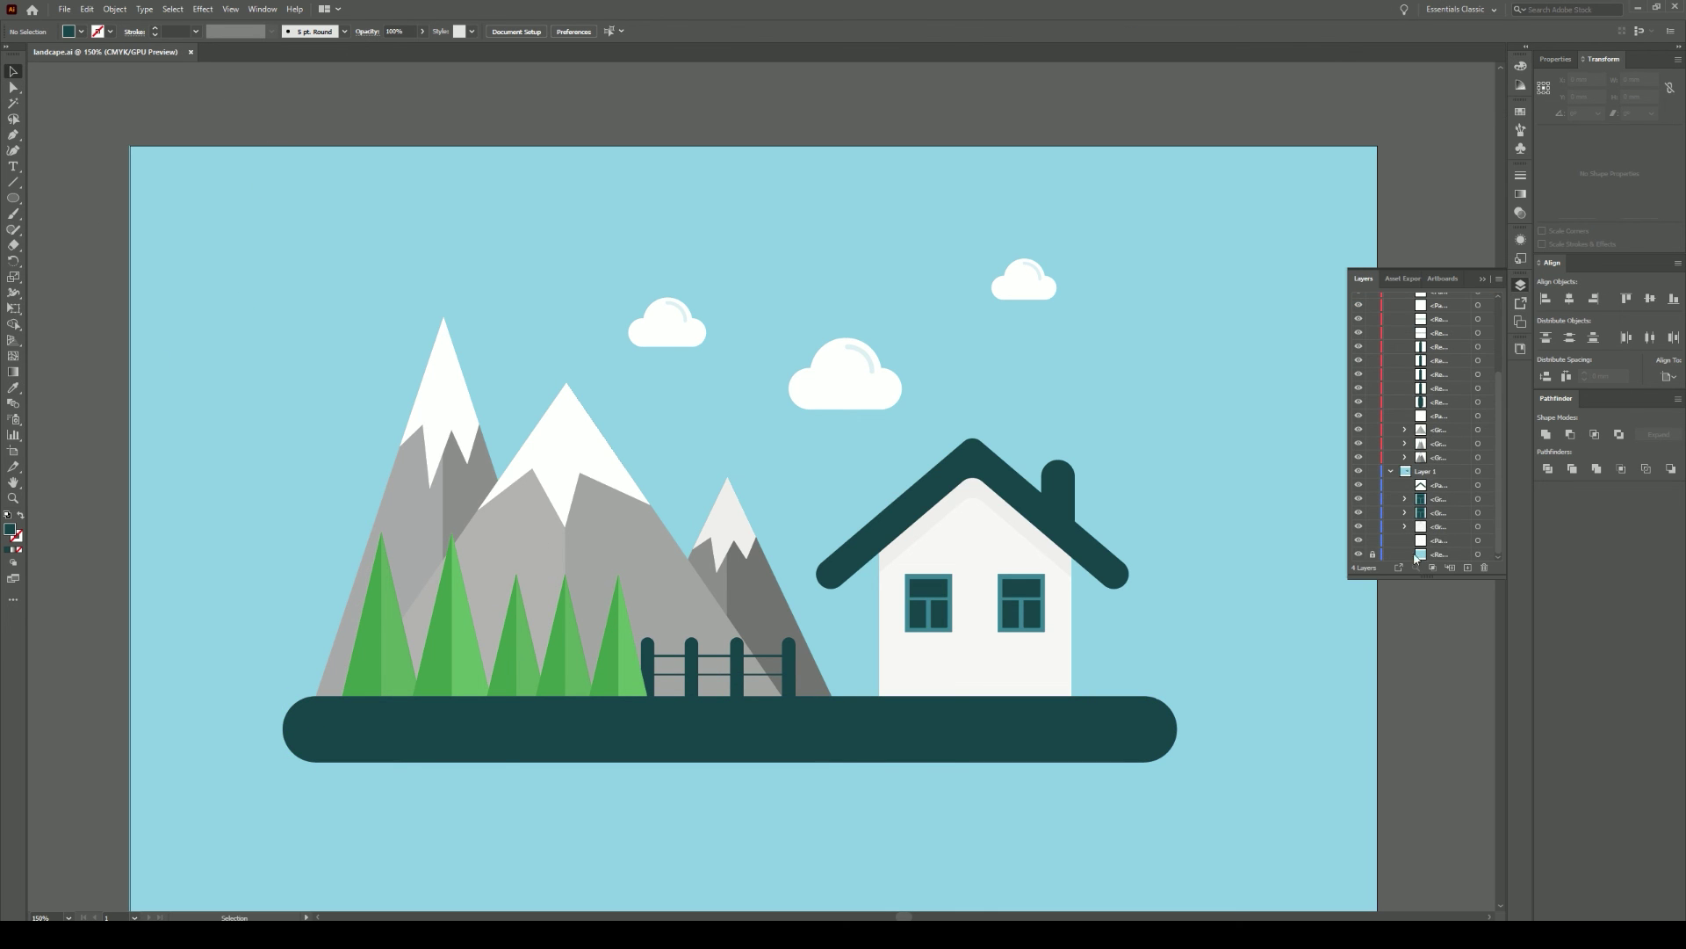
{"action": "left_click", "coordinate": [1489, 555]}
{"action": "double_click", "coordinate": [10, 528]}
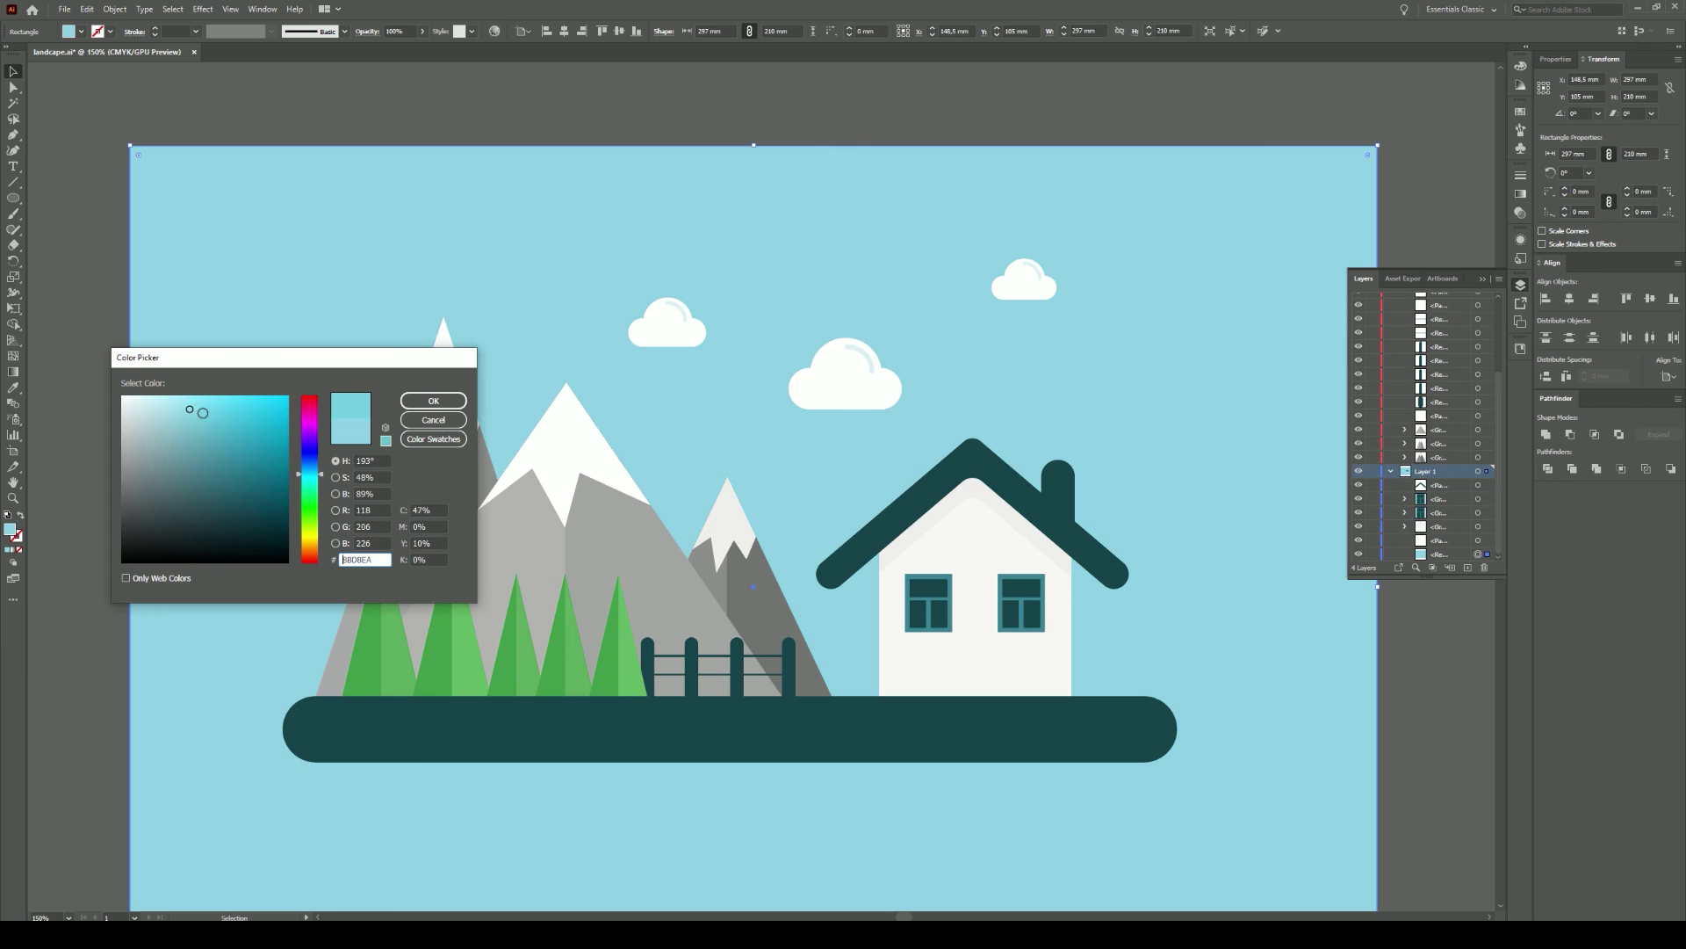
{"action": "left_click", "coordinate": [419, 402]}
{"action": "double_click", "coordinate": [9, 529]}
{"action": "left_click_drag", "start_coordinate": [309, 474], "coordinate": [309, 469]}
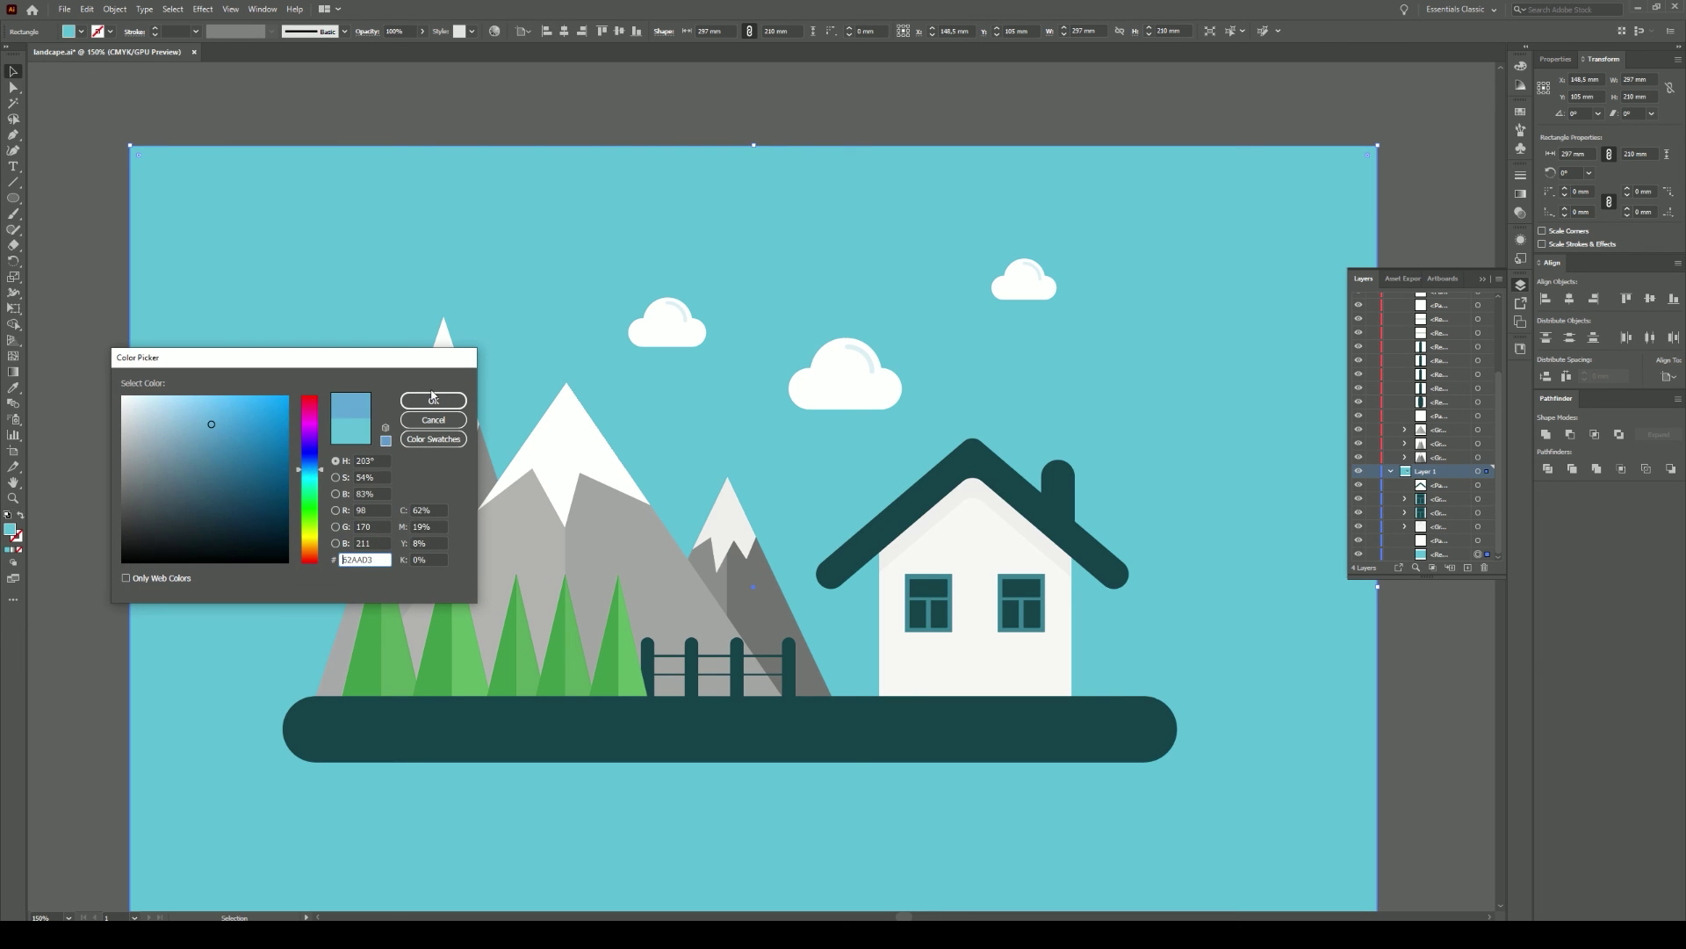
{"action": "left_click", "coordinate": [433, 401]}
Step: Refine the background fill to a darker, deeper teal
{"action": "double_click", "coordinate": [9, 529]}
{"action": "left_click_drag", "start_coordinate": [196, 443], "coordinate": [187, 418]}
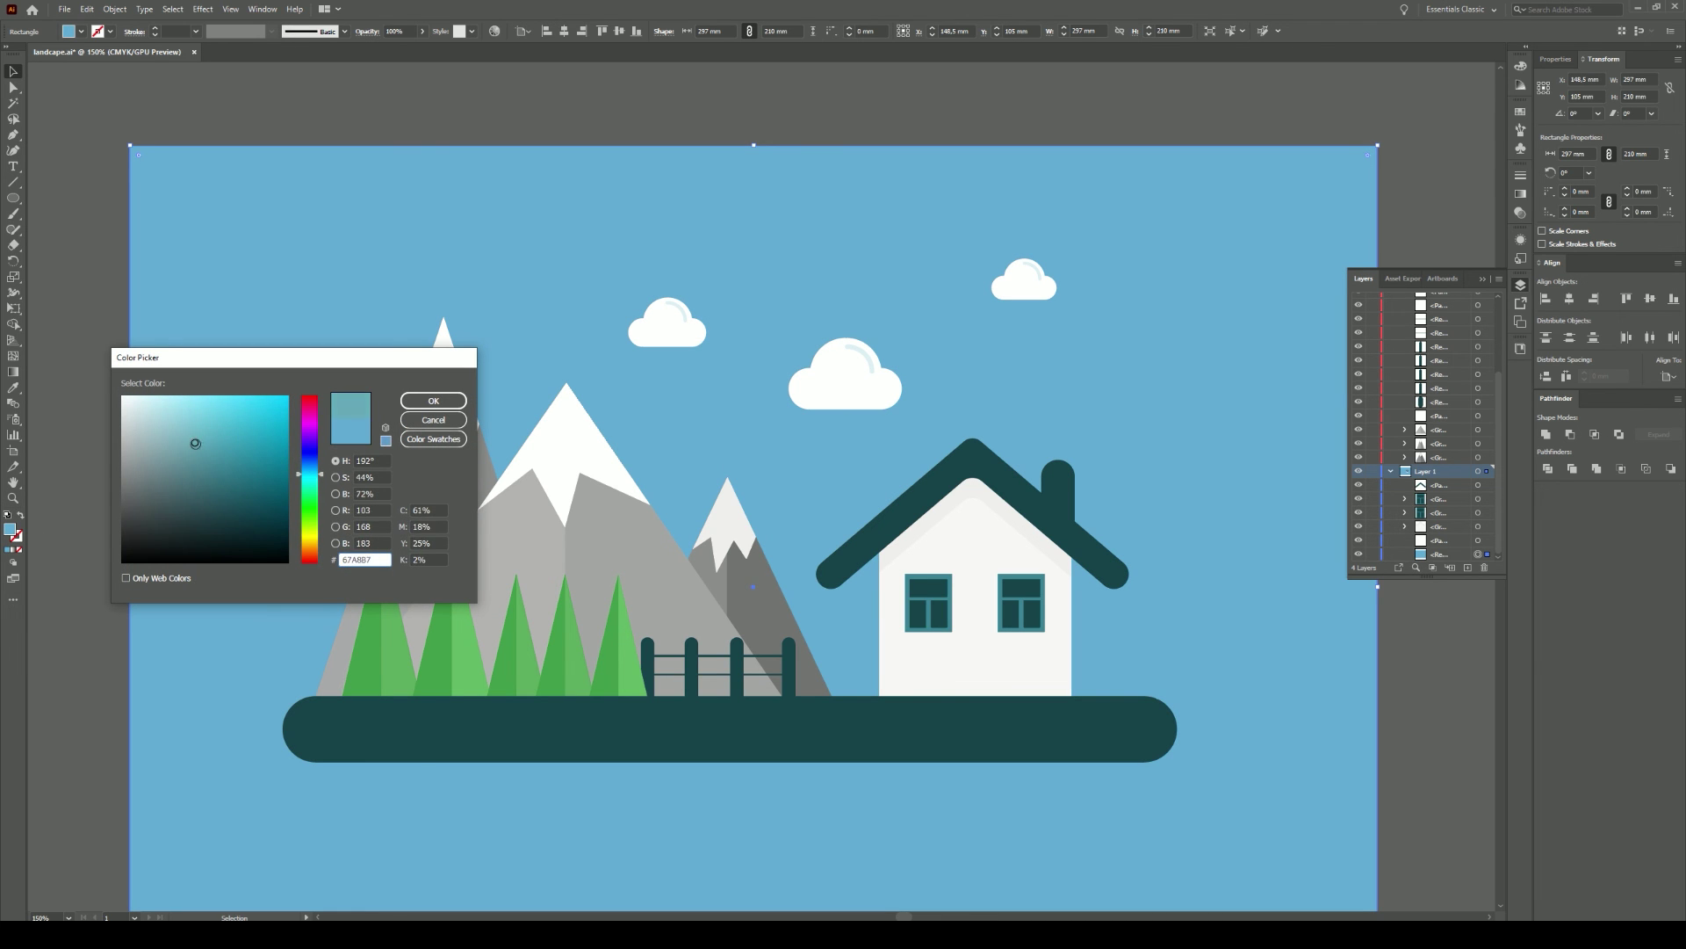
{"action": "left_click", "coordinate": [433, 401]}
{"action": "double_click", "coordinate": [10, 529]}
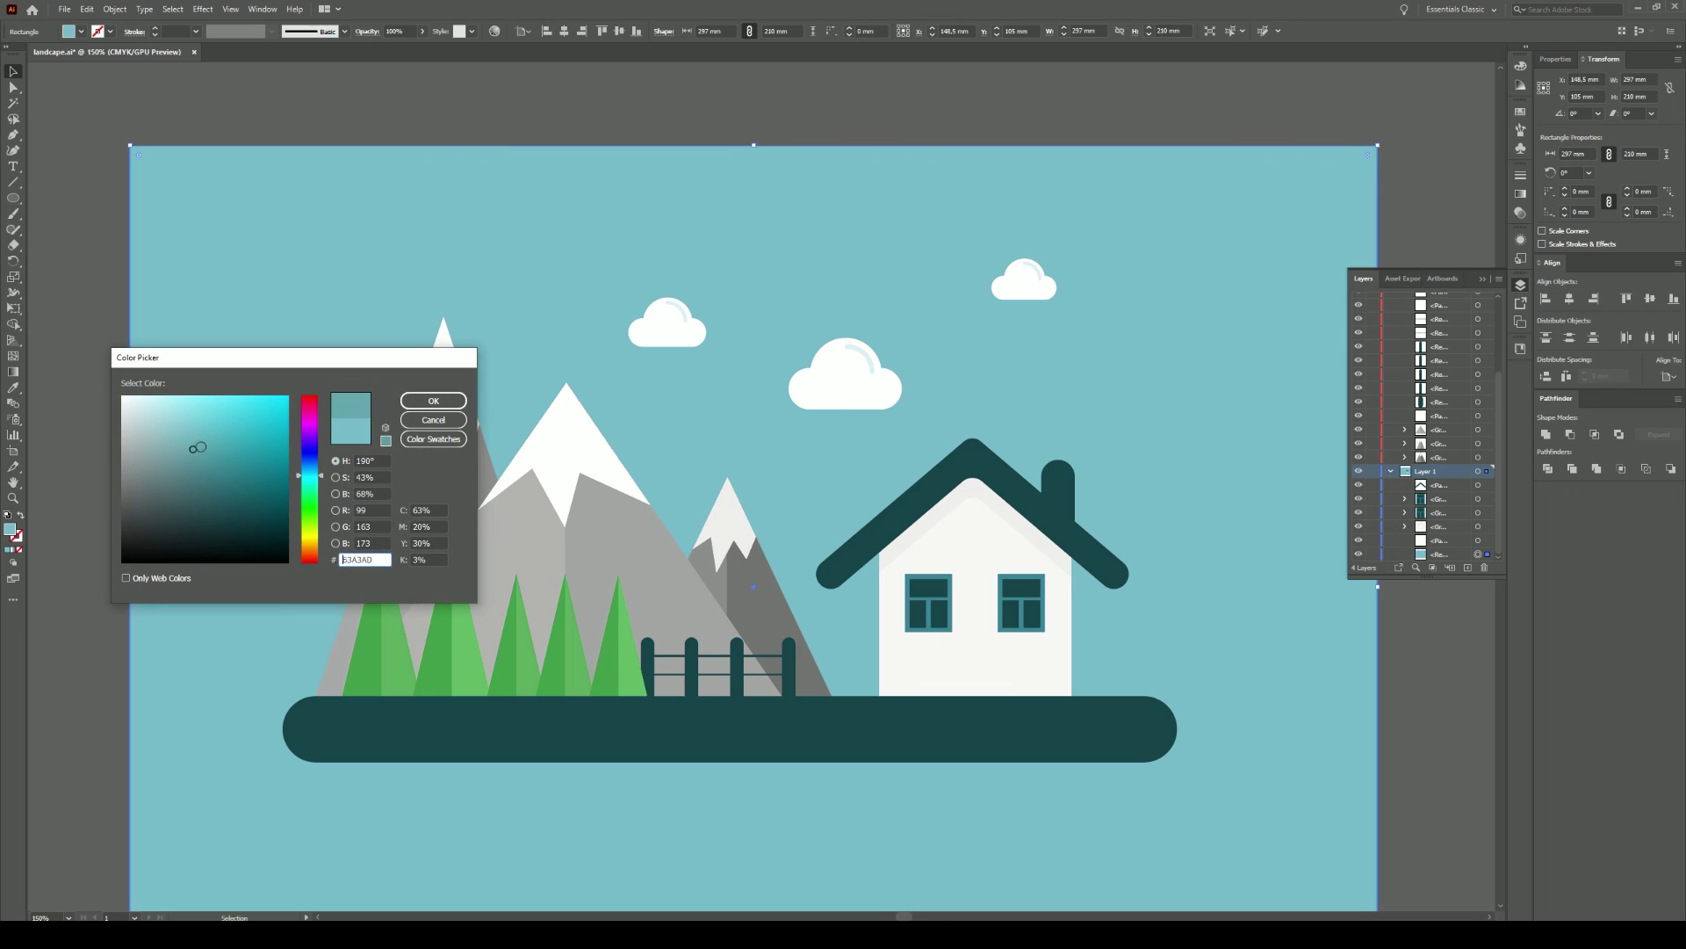
{"action": "left_click_drag", "start_coordinate": [318, 474], "coordinate": [318, 479]}
{"action": "left_click", "coordinate": [433, 400]}
{"action": "key", "text": "ctrl+shift+a"}
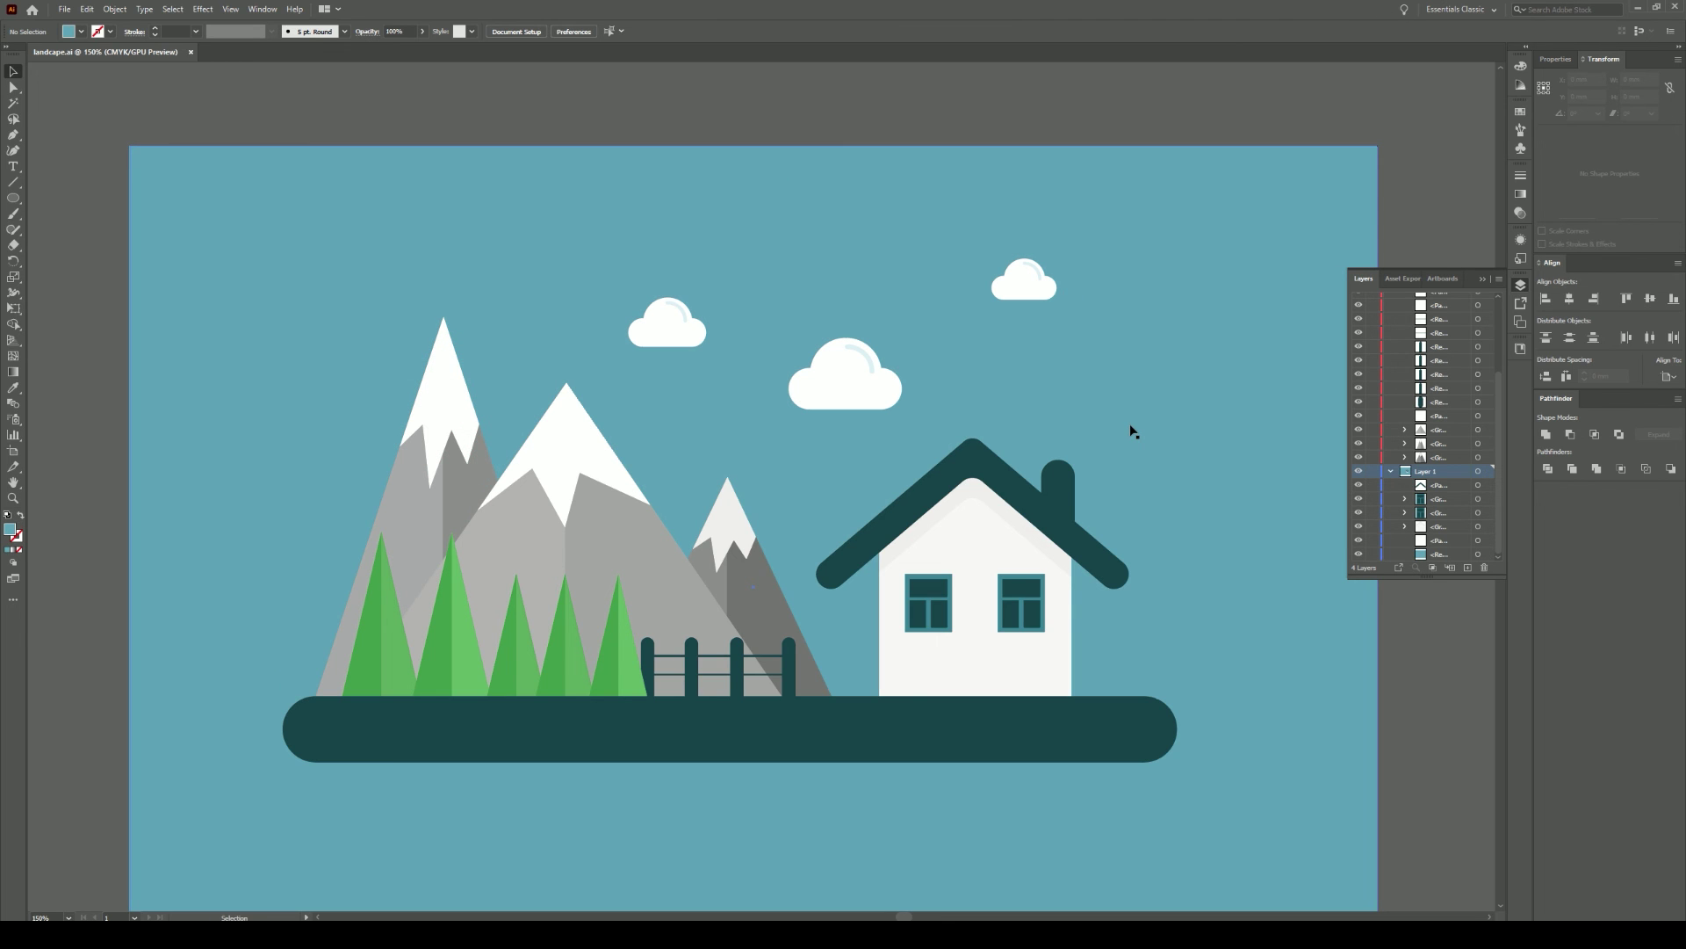